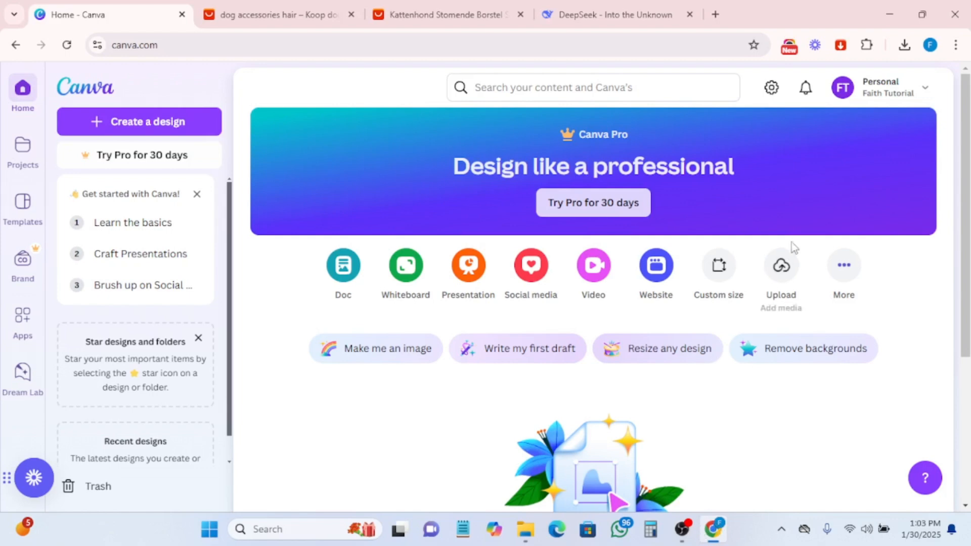
- Review the landing page copy written in the DeepSeek chat, switching between it and the Canva home page
left_click(598, 21)
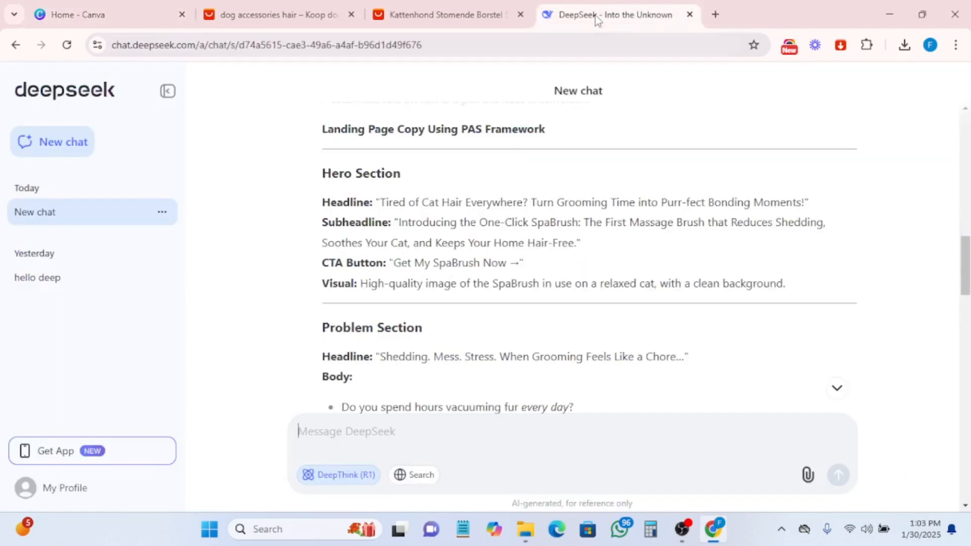
left_click(48, 15)
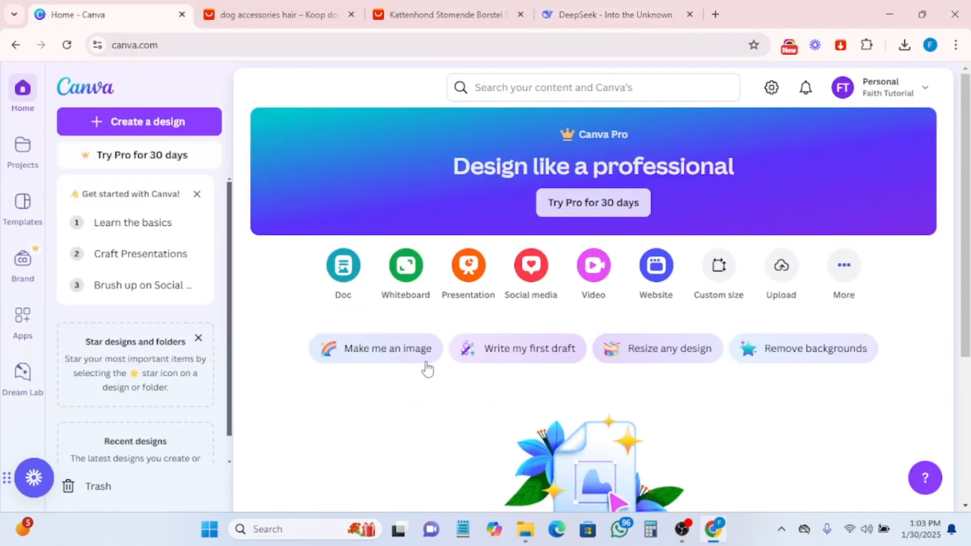
scroll(499, 379, "down", 4)
scroll(500, 379, "up", 4)
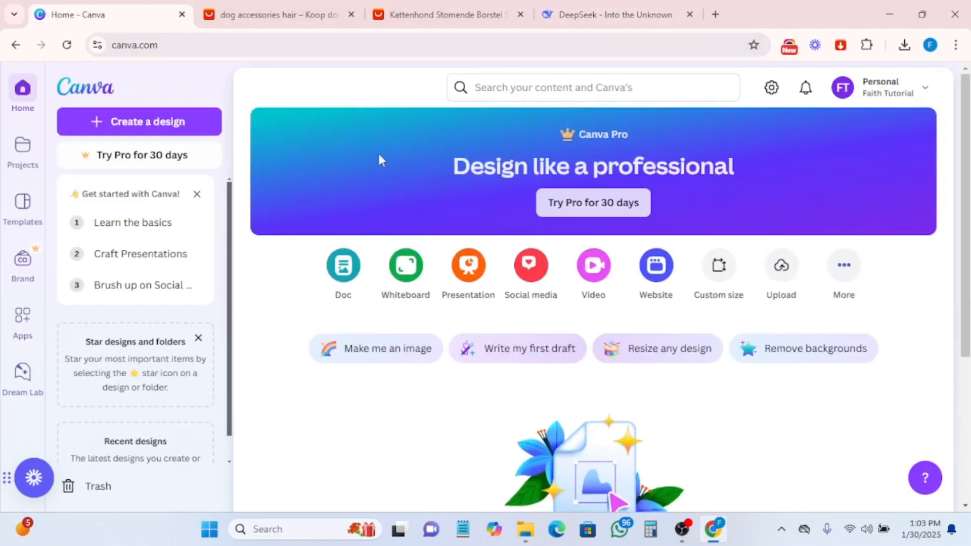
left_click(568, 13)
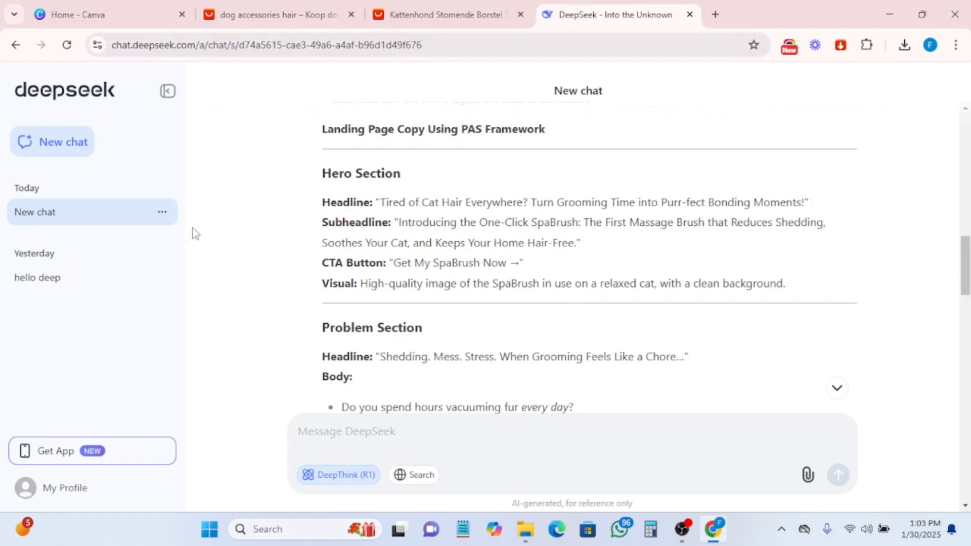
scroll(425, 318, "up", 3)
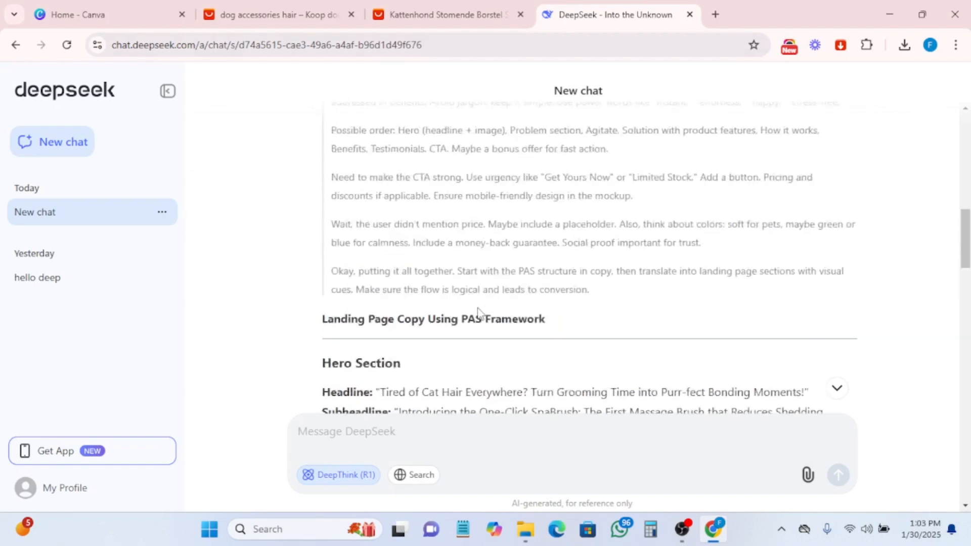
scroll(479, 313, "down", 3)
scroll(511, 226, "down", 10)
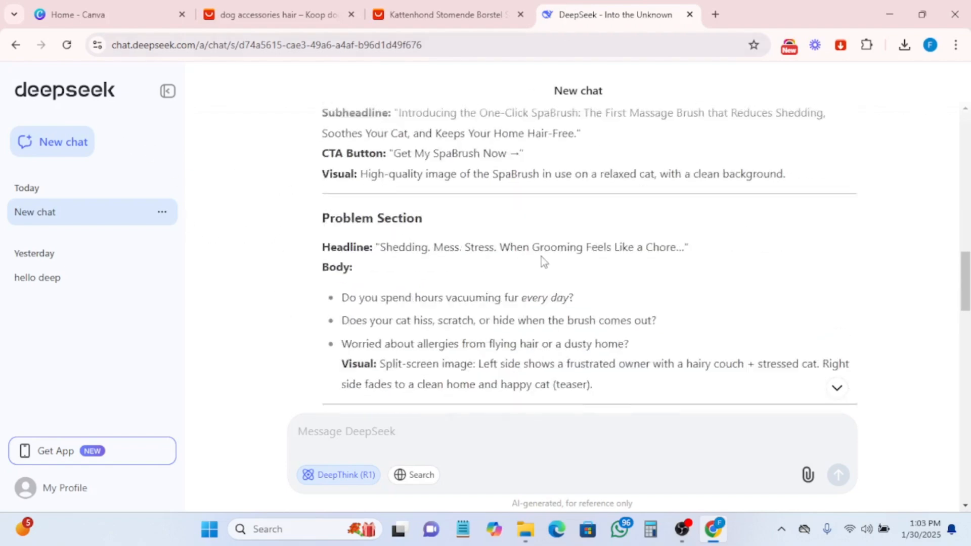
scroll(537, 279, "up", 10)
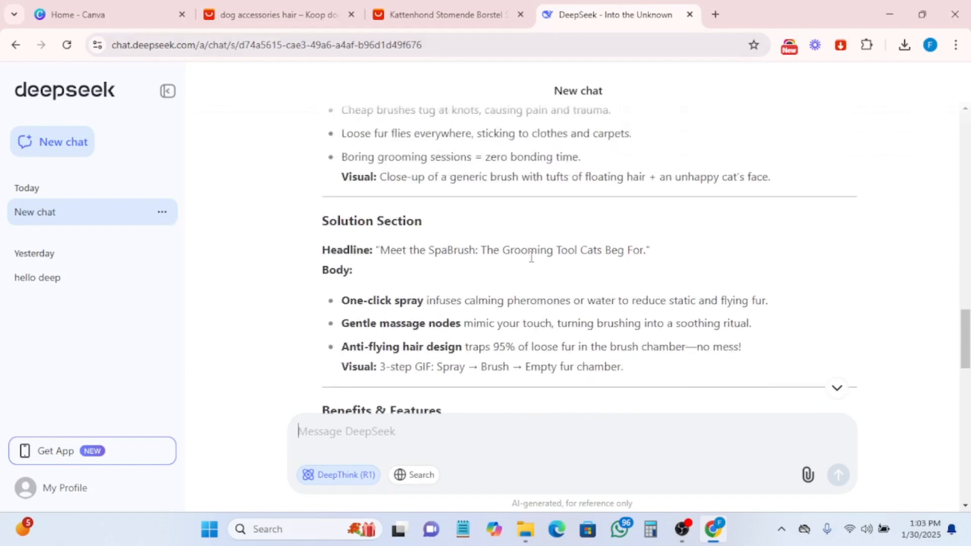
scroll(548, 252, "up", 5)
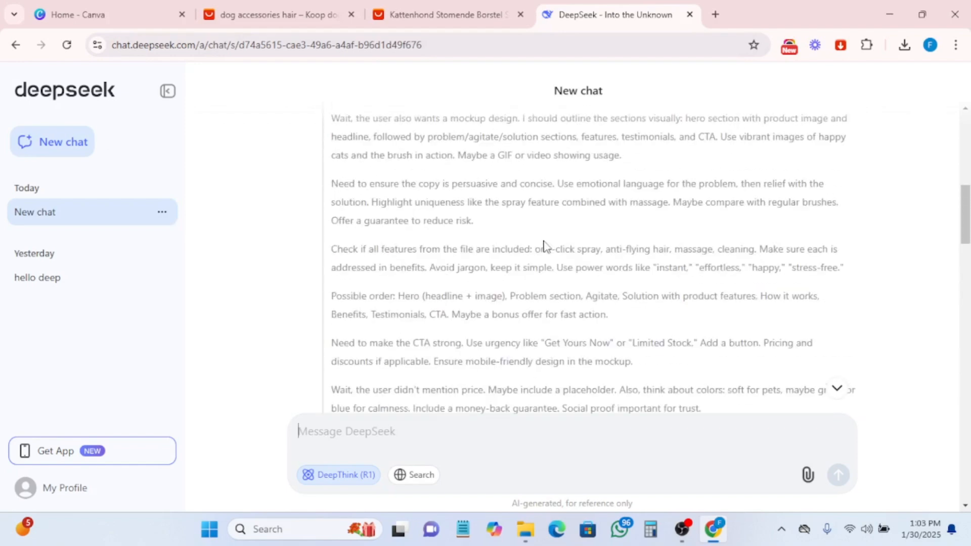
left_click(102, 14)
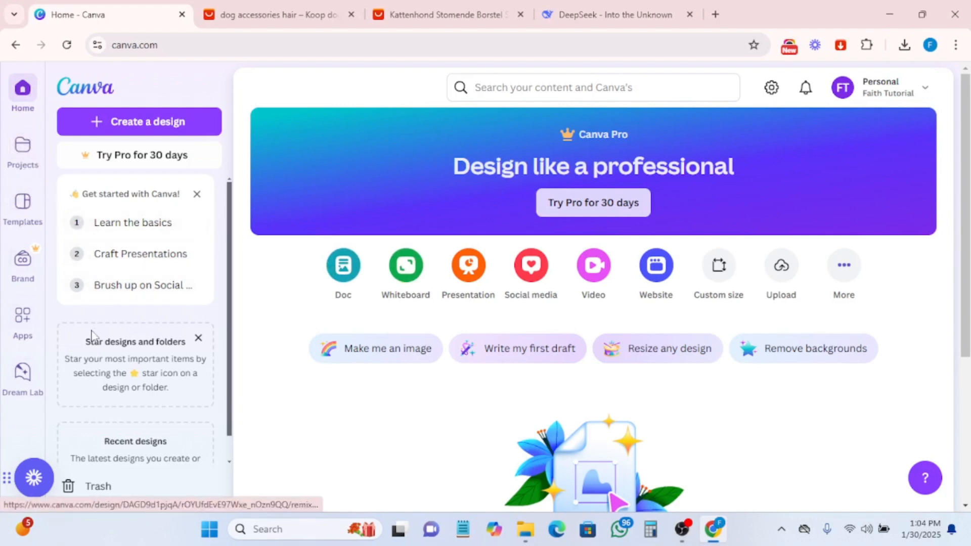
- Search Canva for landing page designs
left_click(577, 91)
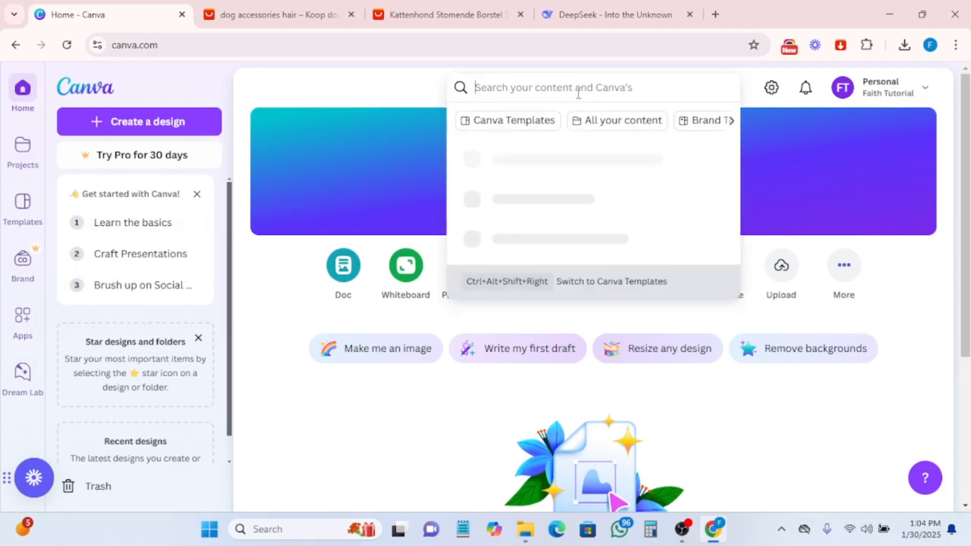
type("lain")
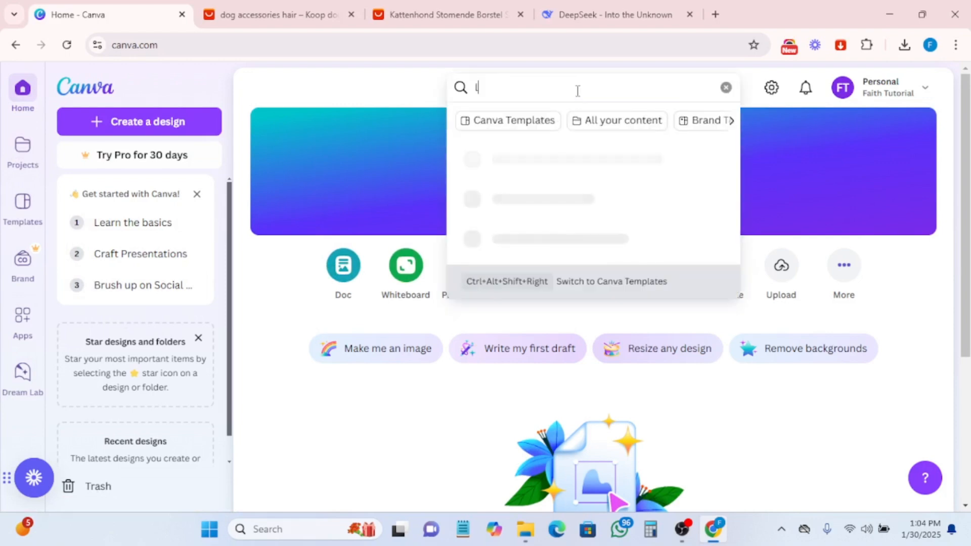
key("BackSpace")
key("BackSpace")
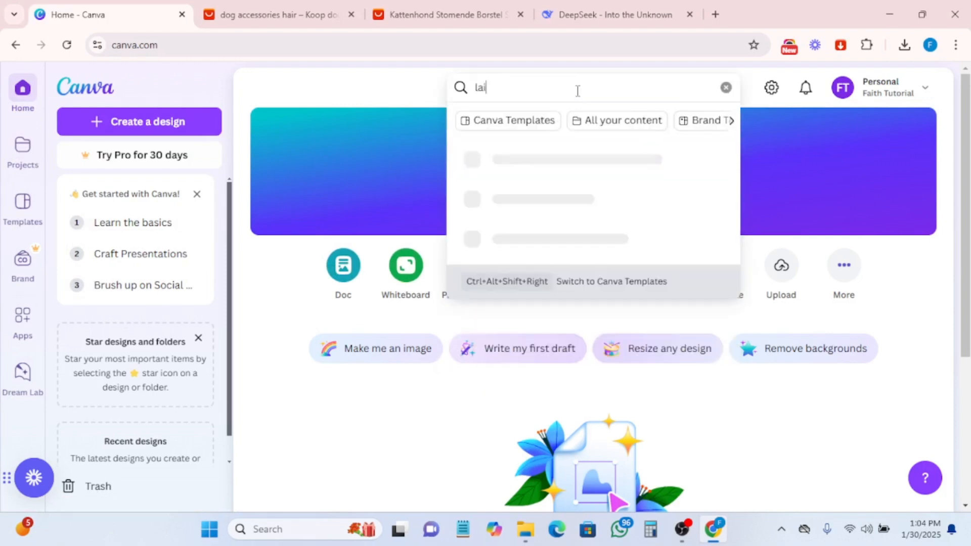
type("nding page")
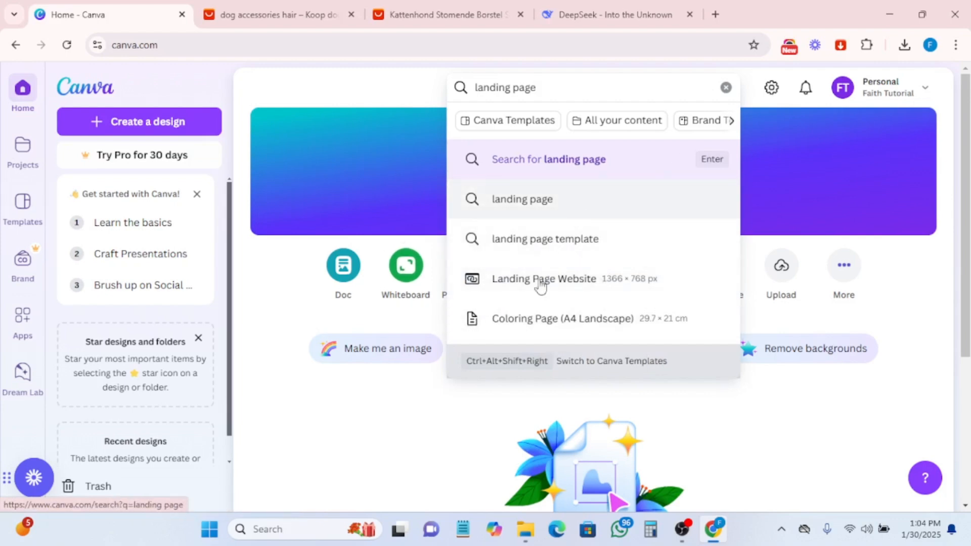
left_click(352, 409)
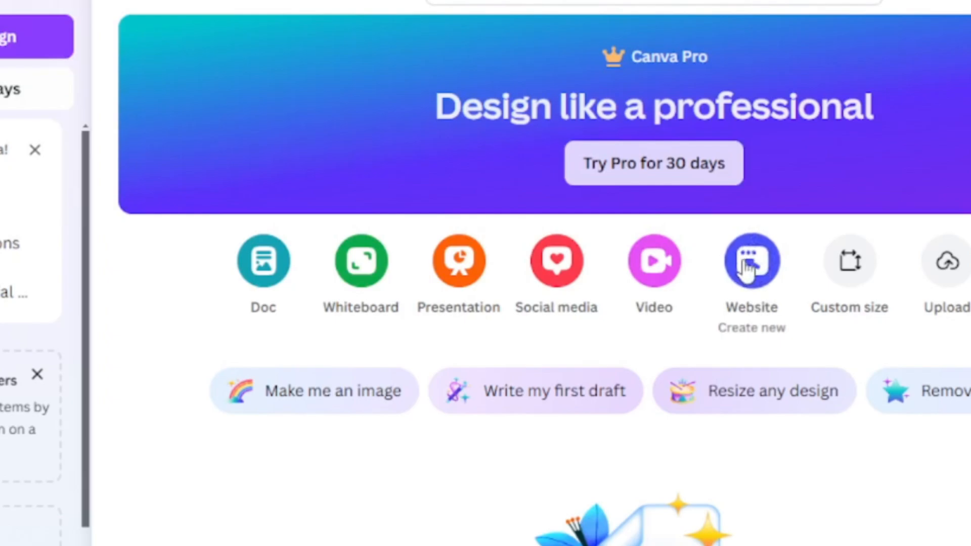
- Create a new Website design and dismiss the template tip
left_click(747, 268)
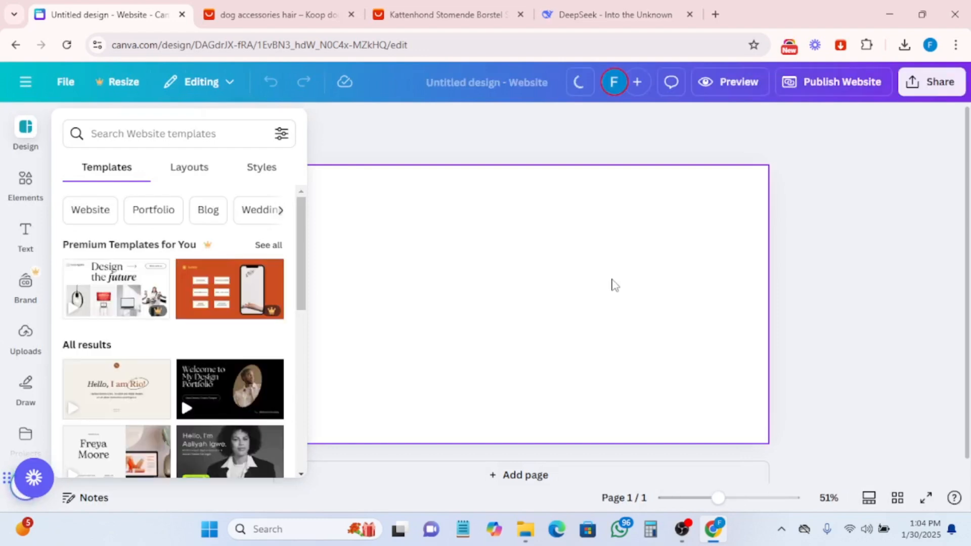
left_click(24, 190)
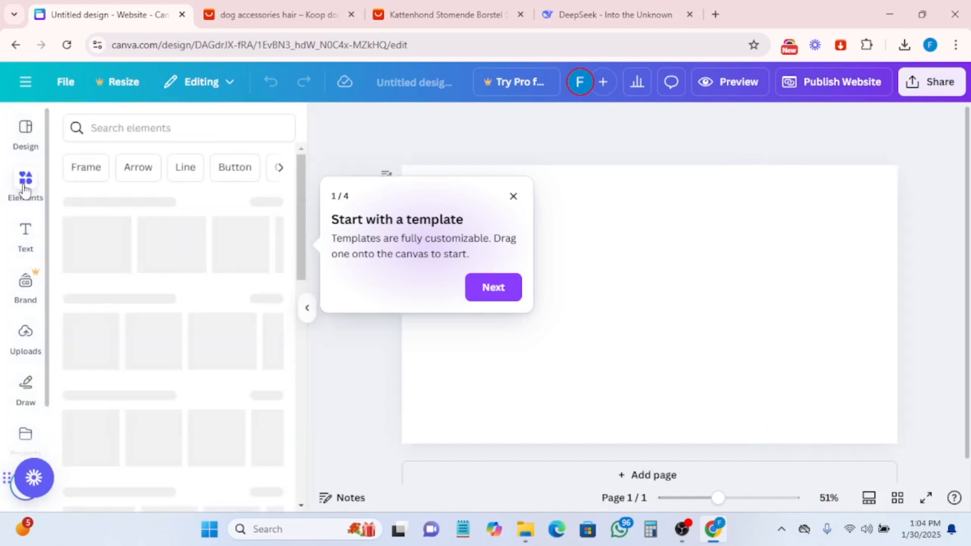
left_click(512, 197)
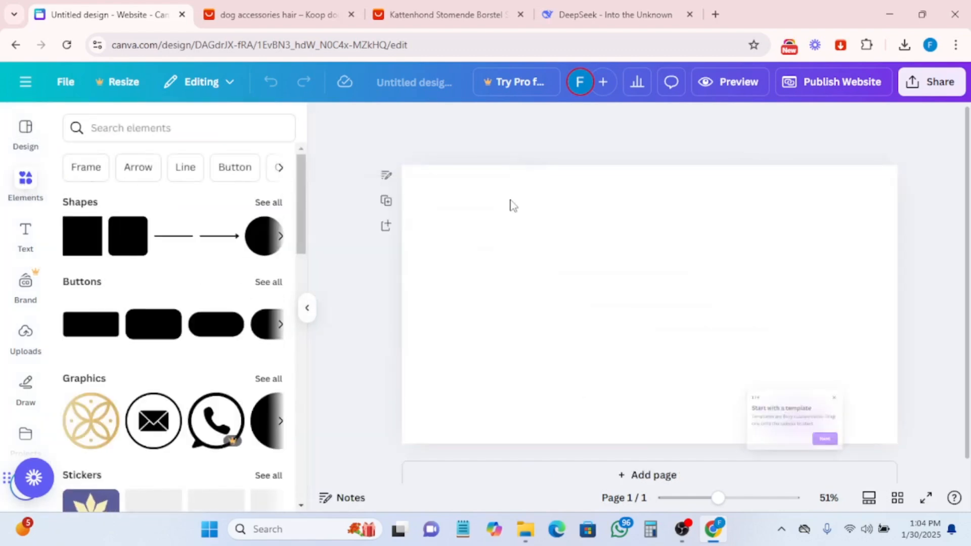
- Upload all ten main-image product photos from the main_images folder
left_click(23, 348)
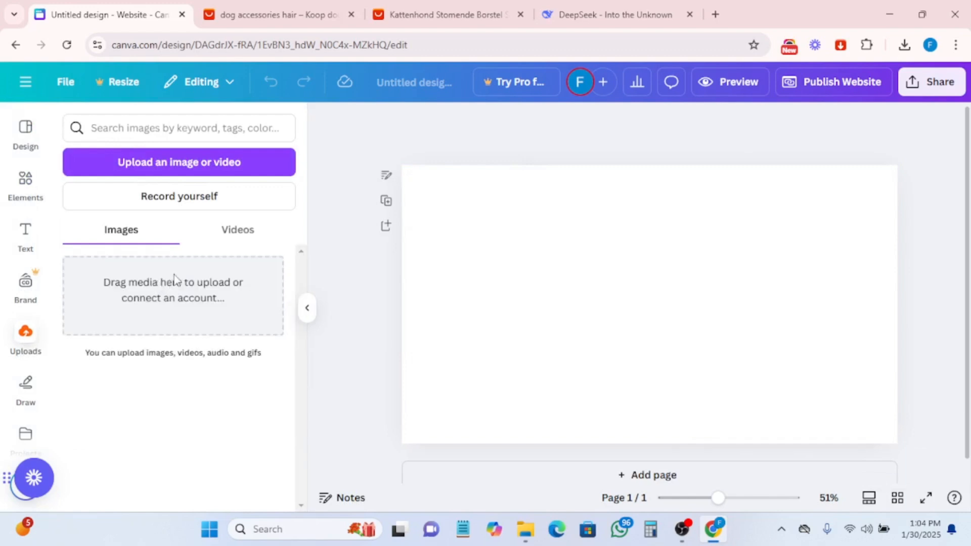
left_click(188, 162)
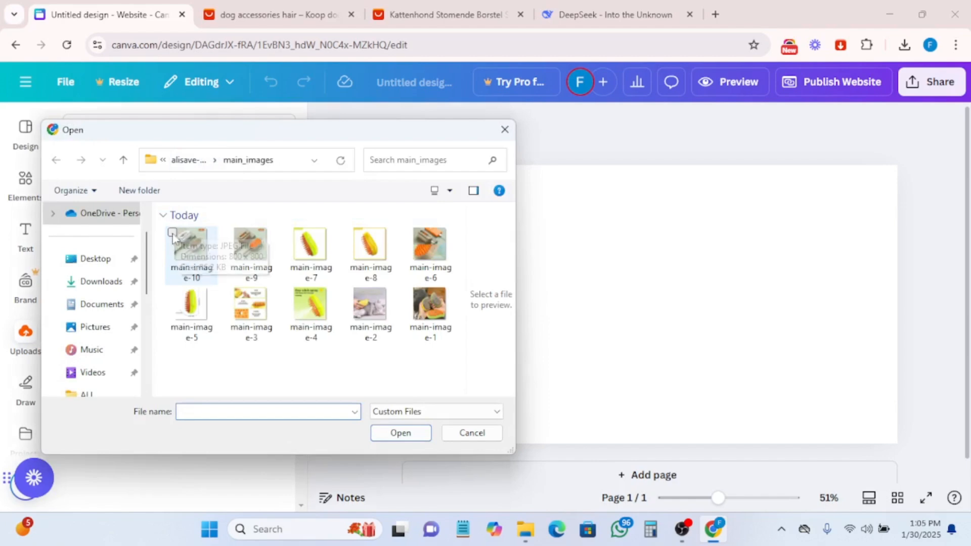
left_click(173, 236)
key("ctrl+a")
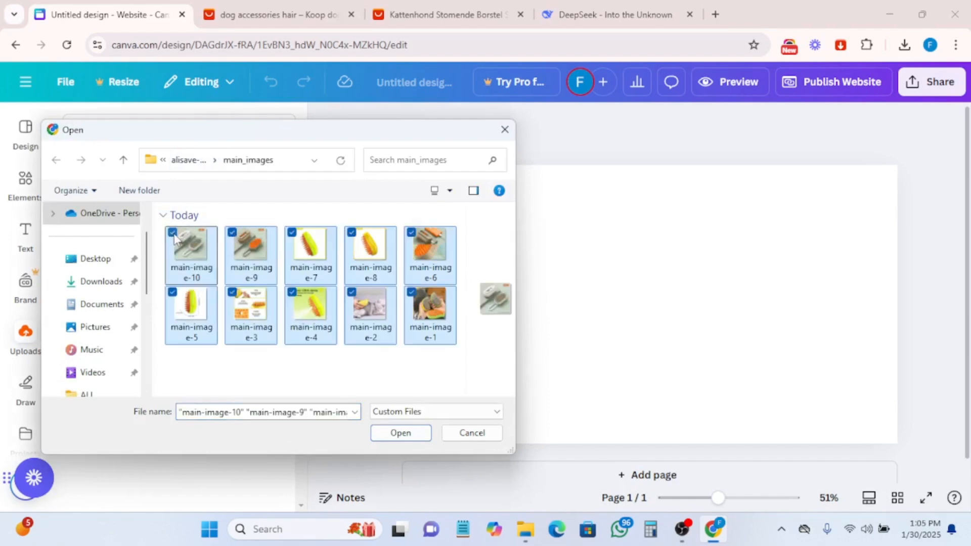
left_click(396, 433)
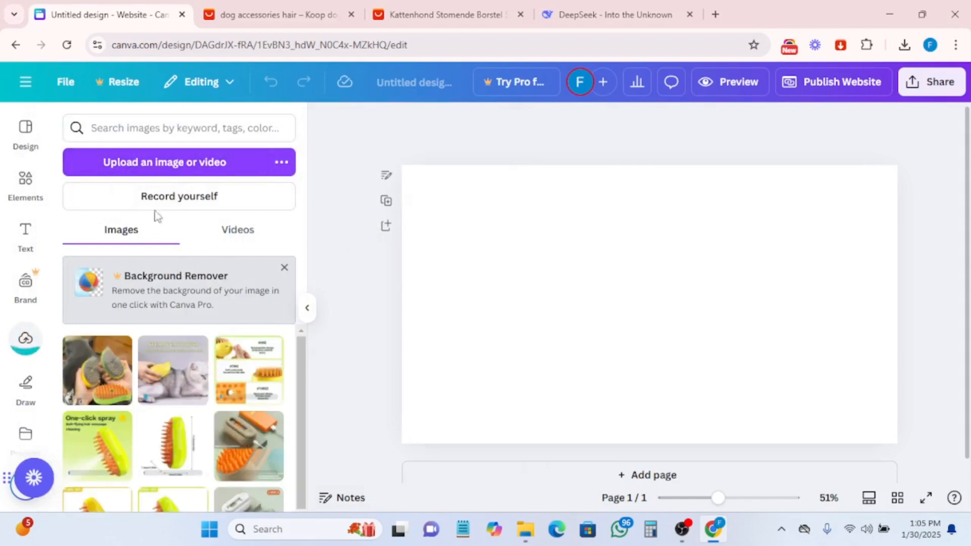
- Browse the website templates and apply the Westmire A56 Headset page to the first page
left_click(24, 129)
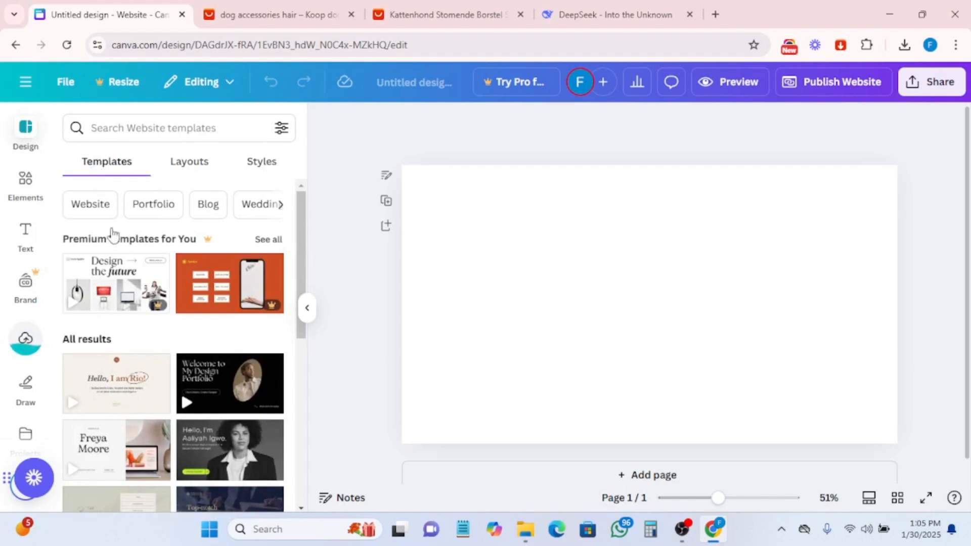
scroll(143, 324, "down", 10)
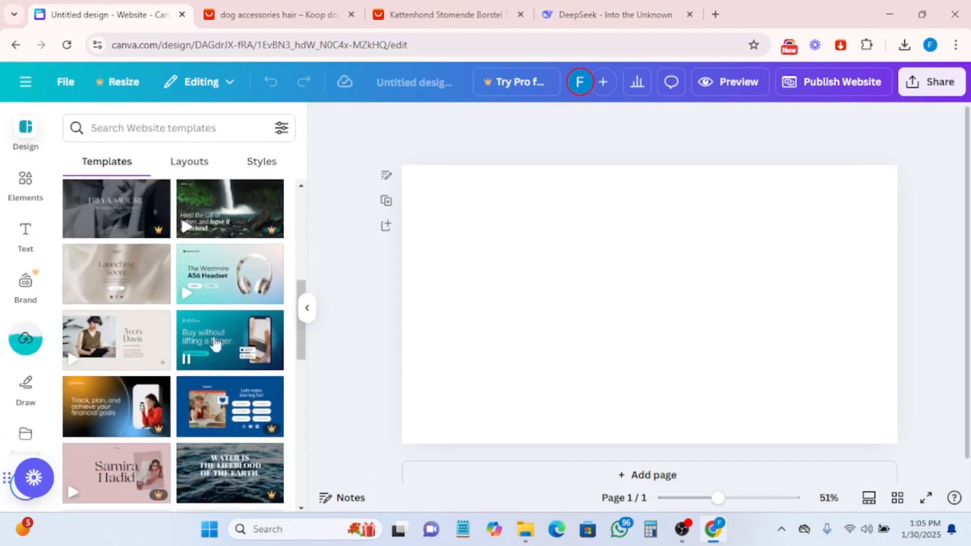
scroll(216, 344, "down", 1)
scroll(245, 340, "up", 1)
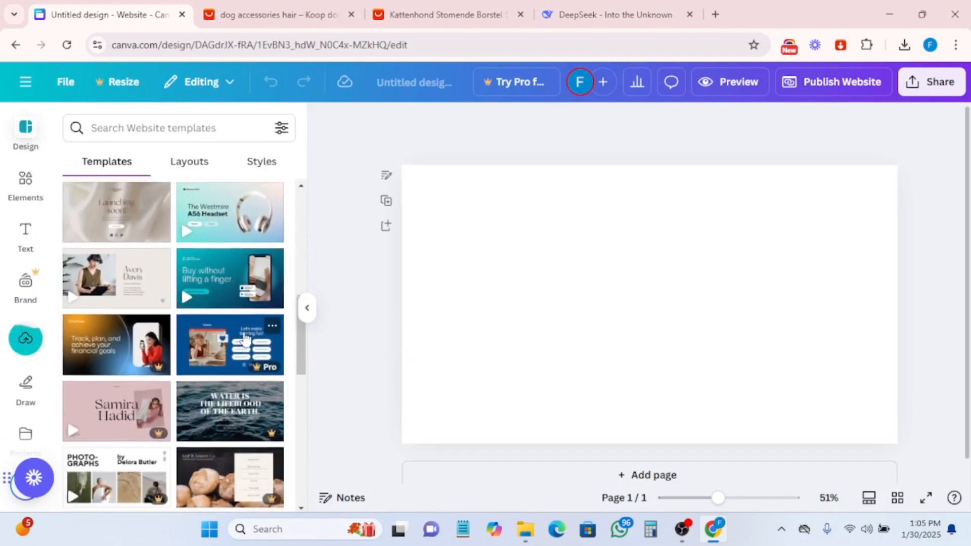
scroll(245, 339, "up", 5)
scroll(516, 317, "down", 1)
scroll(213, 464, "down", 1)
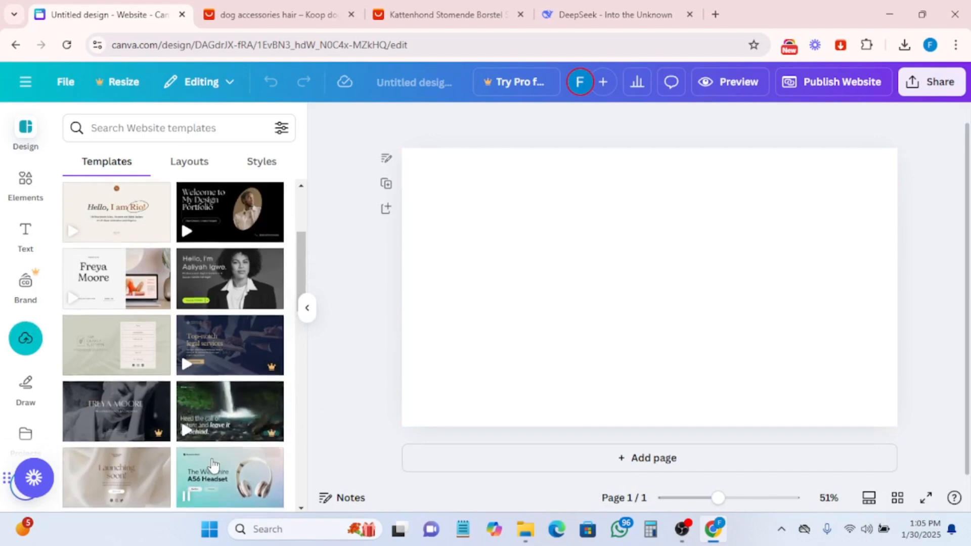
scroll(213, 464, "down", 2)
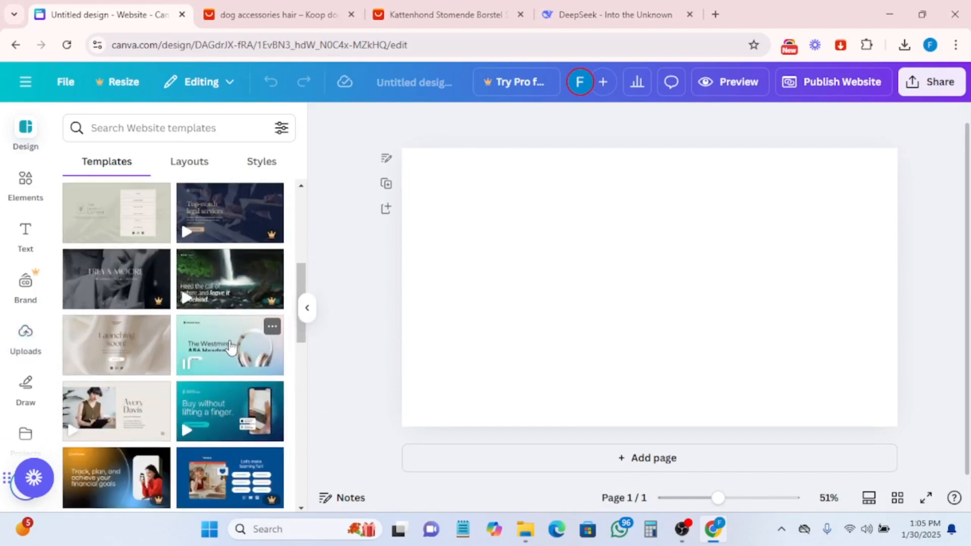
left_click_drag(230, 347, 513, 268)
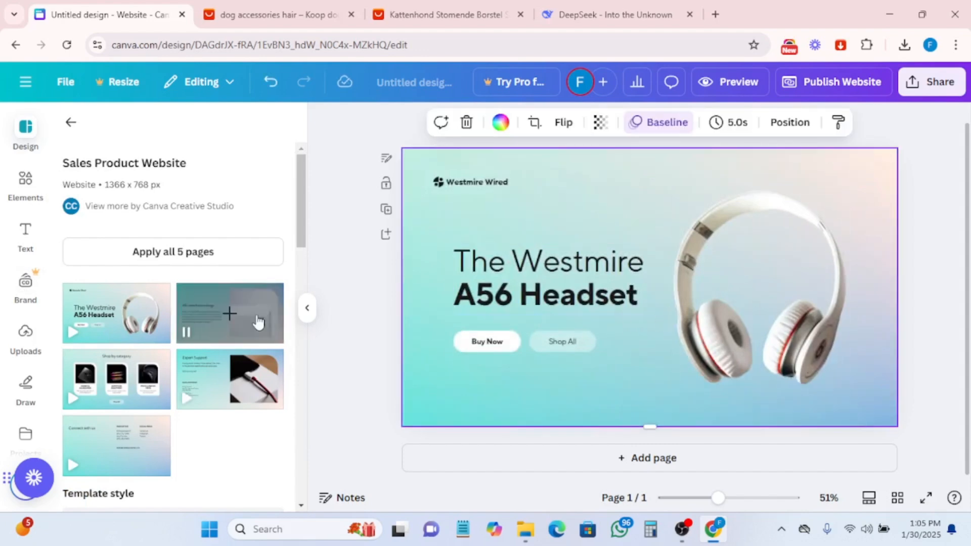
- Add a second page and apply the template's 'All-new technology' page to it
scroll(235, 346, "down", 1)
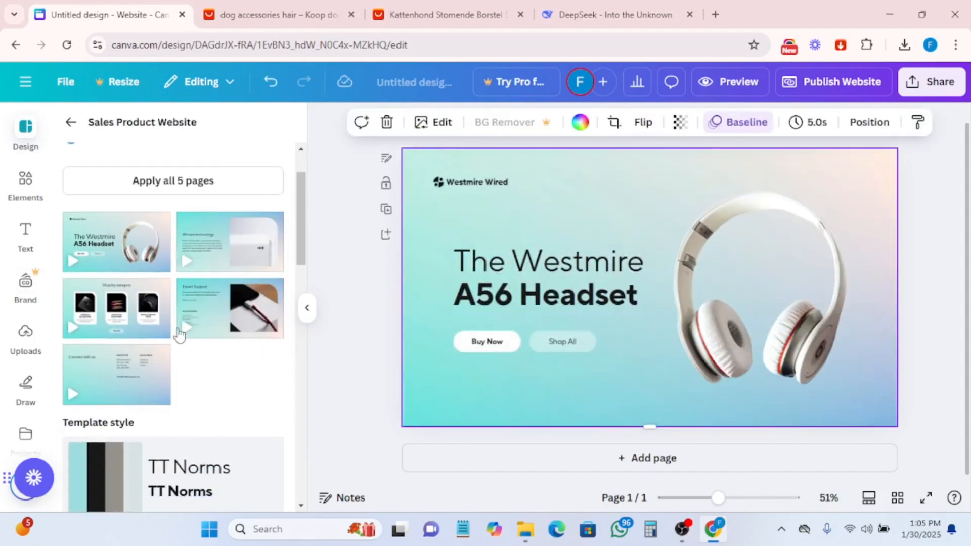
scroll(178, 334, "down", 2)
scroll(175, 283, "up", 4)
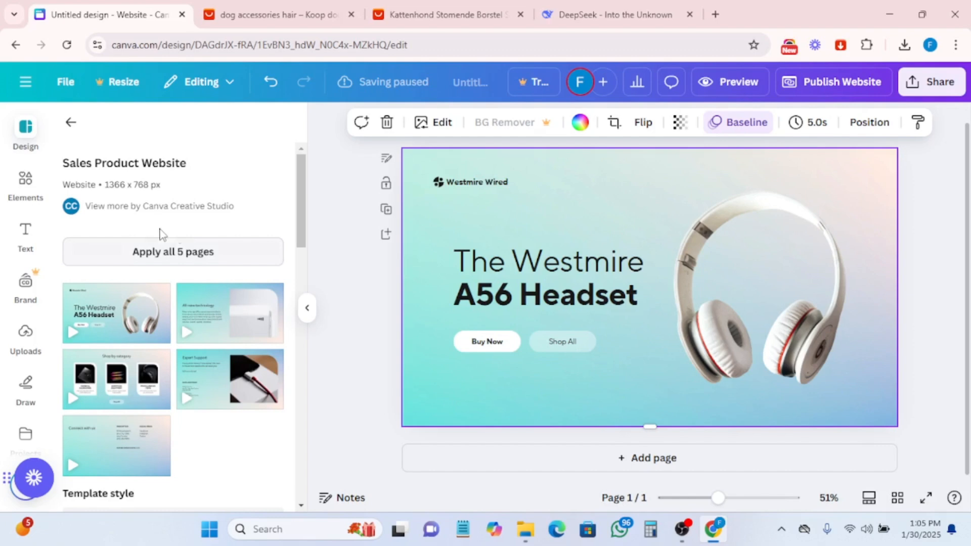
left_click(626, 457)
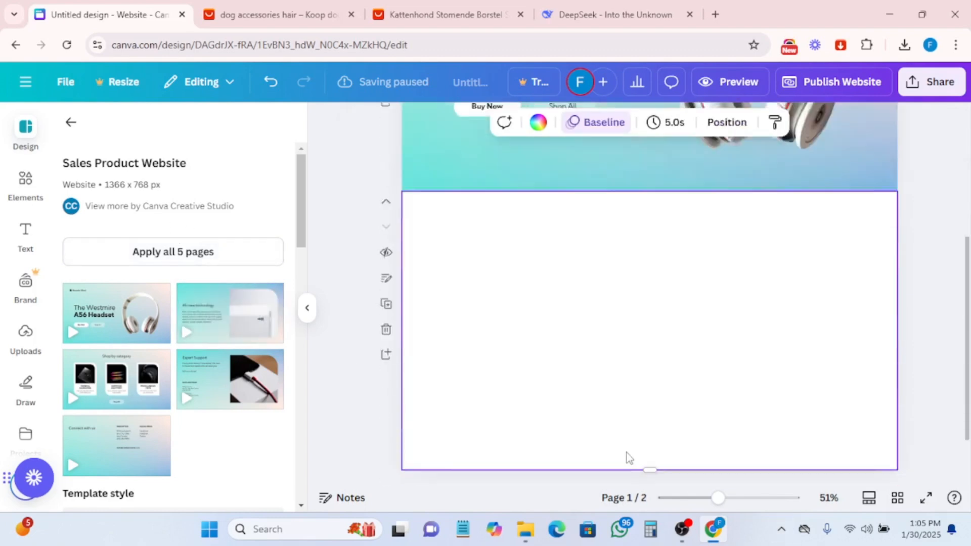
left_click_drag(237, 325, 564, 290)
- Delete the gradient background from the second page
scroll(501, 351, "up", 3)
scroll(514, 344, "up", 3)
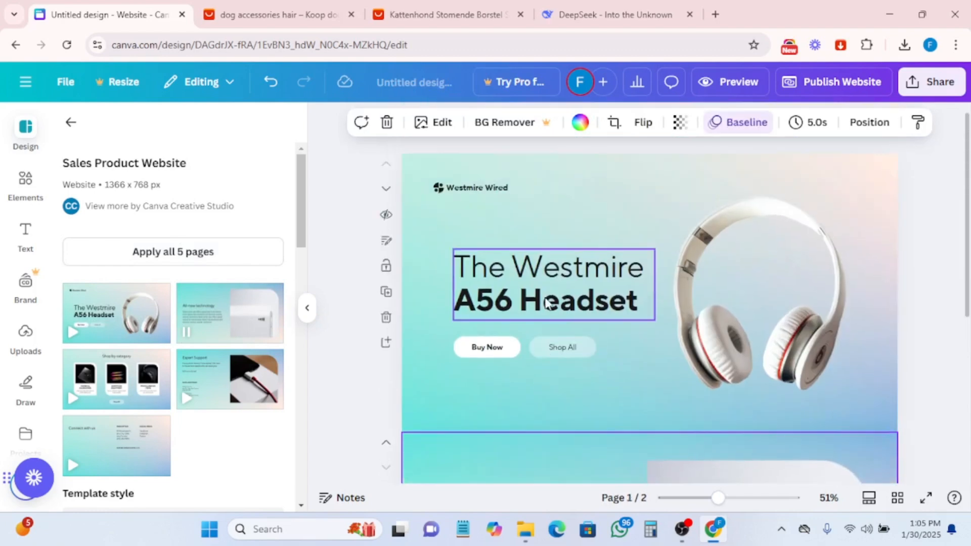
scroll(548, 287, "down", 5)
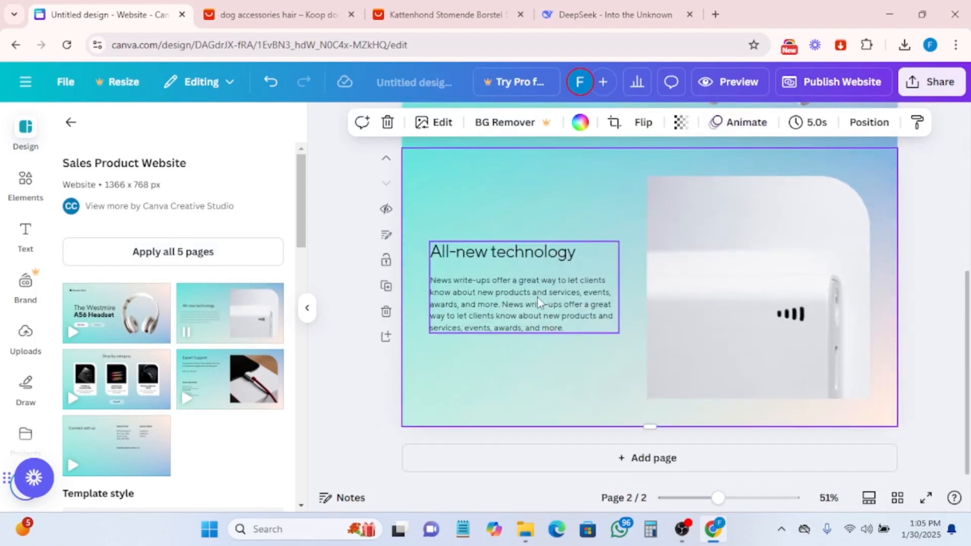
scroll(539, 303, "up", 4)
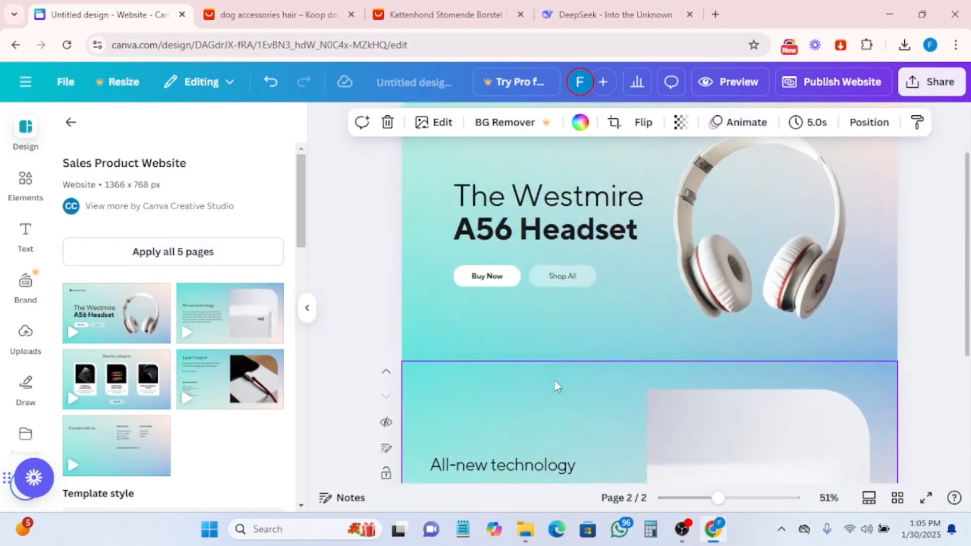
key("Delete")
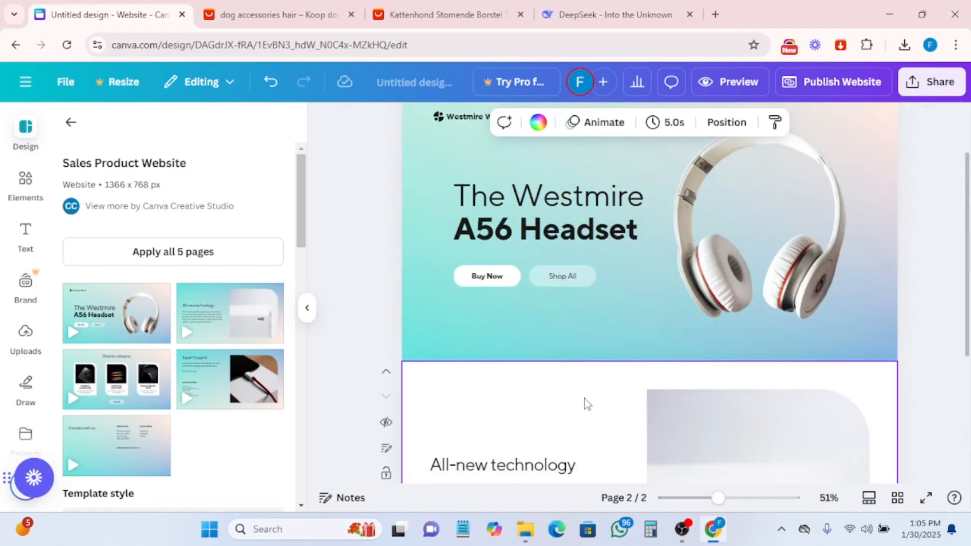
scroll(605, 405, "down", 4)
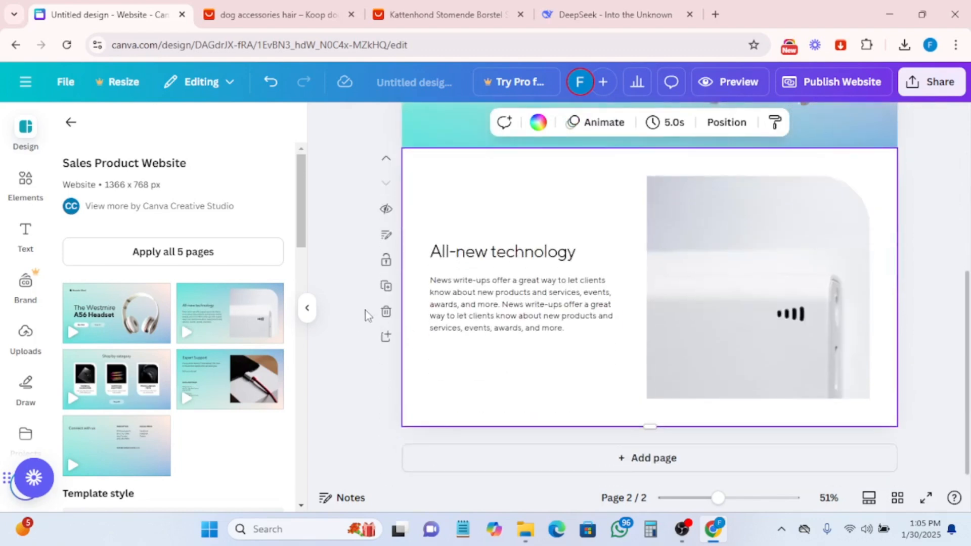
- Delete the second page and remove the gradient background from the first page
left_click(386, 314)
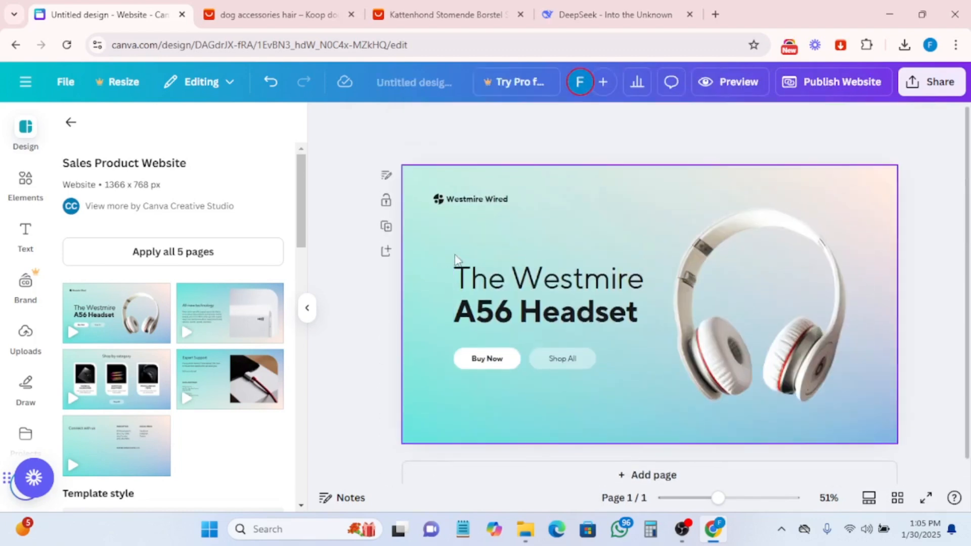
left_click(442, 246)
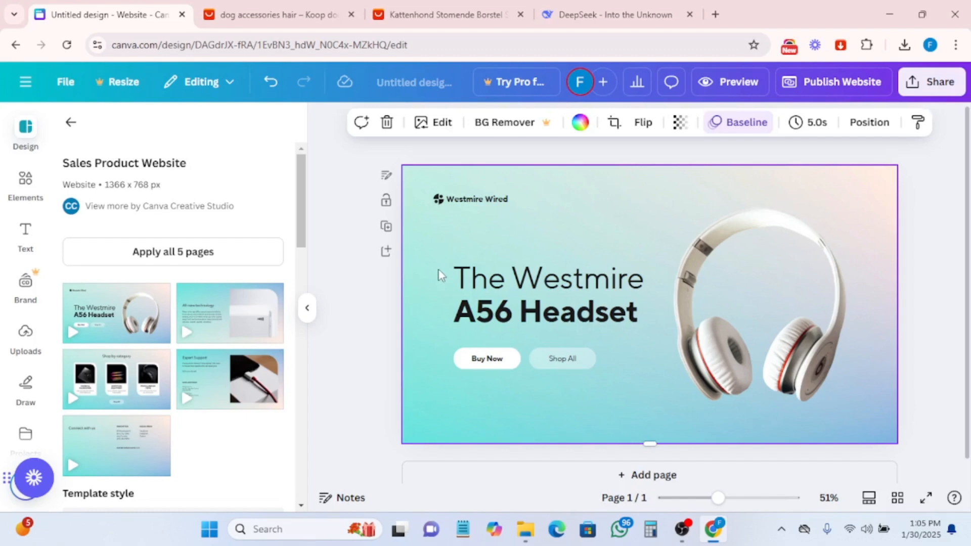
key("Delete")
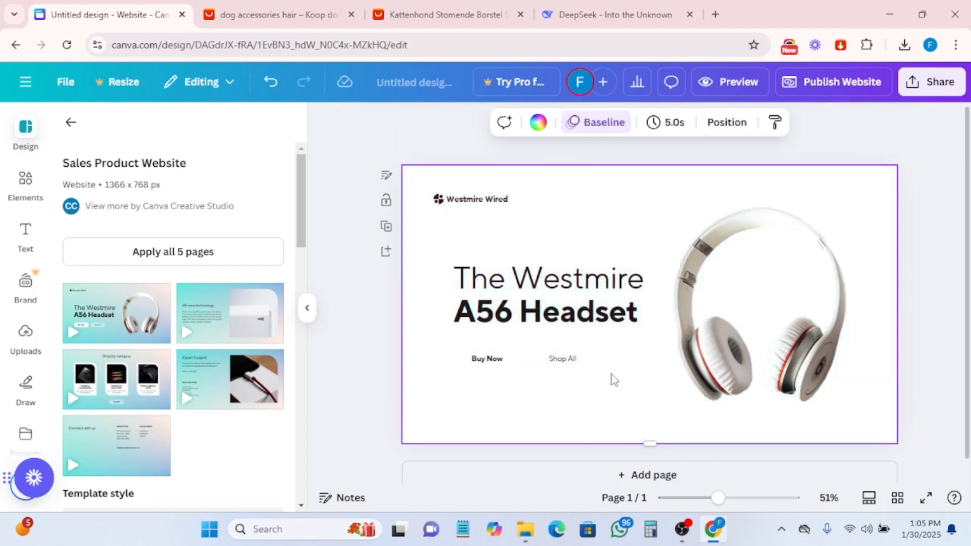
- Add a blank page and delete the Westmire A56 Headset page
left_click(641, 473)
scroll(544, 253, "up", 4)
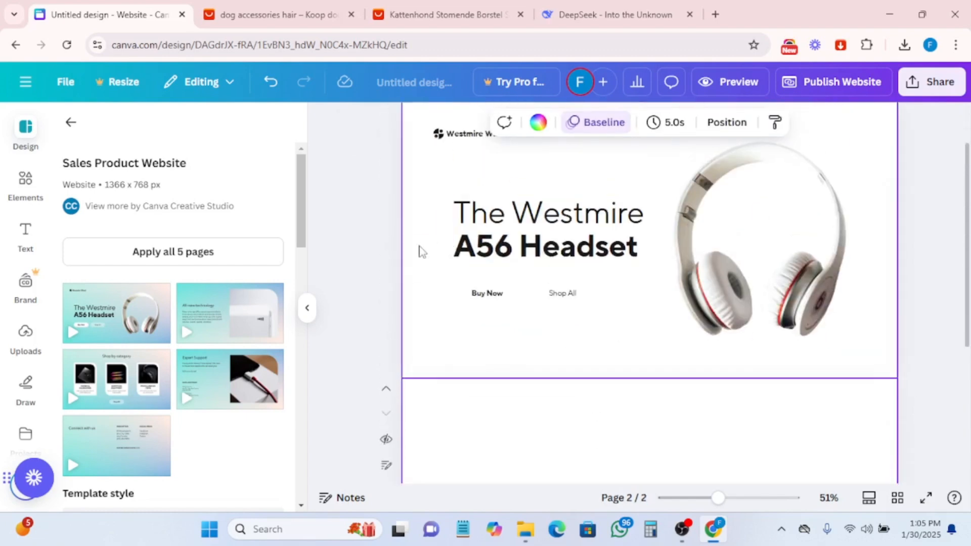
left_click(456, 257)
left_click(387, 265)
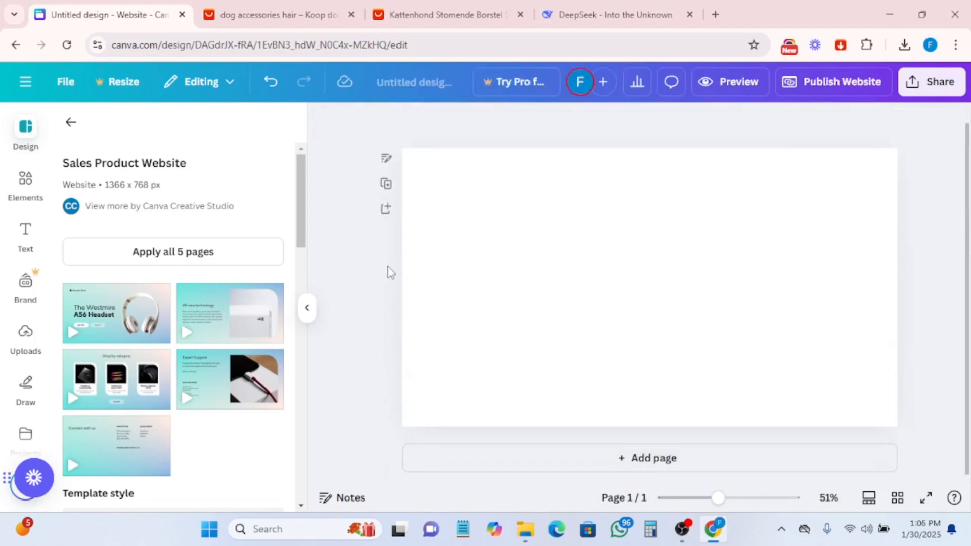
- Apply a split layout with a title, description and sky-and-hills image to the blank page
left_click(25, 144)
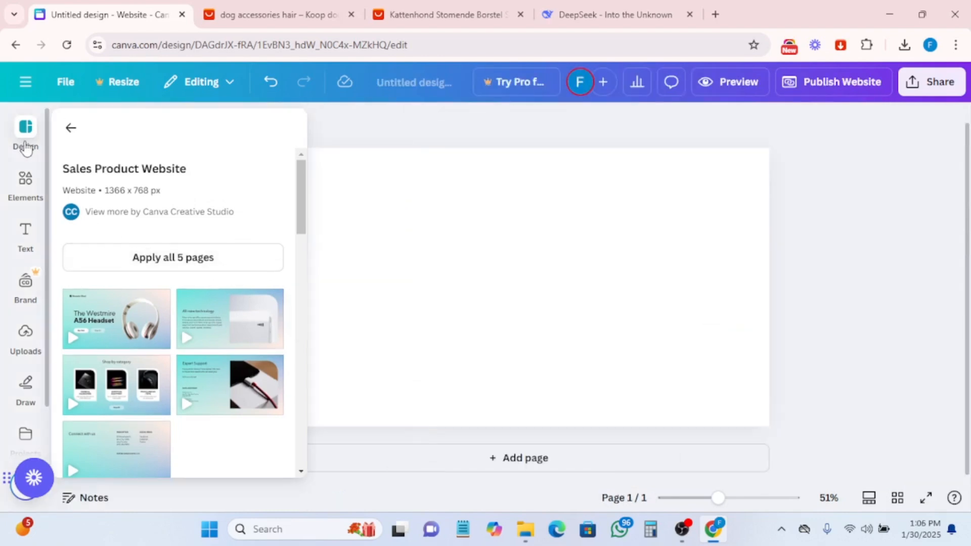
left_click(70, 128)
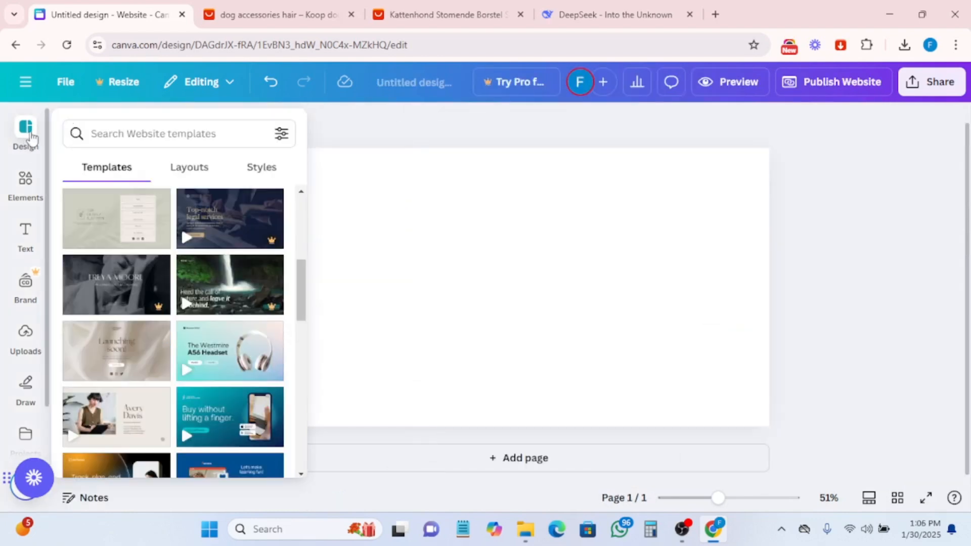
left_click(190, 169)
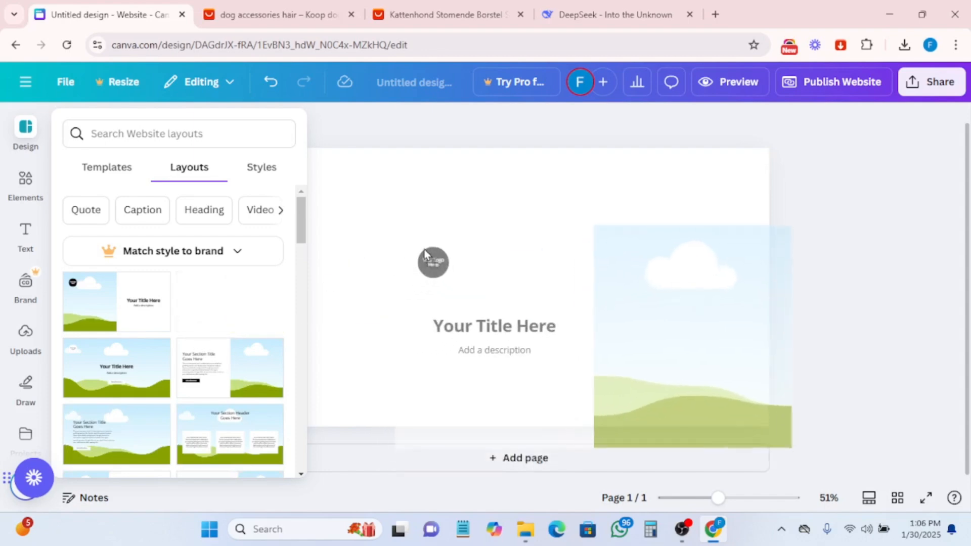
left_click(477, 235)
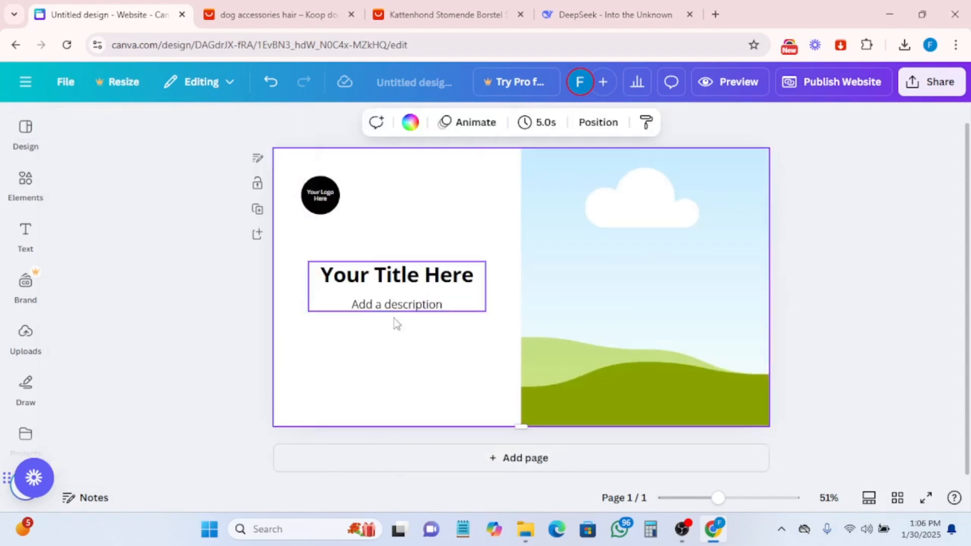
- Delete the round logo placeholder and its leftover text box from the layout
left_click(640, 249)
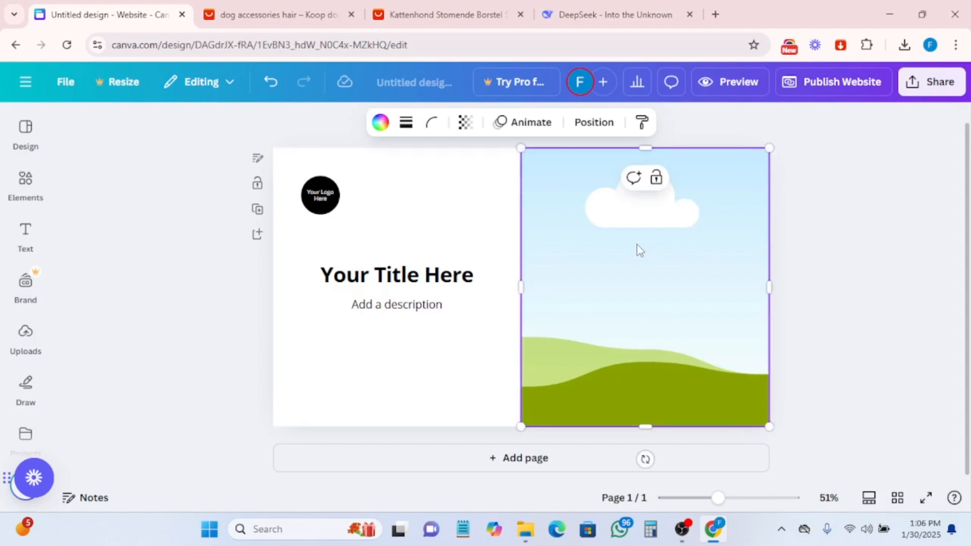
left_click(379, 282)
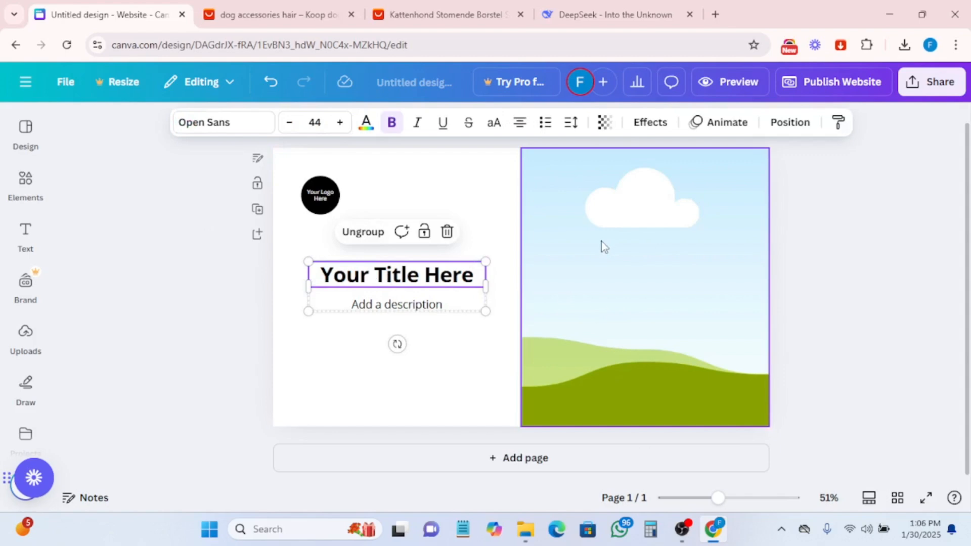
left_click(328, 208)
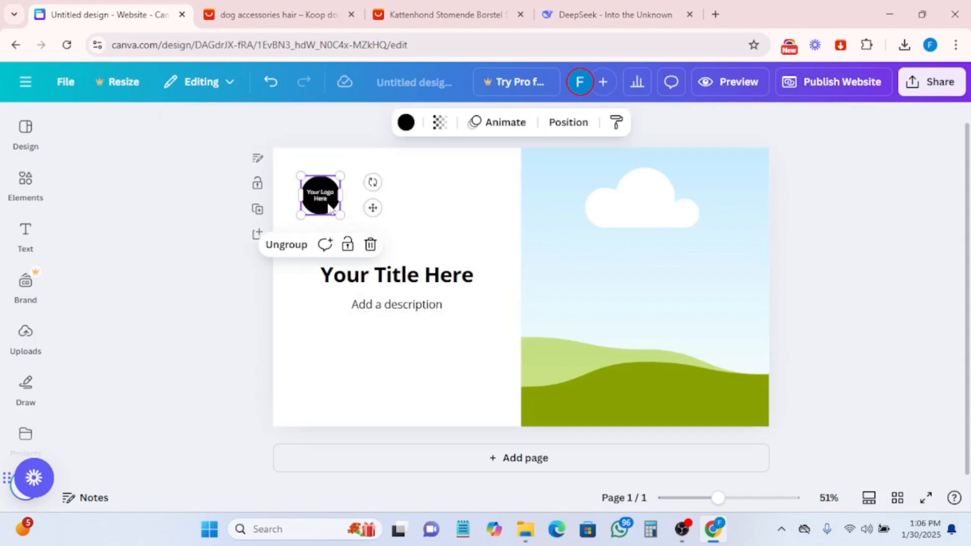
key("Delete")
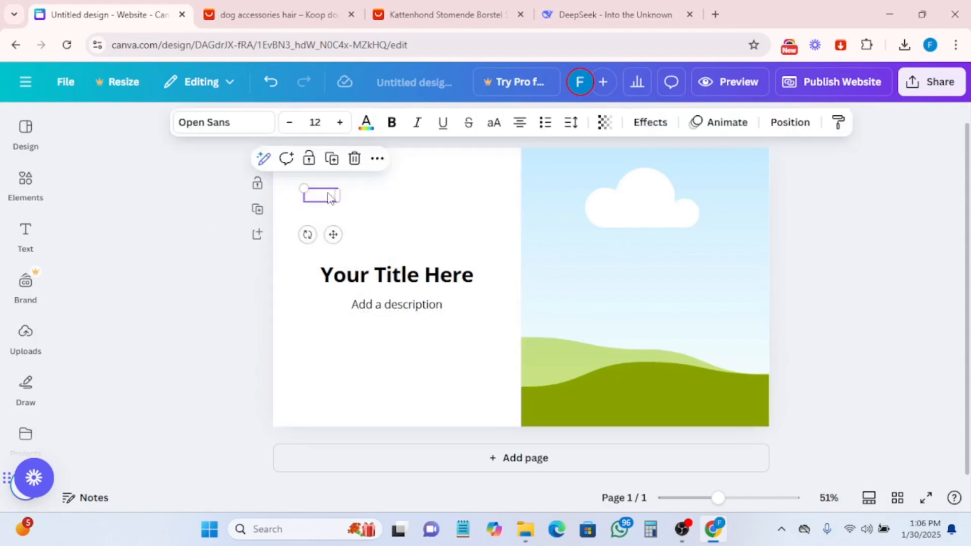
key("Delete")
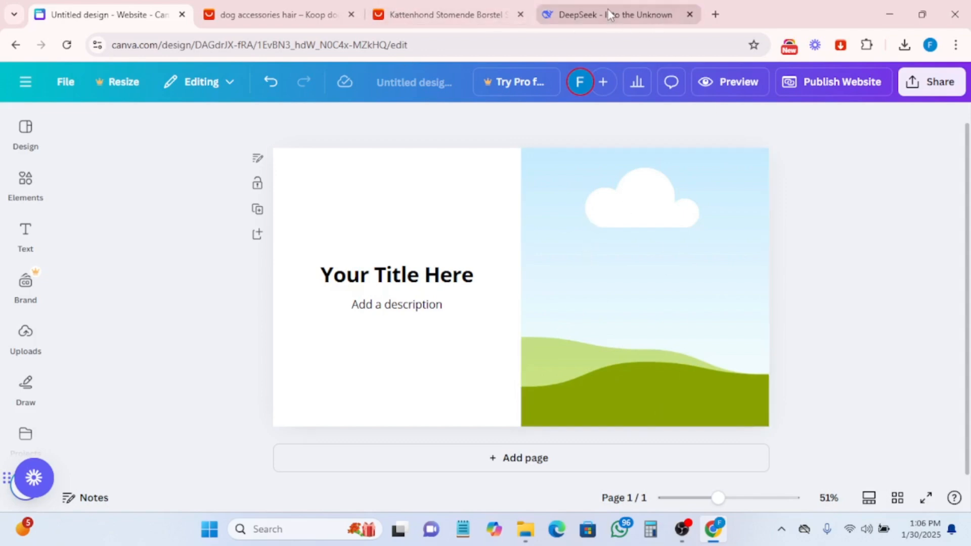
- Switch to the DeepSeek chat and copy the hero headline 'Tired of Cat Hair Everywhere? Turn Grooming Time into Purr-fect Bonding Moments'
mouse_move(609, 14)
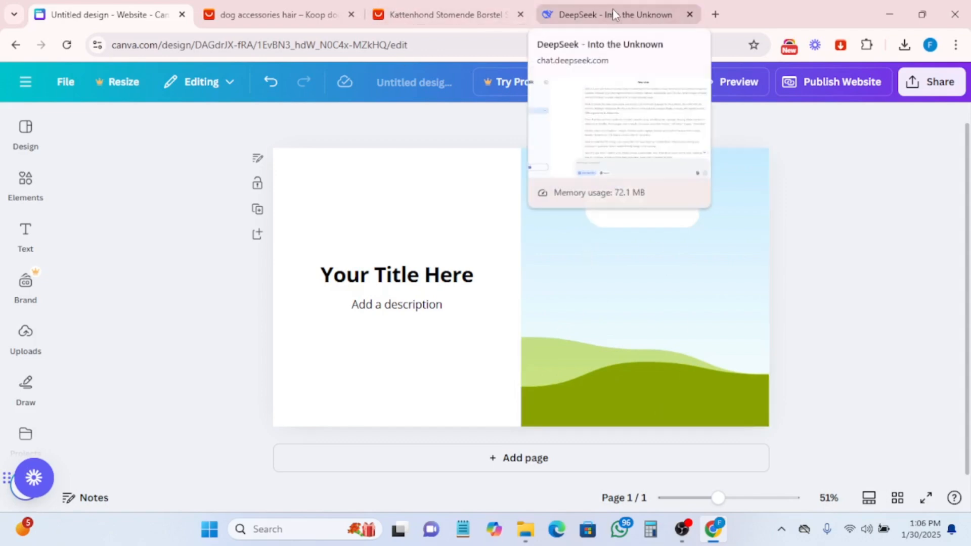
left_click(612, 14)
scroll(506, 273, "down", 5)
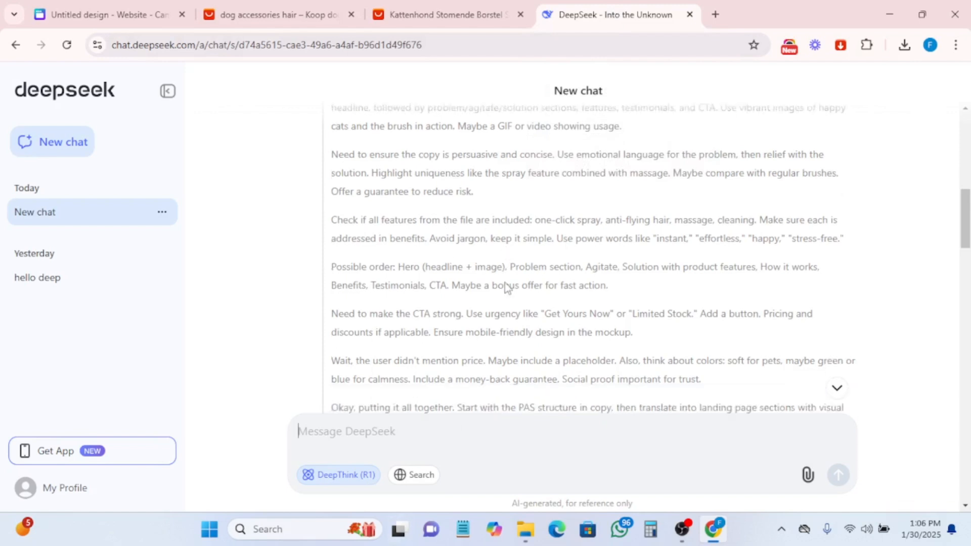
scroll(508, 295, "down", 1)
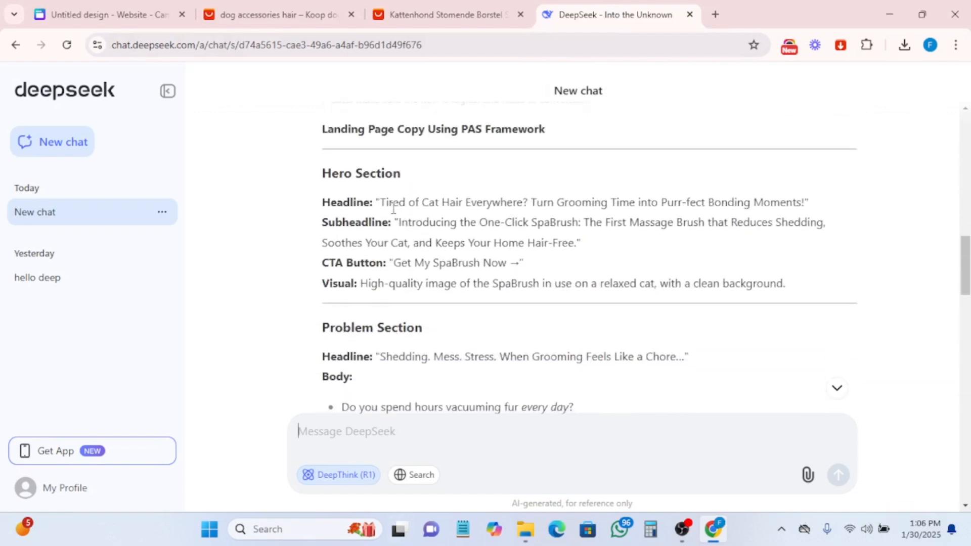
left_click_drag(393, 204, 680, 207)
right_click(679, 208)
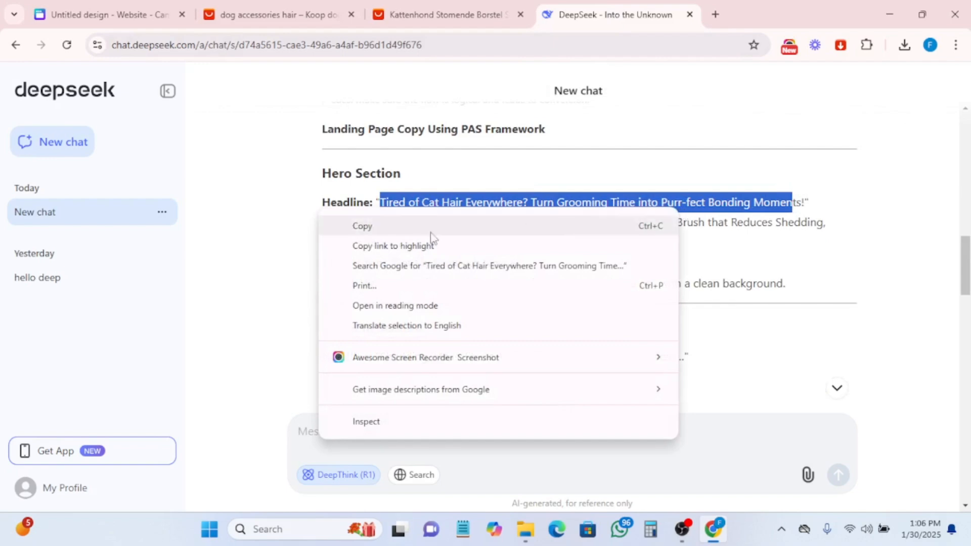
left_click(385, 224)
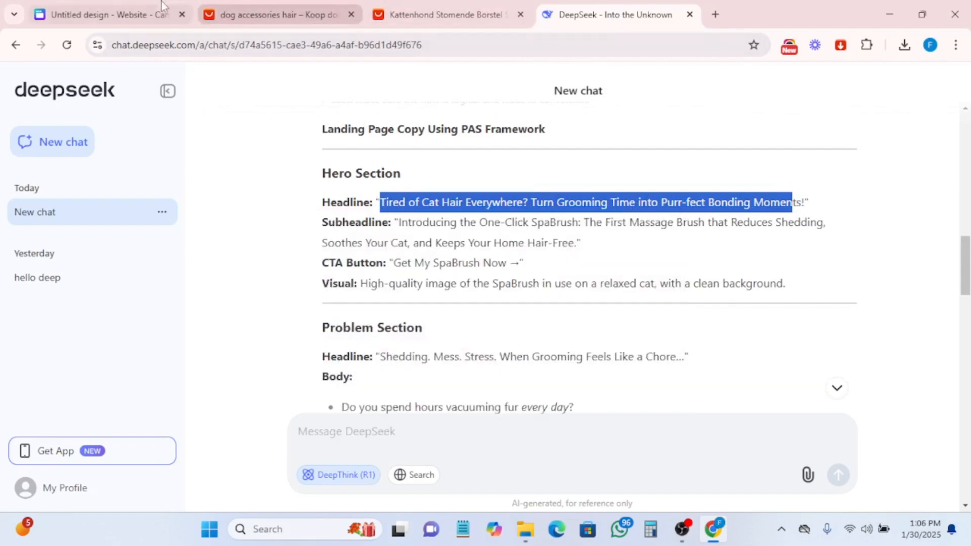
- Move the DeepSeek tab next to the Canva design tab
left_click(109, 15)
left_click_drag(659, 7, 181, 1)
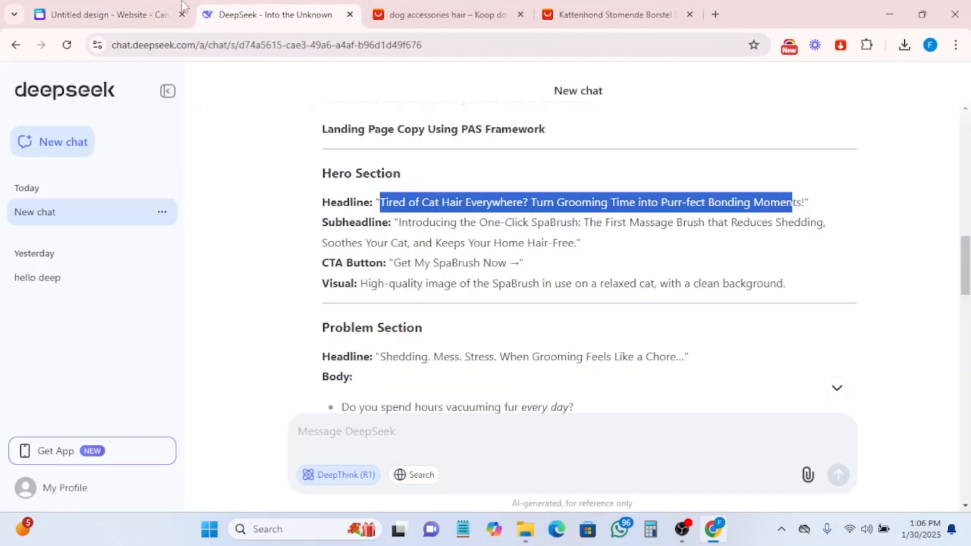
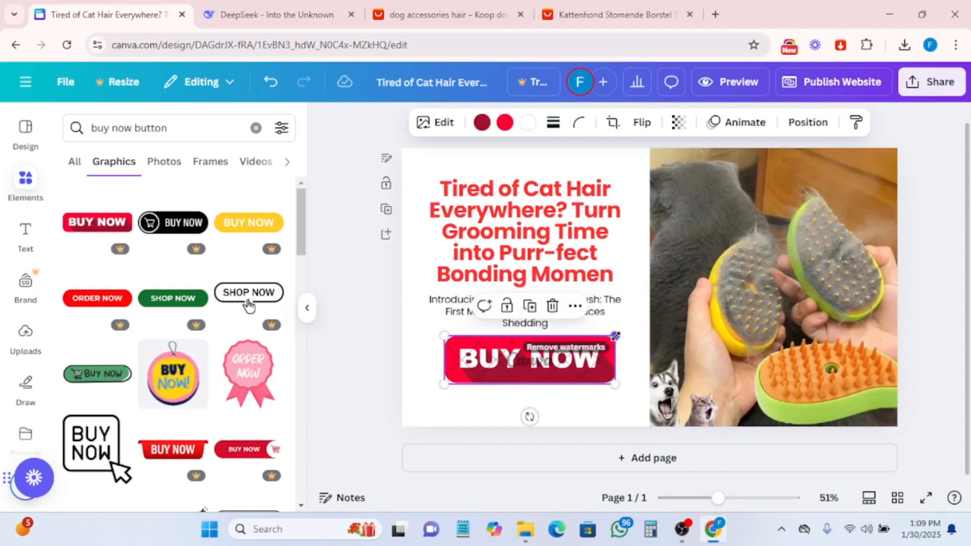
- Delete the watermarked BUY NOW graphic from below the description
left_click_drag(615, 335, 585, 344)
mouse_move(494, 375)
left_mouse_down()
mouse_move(514, 371)
mouse_move(507, 361)
left_mouse_up()
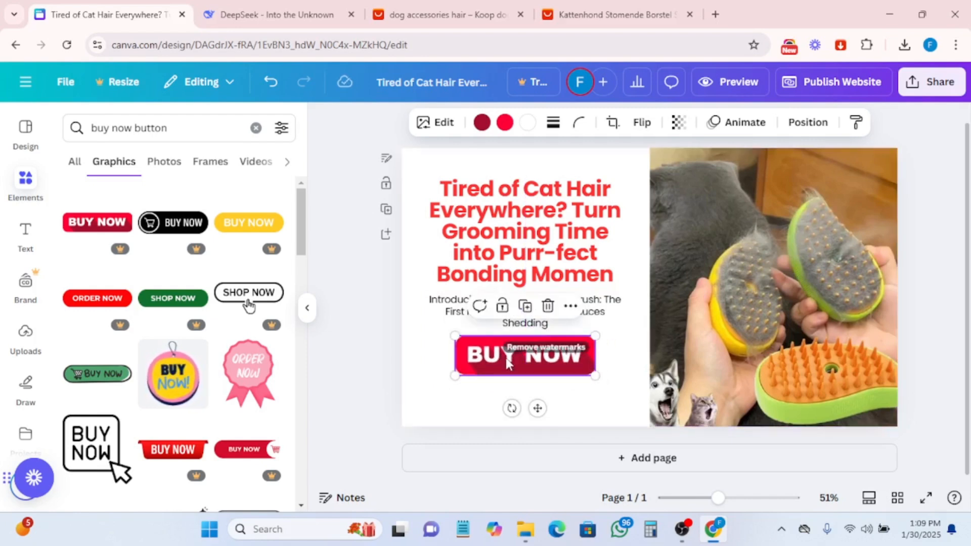
scroll(589, 282, "up", 1)
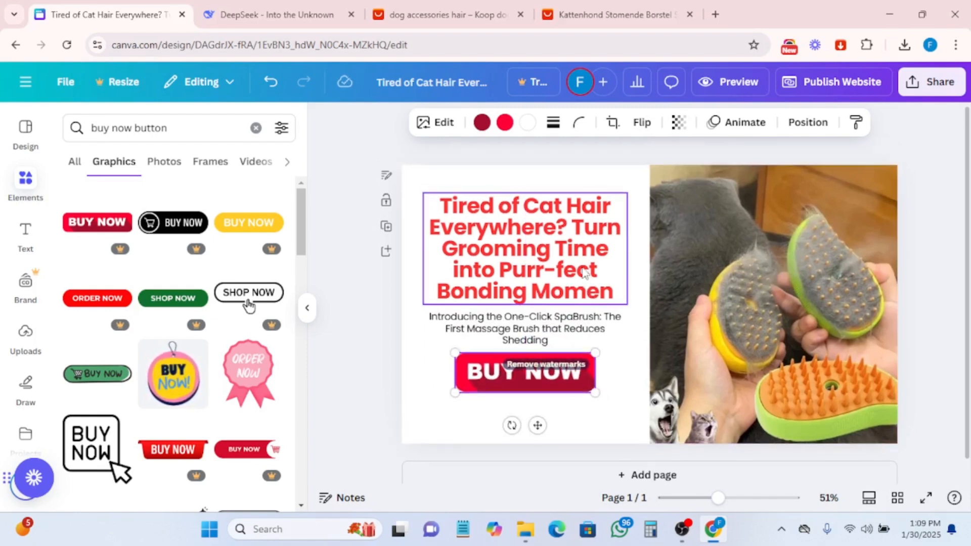
left_click(359, 441)
left_click(551, 389)
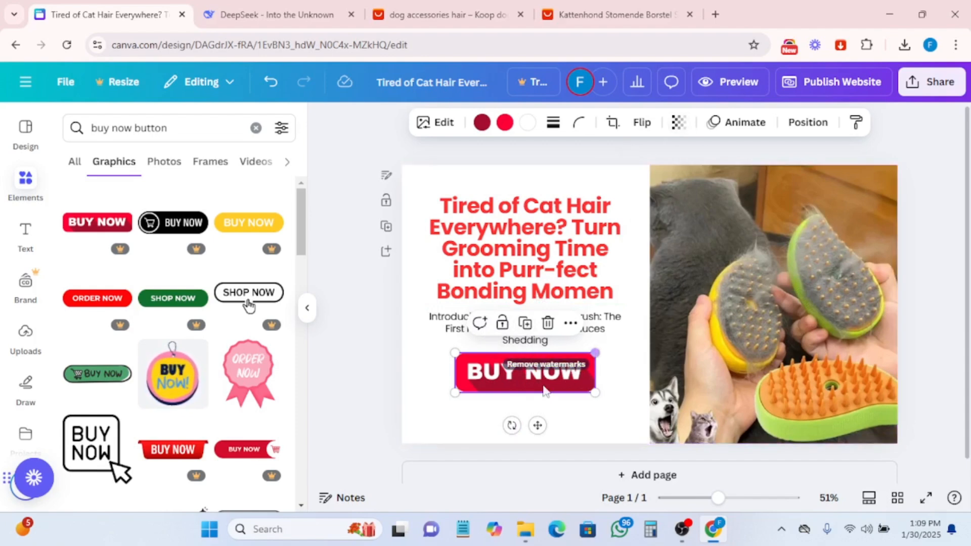
left_click(550, 325)
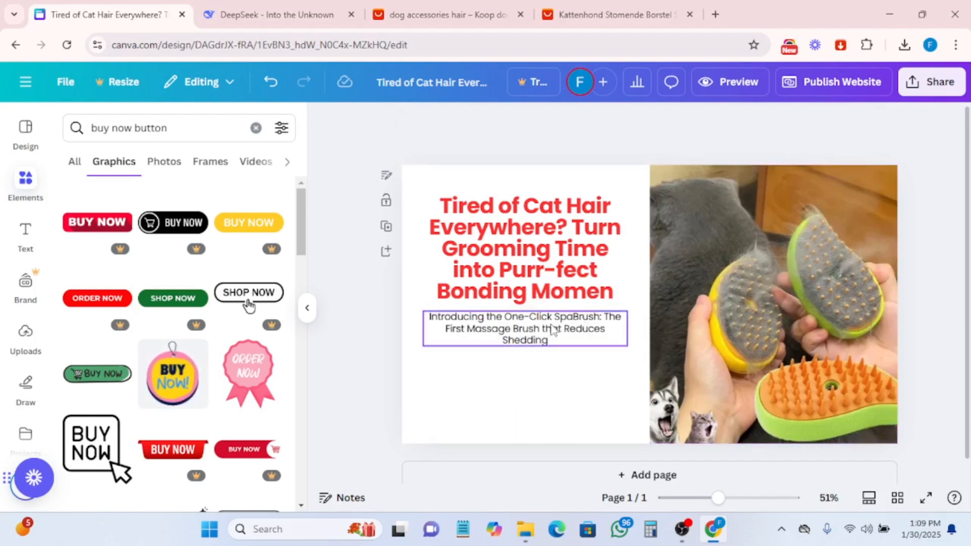
- Add a rounded rectangle shape below the description and reduce its height to a button shape
left_click(28, 183)
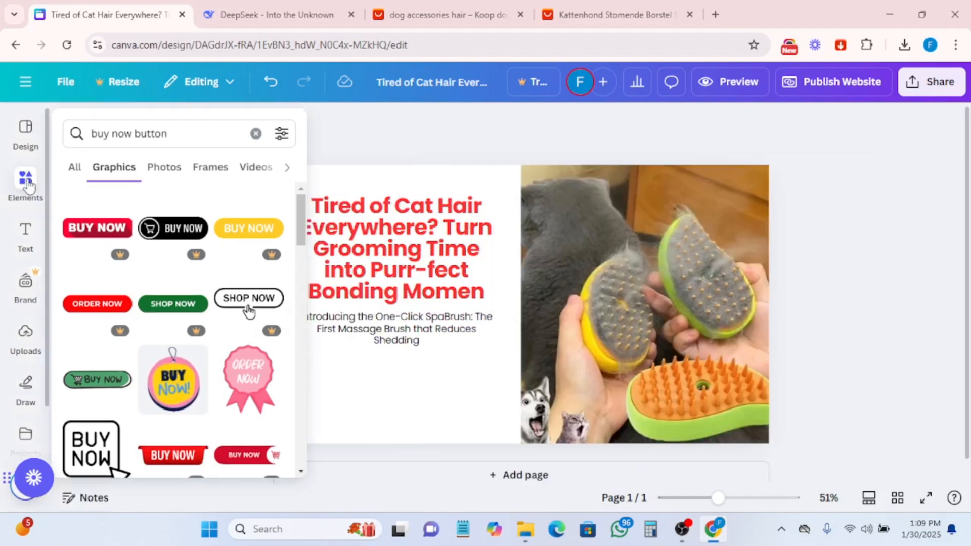
left_click(255, 133)
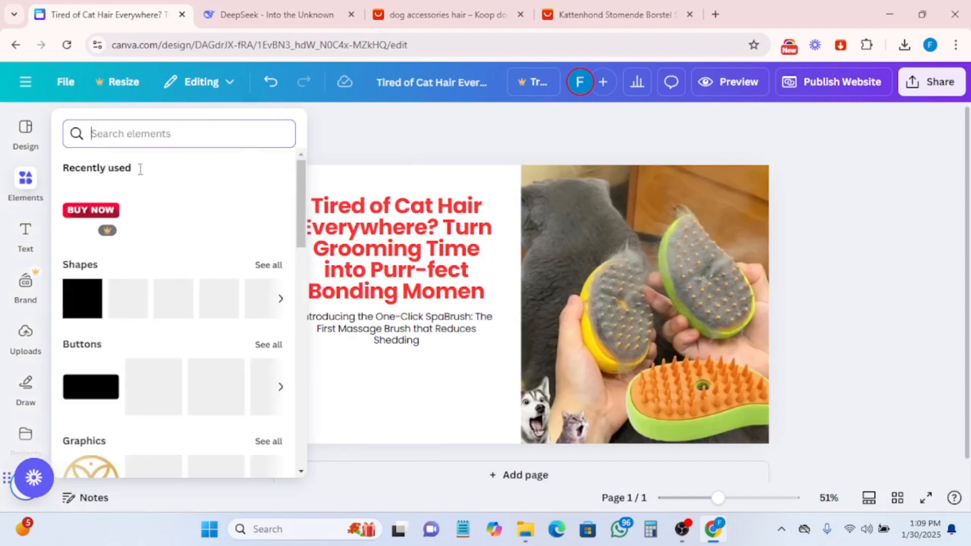
left_click(120, 301)
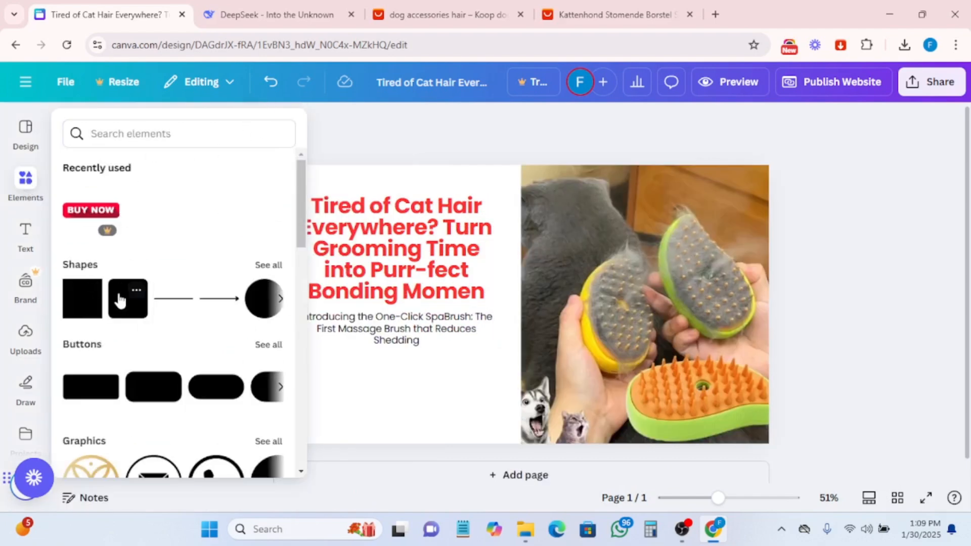
left_click_drag(120, 301, 322, 388)
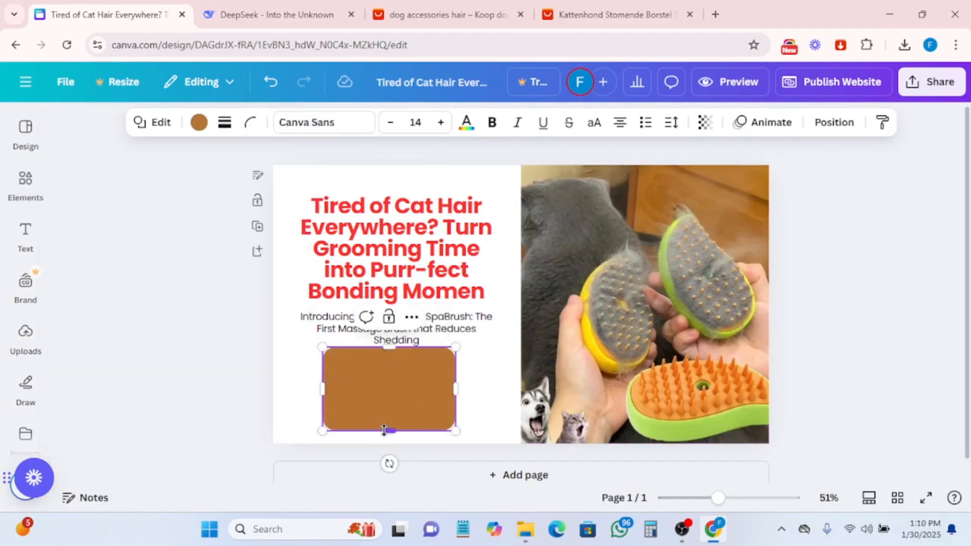
left_click_drag(384, 430, 387, 391)
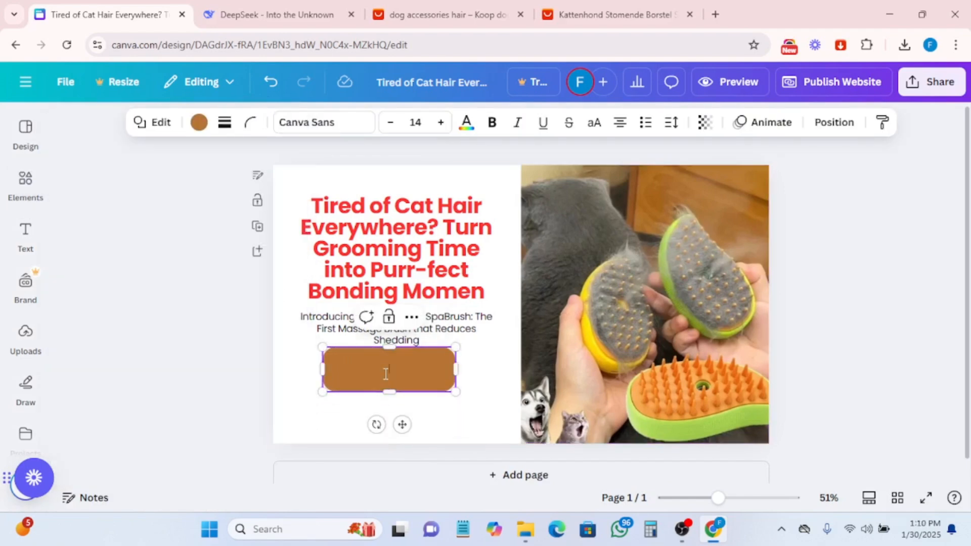
- Switch to the DeepSeek chat and copy the CTA button text 'Get My SpaBrush Now'
left_click(227, 10)
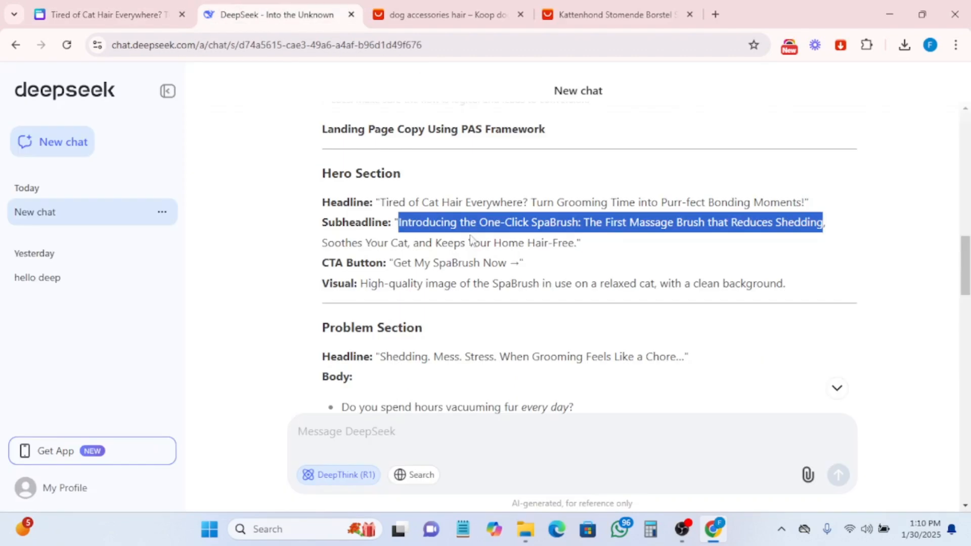
left_click_drag(395, 265, 509, 262)
right_click(443, 268)
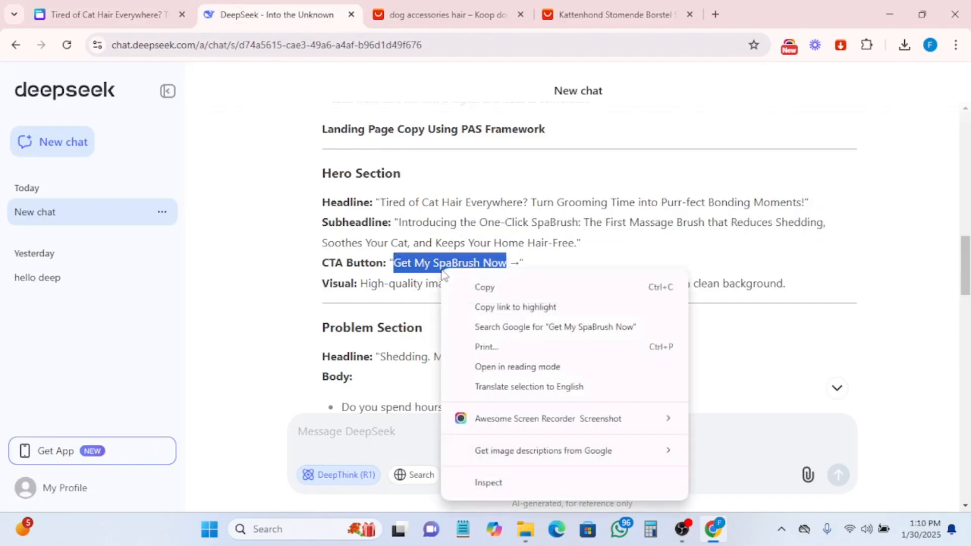
left_click(484, 289)
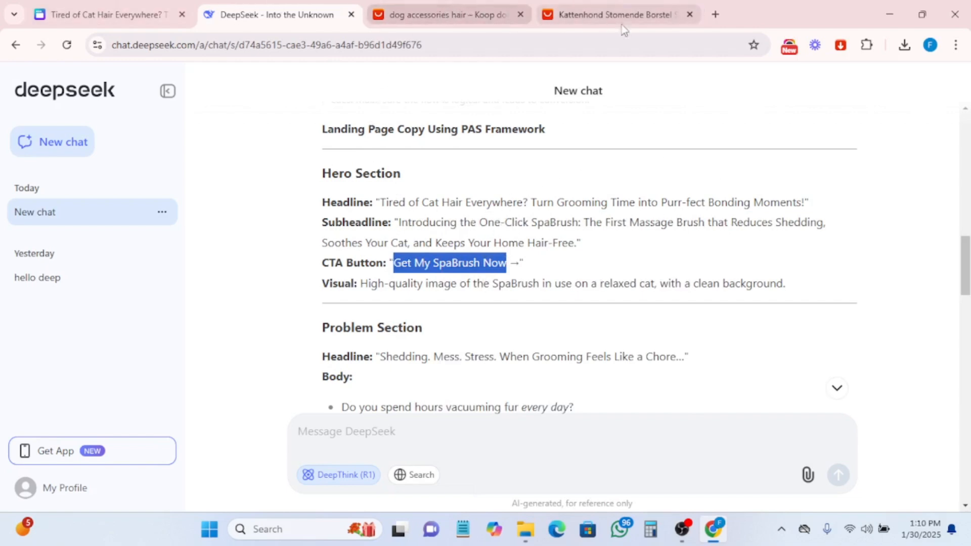
- Back in the design, paste 'Get My SpaBrush Now' as text inside the rounded rectangle
left_click(107, 14)
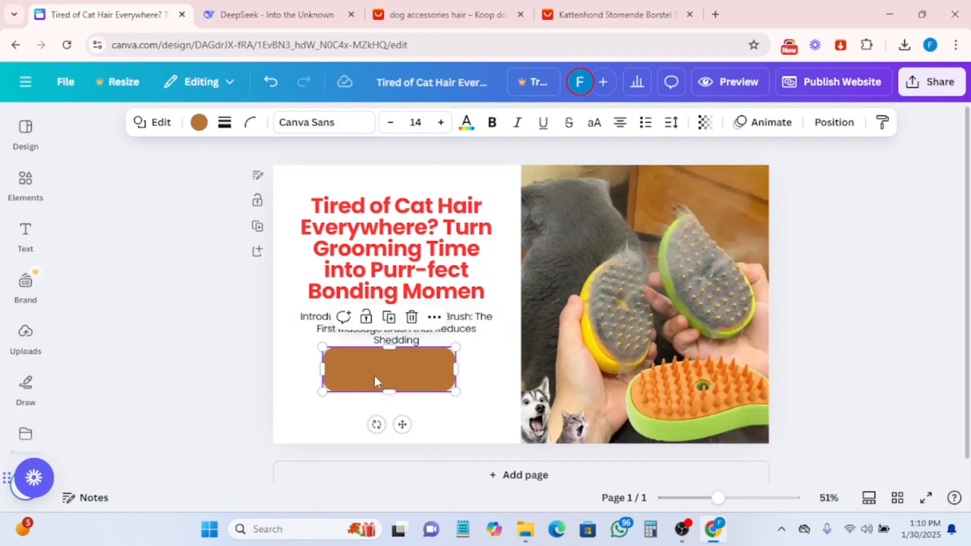
left_click_drag(374, 375, 375, 374)
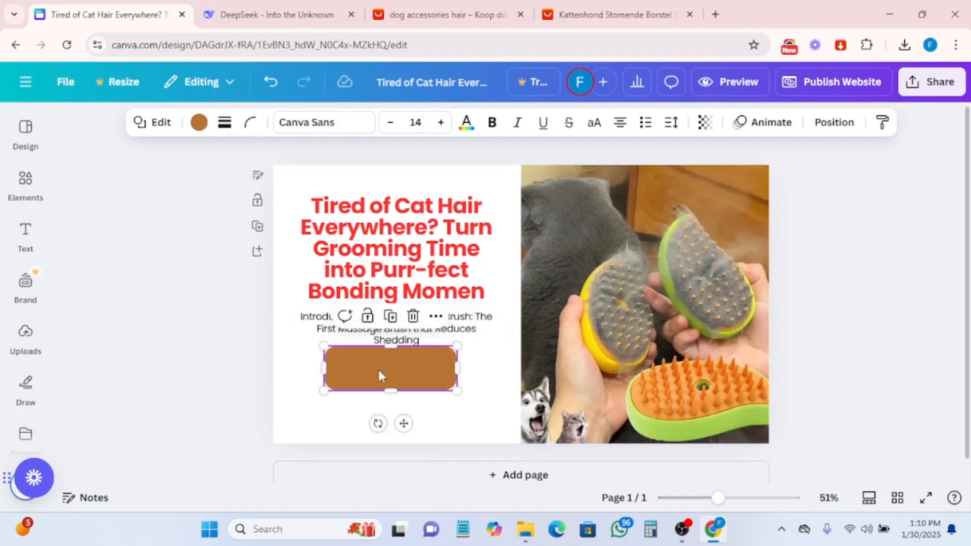
double_click(379, 371)
key("ctrl+v")
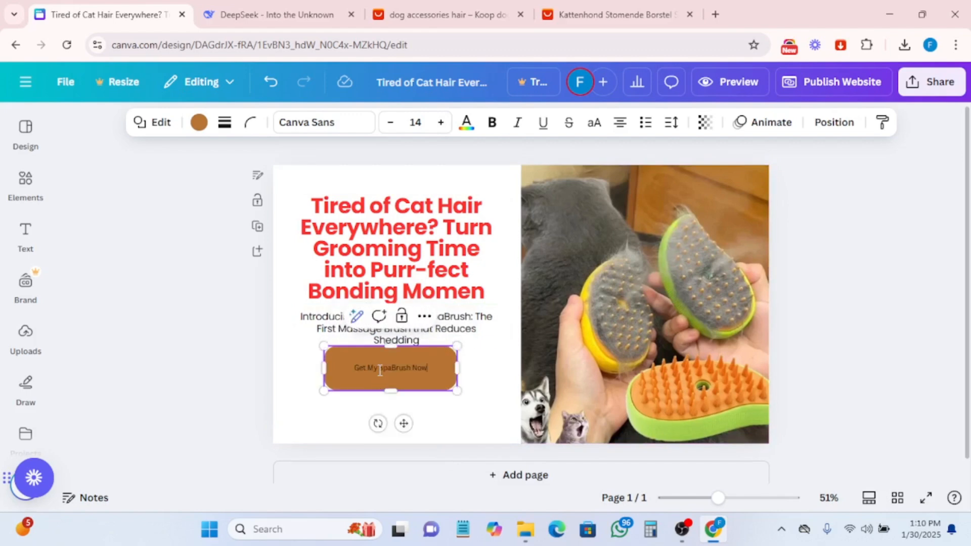
- Increase the button text size to 22 and shorten the button's height
left_click(441, 122)
left_click(440, 123)
left_click(440, 123)
left_click(440, 122)
left_click(441, 123)
left_click(441, 123)
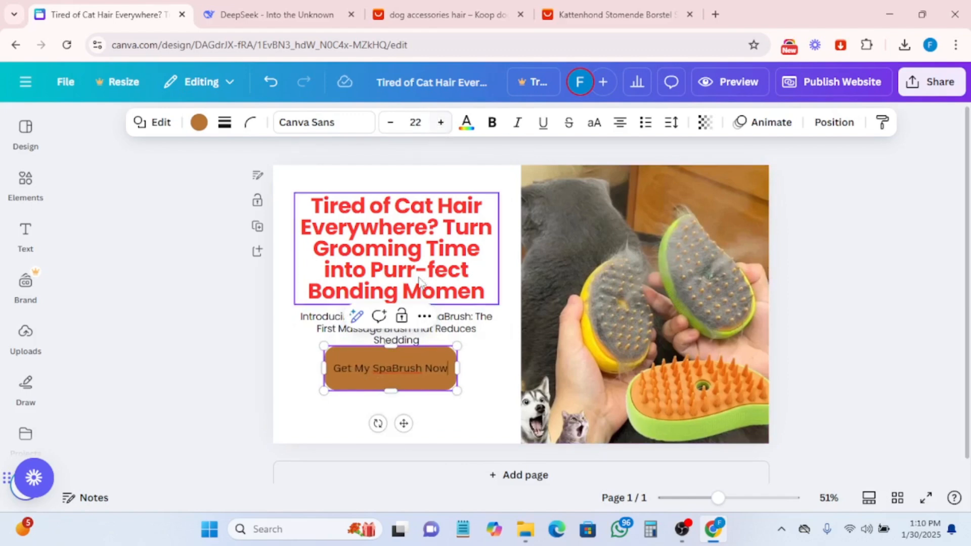
left_click_drag(394, 348, 394, 360)
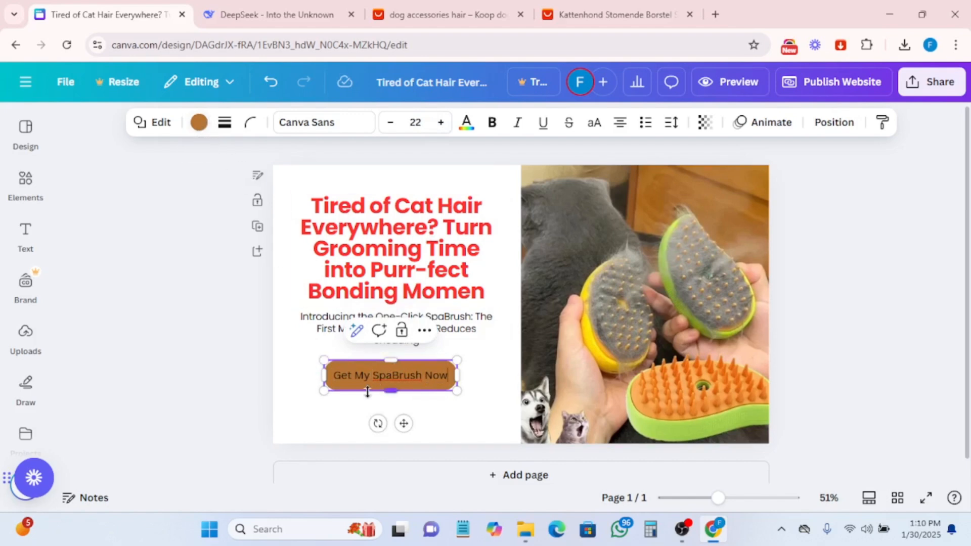
left_click(341, 412)
left_click(352, 385)
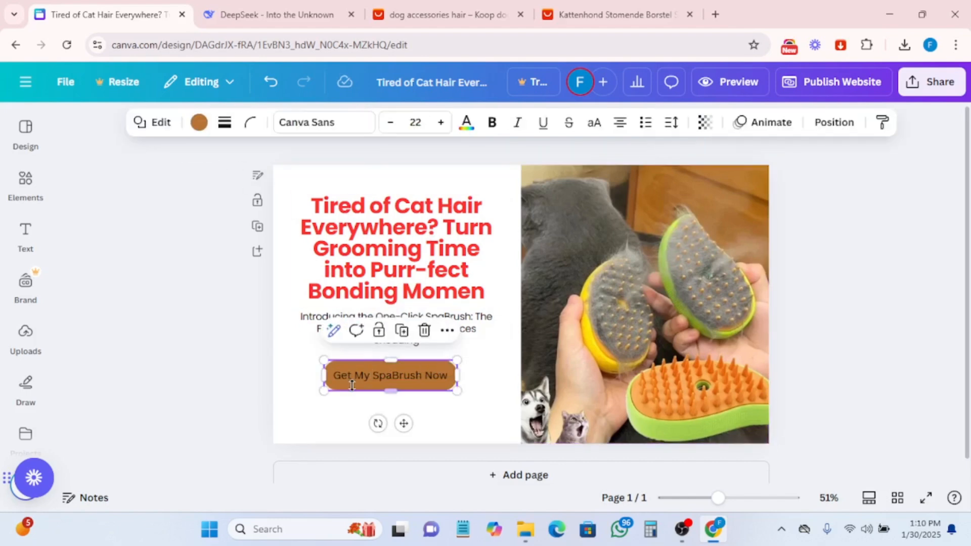
- Fill the button with the red-to-purple linear gradient
left_click(201, 126)
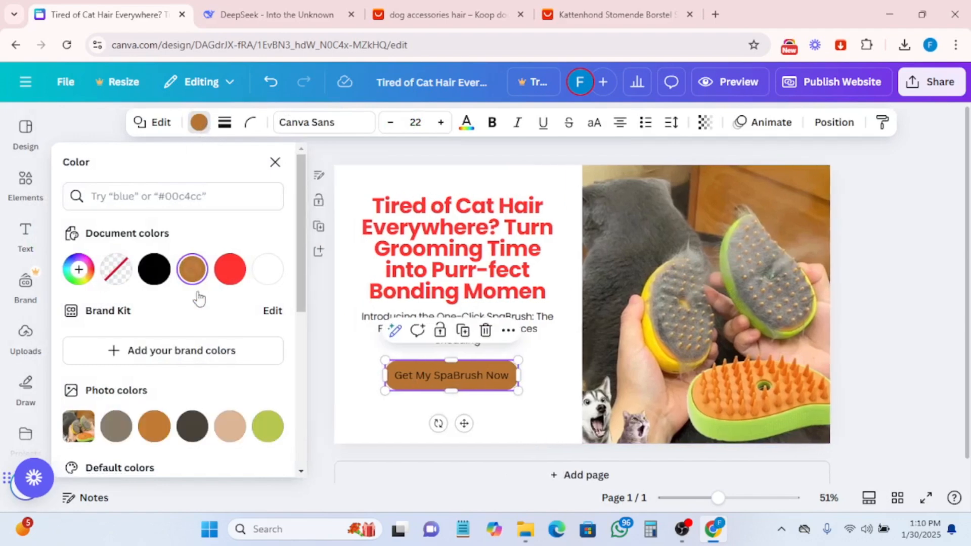
scroll(200, 343, "down", 1)
scroll(200, 361, "down", 5)
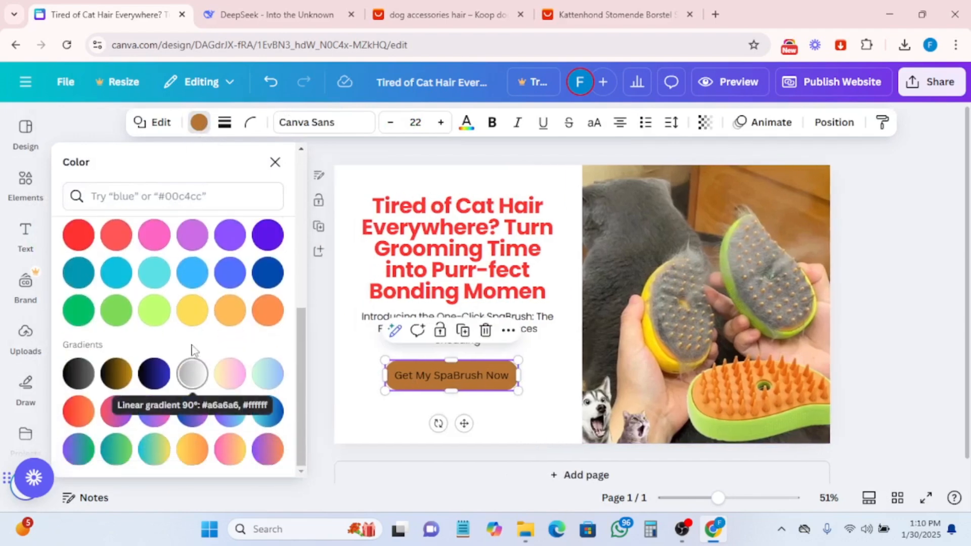
left_click(78, 238)
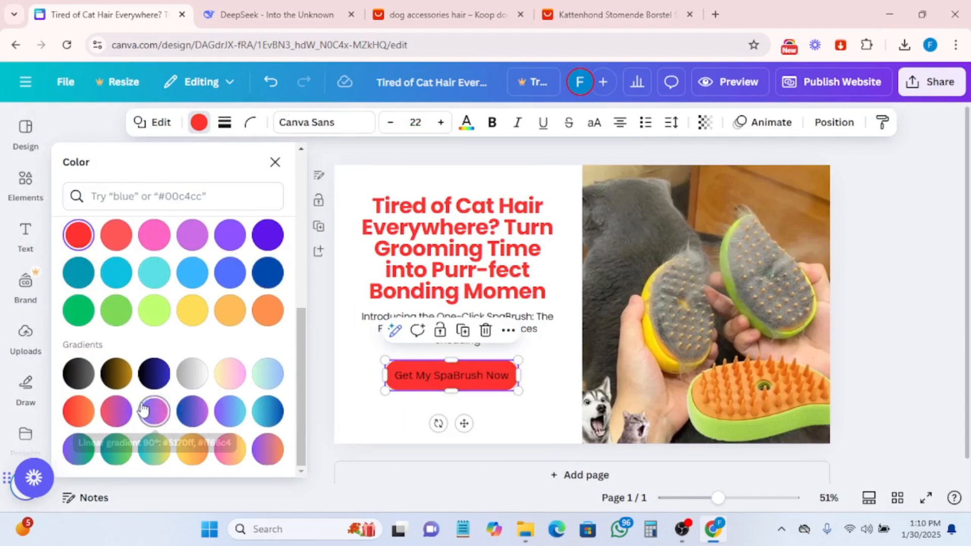
left_click(118, 414)
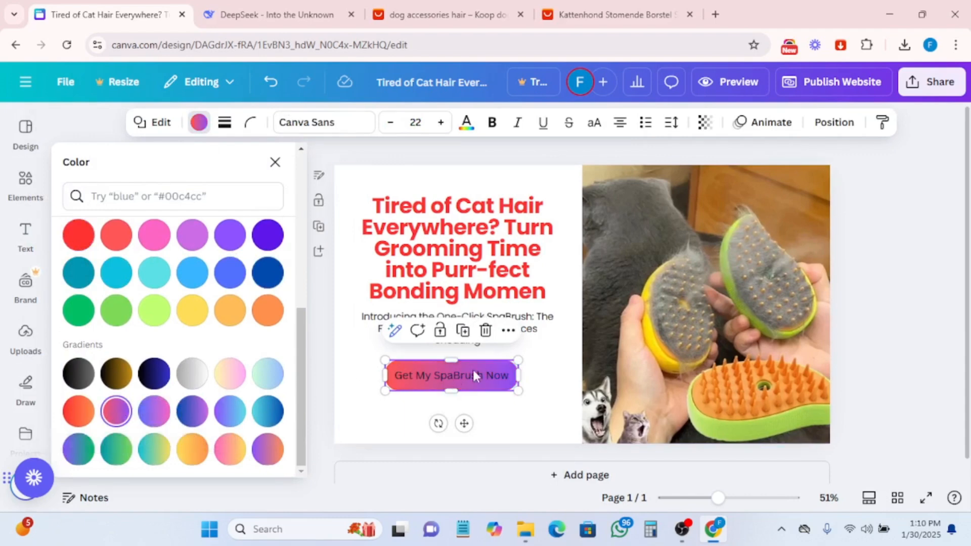
- Select all the button text and set its colour to white
double_click(467, 383)
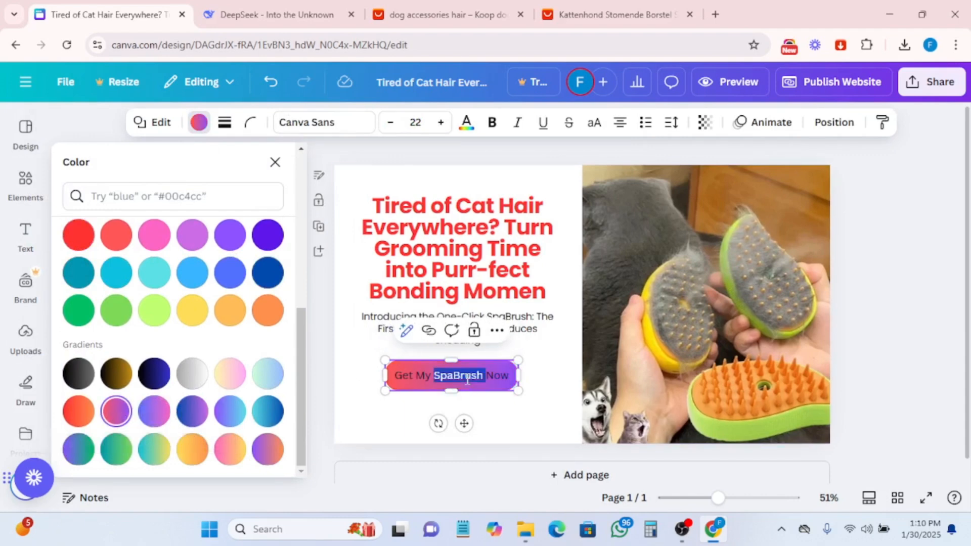
key("ctrl+a")
left_click(466, 124)
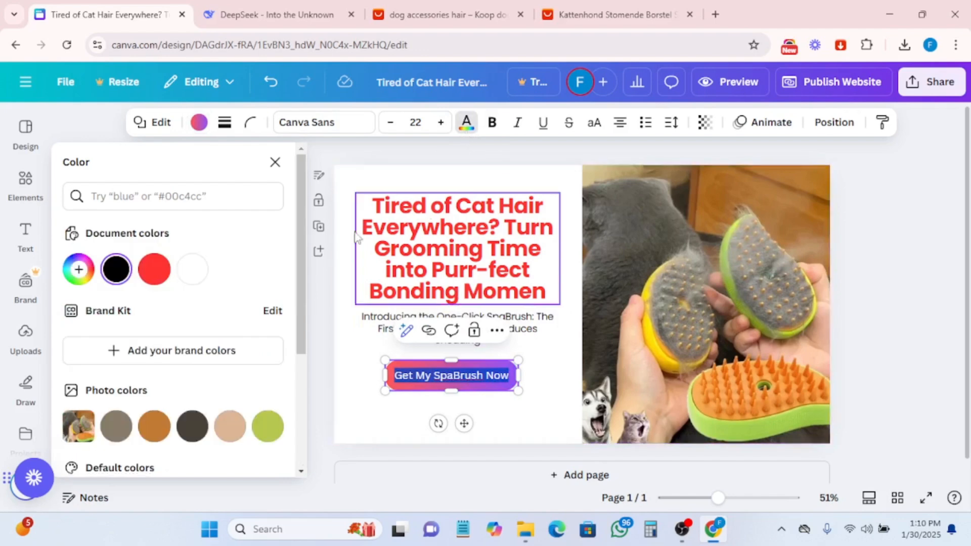
left_click(188, 277)
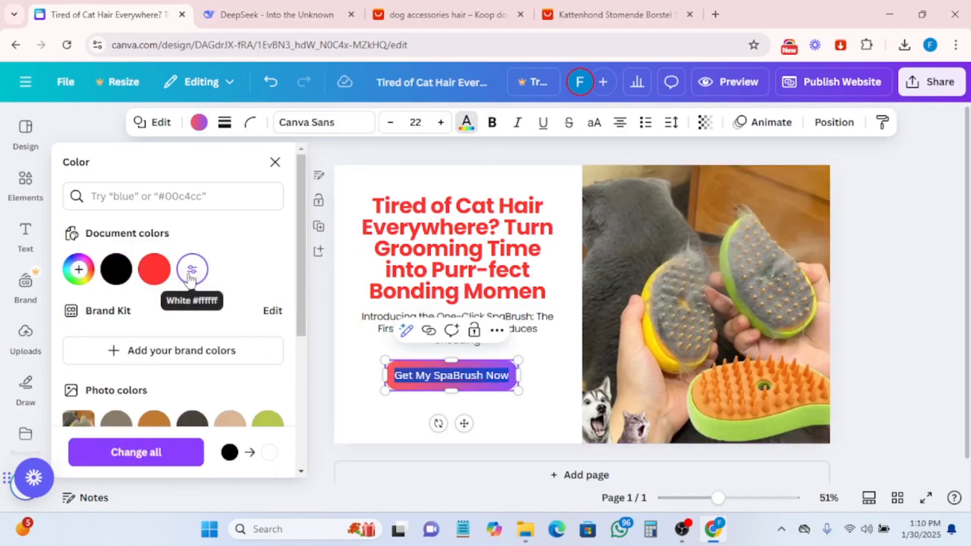
left_click(546, 387)
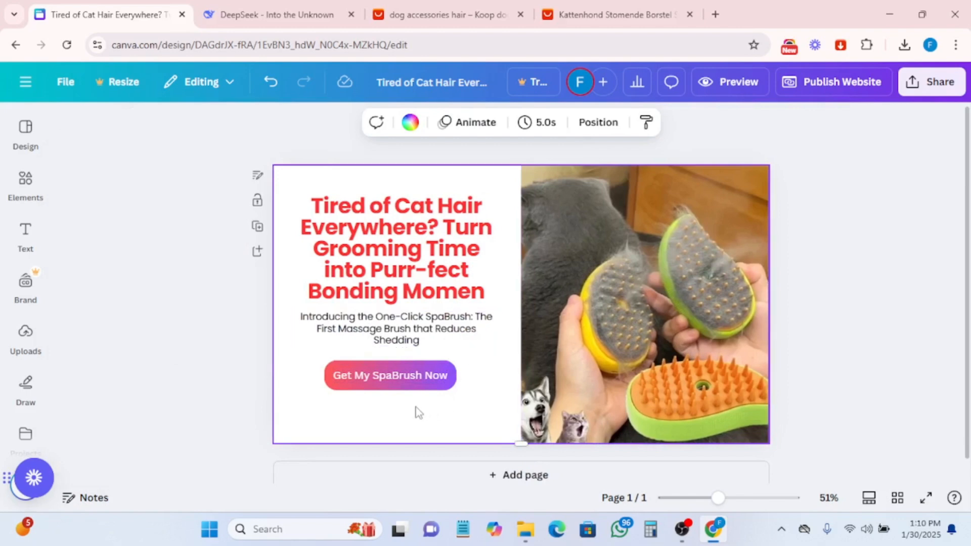
- Change the button fill to red and make the button text bold
left_click(352, 389)
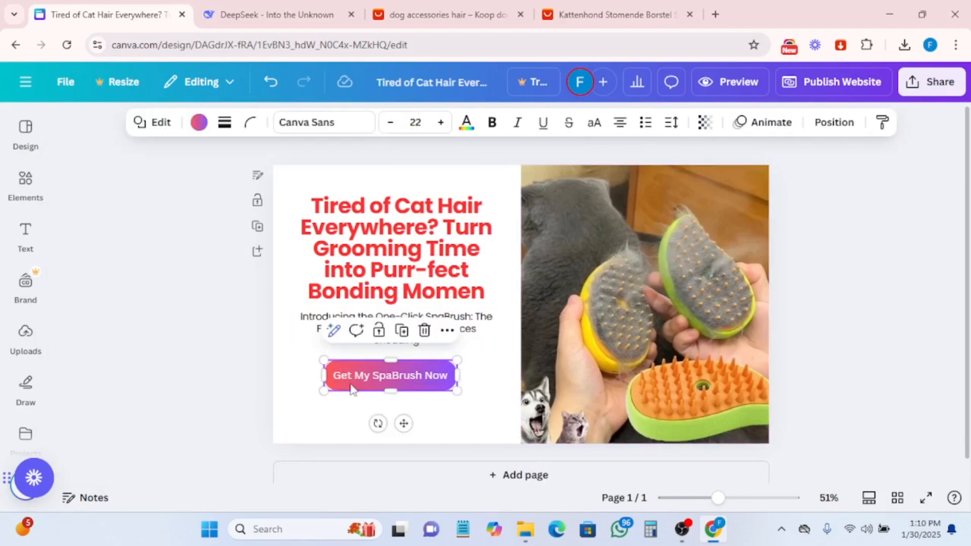
left_click(199, 122)
scroll(196, 389, "down", 5)
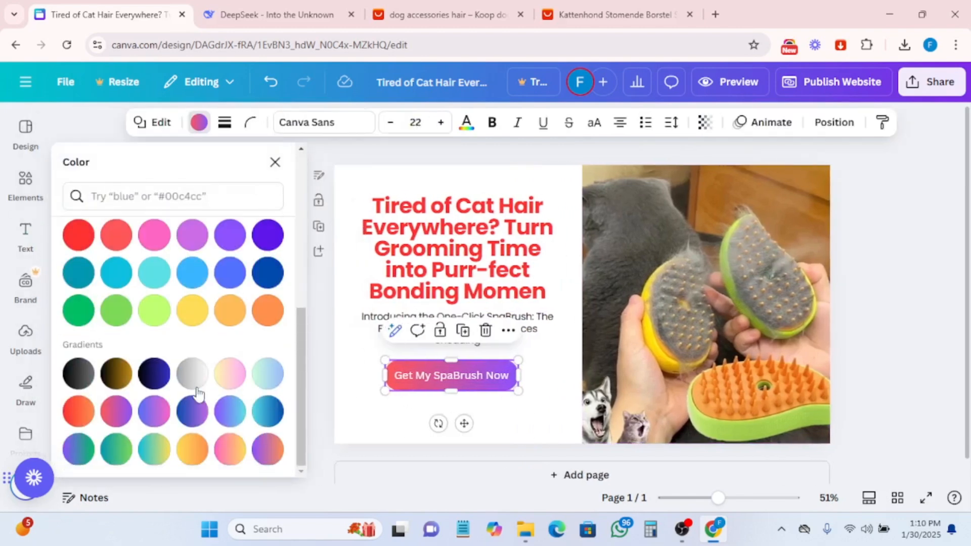
left_click(81, 234)
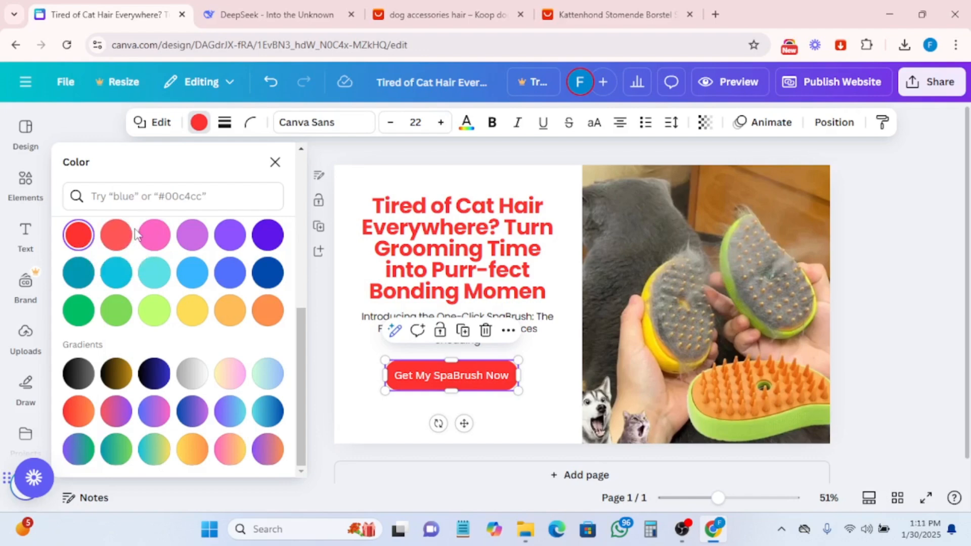
left_click(490, 121)
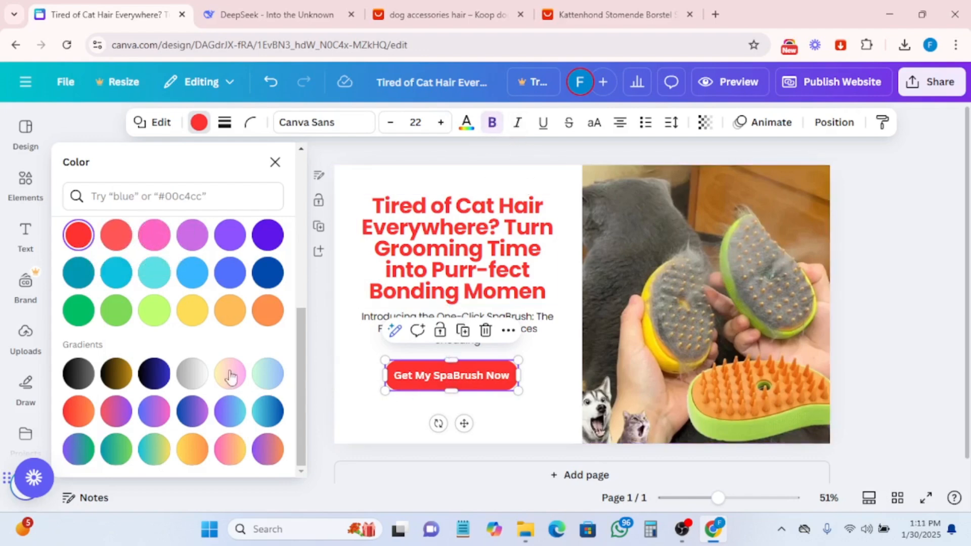
- Try blue and orange button fills, then set the fill back to the red-to-purple gradient
left_click(267, 275)
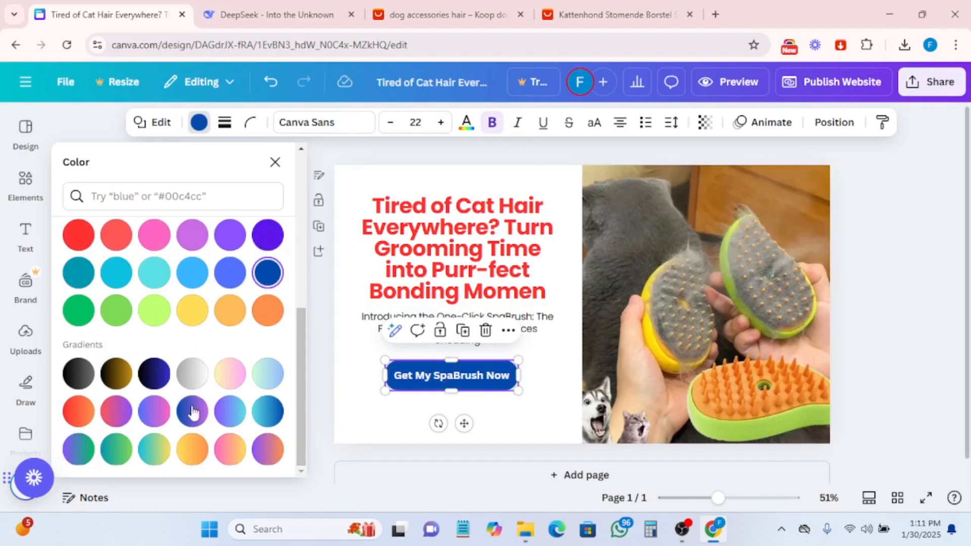
left_click(256, 313)
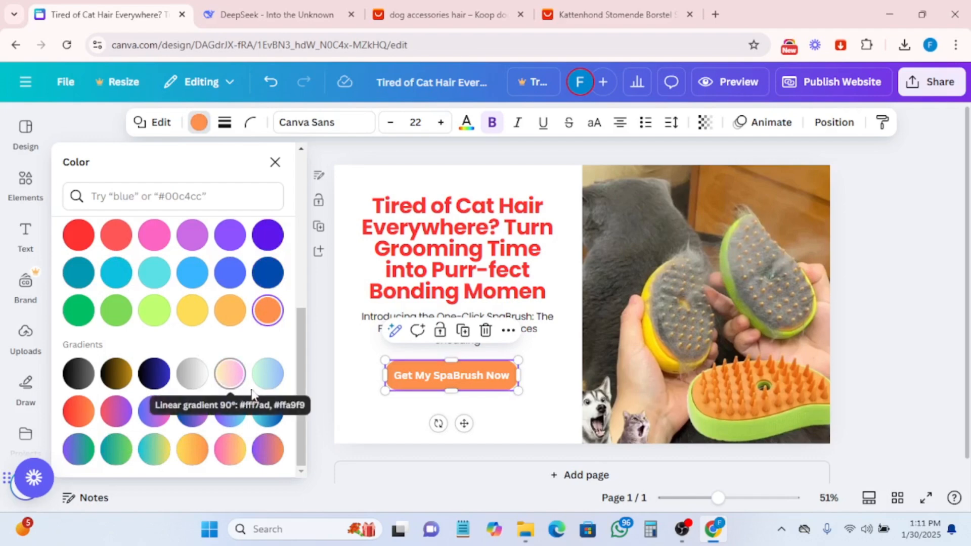
left_click(654, 347)
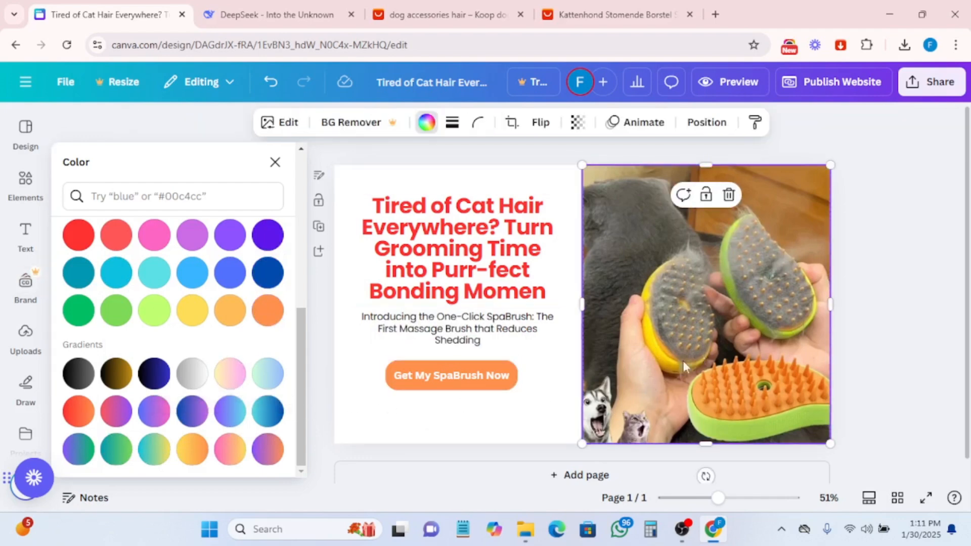
left_click(425, 375)
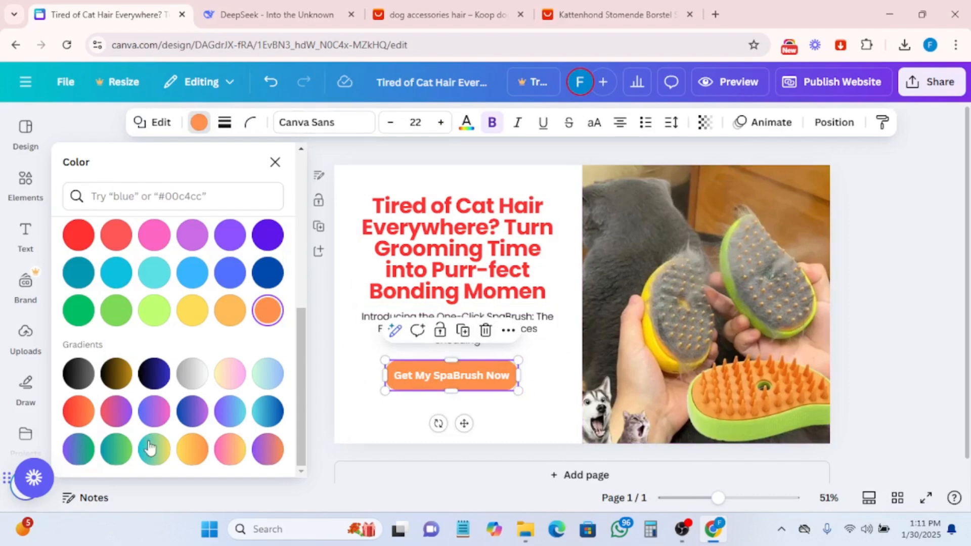
left_click(116, 411)
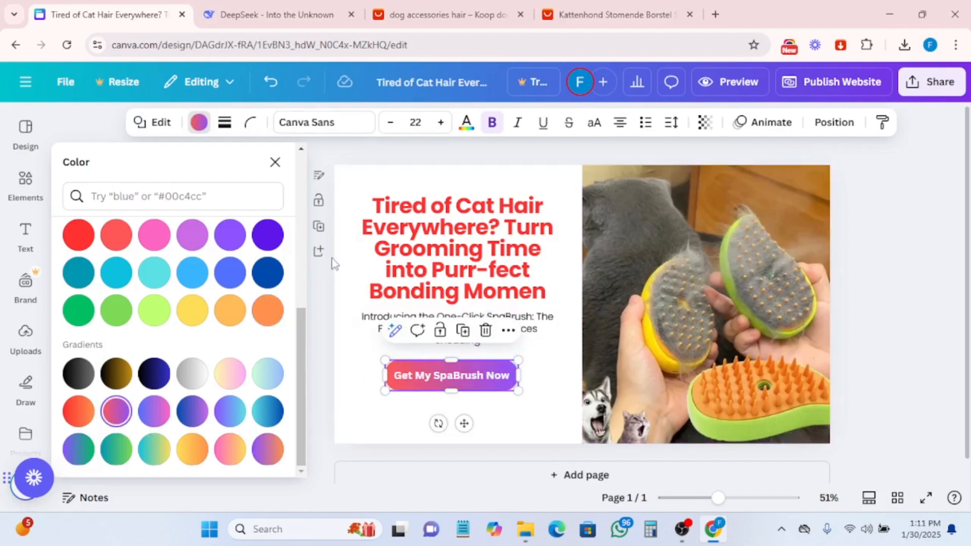
- Copy the full subheadline from the DeepSeek copy and paste it over the subheadline text on the page
left_click(344, 359)
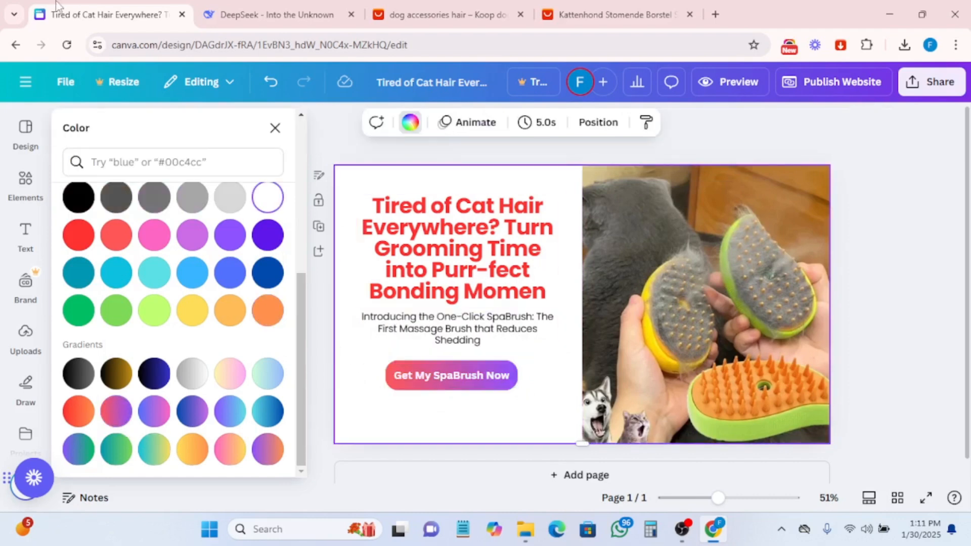
left_click(301, 9)
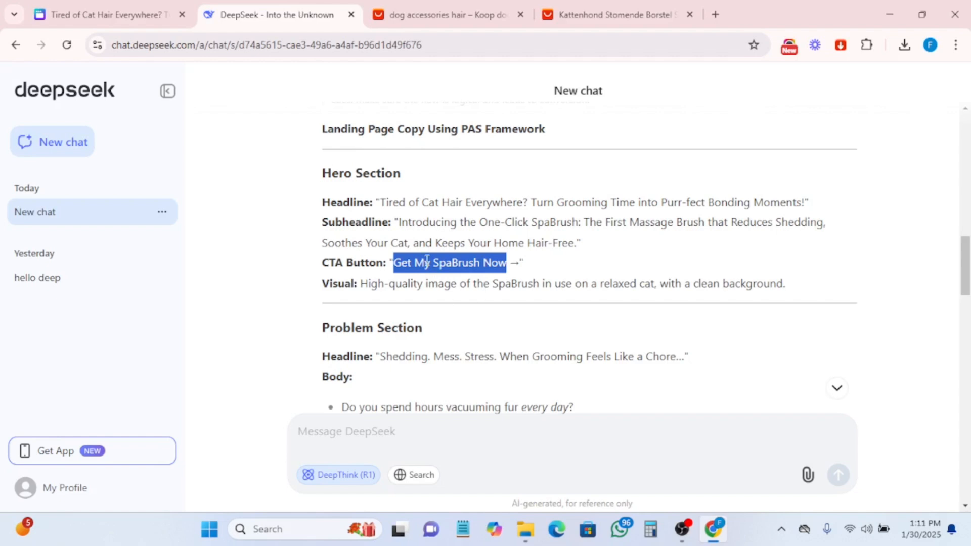
left_click_drag(399, 222, 569, 243)
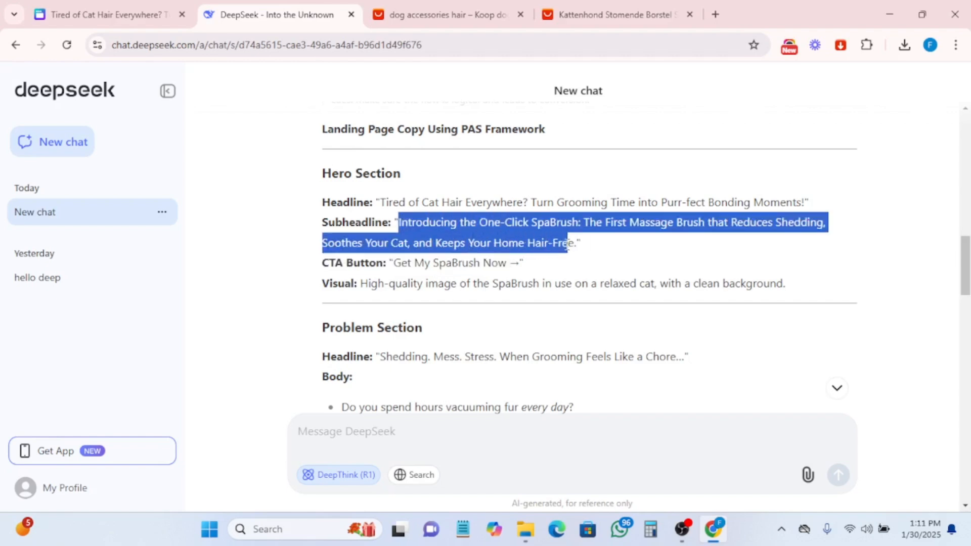
right_click(493, 237)
left_click(533, 249)
left_click(106, 11)
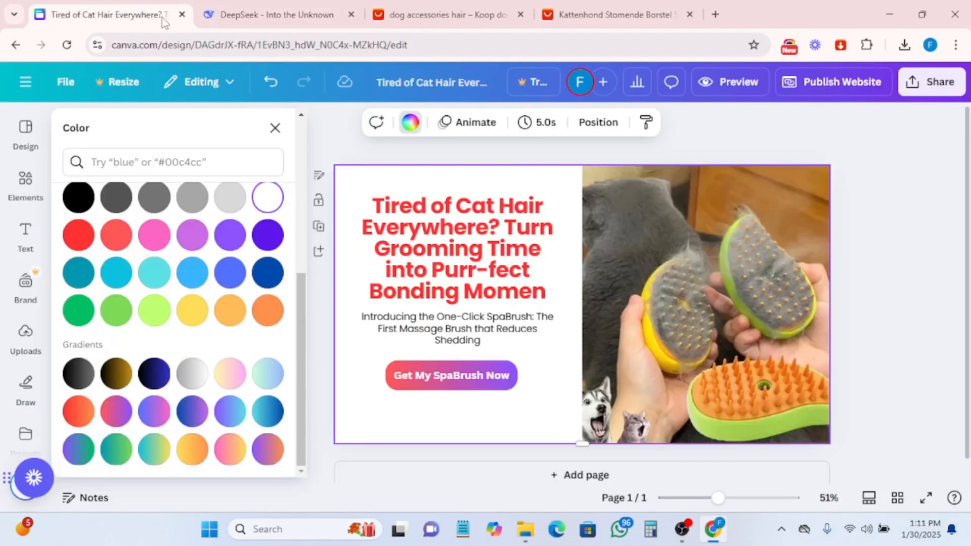
left_click(465, 340)
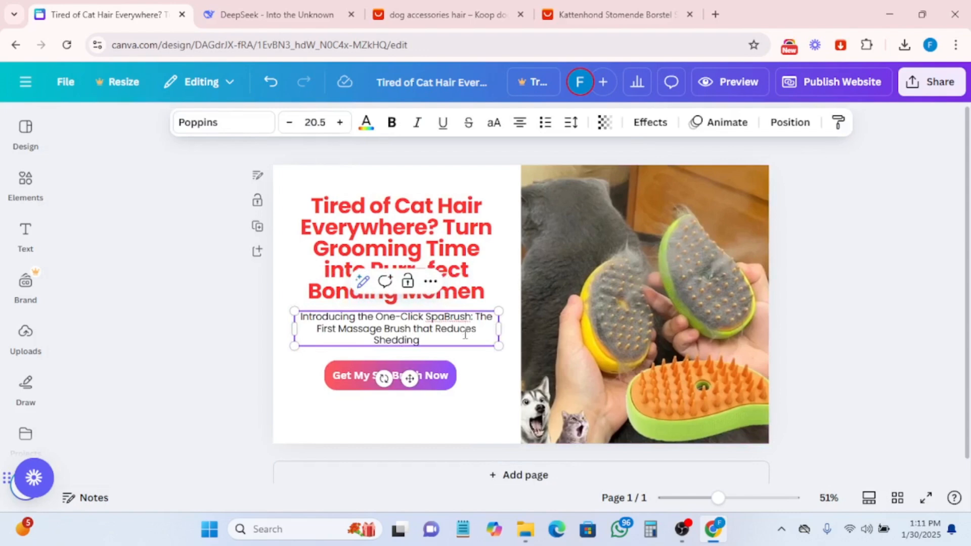
key("ctrl+a")
key("ctrl+v")
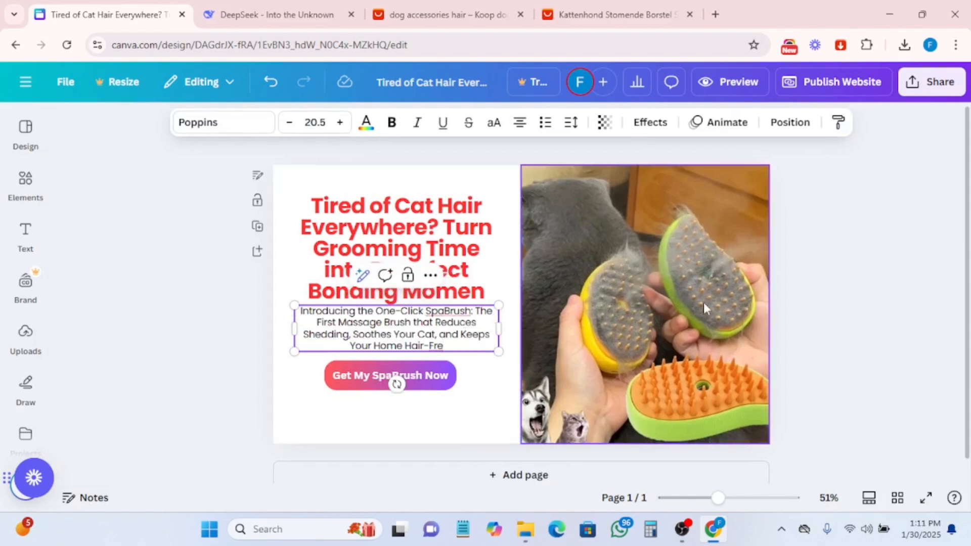
left_click(858, 291)
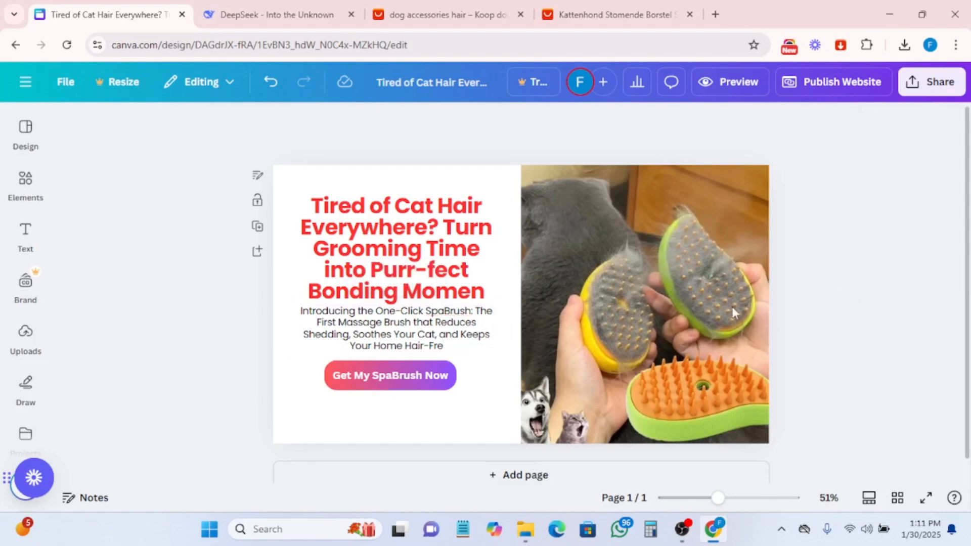
- Insert a line break after "Everywhere?" in the headline
left_click_drag(358, 332, 357, 331)
left_click(860, 251)
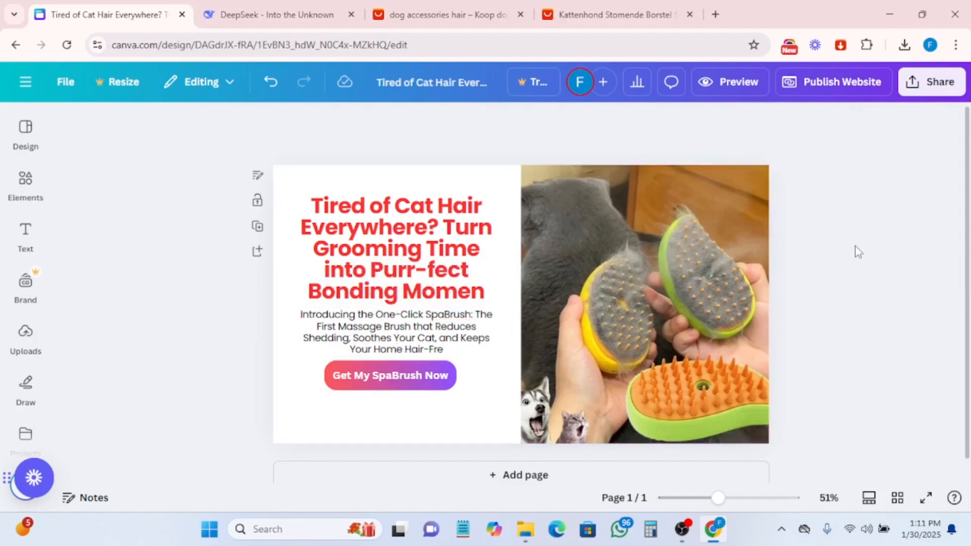
left_click(448, 229)
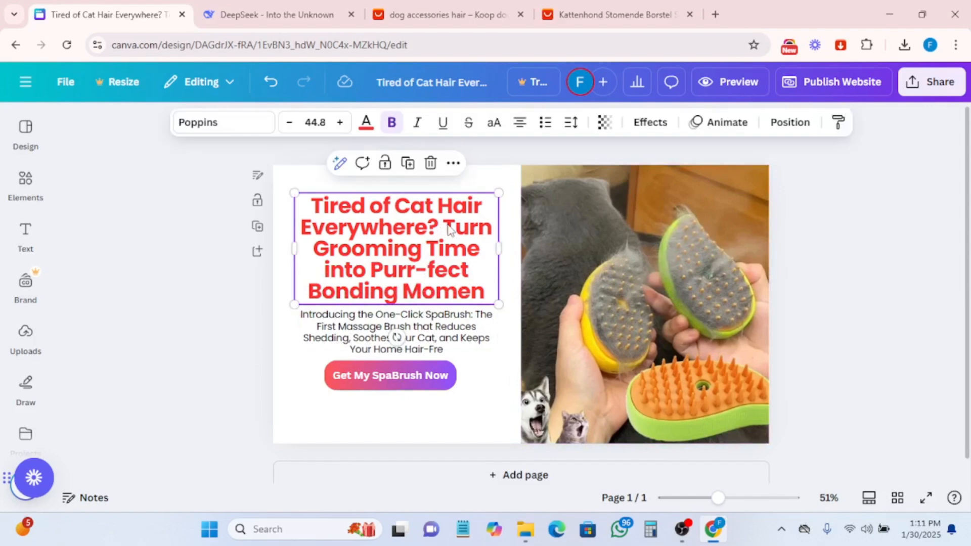
left_click(447, 228)
key("Return")
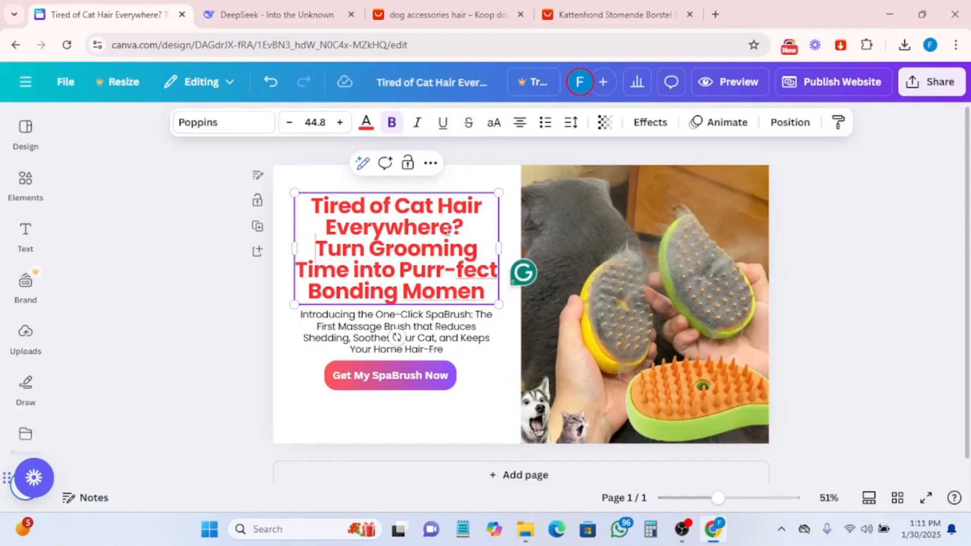
- Reduce the font size of the word "Everywhere" in the headline to 39.8
double_click(375, 231)
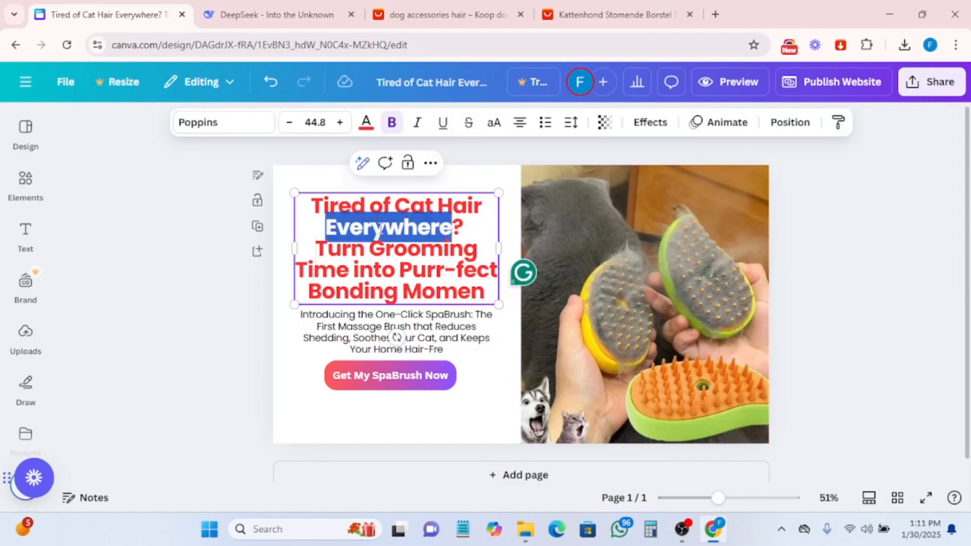
left_click(289, 129)
left_click(289, 129)
left_click(289, 129)
left_click(290, 130)
left_click(292, 130)
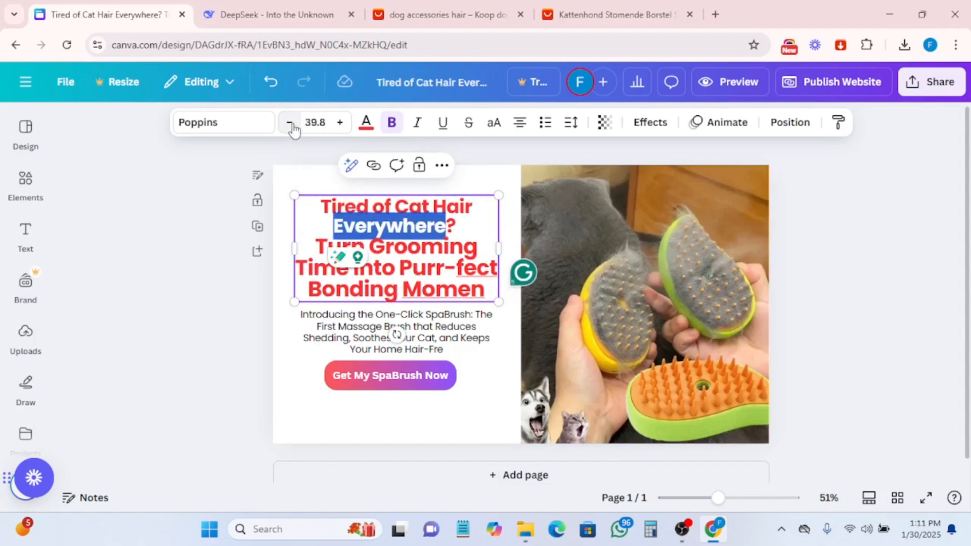
- Select all the headline text and set its font size to 42
left_click(405, 259)
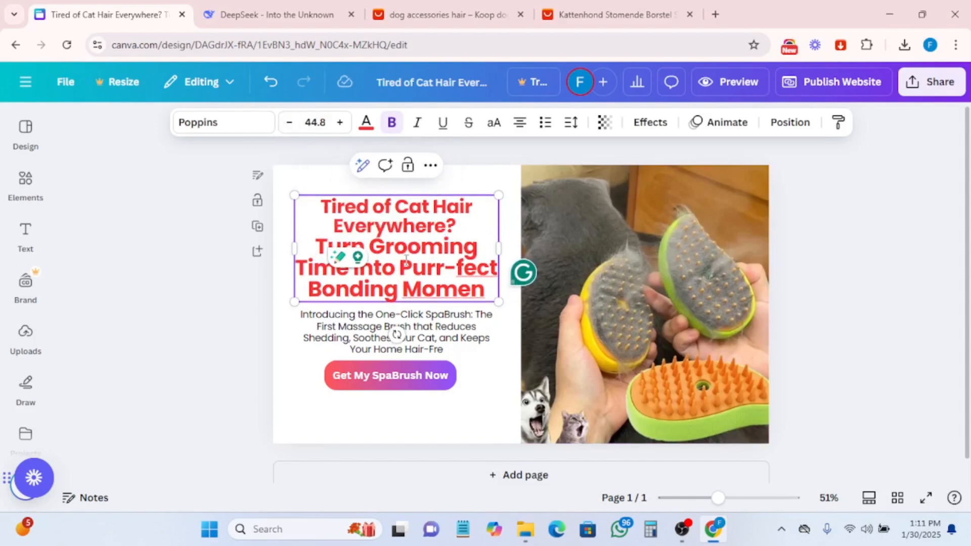
key("ctrl+a")
left_click(346, 124)
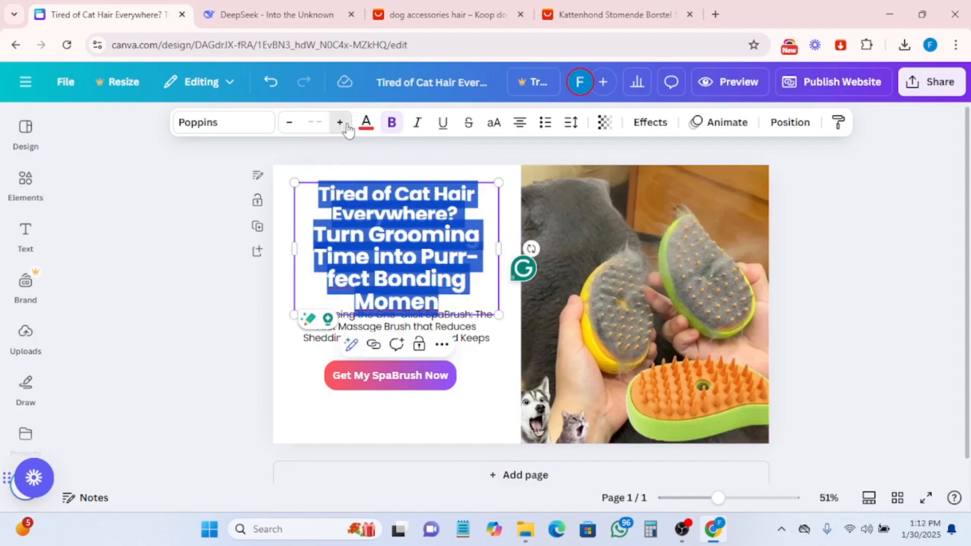
left_click(314, 122)
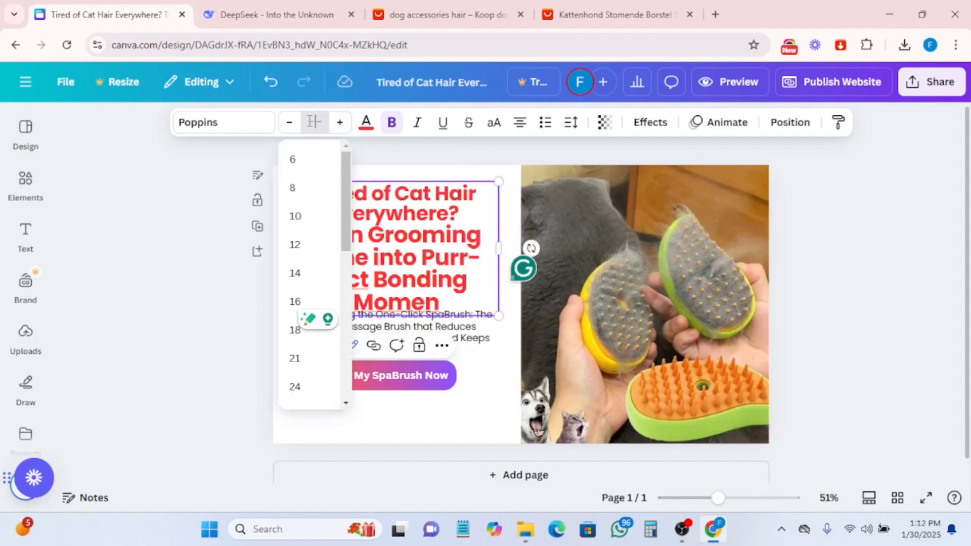
scroll(302, 349, "down", 8)
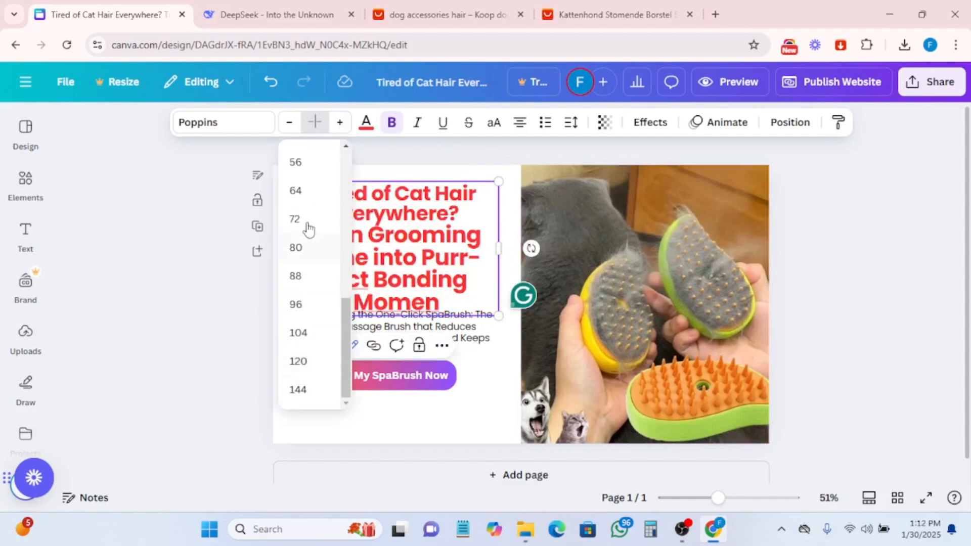
scroll(299, 200, "up", 3)
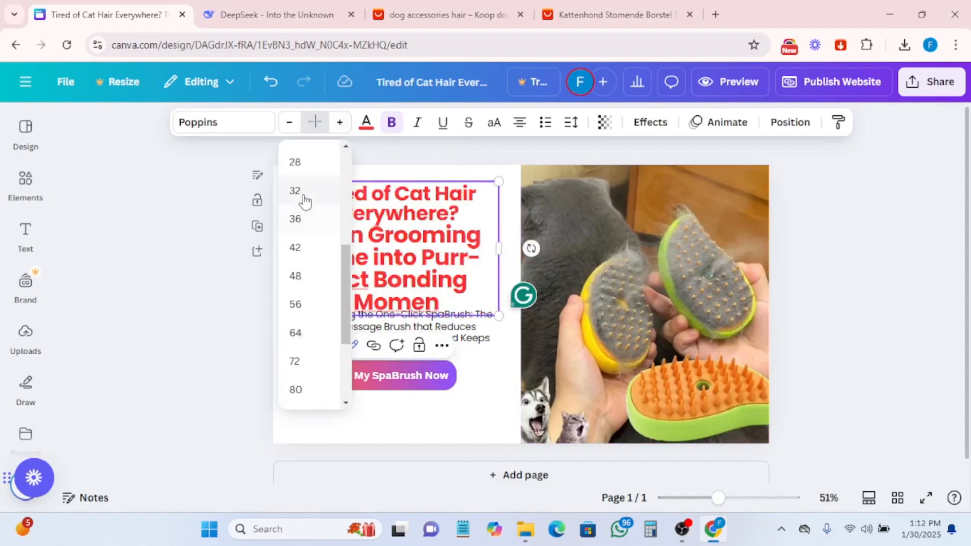
left_click(296, 248)
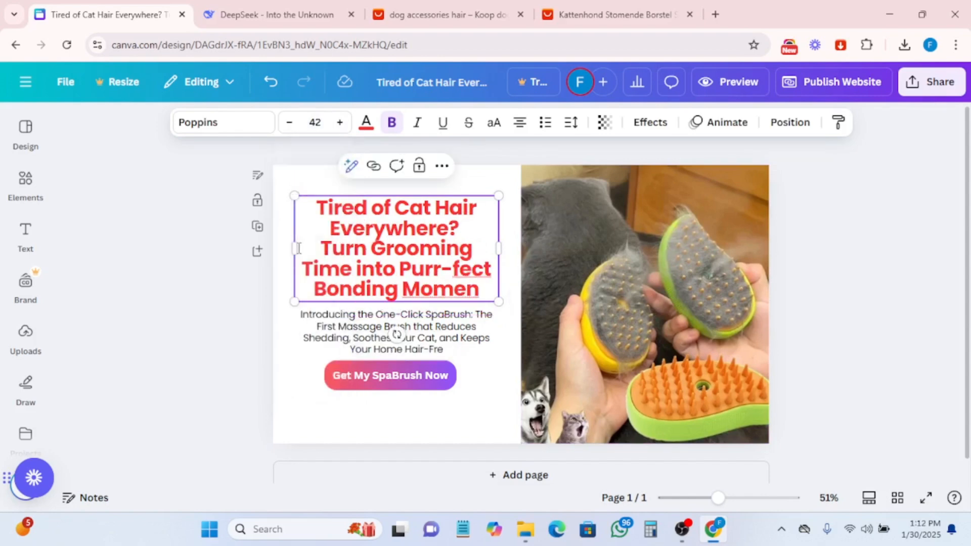
- Add a second page and apply the three-column layout with a section header and image placeholders
left_click(834, 298)
left_click(445, 381)
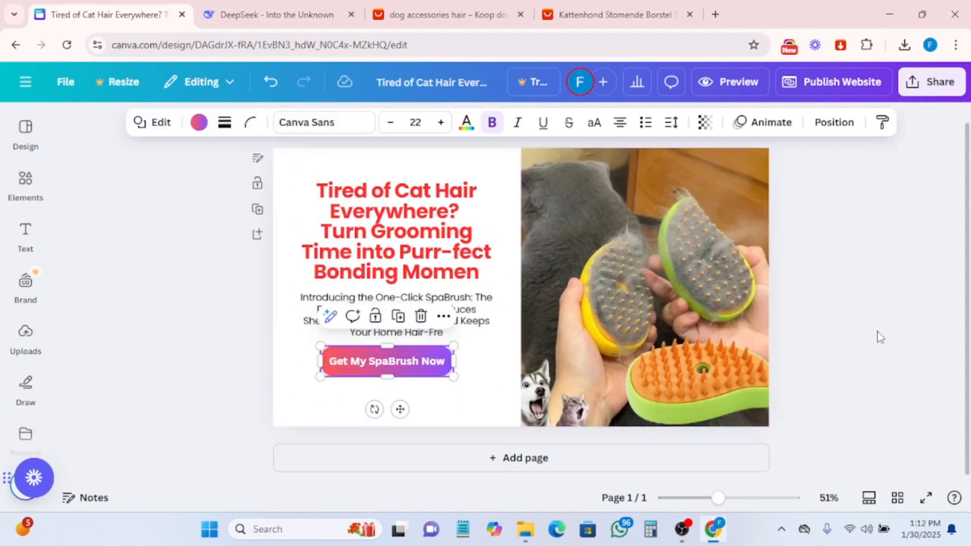
left_click(509, 460)
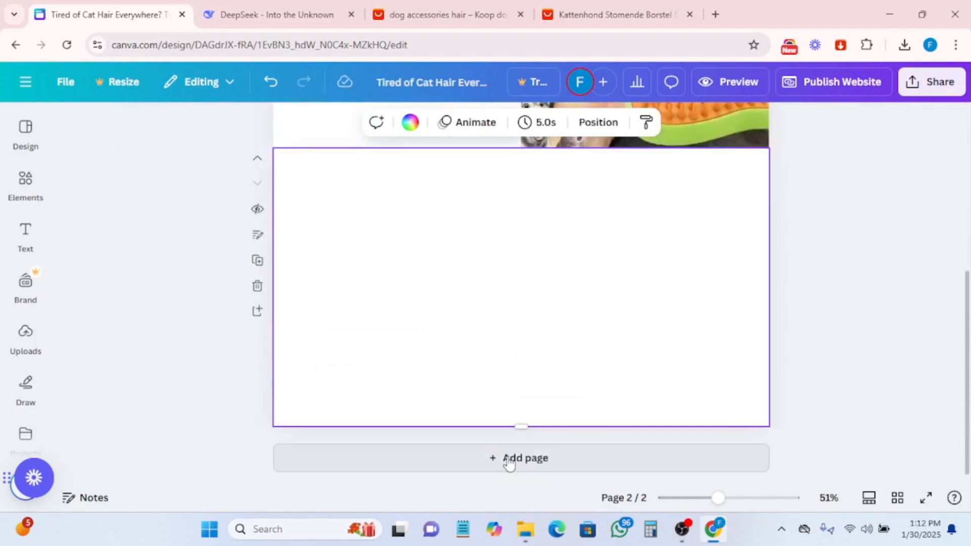
scroll(576, 326, "up", 2)
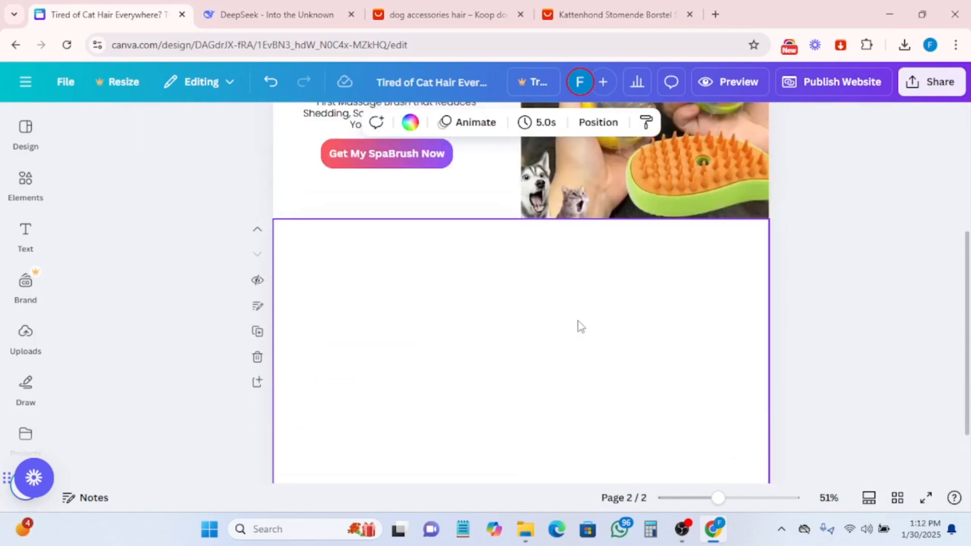
left_click(25, 132)
scroll(250, 376, "down", 1)
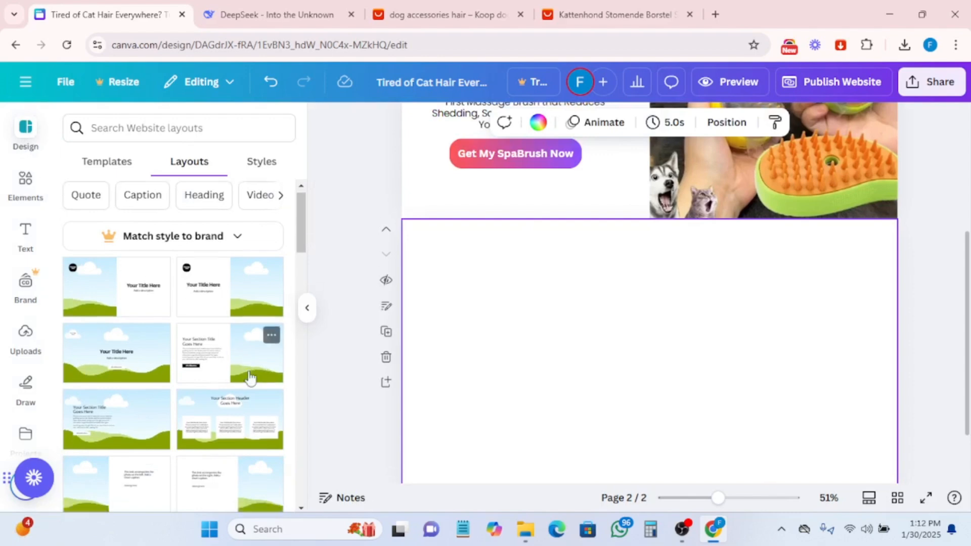
scroll(251, 377, "down", 5)
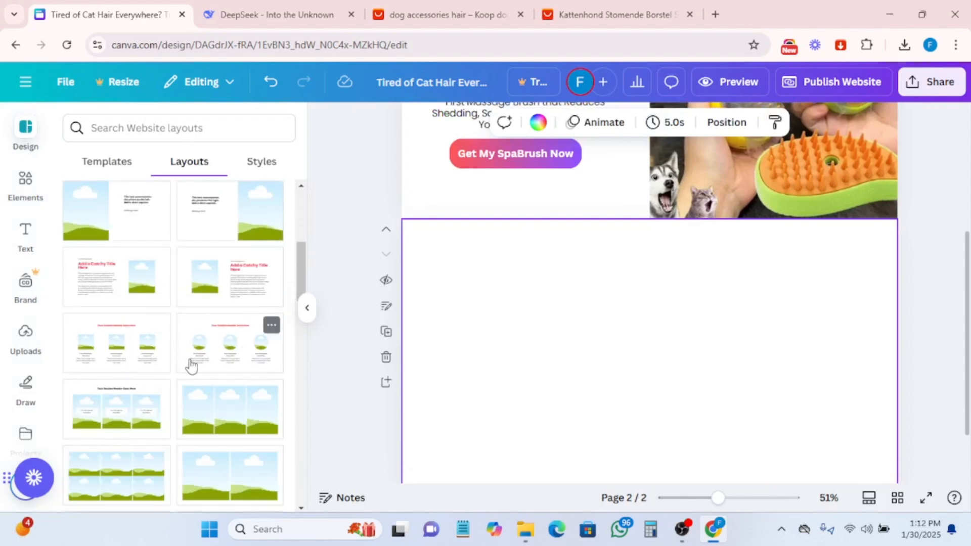
left_click(153, 356)
scroll(768, 348, "down", 2)
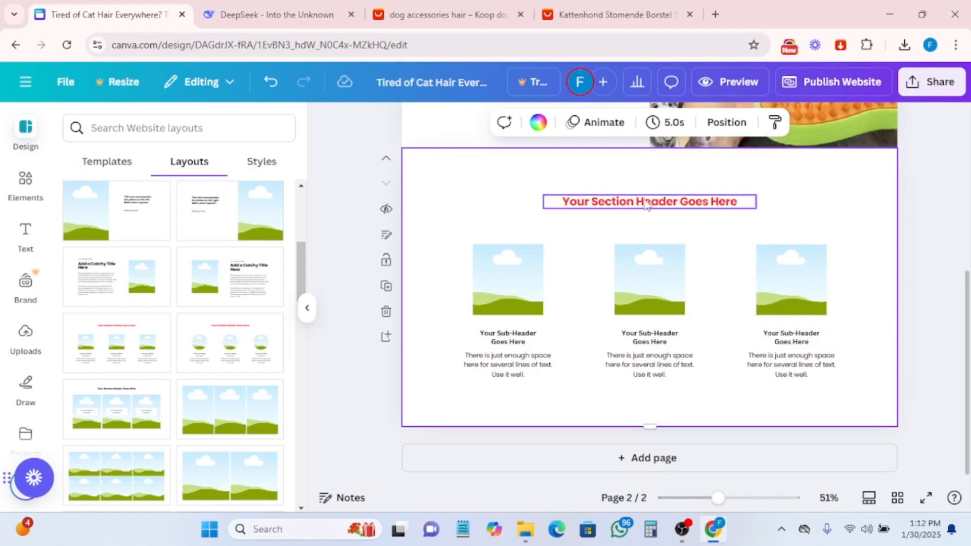
- Copy the DeepSeek headline "Why Cat Owners Are Obsessed" and paste it into the new page's section header
key("ctrl+Tab")
left_click_drag(382, 235, 537, 228)
right_click(465, 230)
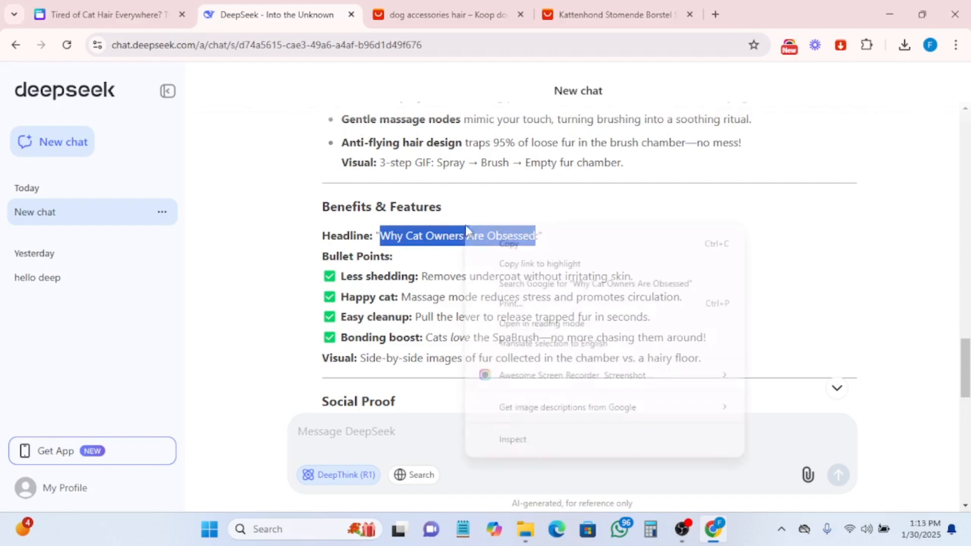
left_click(507, 247)
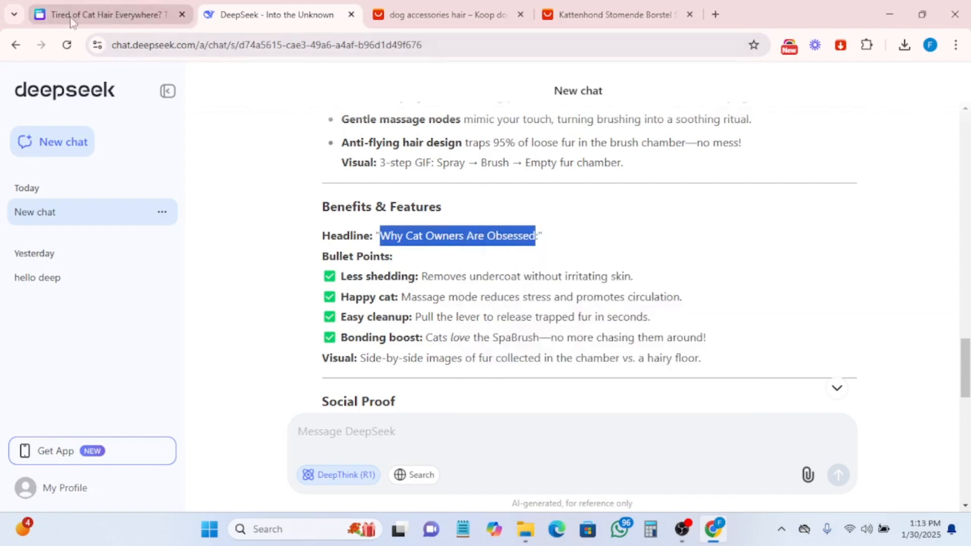
left_click(109, 14)
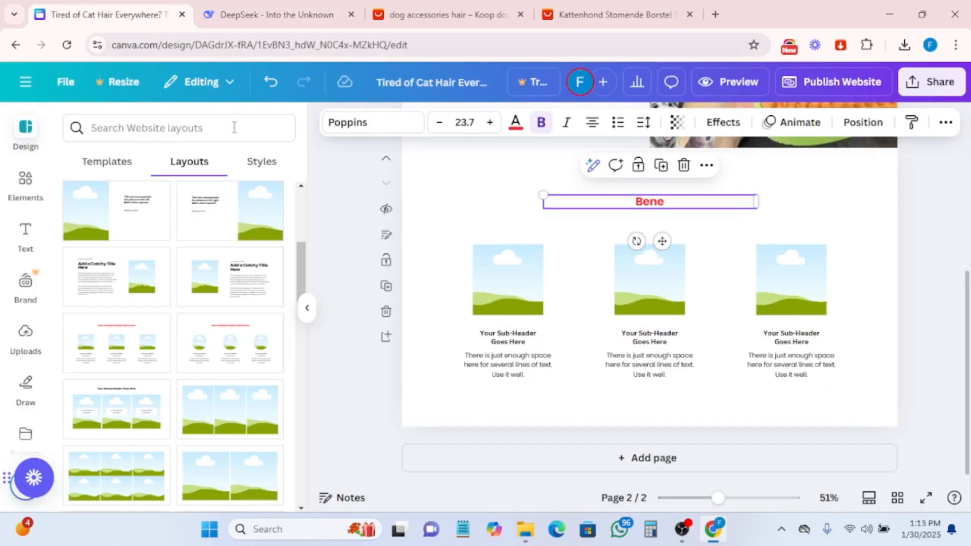
double_click(635, 202)
key("ctrl+v")
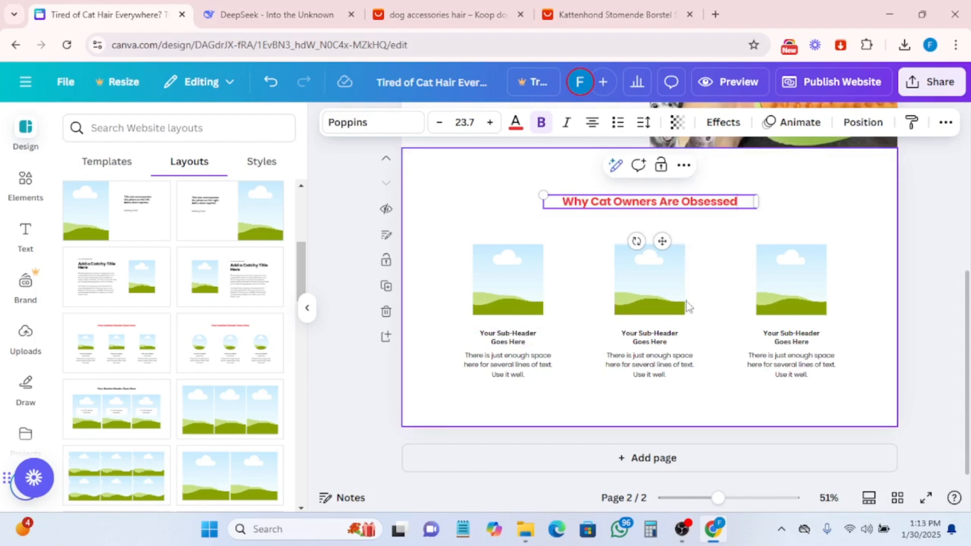
- Select the first image placeholder and browse the uploaded product images
scroll(702, 299, "up", 3)
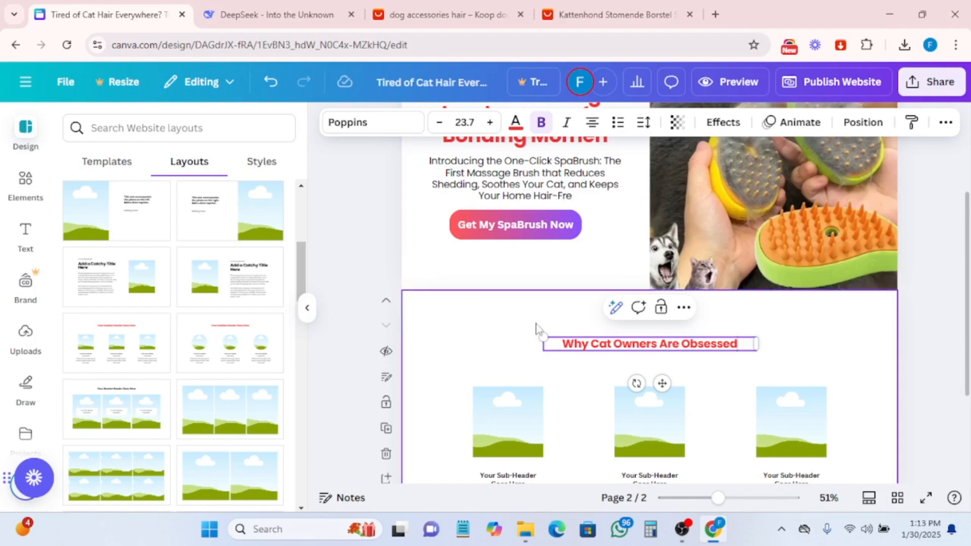
scroll(708, 381, "down", 3)
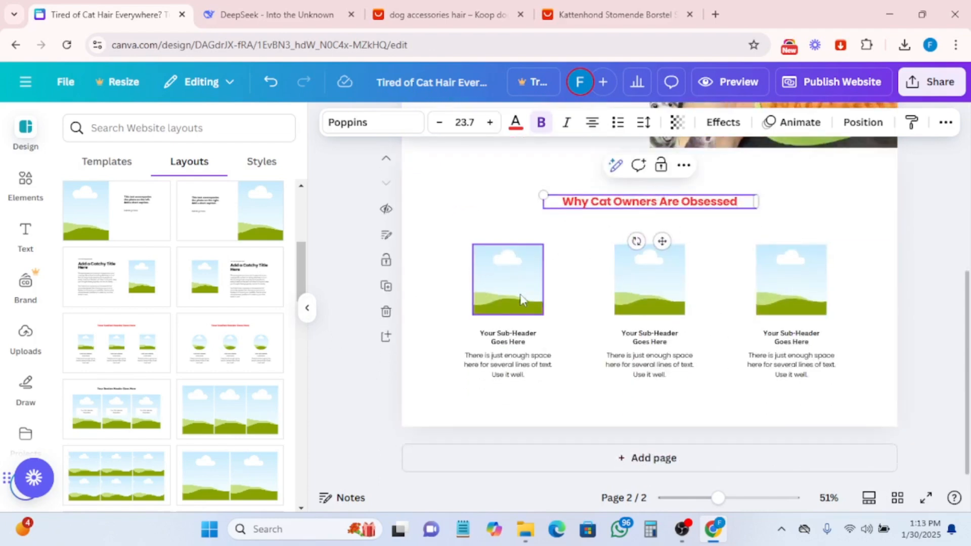
left_click(507, 280)
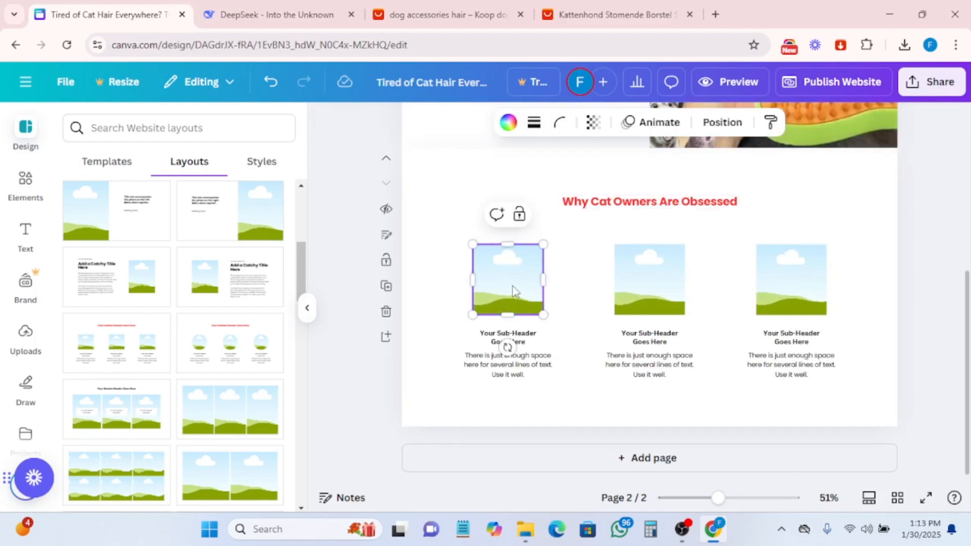
left_click(24, 354)
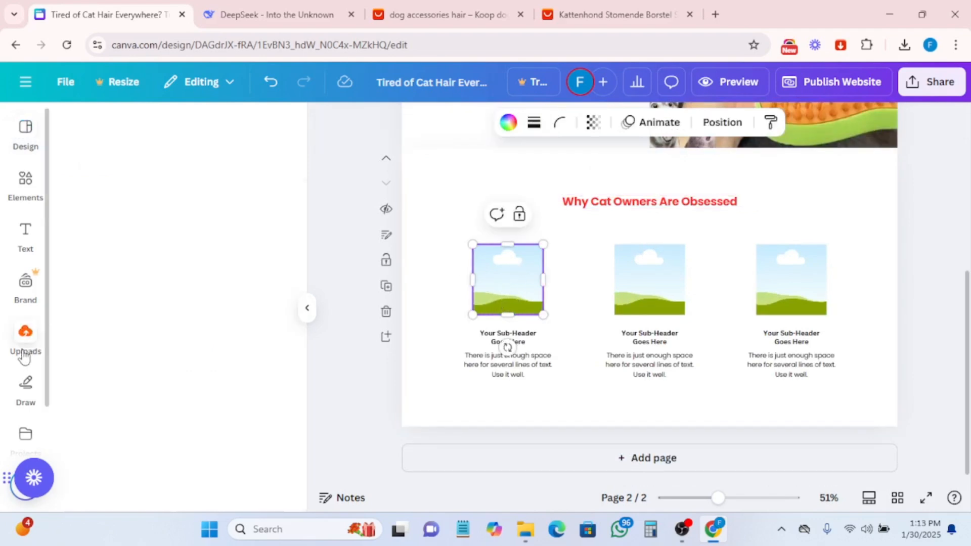
scroll(177, 422, "down", 3)
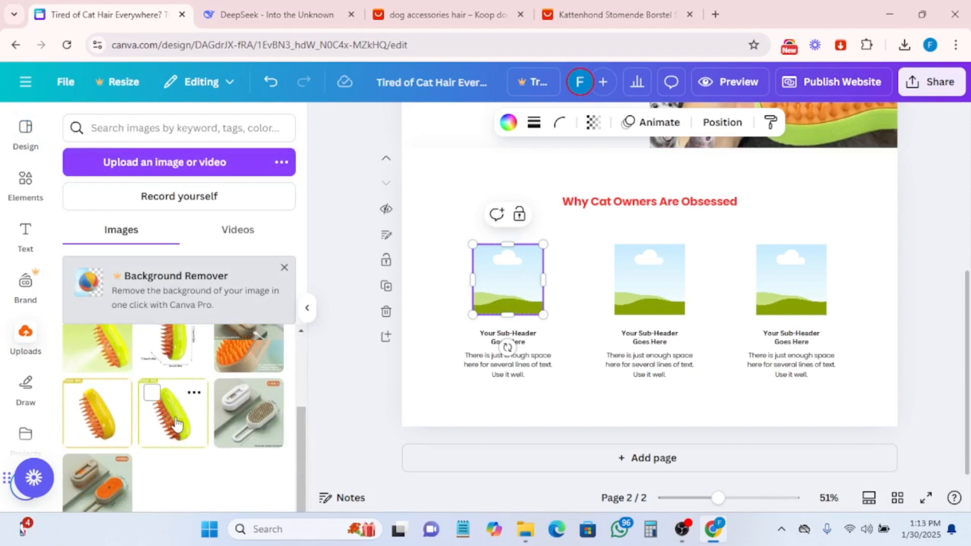
- Copy the DeepSeek bullet title "Less shedding" and paste it over the first column's sub-header text
left_click(247, 18)
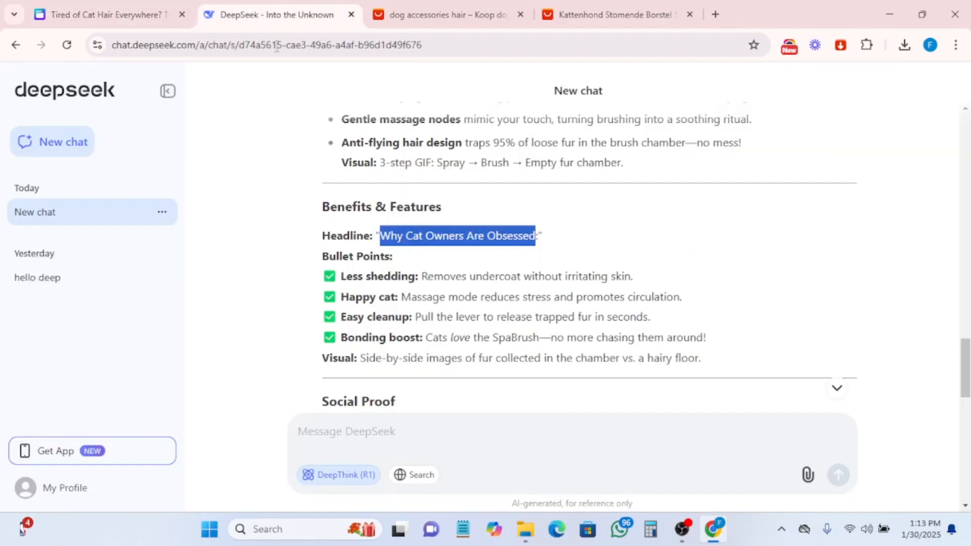
left_click_drag(341, 278, 412, 278)
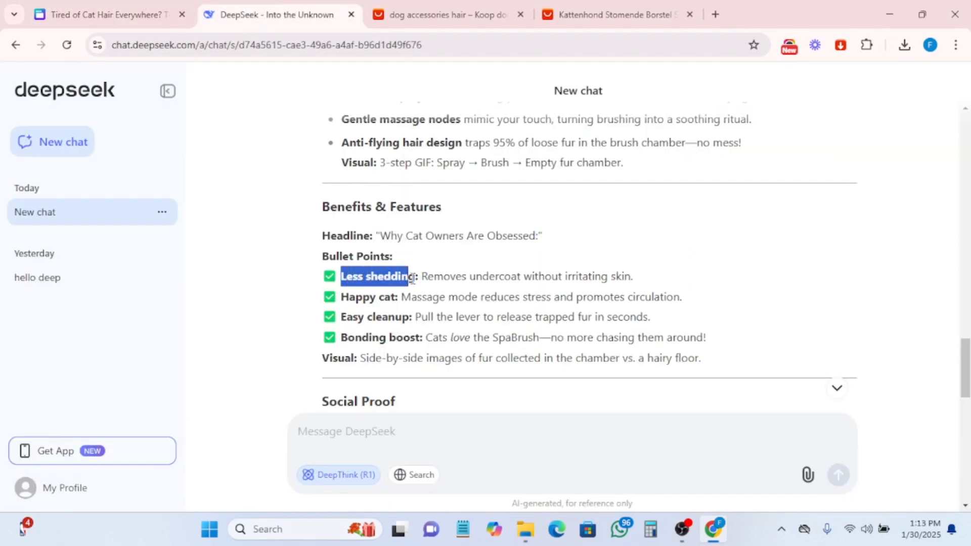
right_click(388, 275)
left_click(404, 293)
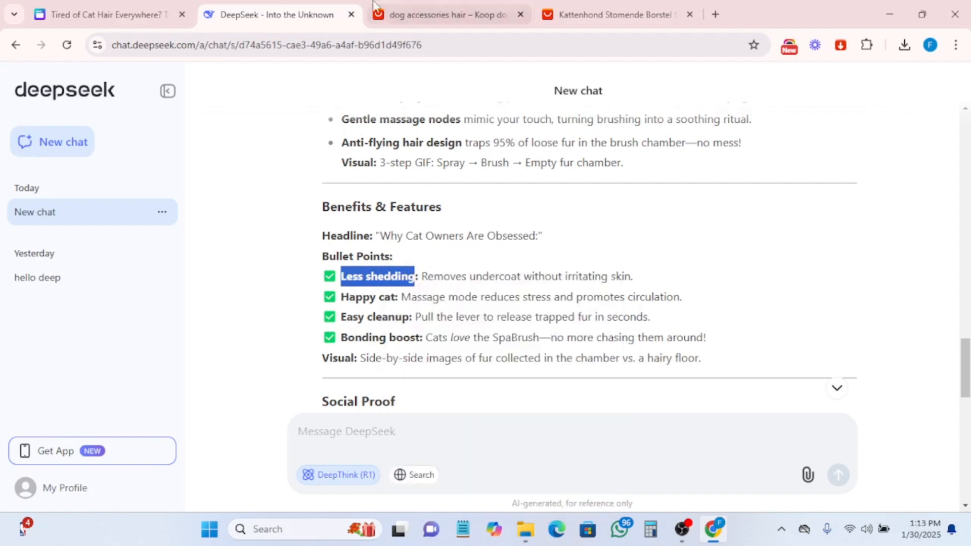
left_click(138, 19)
left_click(500, 337)
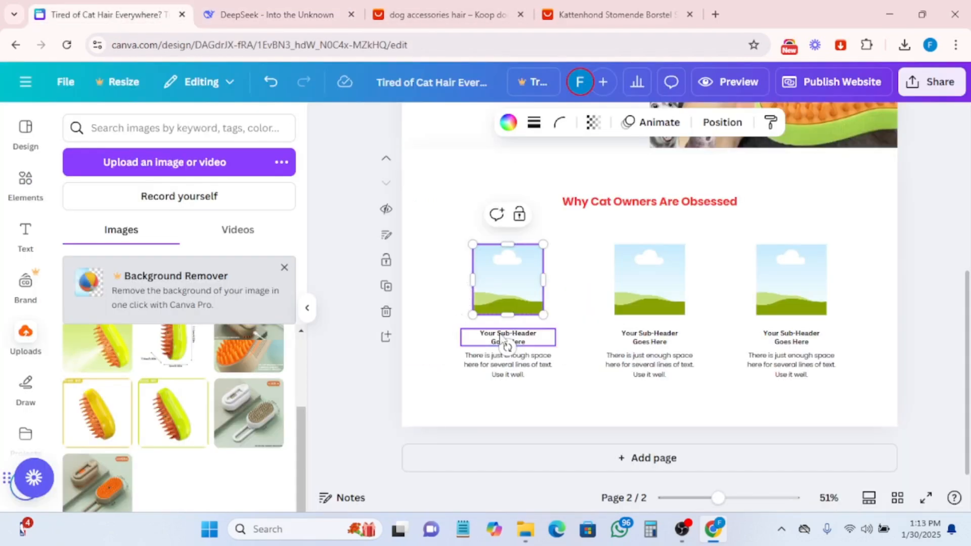
triple_click(501, 335)
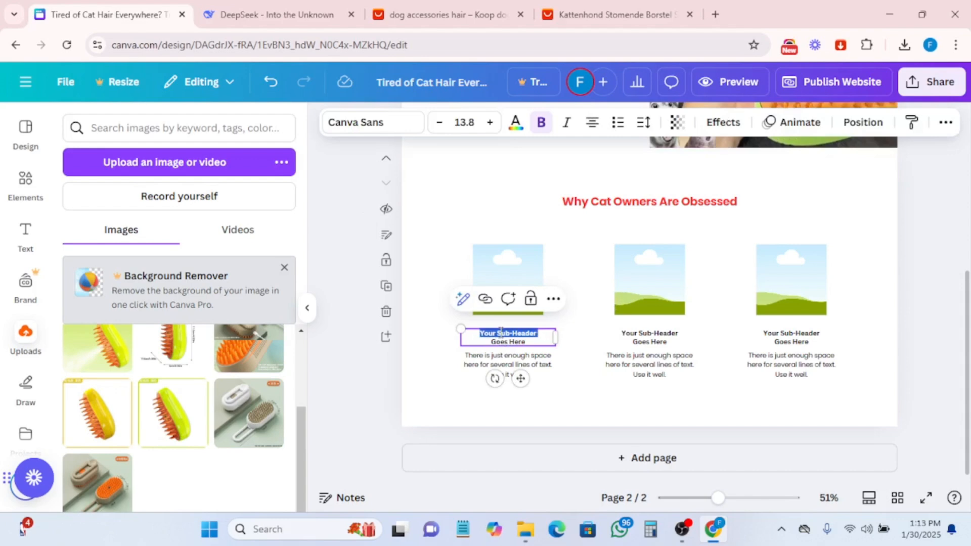
key("ctrl+a")
key("ctrl+v")
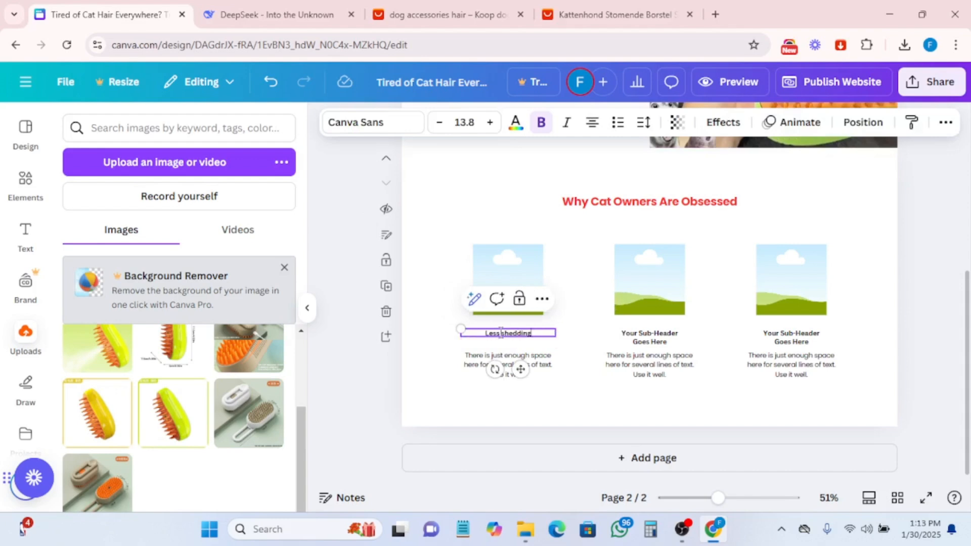
- Increase the first sub-header's font size to 20.8
left_click(492, 123)
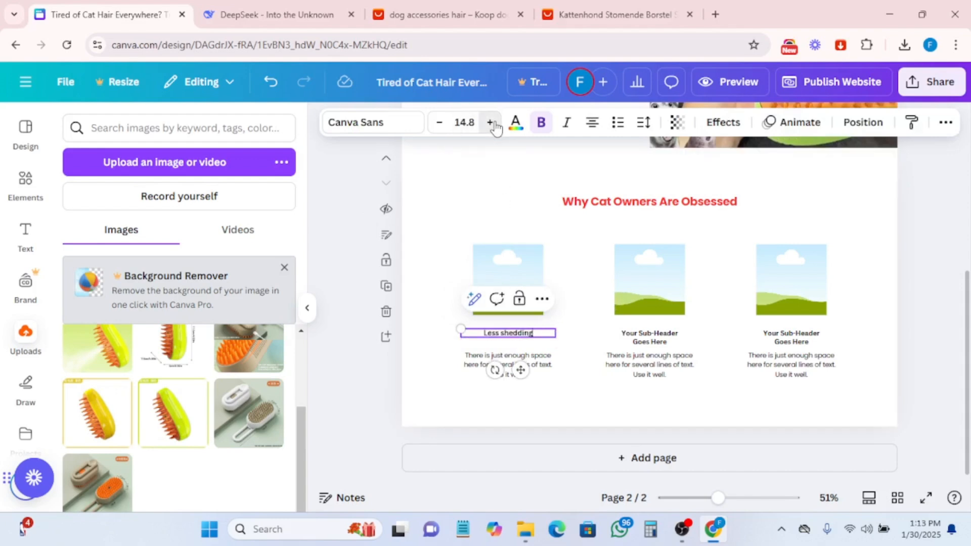
left_click(493, 124)
left_click(493, 125)
left_click(493, 125)
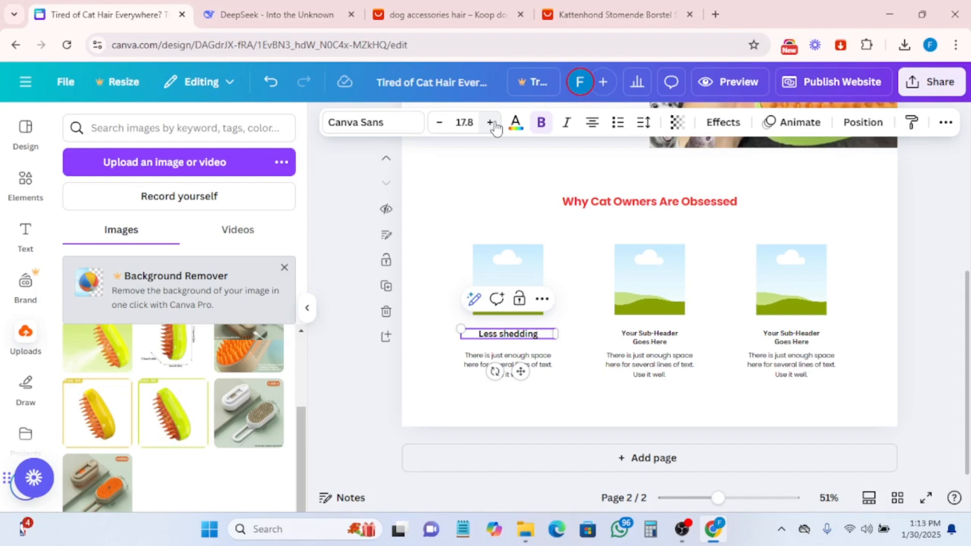
left_click(490, 123)
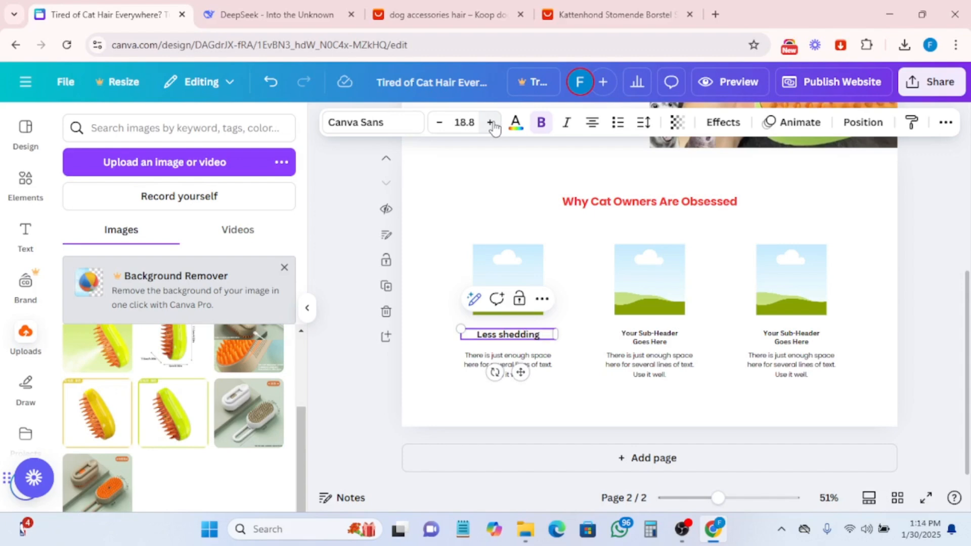
left_click(493, 125)
left_click(493, 125)
left_click(493, 124)
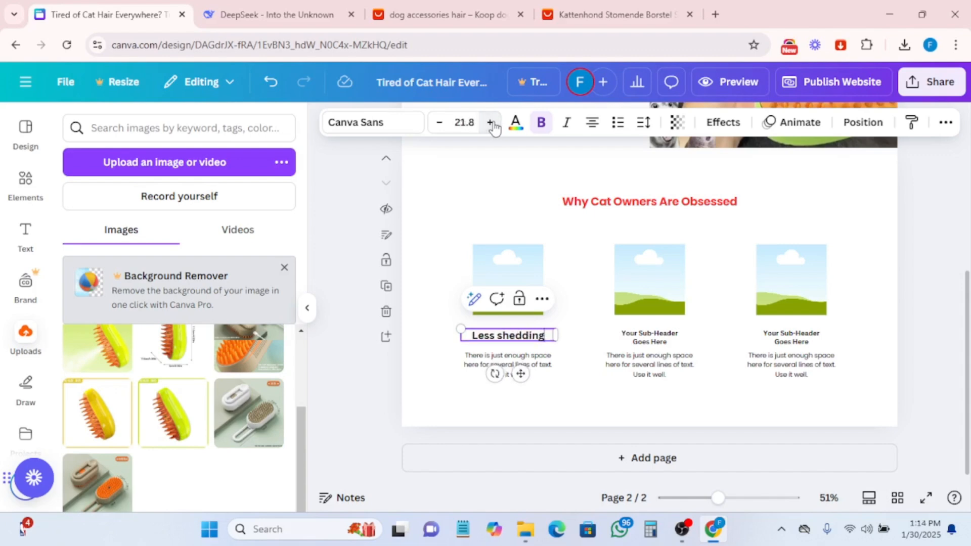
left_click(438, 123)
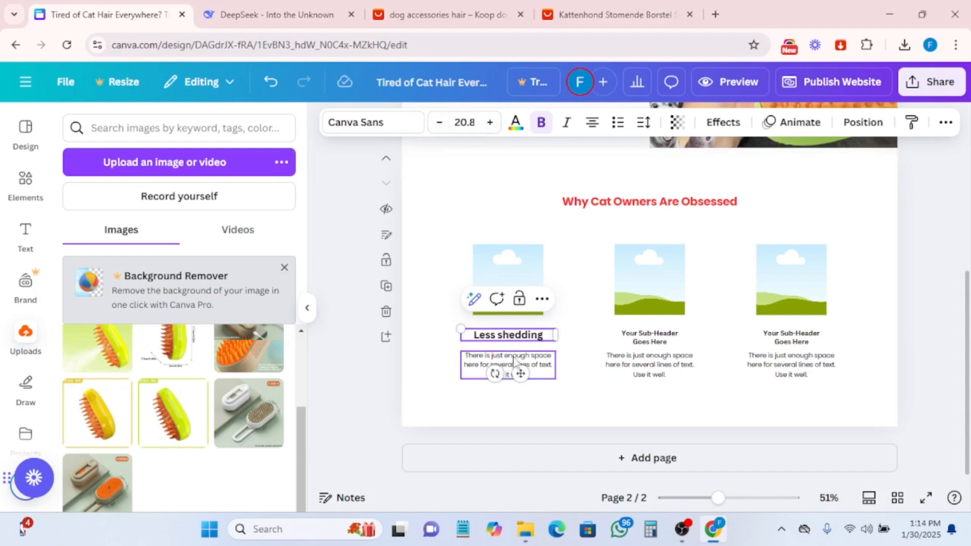
- Copy "Removes undercoat without irritating skin." from DeepSeek and paste it over the first column's body text
left_click(480, 365)
left_click(255, 16)
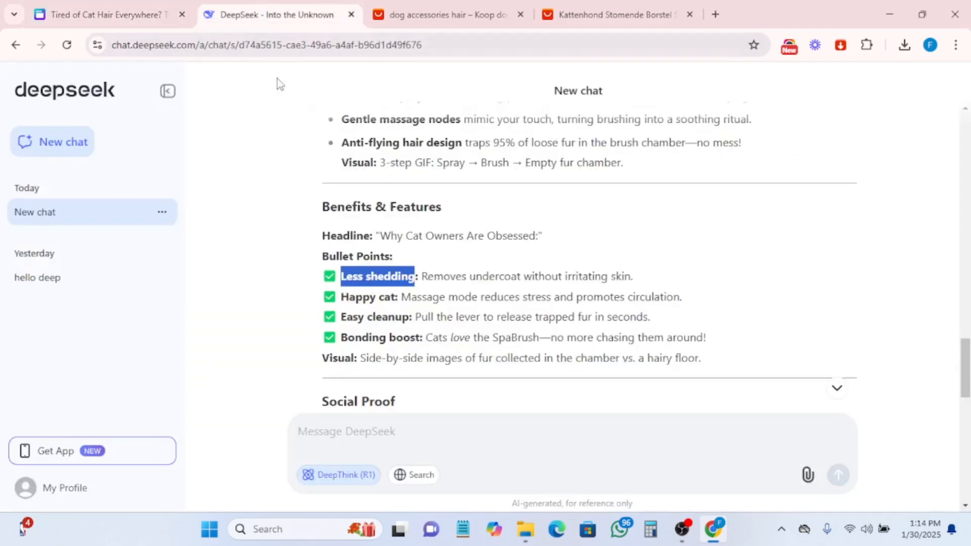
left_click_drag(422, 276, 657, 284)
left_click(532, 268)
right_click(532, 268)
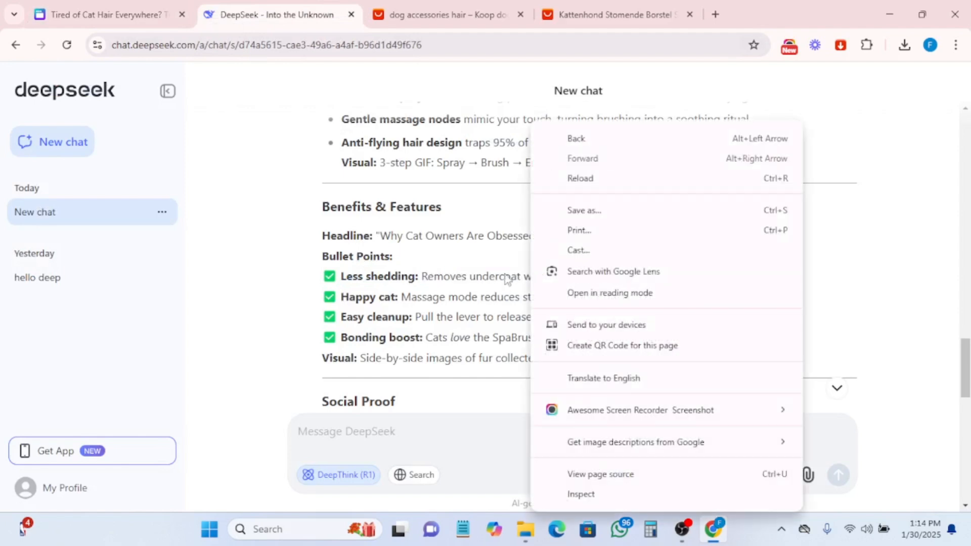
left_click(431, 273)
left_click_drag(422, 276, 650, 279)
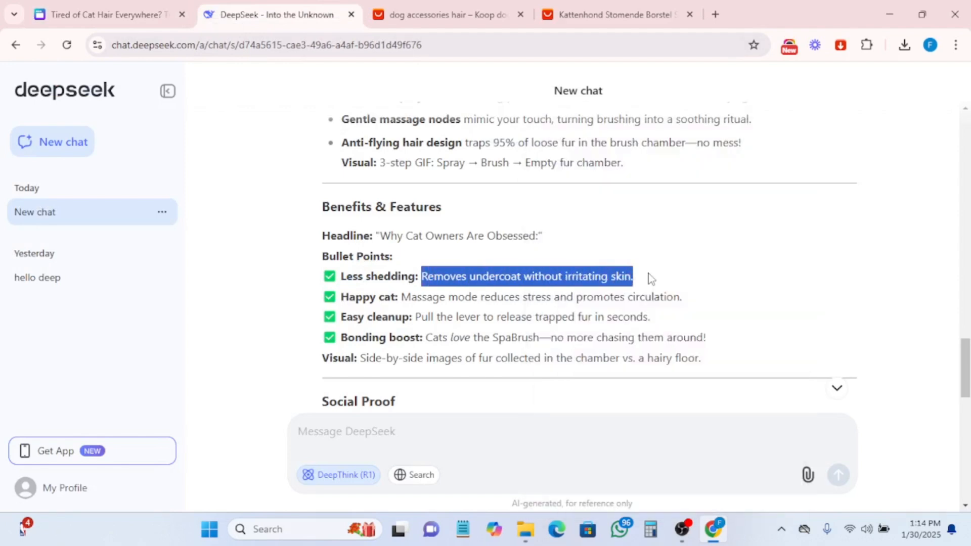
right_click(518, 276)
left_click(560, 293)
left_click(106, 19)
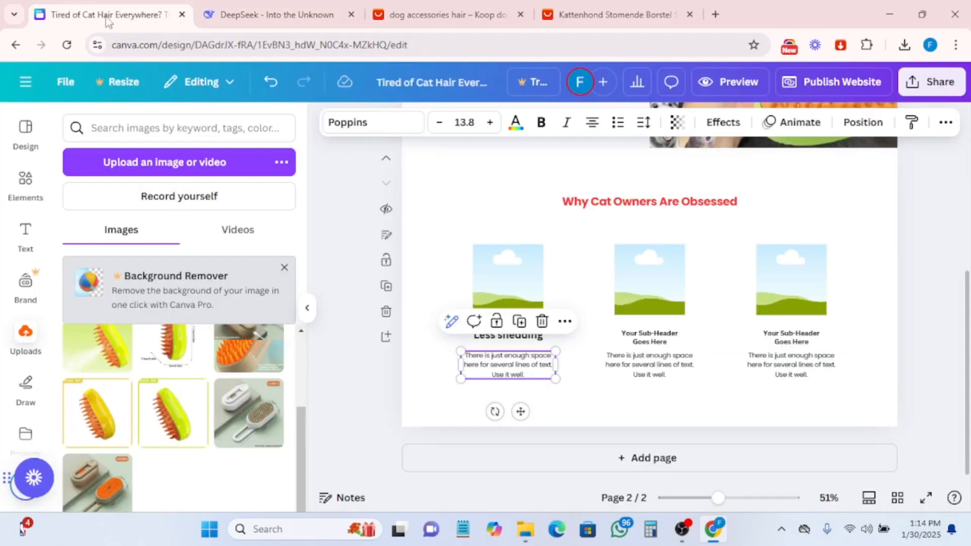
double_click(516, 354)
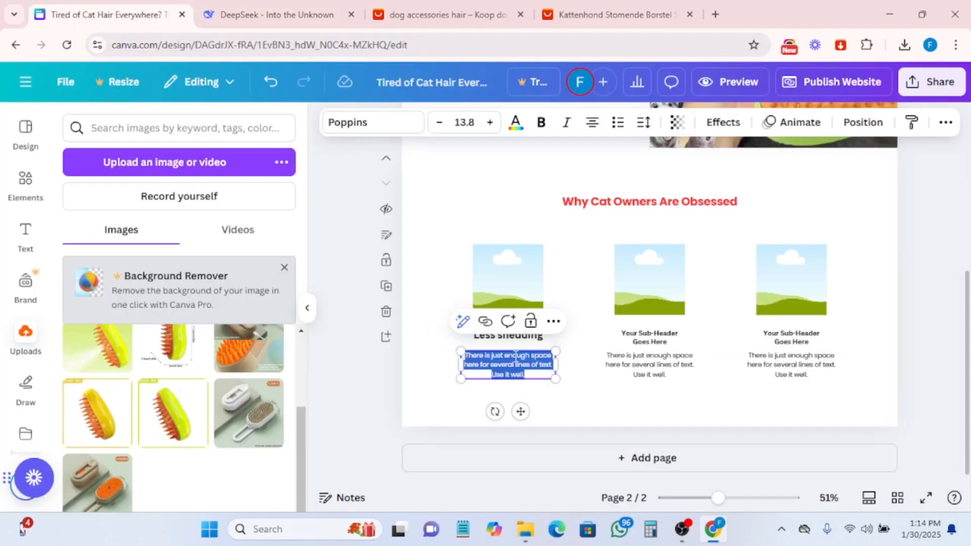
key("ctrl+v")
- Place the "One-click spray" product image from uploads into the first image placeholder
left_click(516, 275)
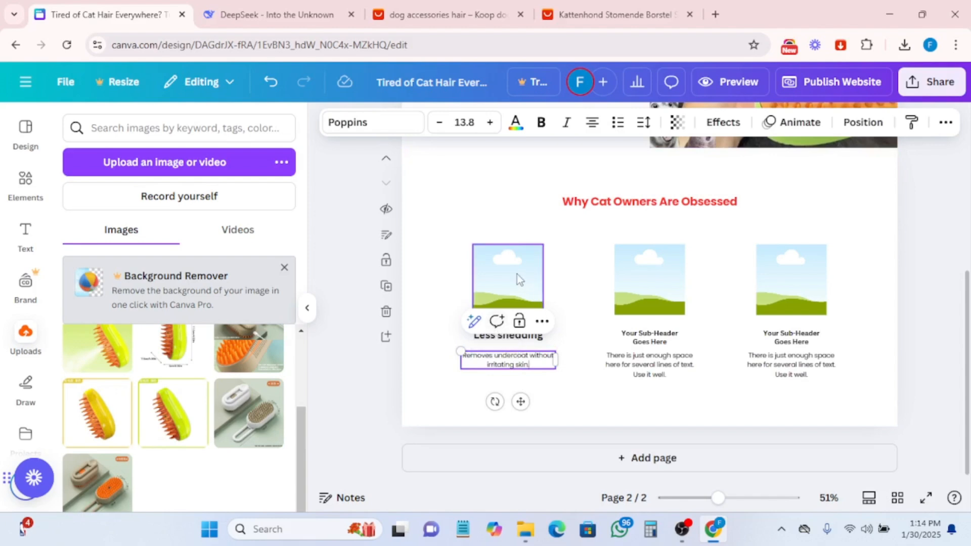
left_click(23, 344)
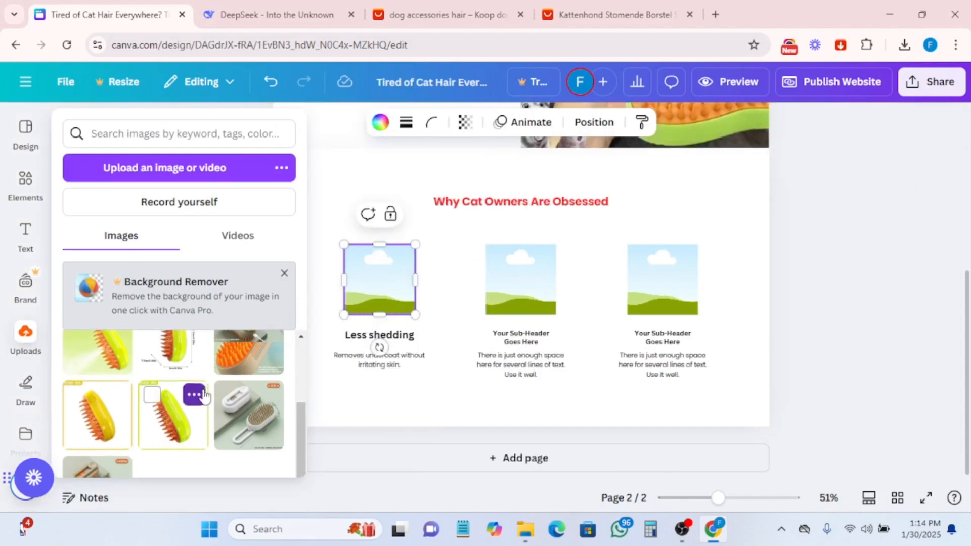
scroll(202, 397, "up", 1)
scroll(205, 395, "up", 1)
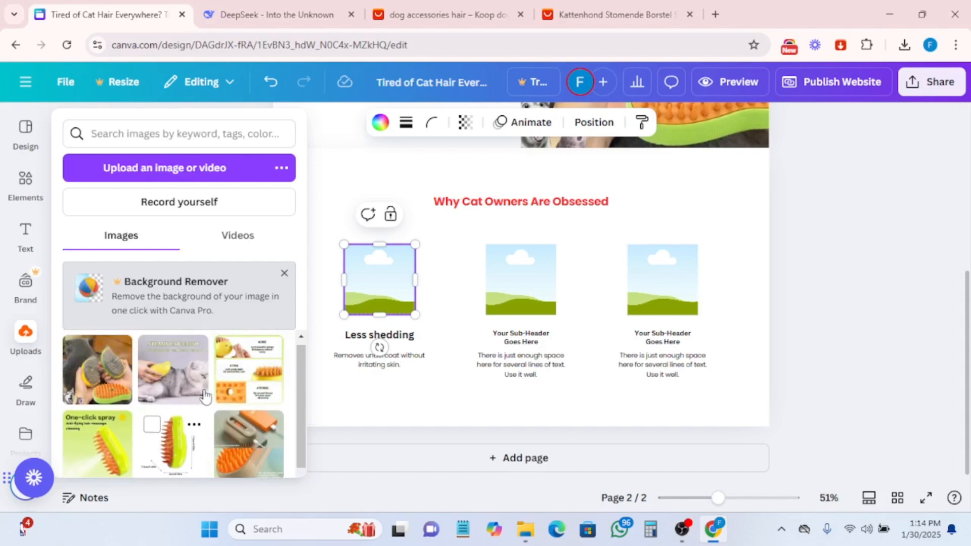
scroll(280, 428, "down", 1)
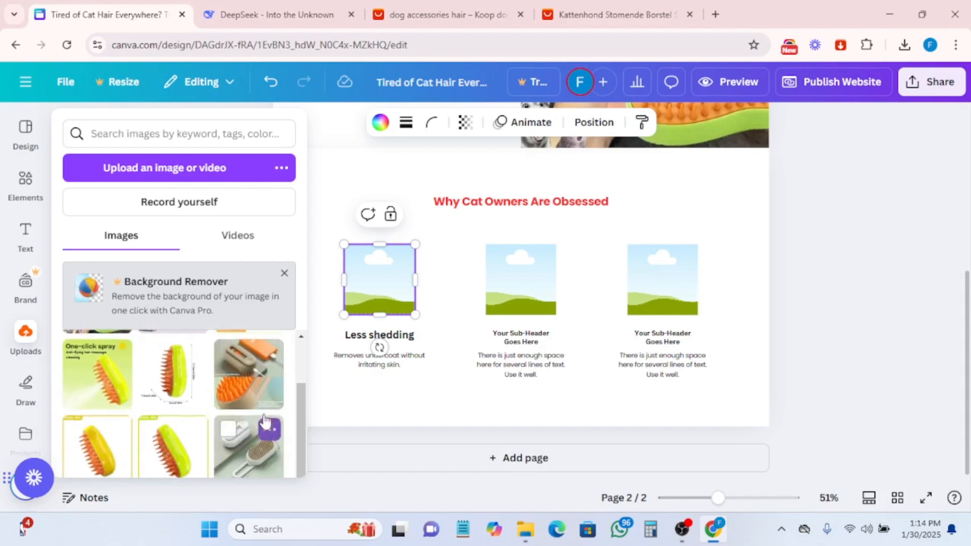
scroll(167, 384, "up", 1)
mouse_move(85, 374)
left_mouse_down()
mouse_move(521, 283)
mouse_move(489, 302)
mouse_move(389, 304)
left_mouse_up()
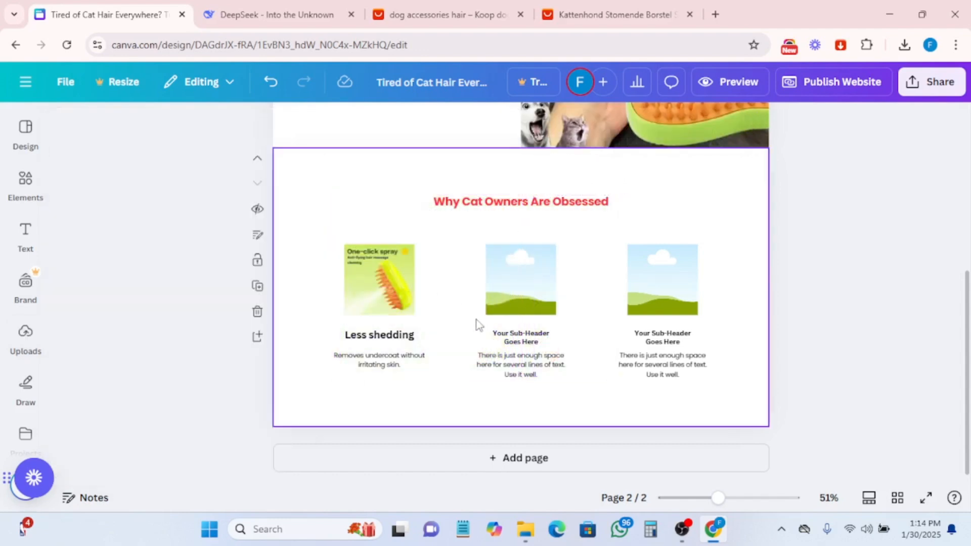
- Copy the DeepSeek bullet title "Easy cleanup" and paste it over the second column's sub-header text
left_click(515, 294)
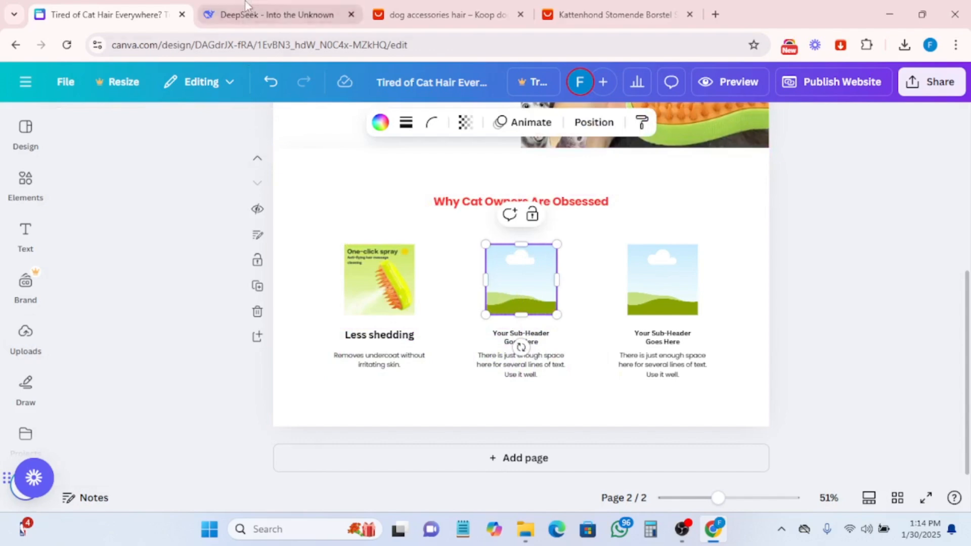
left_click(283, 15)
left_click(342, 305)
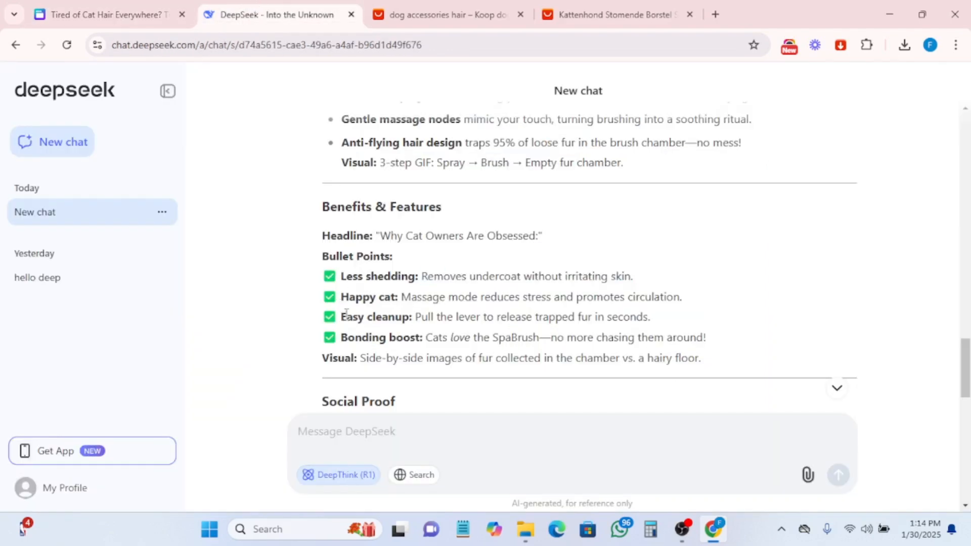
left_click_drag(407, 313, 341, 323)
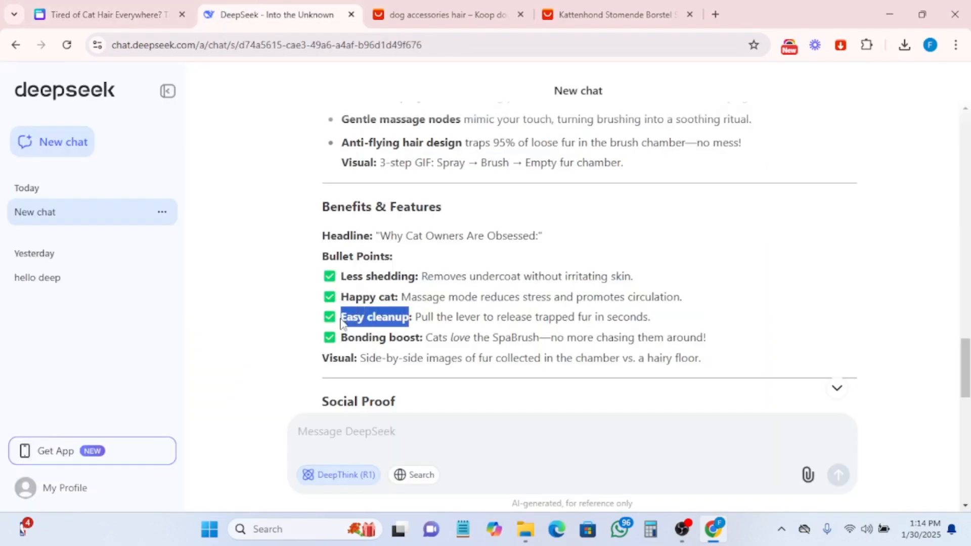
right_click(353, 315)
left_click(397, 101)
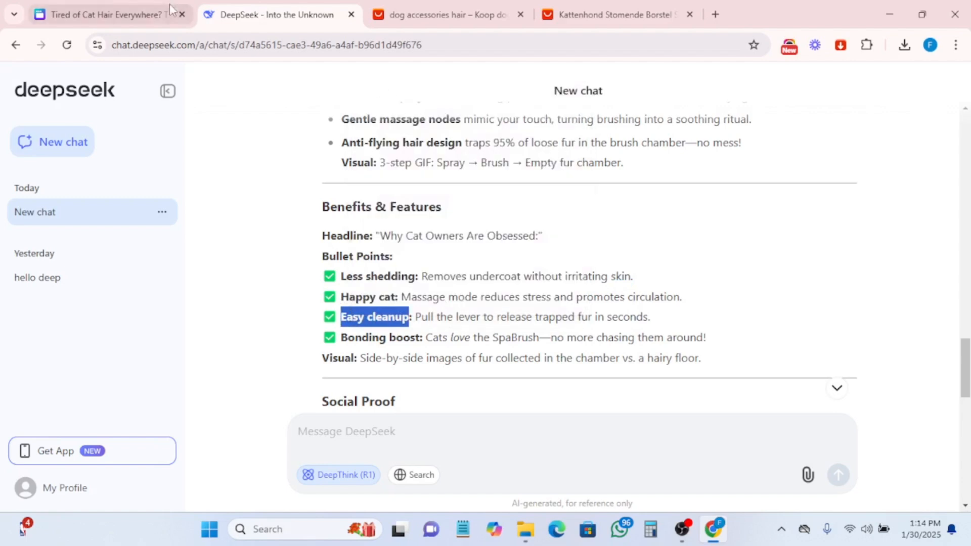
left_click(74, 14)
left_click(518, 339)
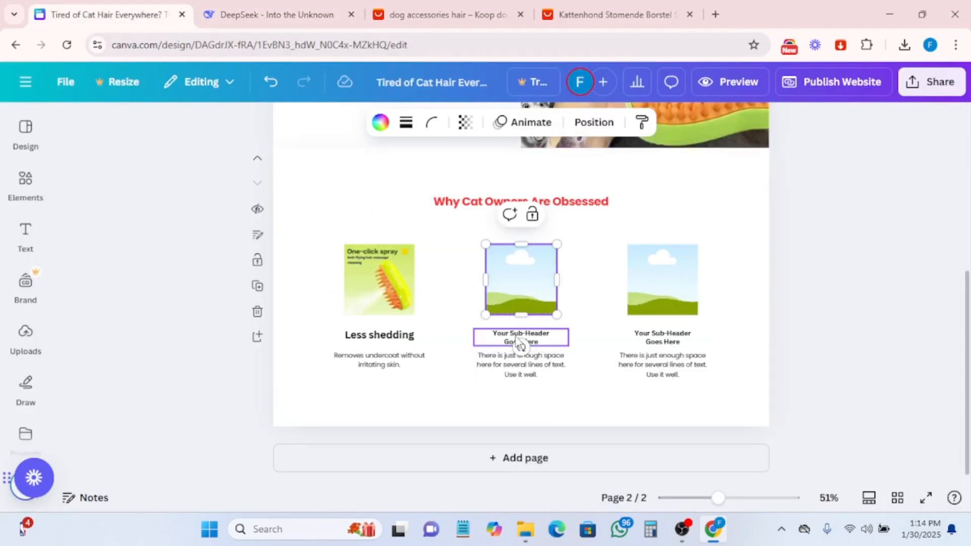
double_click(517, 335)
left_click(517, 334)
triple_click(516, 333)
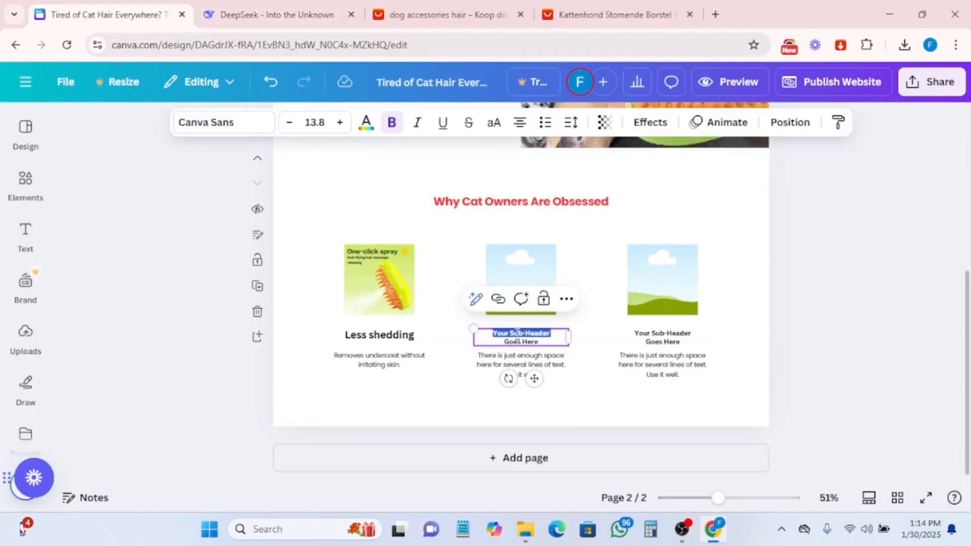
key("ctrl+a")
key("ctrl+v")
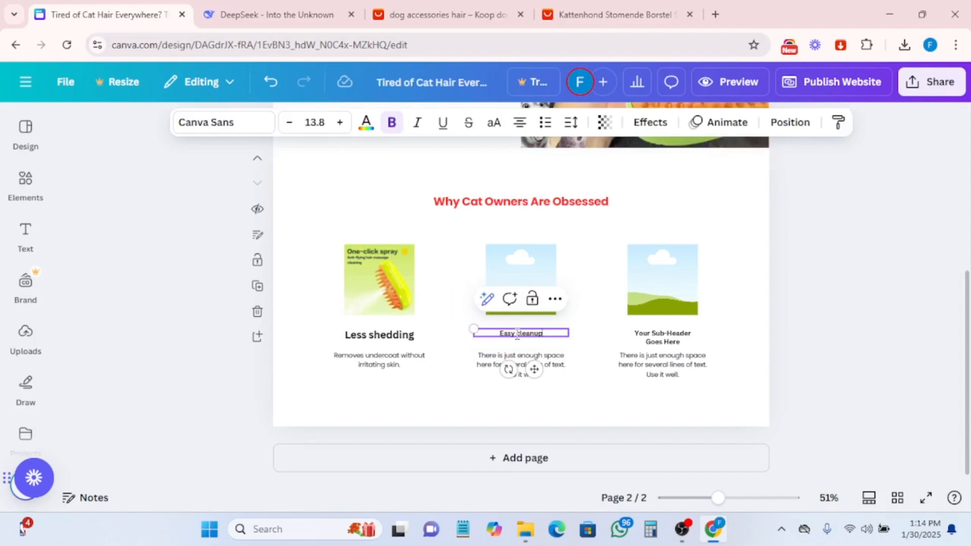
- Set the second sub-header's font size to 20
left_click(327, 123)
type("20")
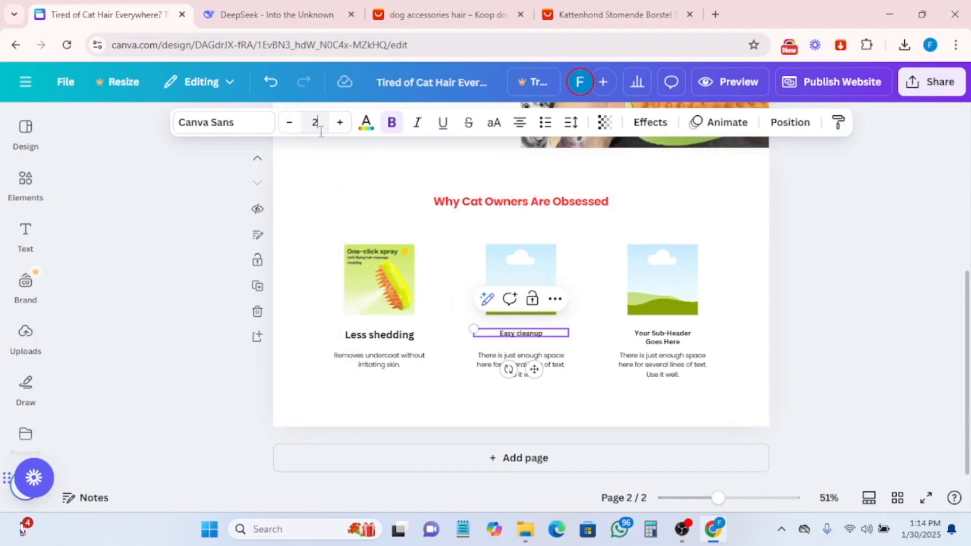
key("Return")
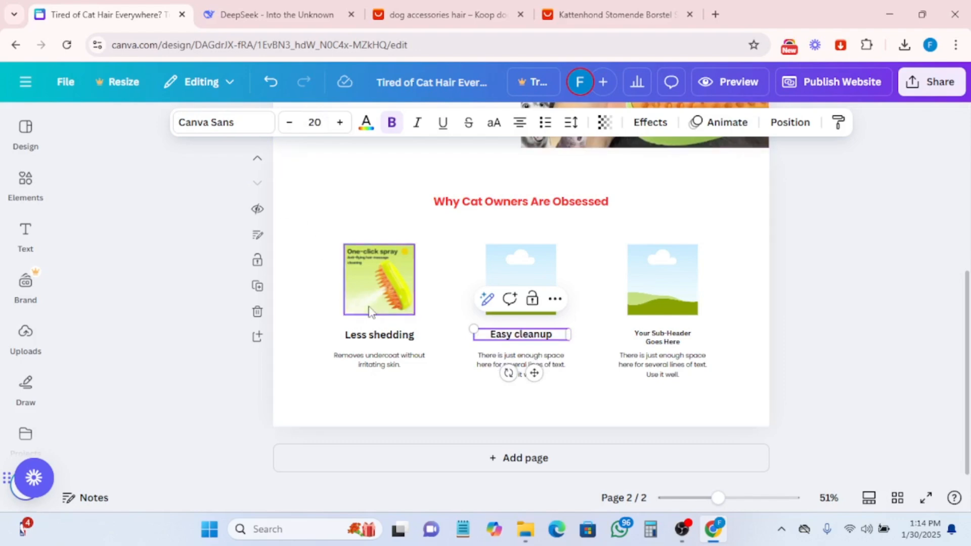
- Copy "Pull the lever to release trapped fur in seconds." from DeepSeek and paste it over the second column's body text
left_click(243, 15)
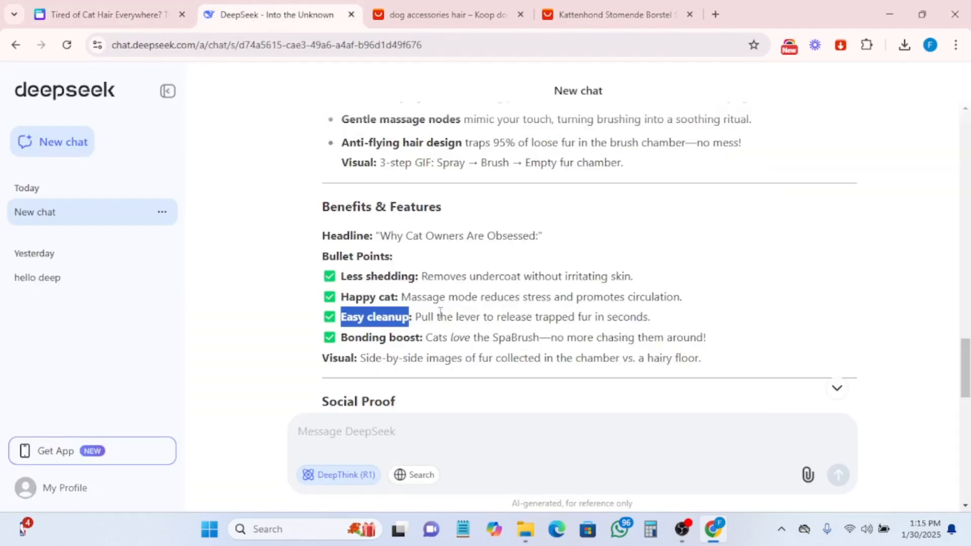
left_click_drag(415, 313, 655, 321)
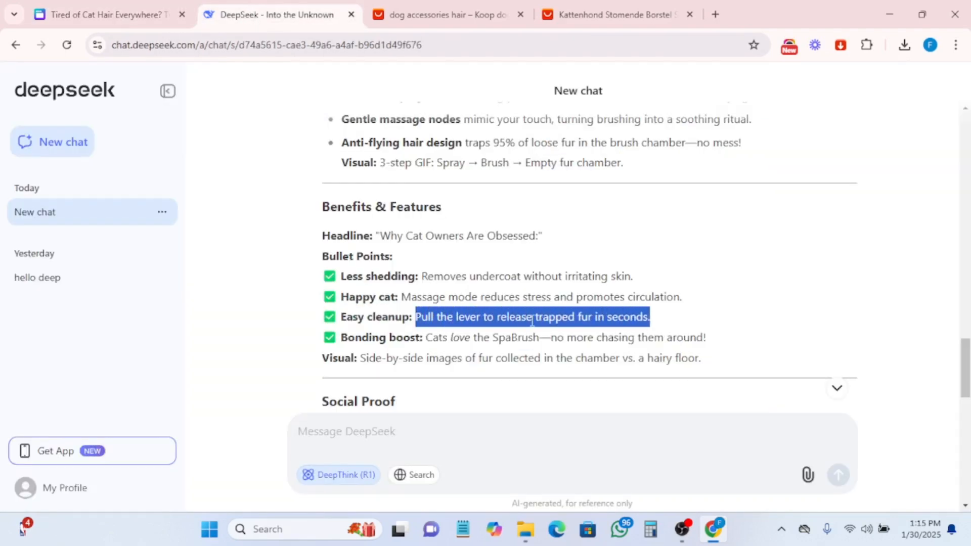
right_click(489, 312)
left_click(529, 98)
left_click(88, 11)
left_click(496, 359)
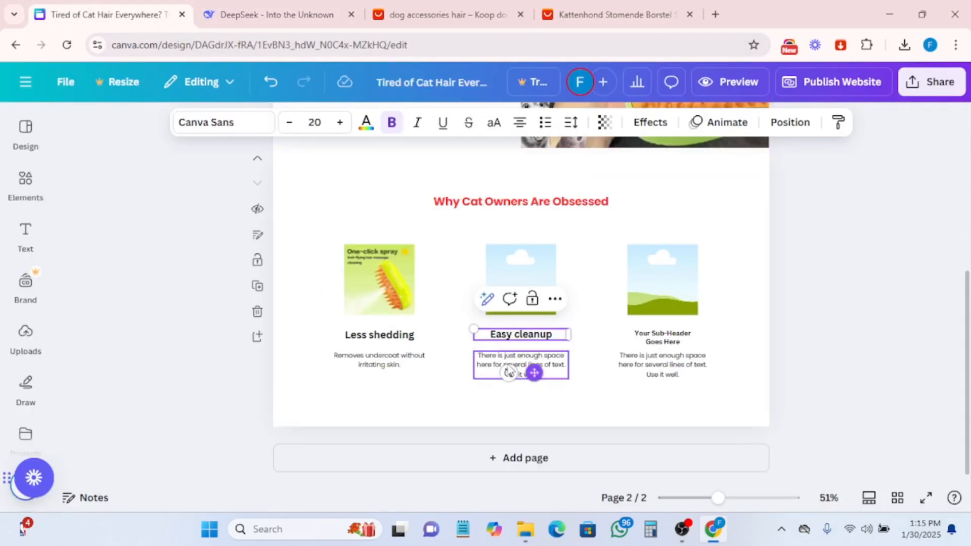
double_click(496, 357)
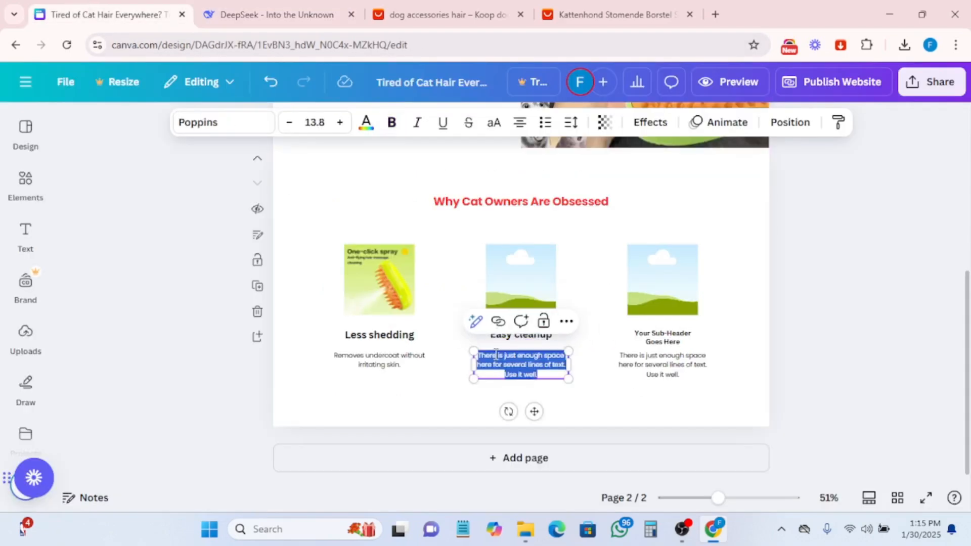
key("ctrl+v")
- Place the uploaded photo of the brush on a grey cat into the second image placeholder
left_click(509, 289)
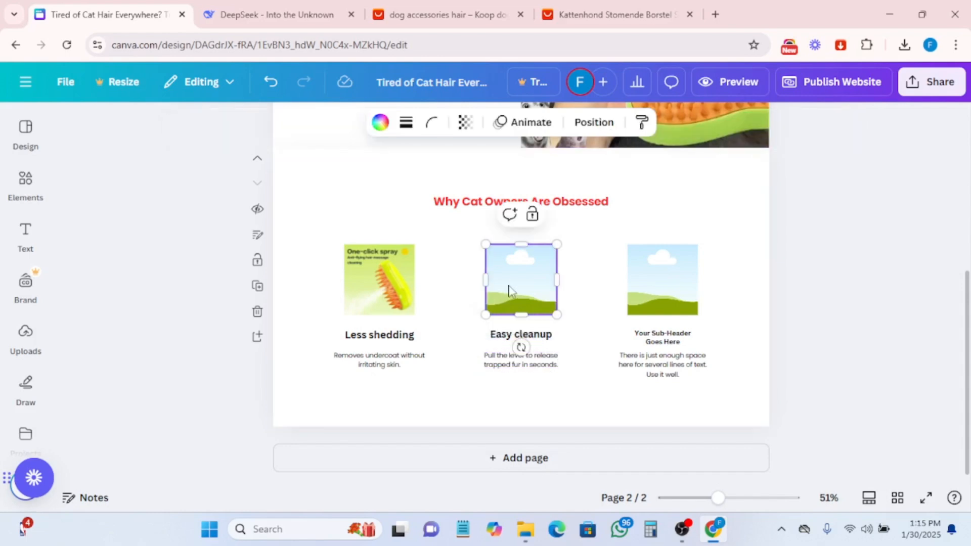
left_click(26, 345)
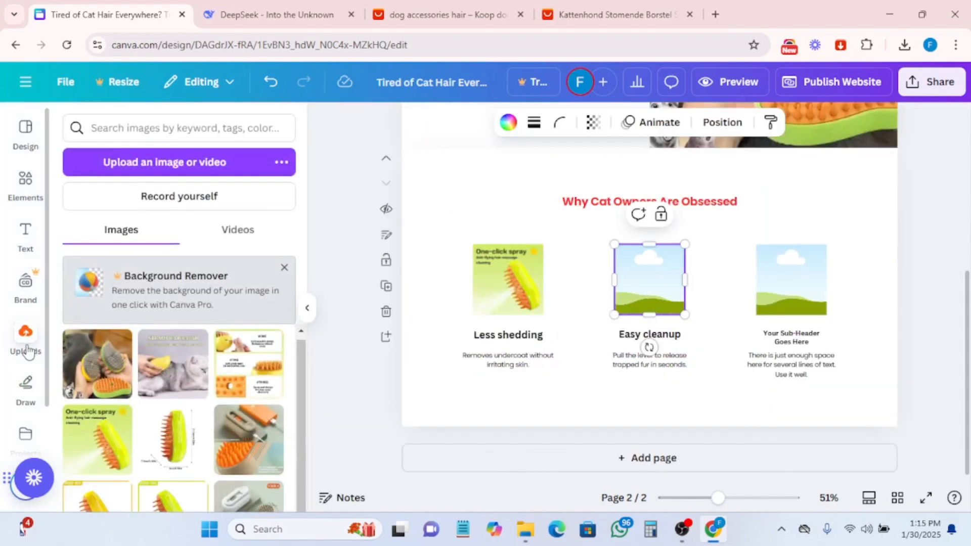
scroll(228, 392, "down", 3)
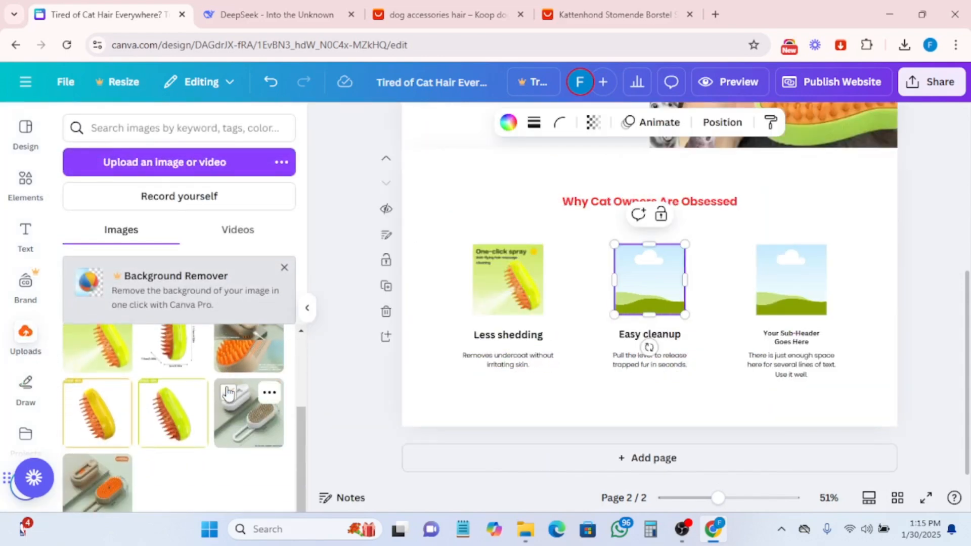
scroll(228, 392, "up", 3)
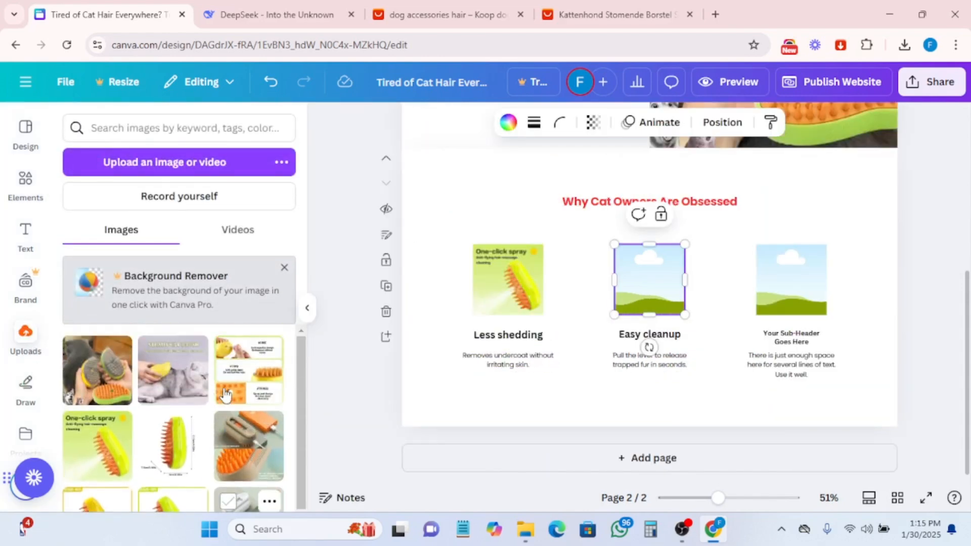
left_click(163, 382)
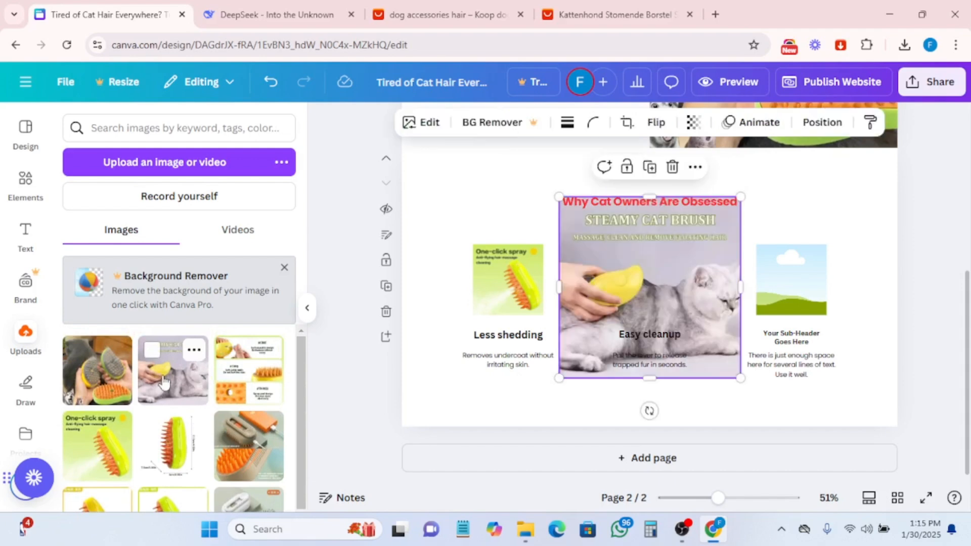
mouse_move(677, 292)
left_mouse_down()
mouse_move(658, 302)
mouse_move(673, 260)
mouse_move(656, 254)
mouse_move(669, 271)
left_mouse_up()
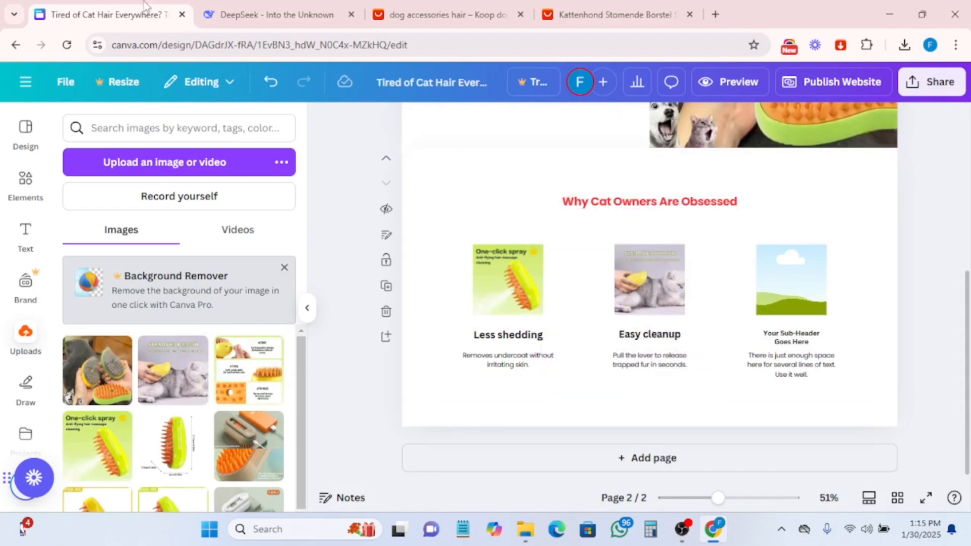
- Copy the DeepSeek bullet title "Bonding boost" and paste it over the third column's sub-header text
left_click(244, 20)
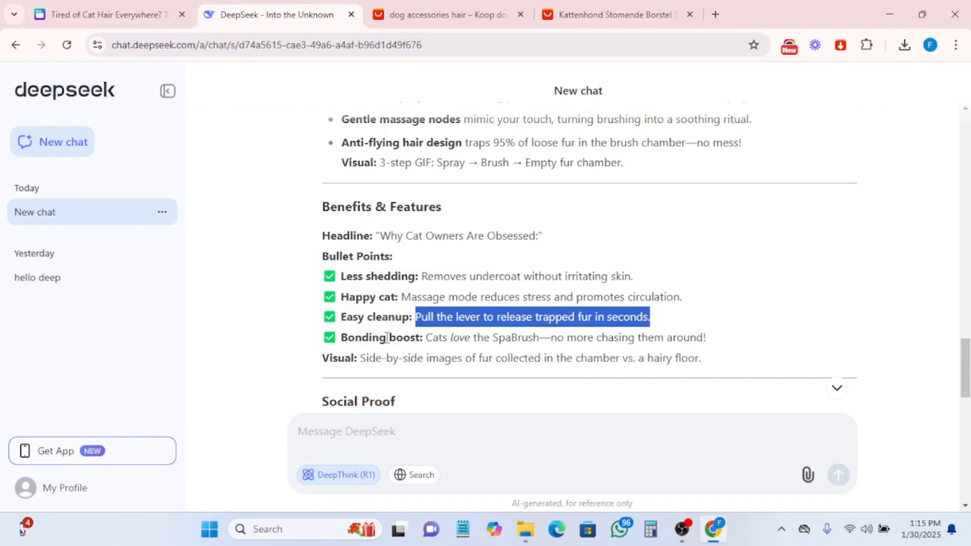
left_click_drag(338, 337, 422, 334)
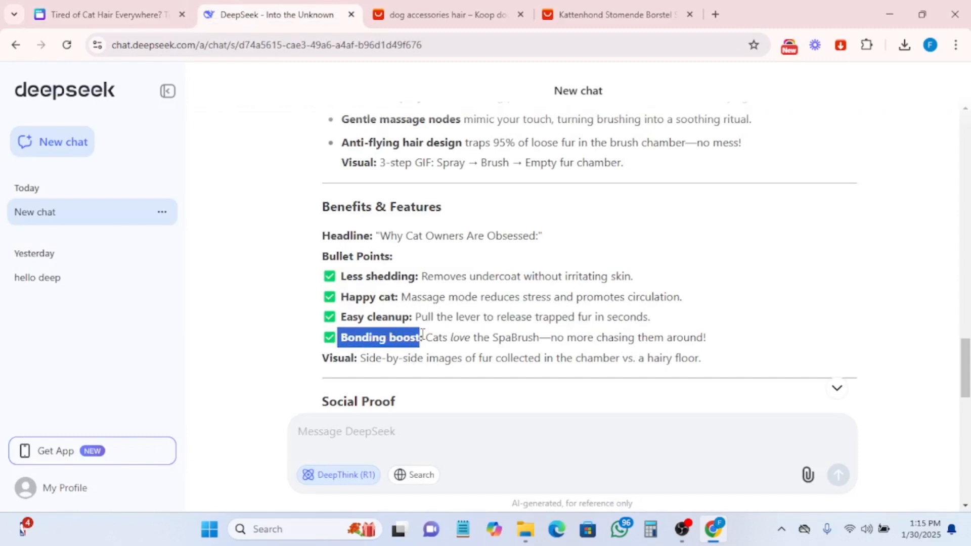
right_click(385, 338)
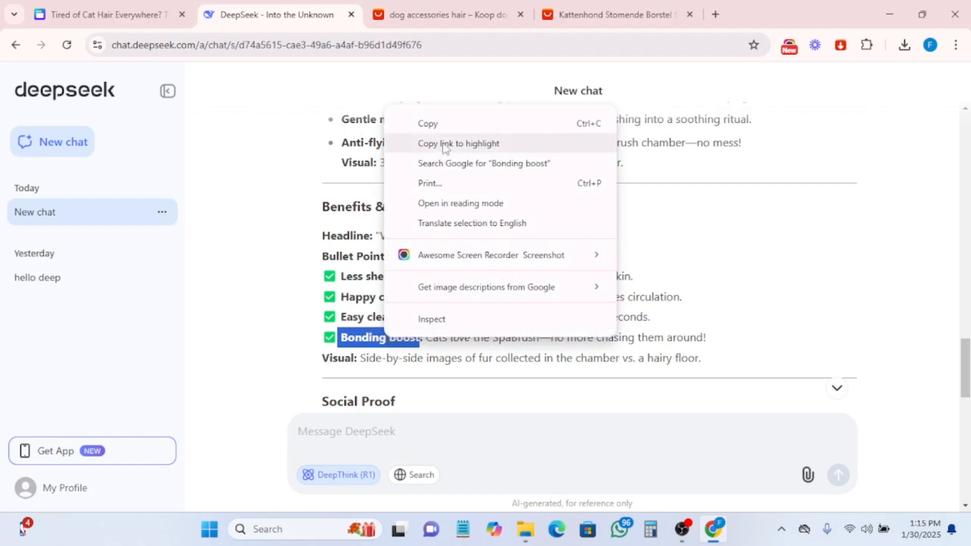
left_click(422, 123)
left_click(90, 11)
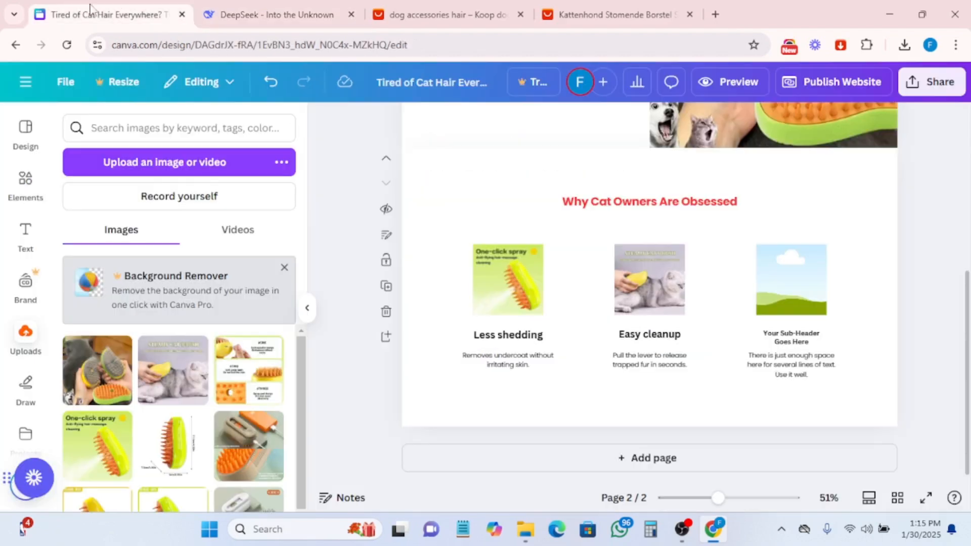
triple_click(795, 337)
key("ctrl+a")
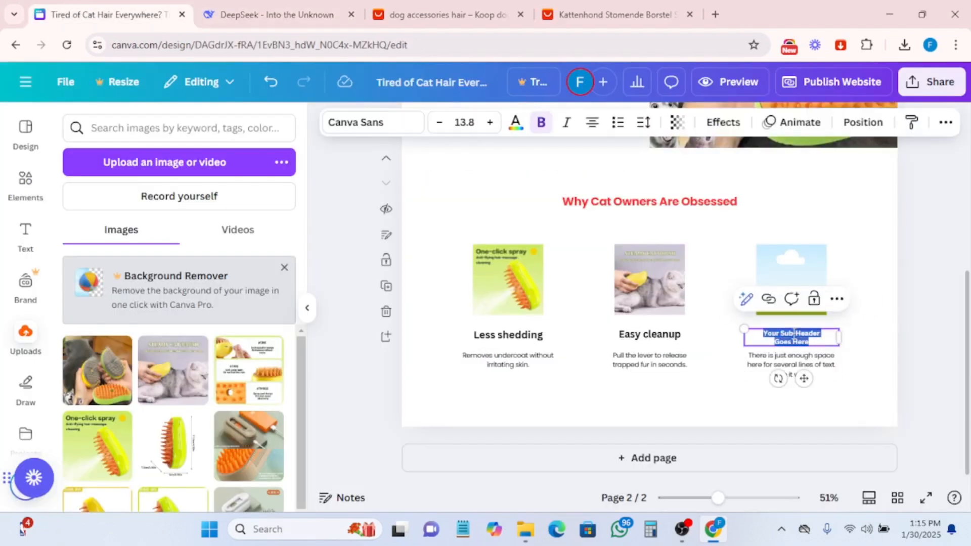
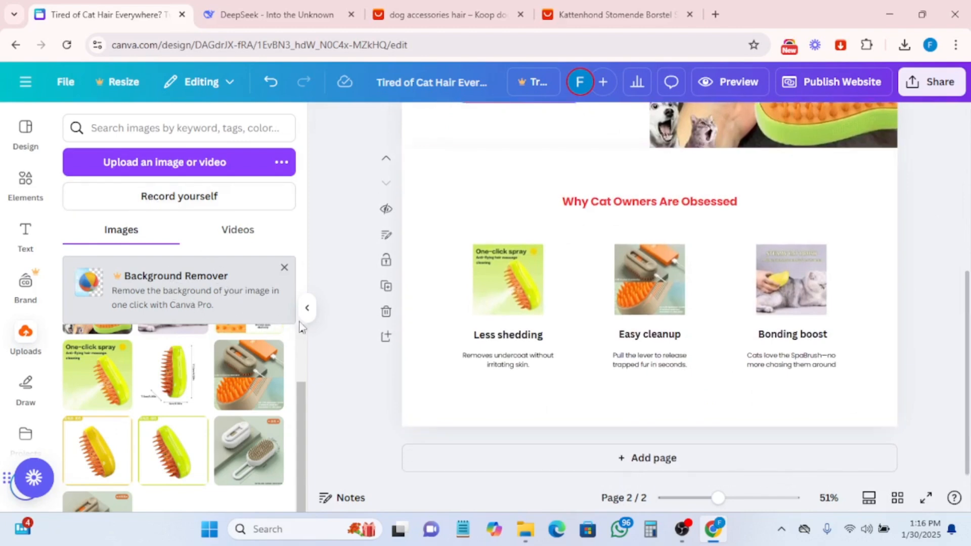
- Copy the Testimonial 1 quote and reviewer line from the DeepSeek response
left_click(277, 14)
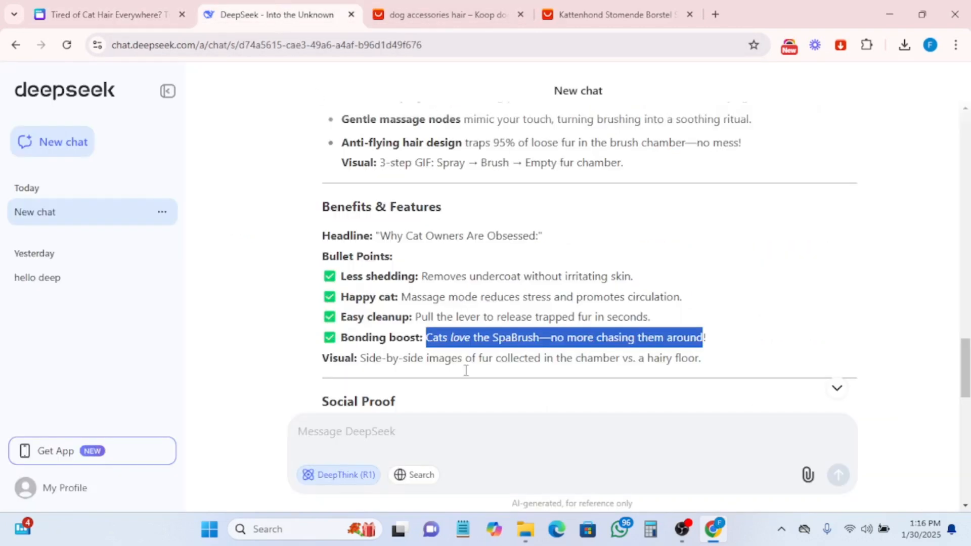
scroll(486, 376, "down", 3)
scroll(487, 376, "down", 1)
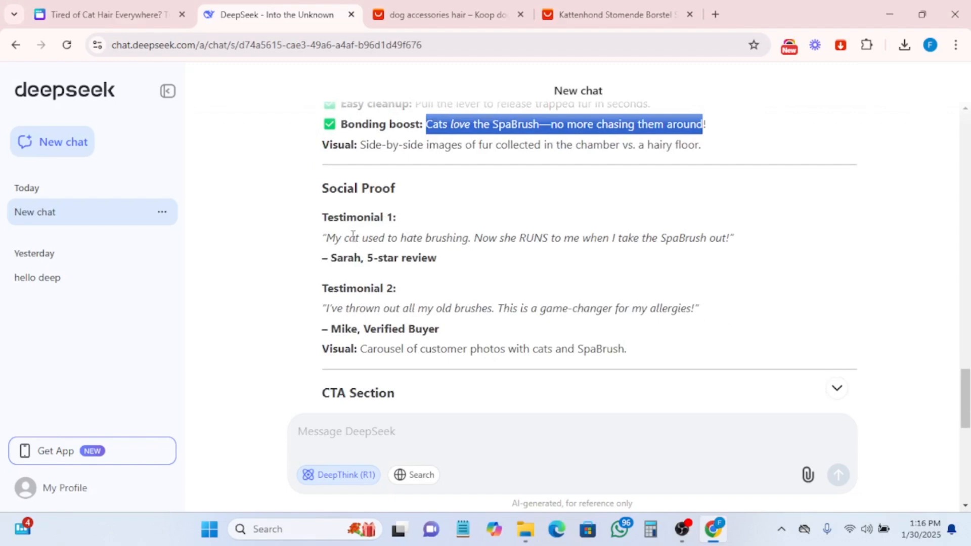
left_click_drag(327, 237, 462, 262)
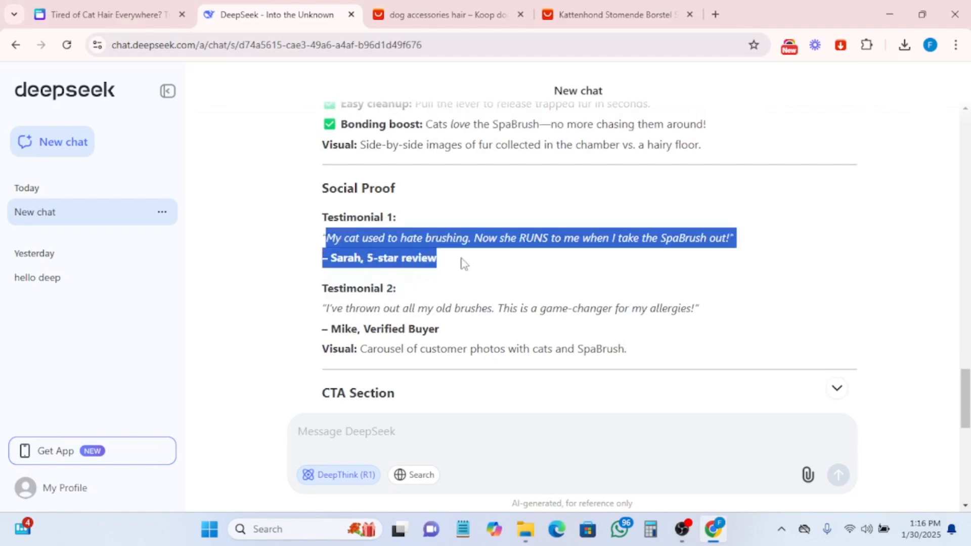
right_click(415, 244)
left_click(450, 256)
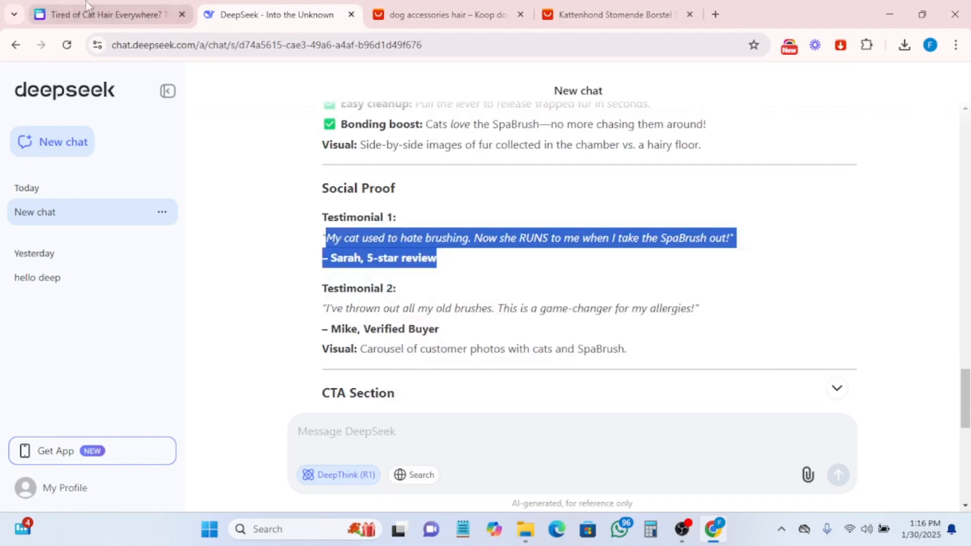
left_click(90, 7)
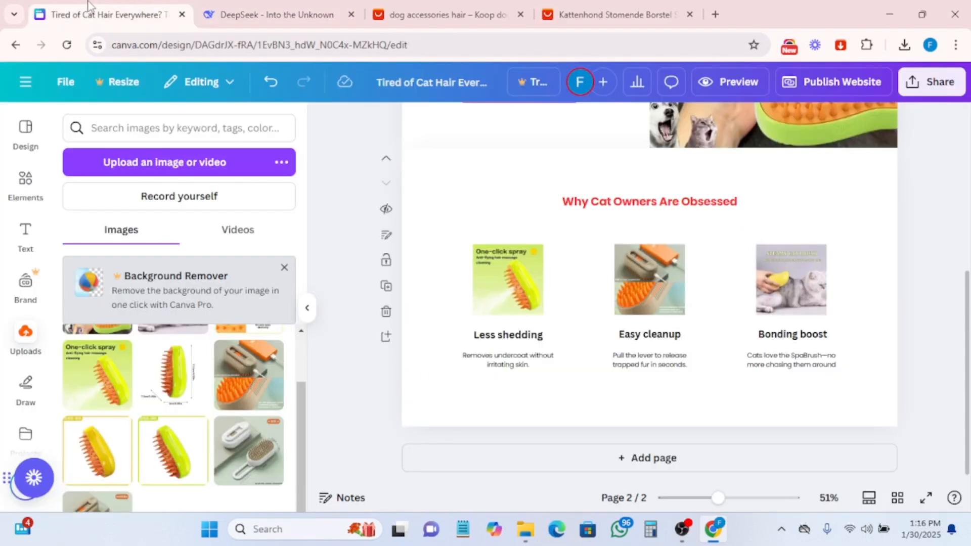
- Add a new page and apply a three-column layout with section header, sub-headers, body text and a call-to-action button
left_click(643, 461)
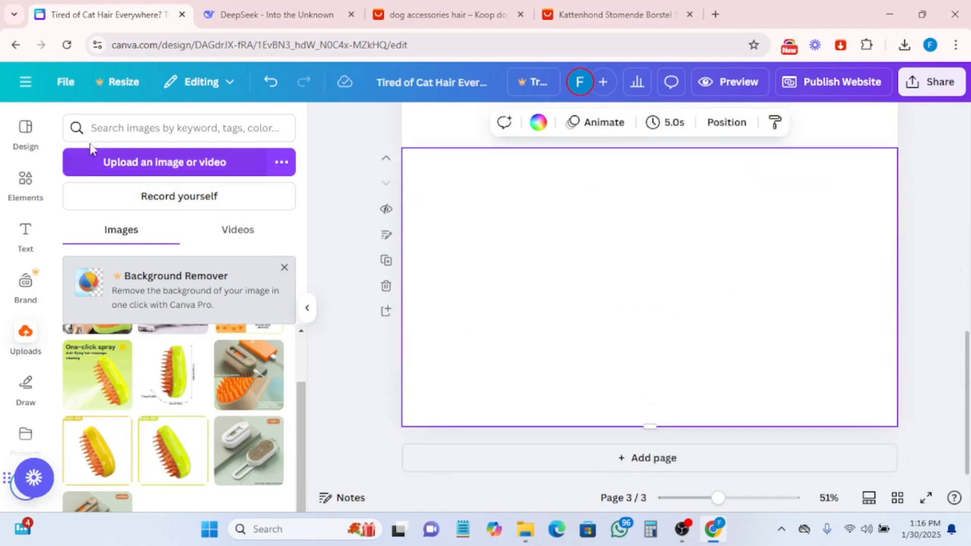
left_click(32, 151)
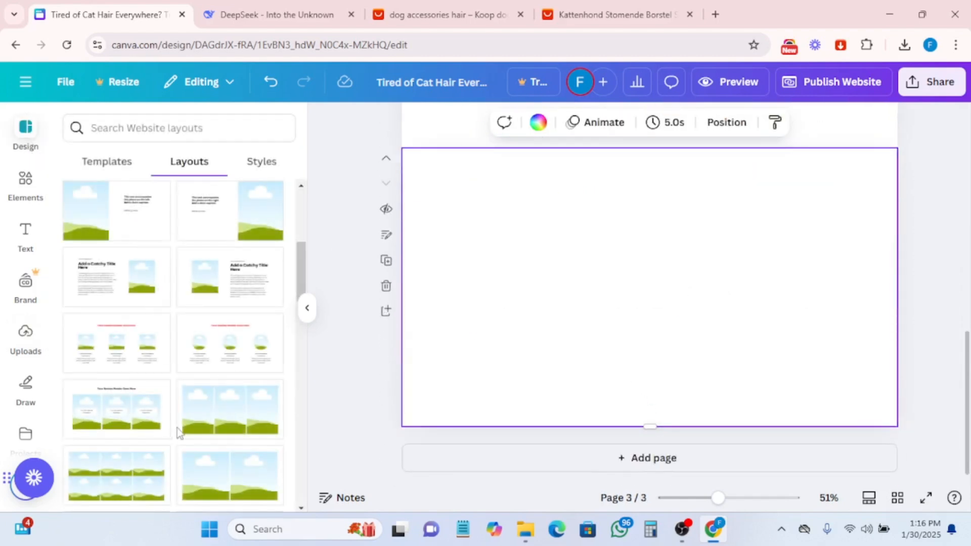
scroll(181, 423, "down", 3)
scroll(180, 423, "down", 5)
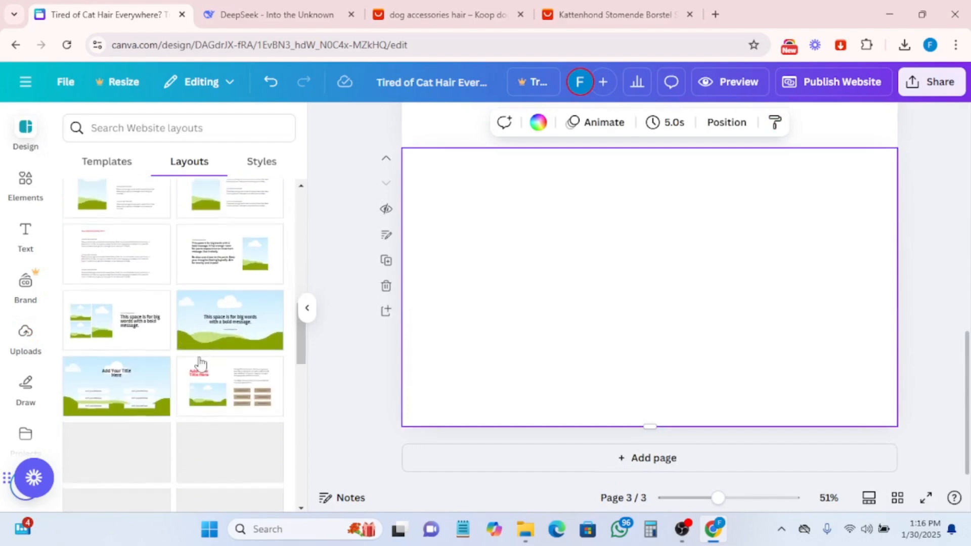
scroll(180, 392, "down", 5)
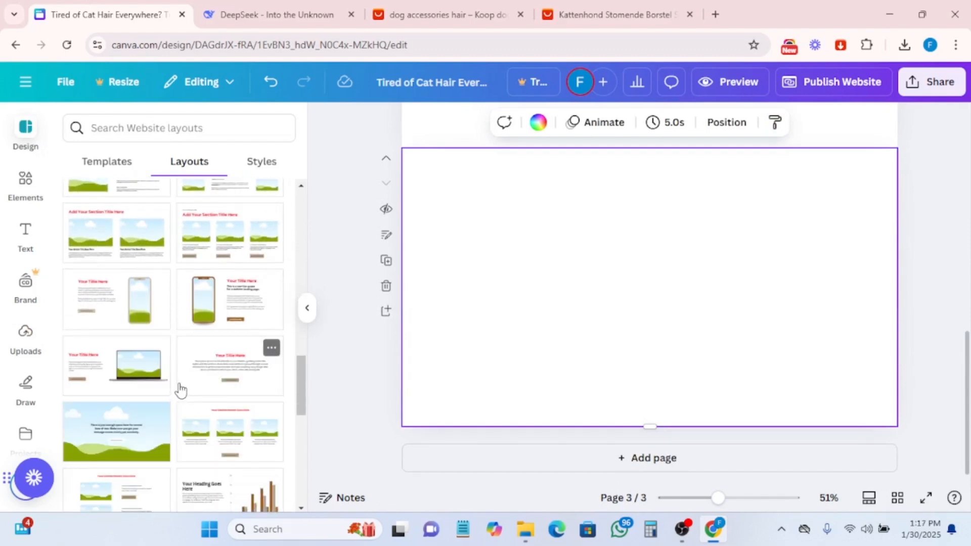
scroll(180, 390, "down", 4)
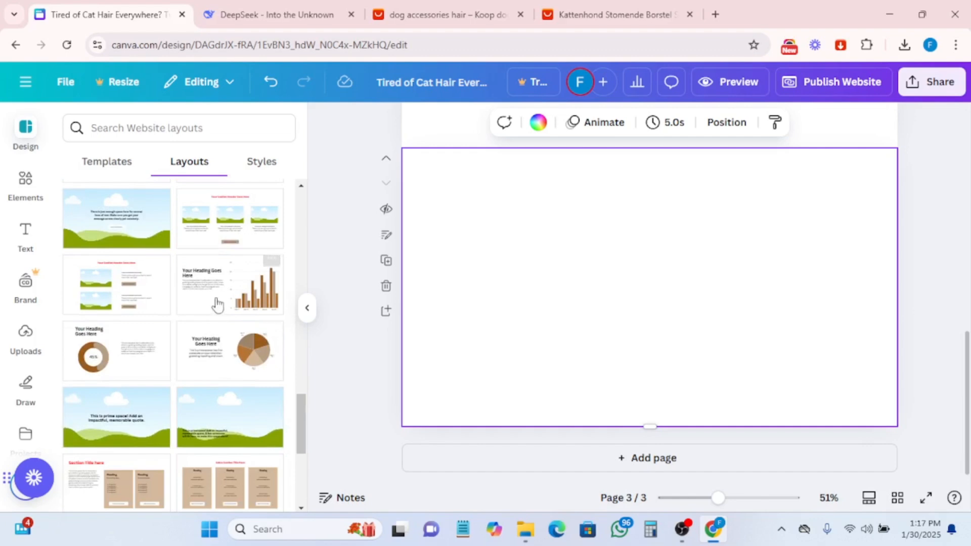
scroll(164, 321, "down", 5)
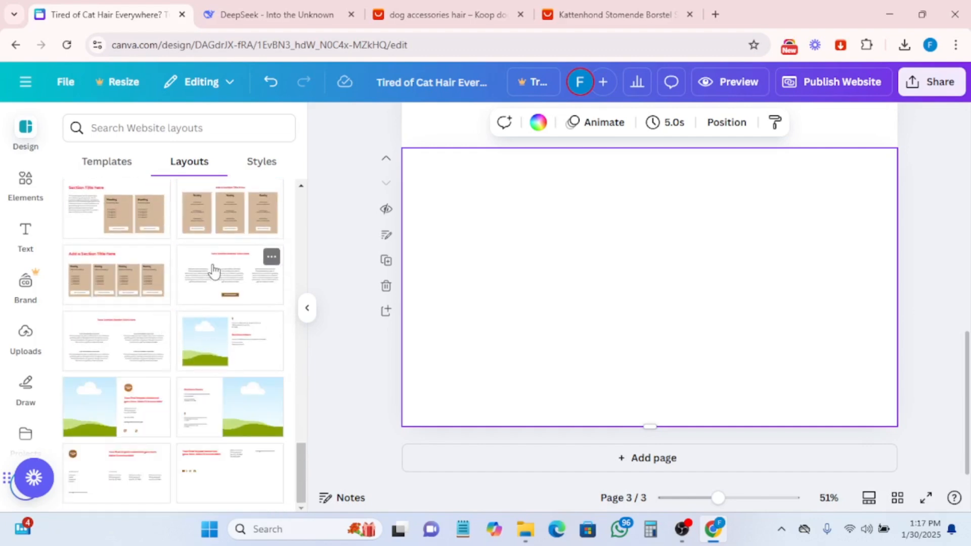
left_click_drag(214, 277, 505, 219)
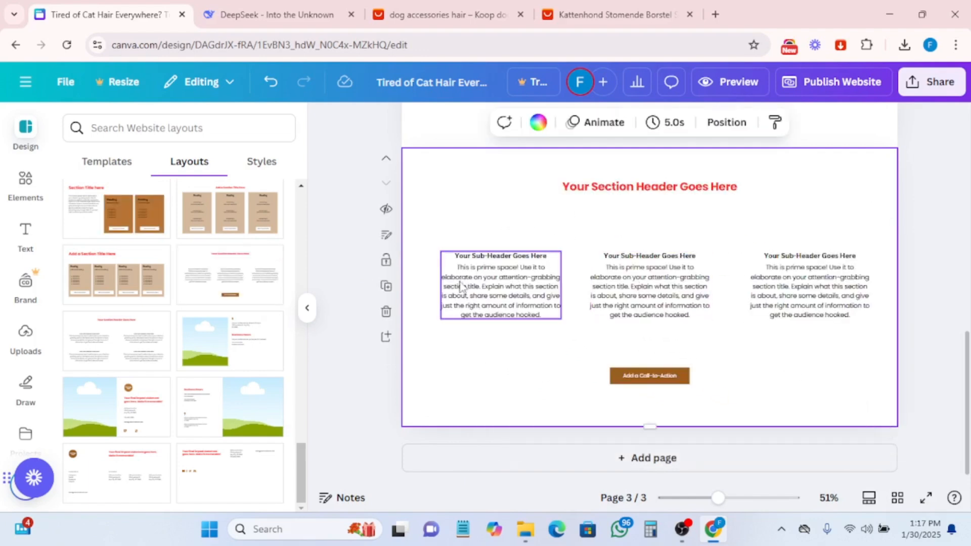
- Copy the Testimonial 1 quote from DeepSeek and paste it over the first column's body text
left_click(484, 289)
double_click(484, 288)
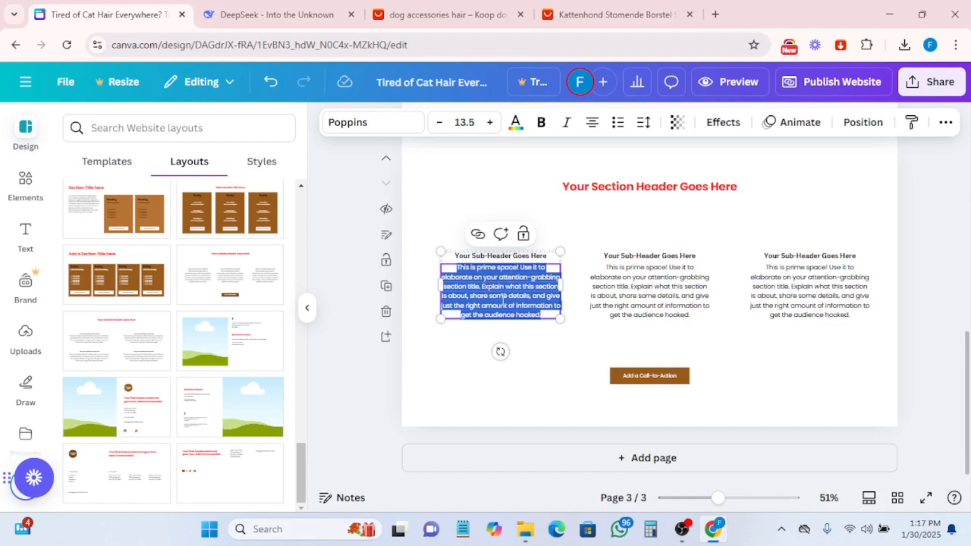
left_click(273, 15)
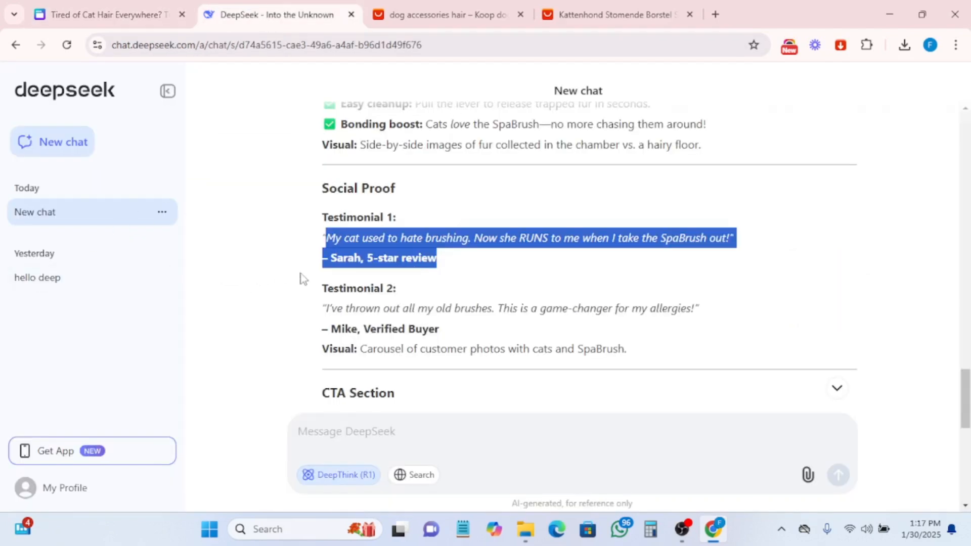
left_click(395, 278)
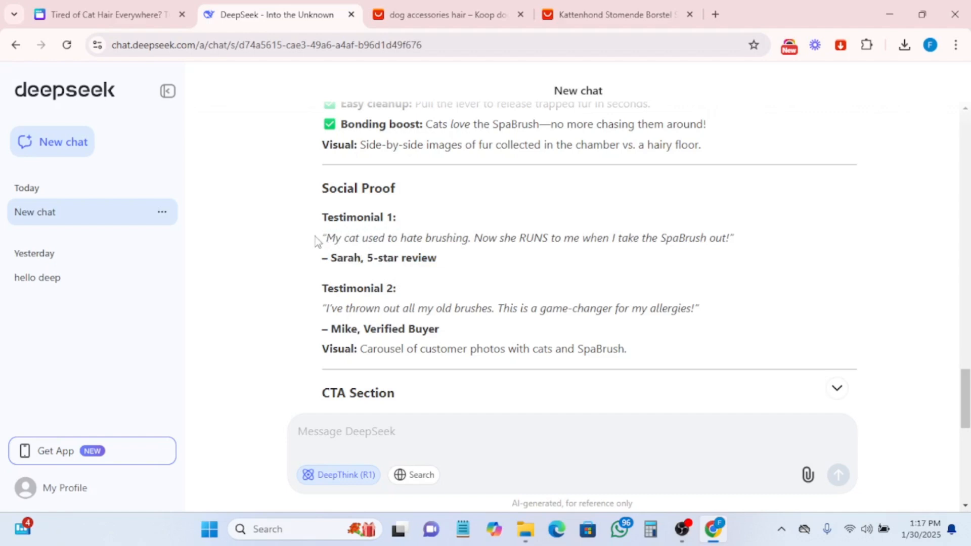
left_click_drag(316, 238, 750, 259)
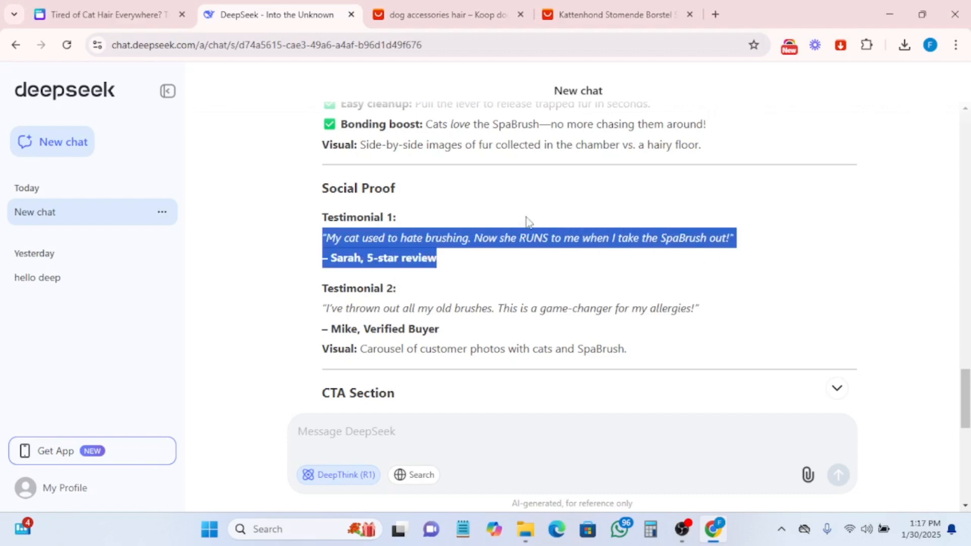
left_click(747, 260)
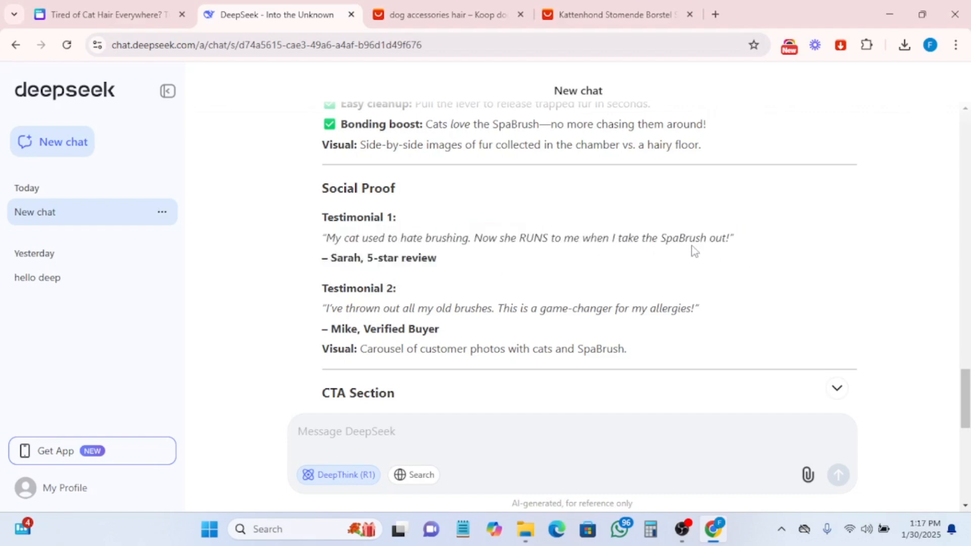
left_click_drag(327, 235, 715, 251)
right_click(637, 232)
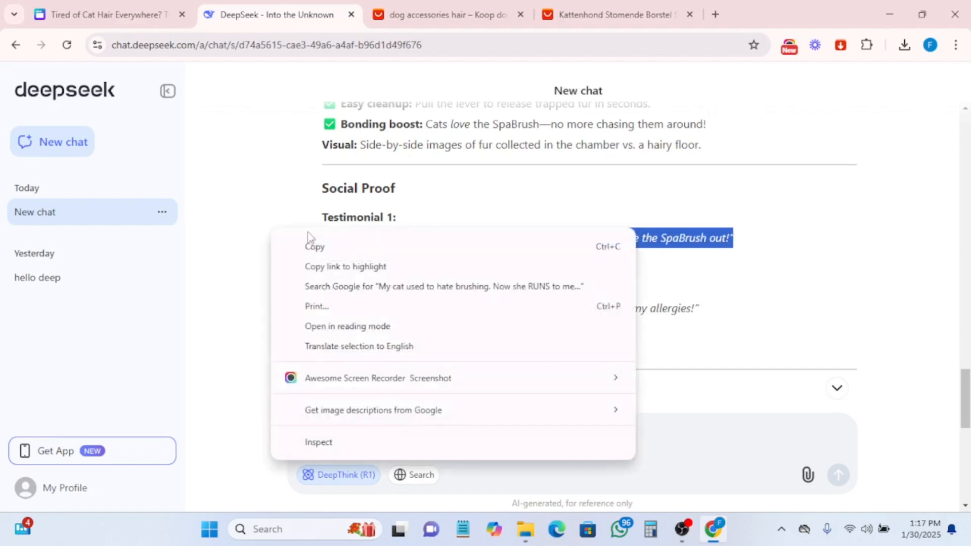
left_click(310, 246)
left_click(138, 7)
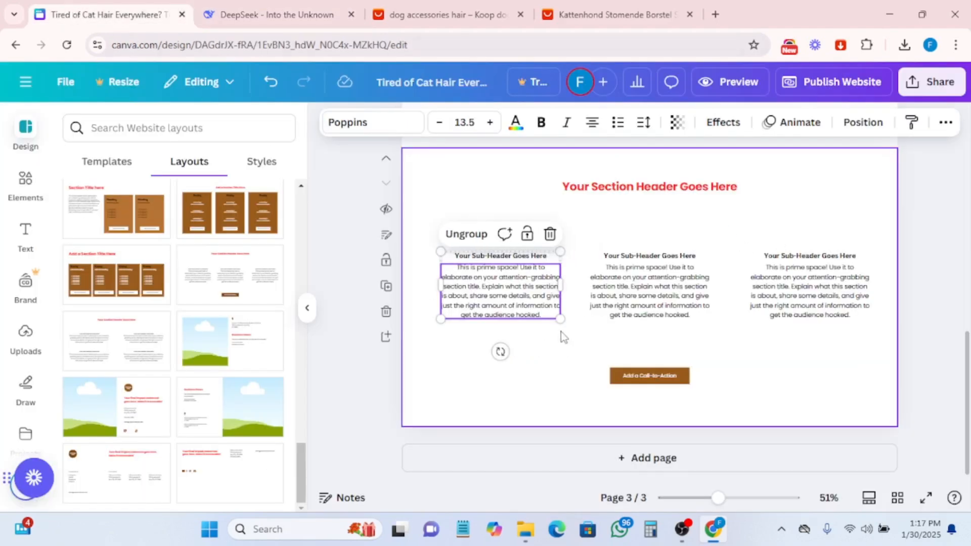
double_click(503, 302)
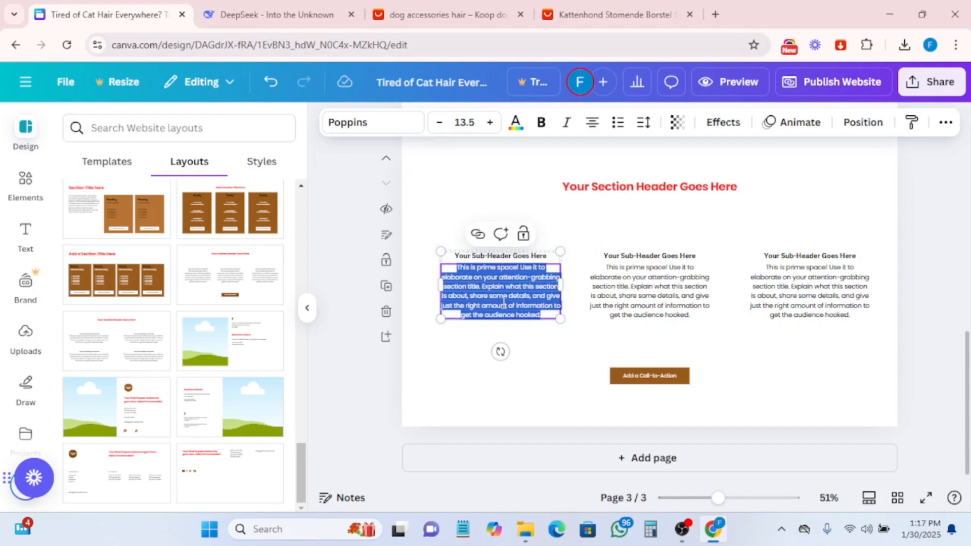
key("ctrl+v")
- Copy the Testimonial 1 reviewer's name from DeepSeek and paste it over the first column's sub-header
left_click(274, 18)
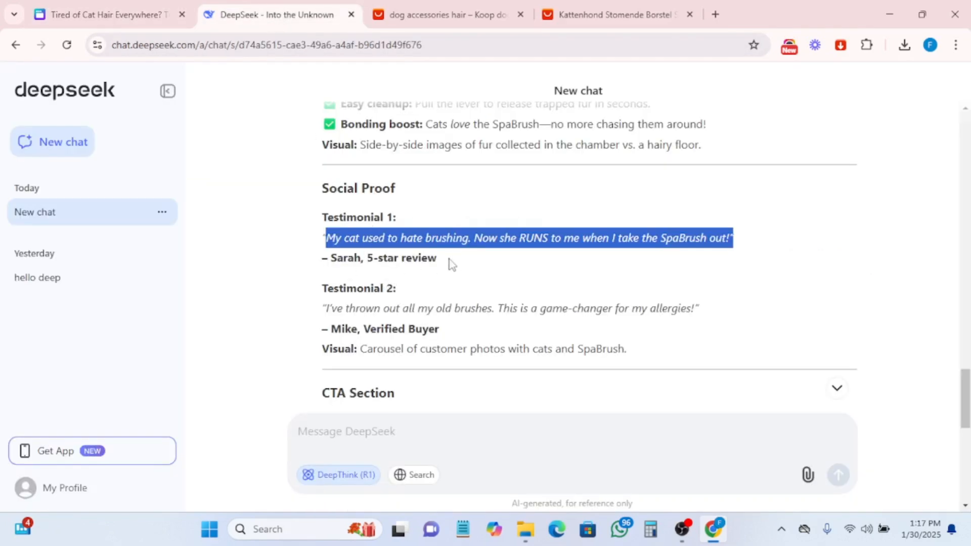
left_click_drag(451, 263, 324, 262)
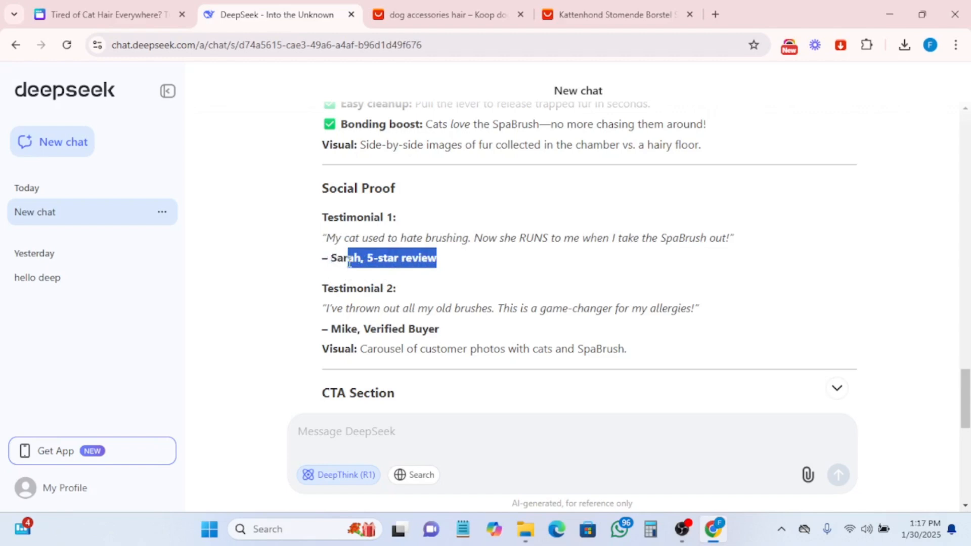
left_click(367, 260)
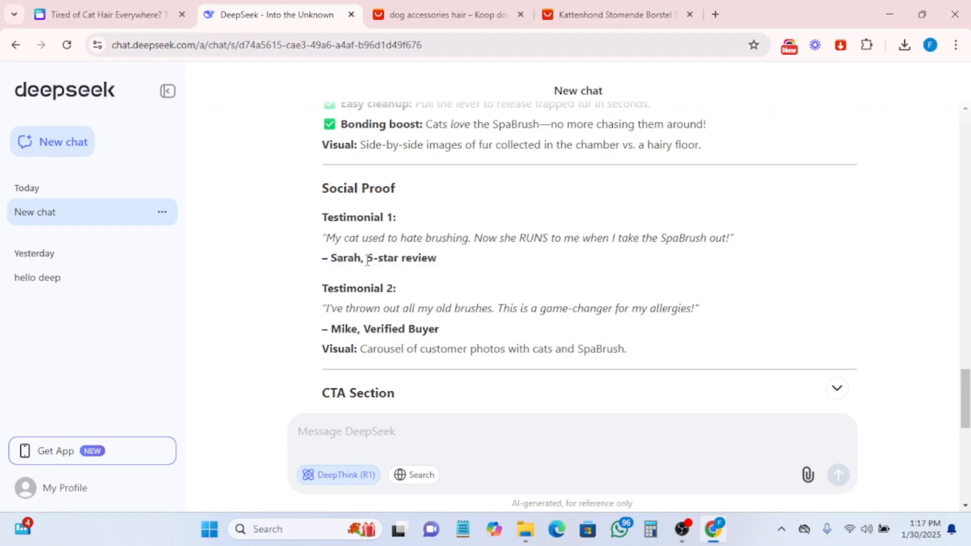
left_click_drag(361, 257, 335, 265)
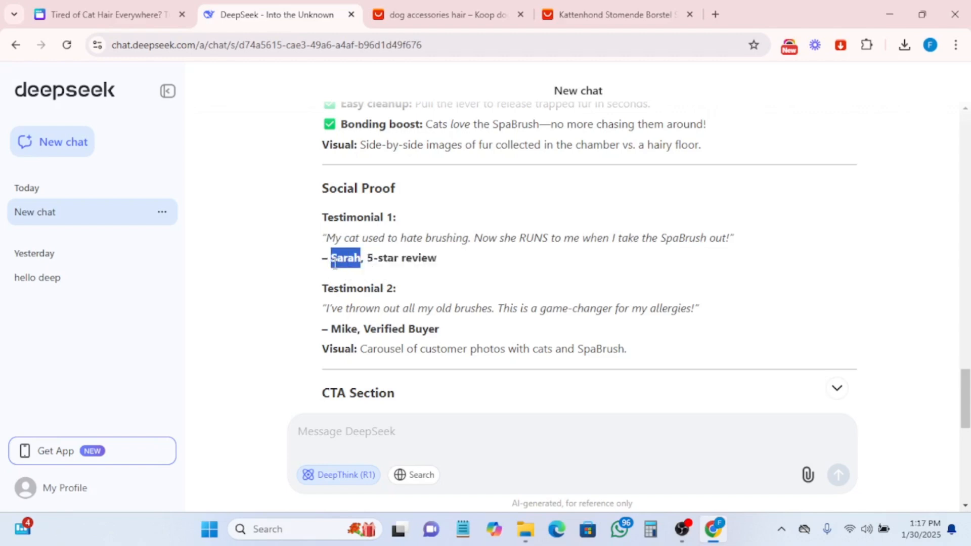
right_click(335, 263)
left_click(390, 279)
left_click(144, 11)
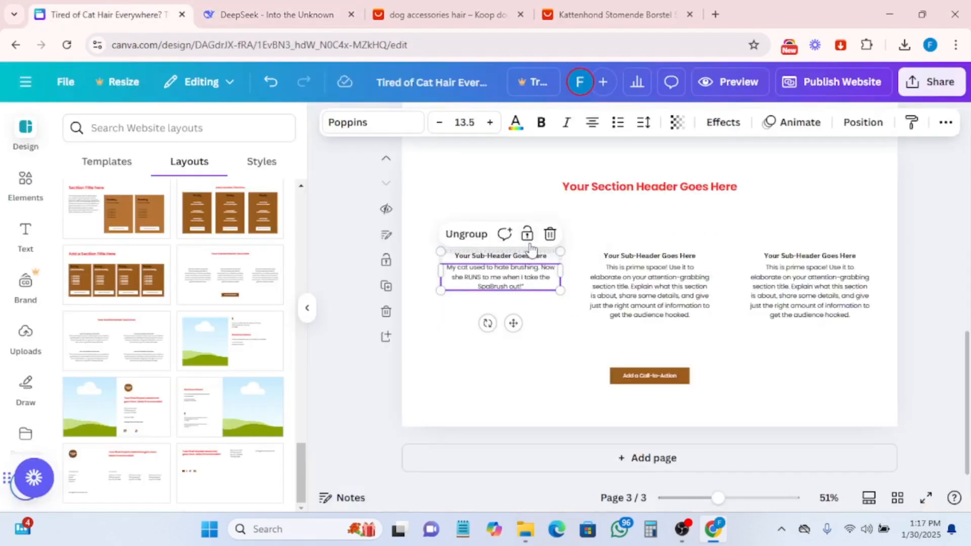
double_click(483, 257)
key("ctrl+v")
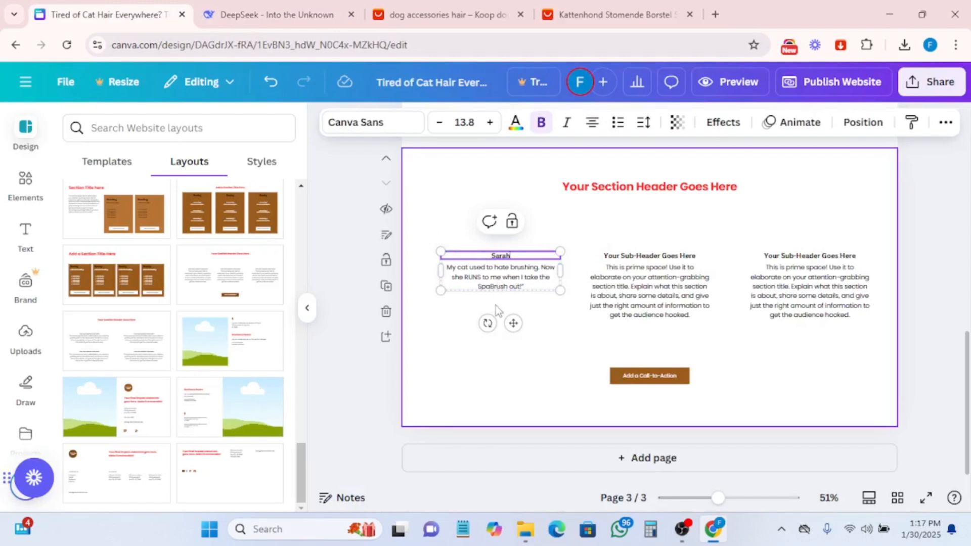
- Search elements for 5 stars and place a five gold star rating graphic below the first testimonial
left_click(518, 384)
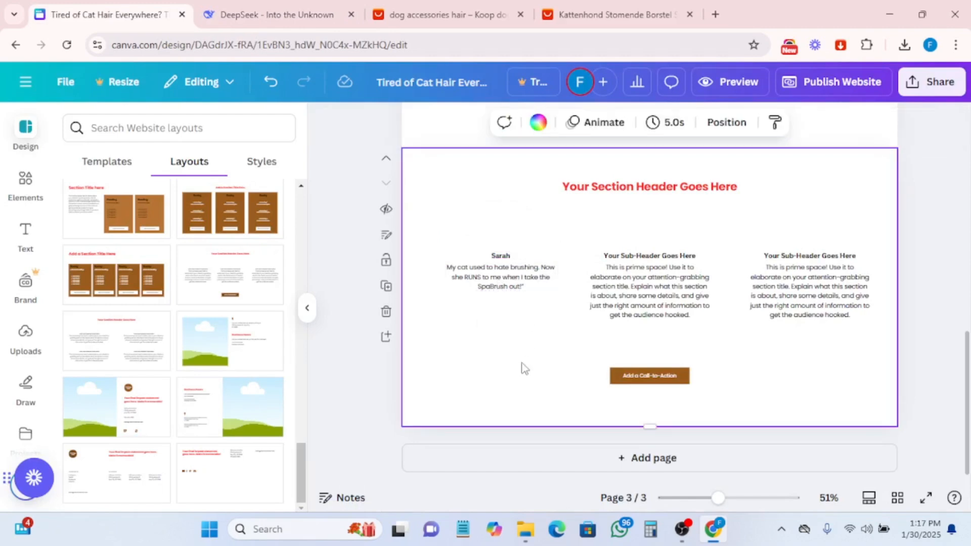
left_click(20, 188)
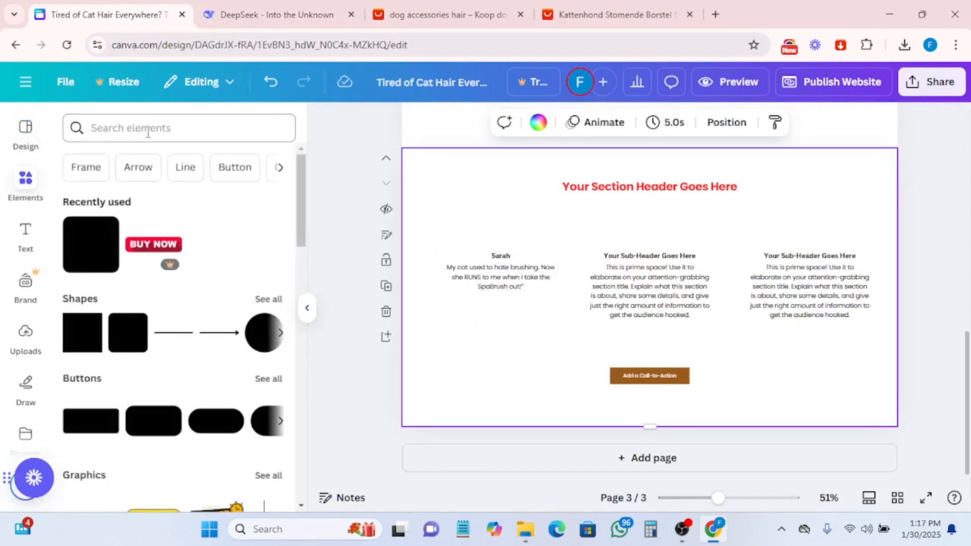
left_click(158, 137)
type("star")
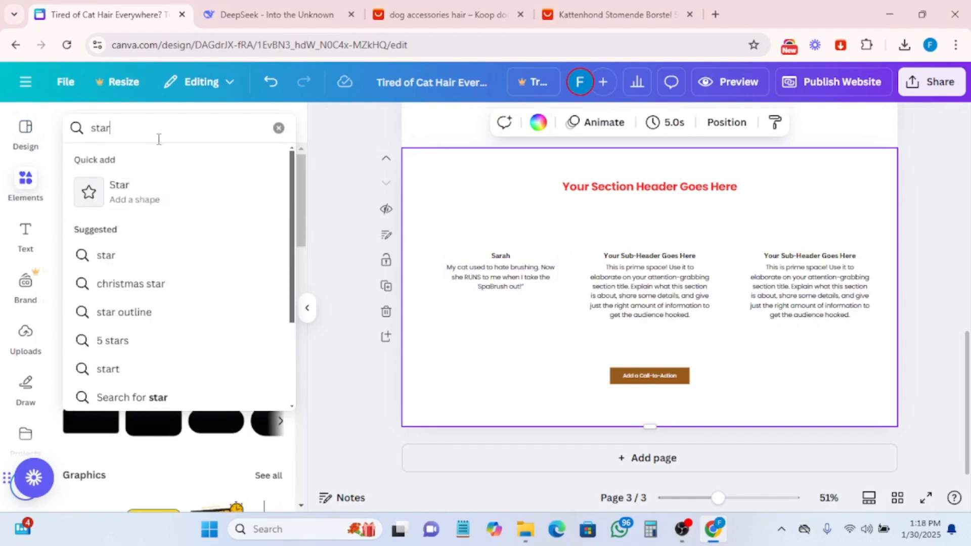
type(" revue")
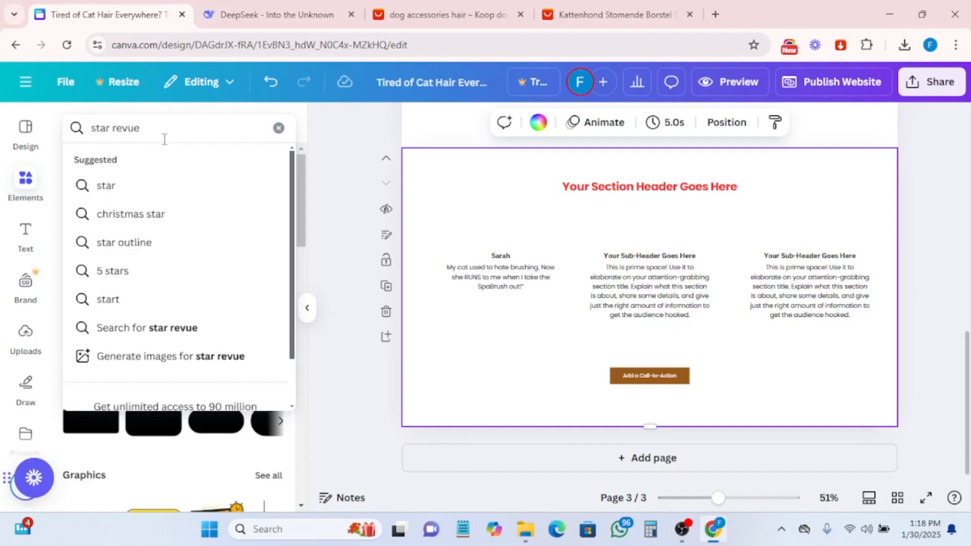
left_click(106, 273)
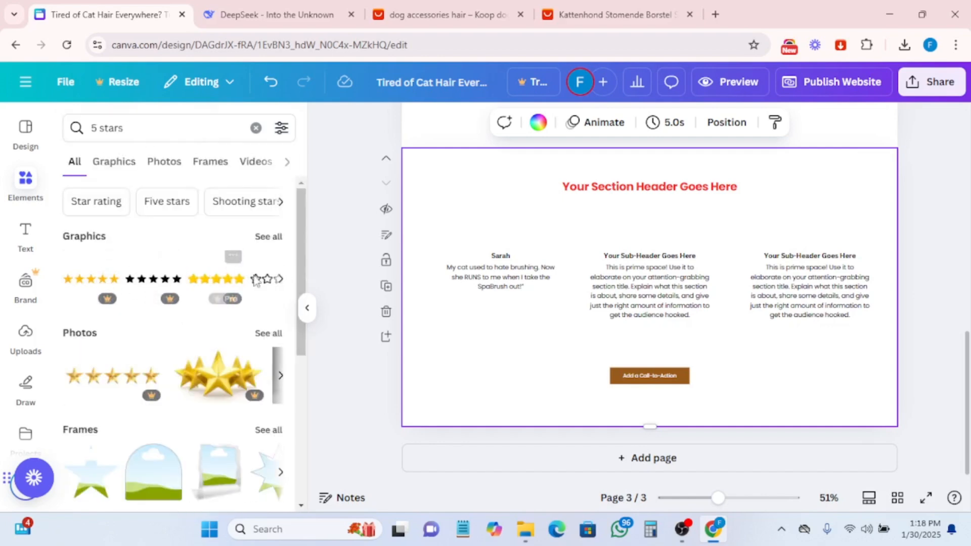
scroll(238, 339, "down", 5)
scroll(240, 341, "up", 5)
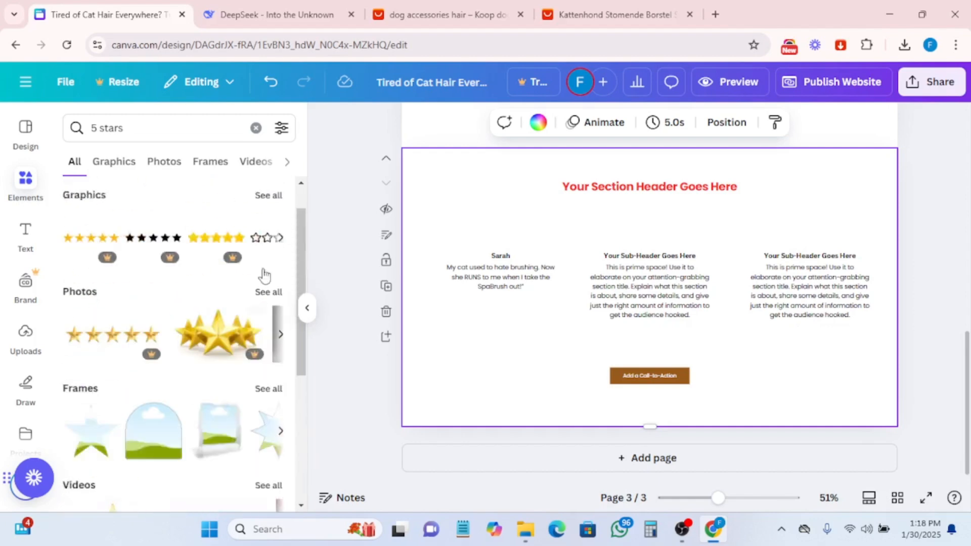
left_click(277, 238)
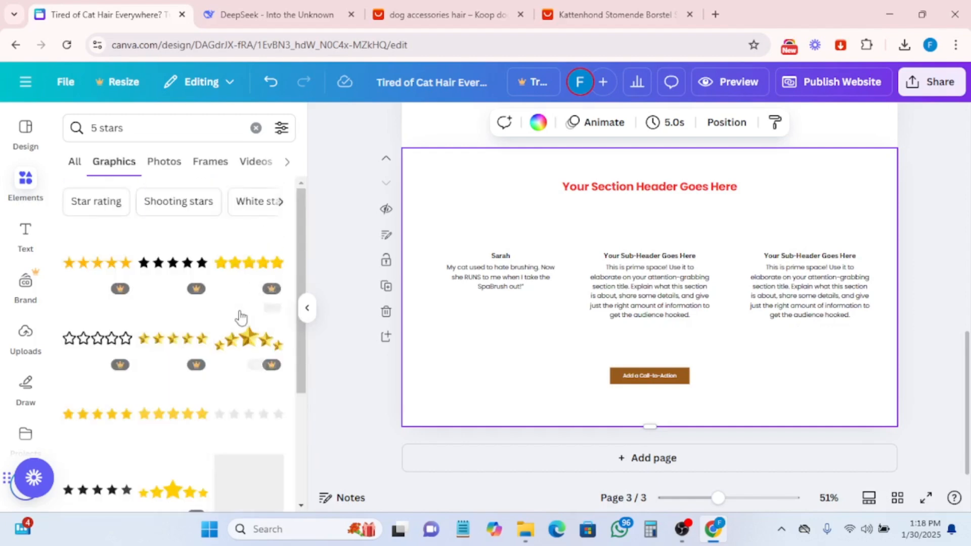
scroll(243, 316, "down", 3)
scroll(244, 328, "down", 5)
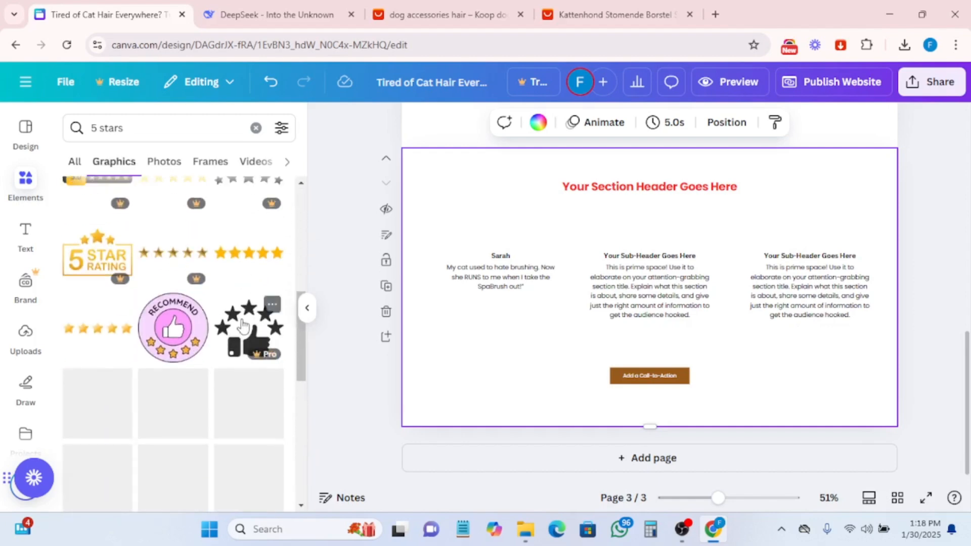
left_click_drag(90, 264, 449, 344)
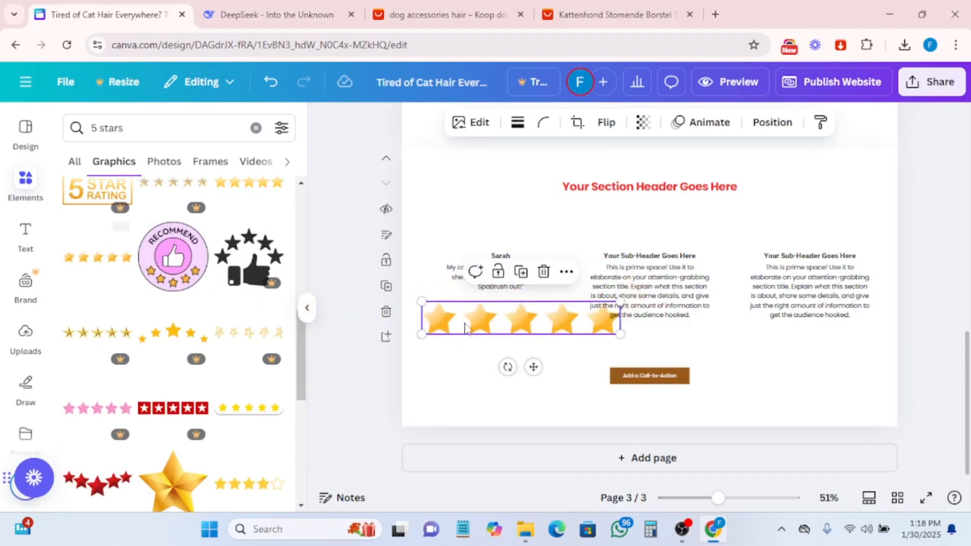
- Shrink the five-star rating graphic to fit beneath the first testimonial quote
left_click_drag(619, 334, 493, 299)
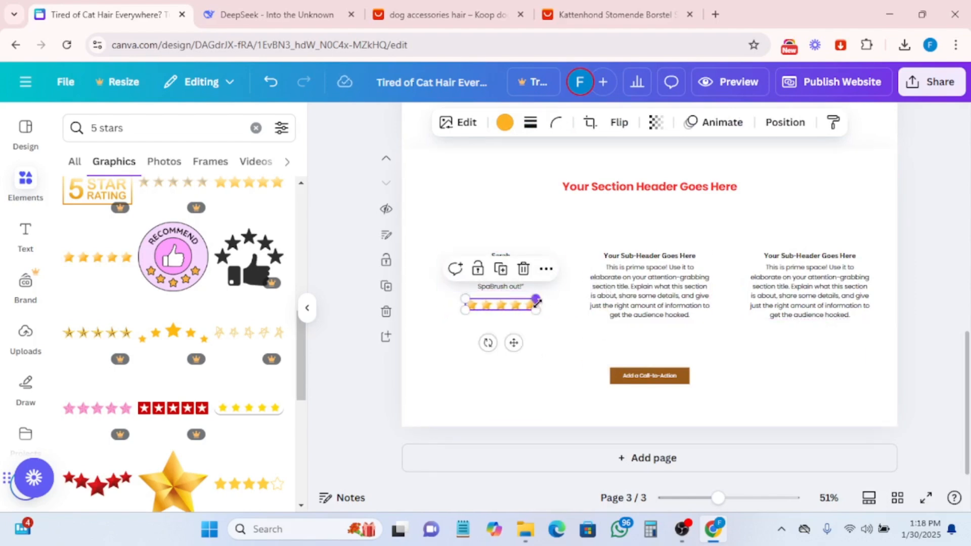
left_click(503, 386)
- Increase the first testimonial quote's font size to 16.5
left_click(496, 286)
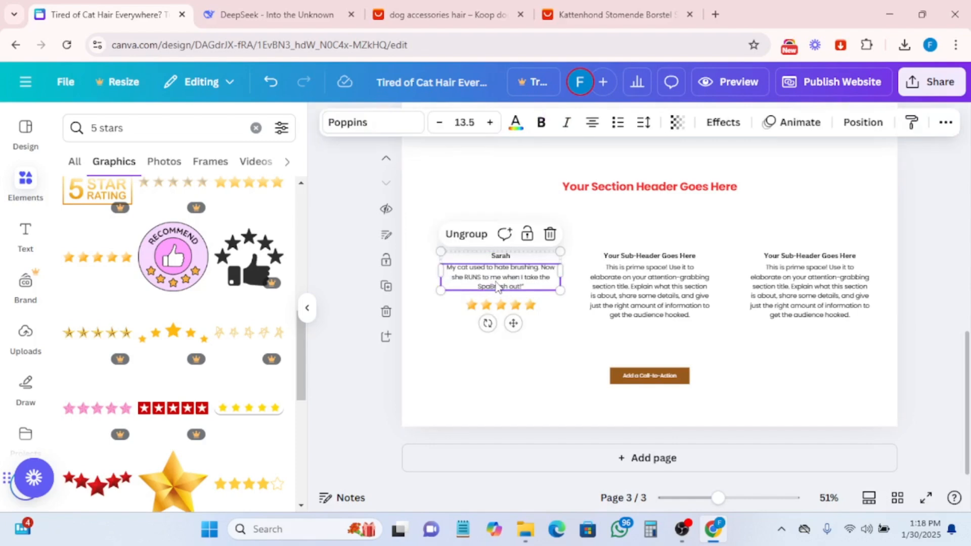
left_click(491, 123)
left_click(490, 122)
left_click(490, 123)
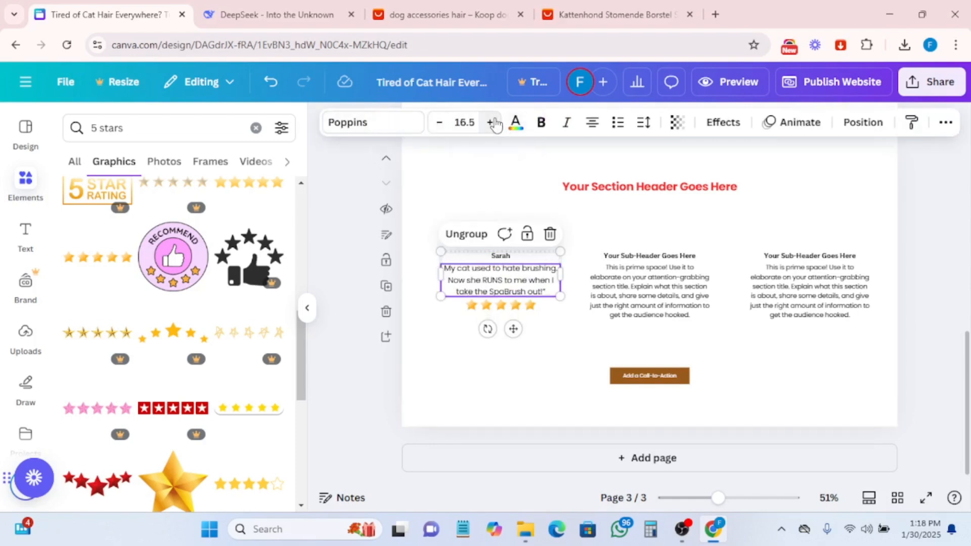
- Increase the font size of the first reviewer's name to 18.8
left_click(505, 258)
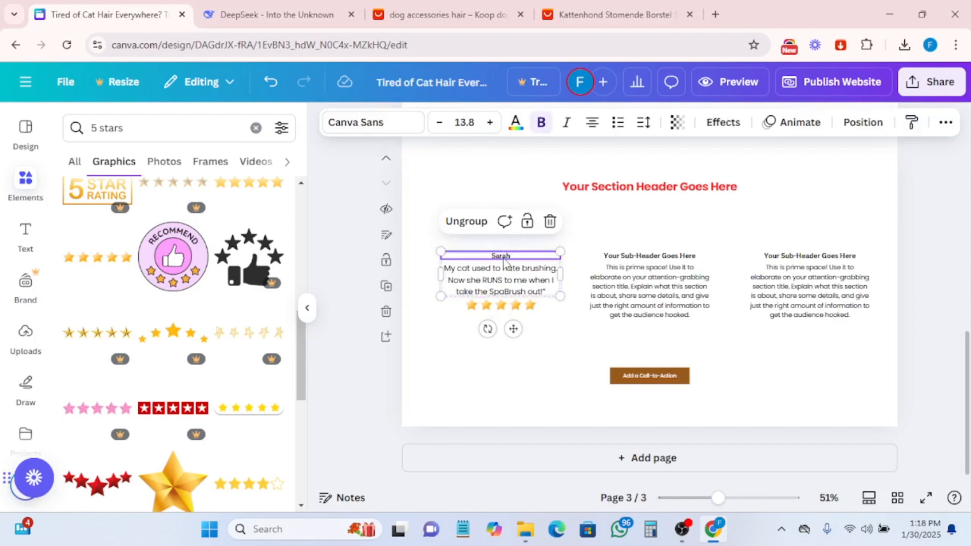
left_click(491, 122)
left_click(491, 122)
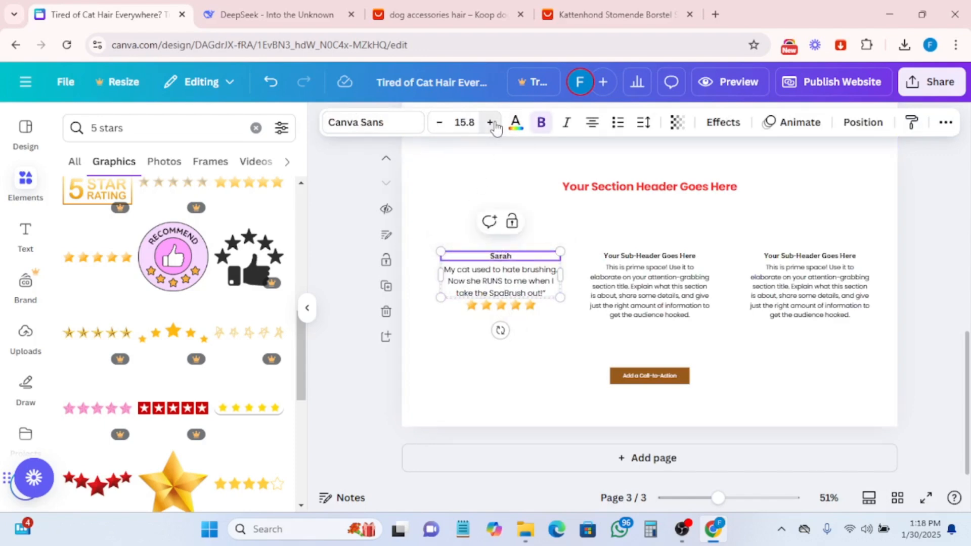
left_click(491, 122)
left_click(490, 122)
left_click(490, 122)
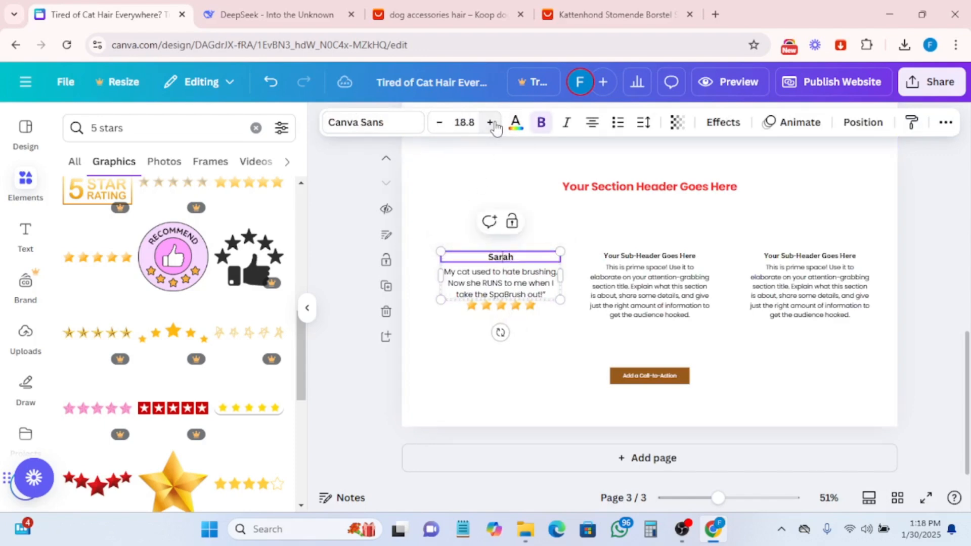
- Move the star rating slightly lower beneath the first testimonial quote
left_click(514, 290)
left_click(501, 307)
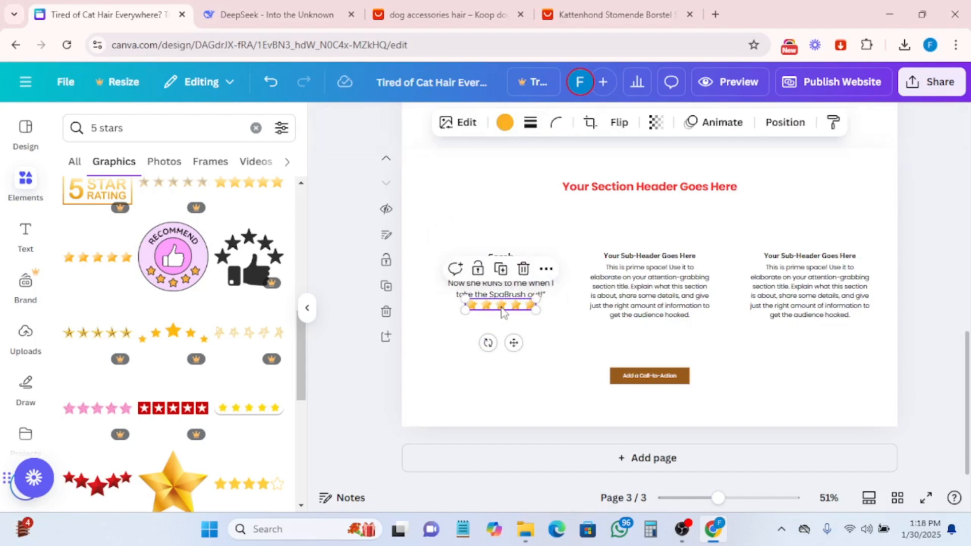
left_click_drag(503, 307, 503, 313)
- Replace the section header text with "What Our Customers Say"
left_click(647, 270)
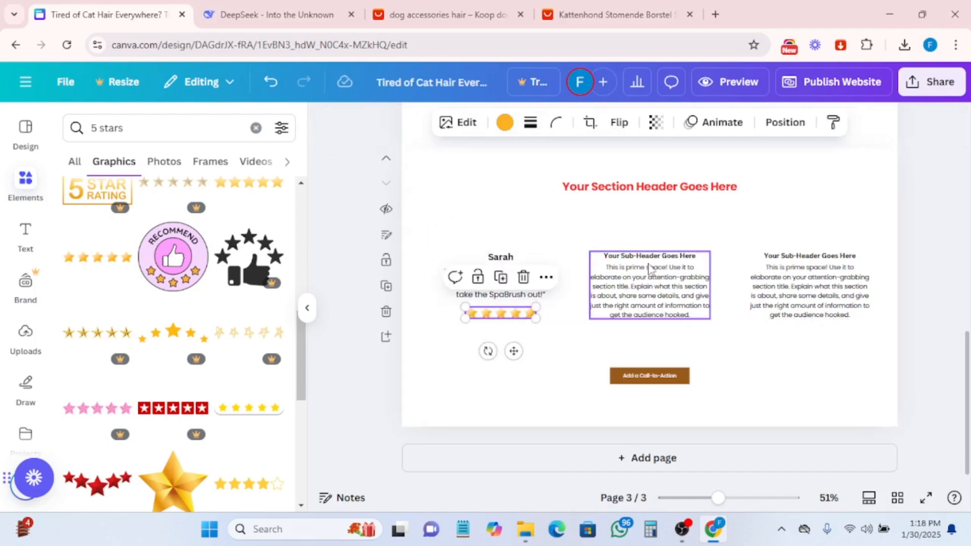
left_click(273, 14)
scroll(422, 237, "down", 3)
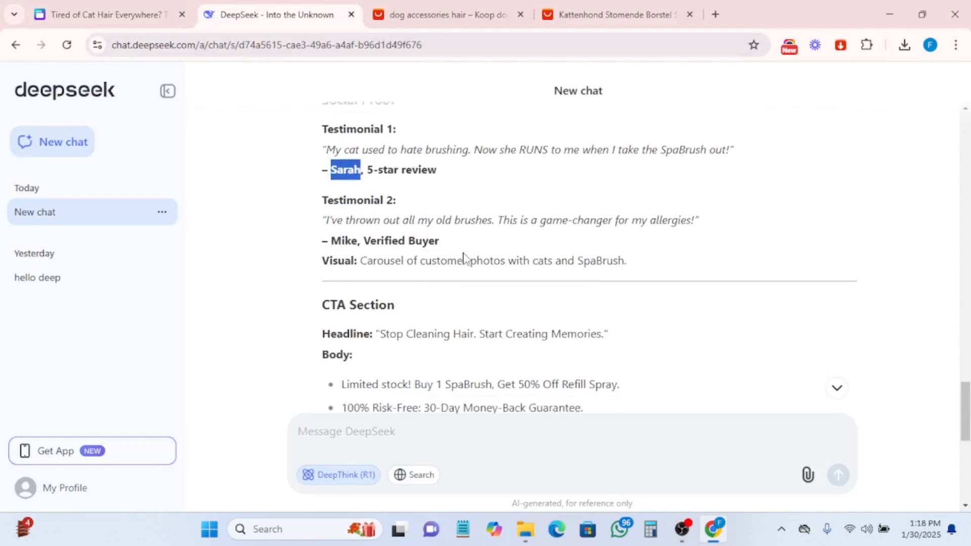
left_click(87, 9)
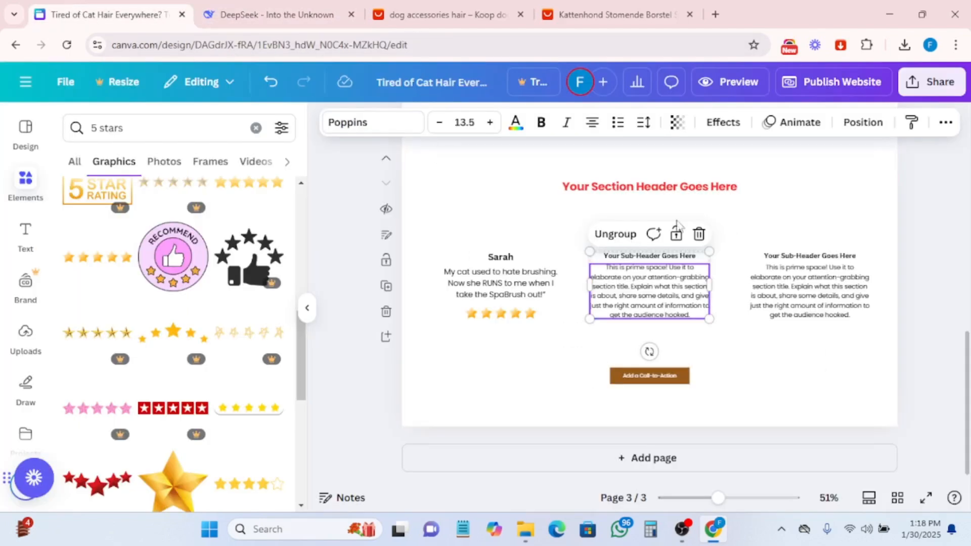
left_click(648, 188)
left_click(649, 190)
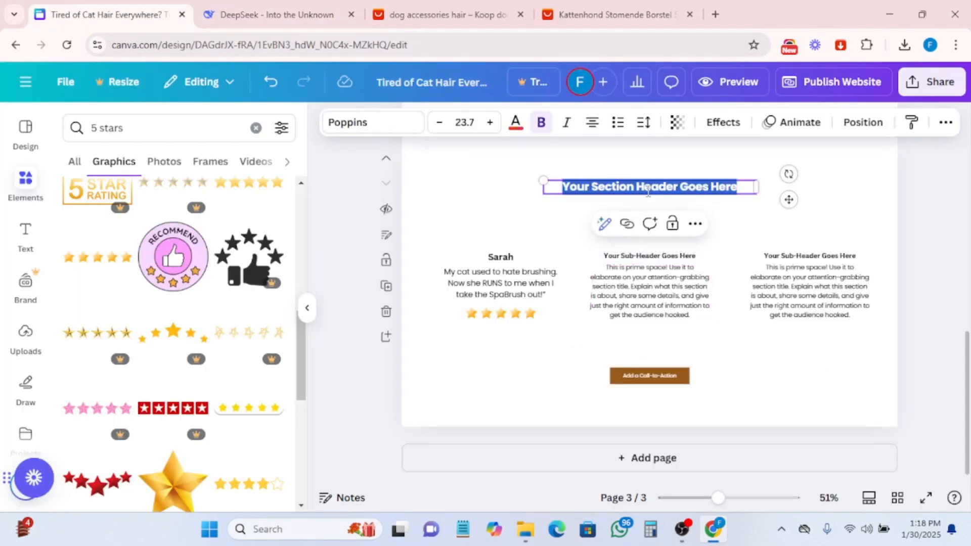
type("What")
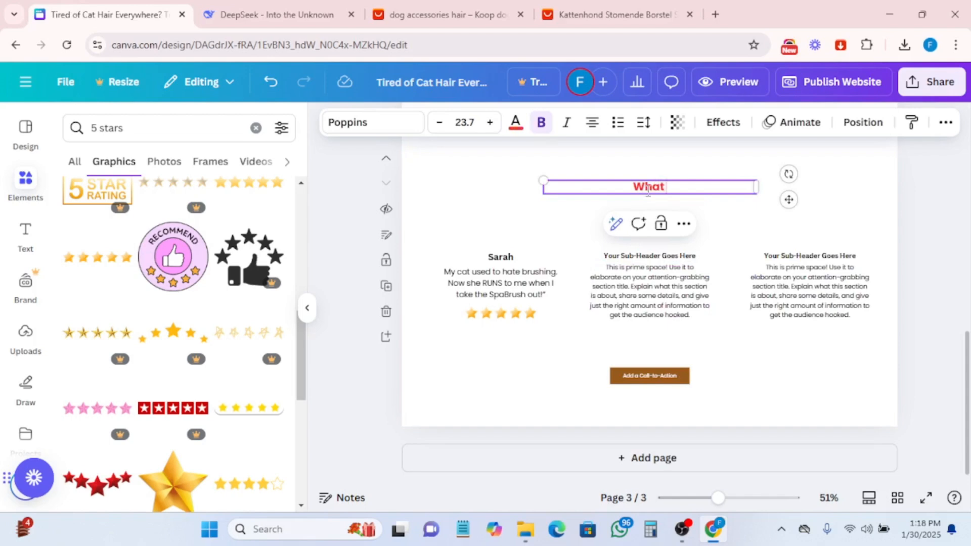
type(" Our Customer")
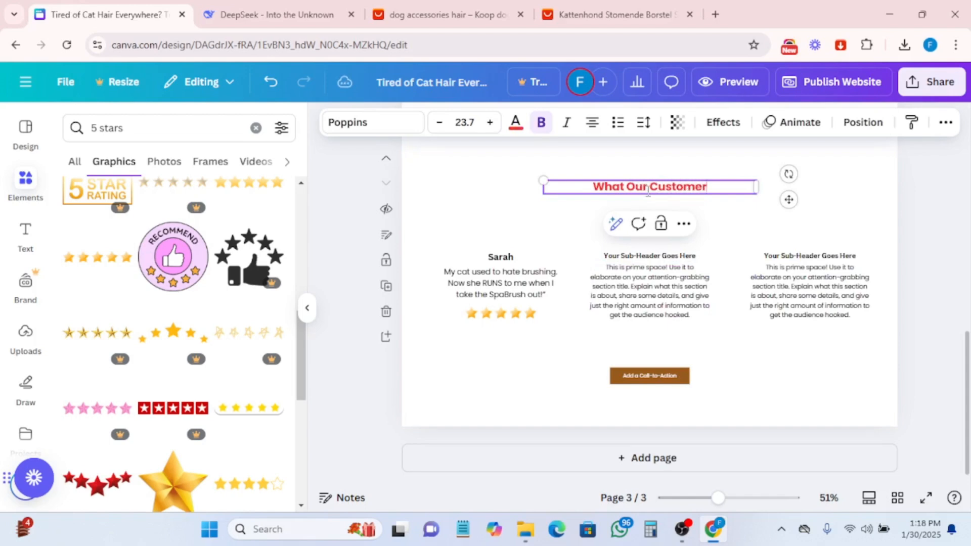
type("s Sa")
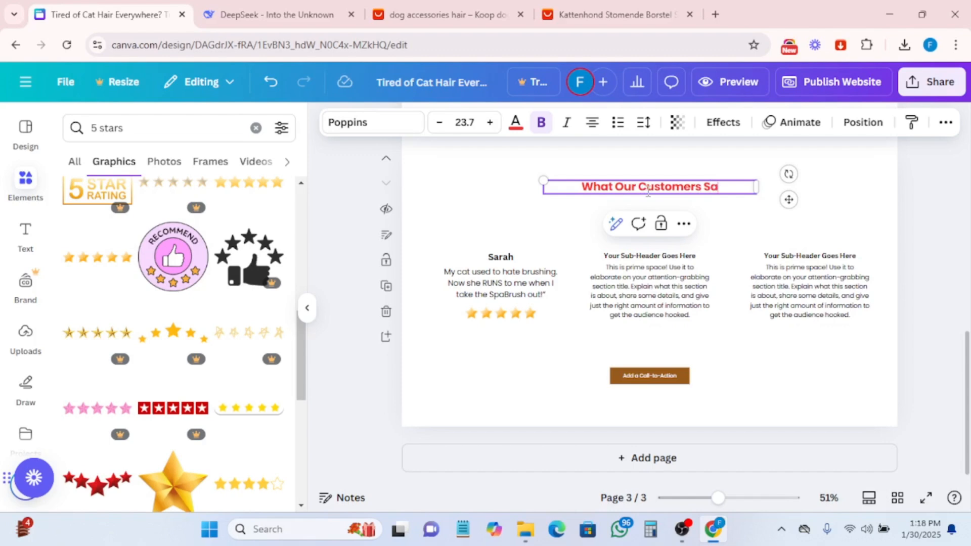
type("y")
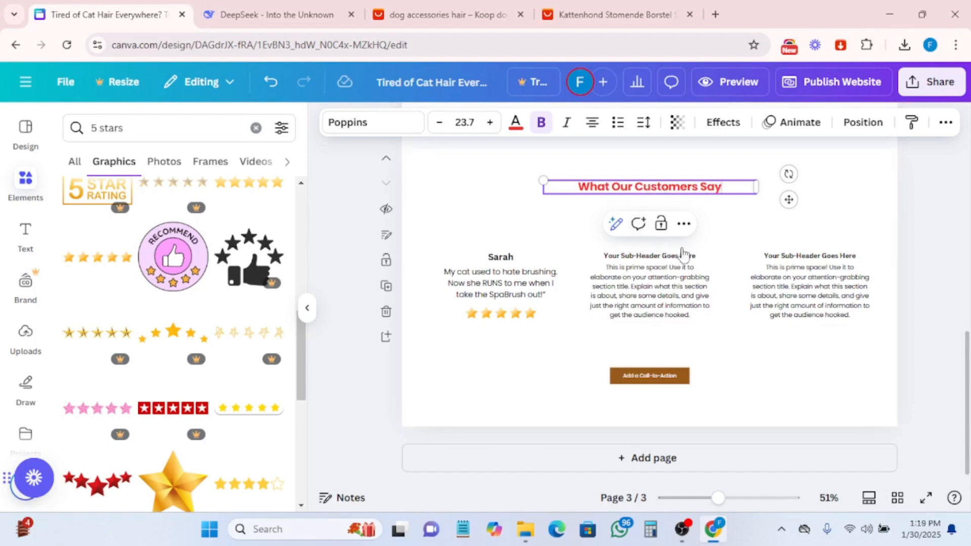
- Change the "What Our Customers Say" header's text colour to black
scroll(715, 298, "up", 10)
scroll(720, 295, "down", 5)
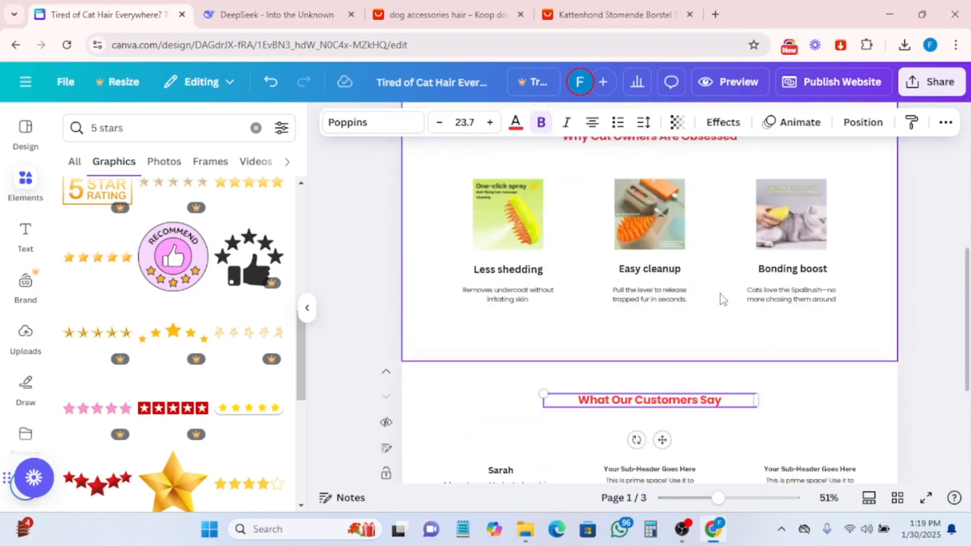
triple_click(649, 403)
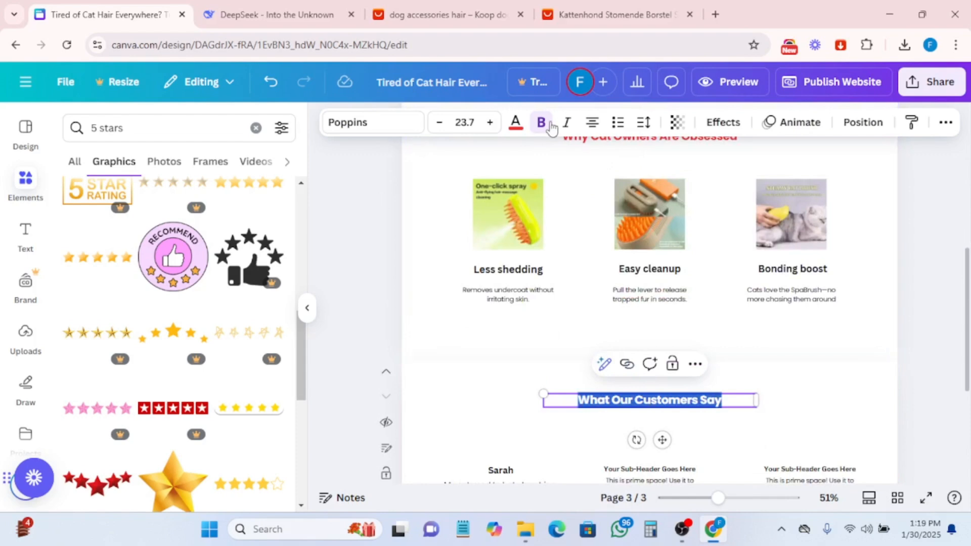
left_click(516, 123)
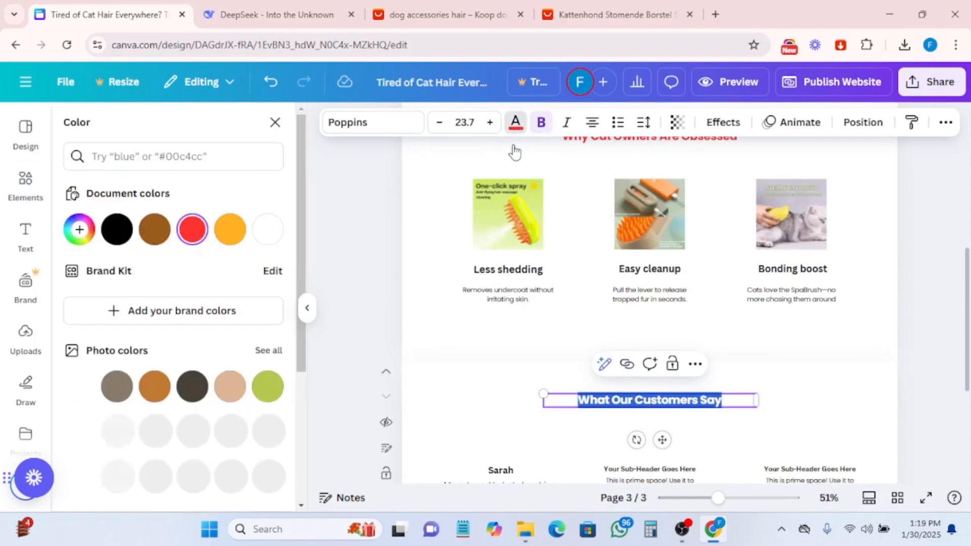
left_click(116, 229)
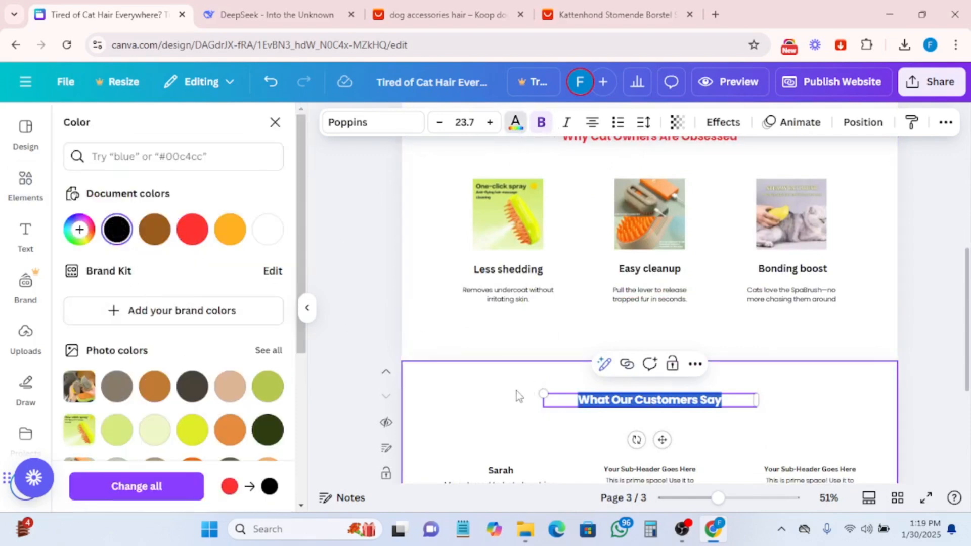
left_click(800, 402)
- Copy the Testimonial 2 quote from DeepSeek and paste it over the second column's body text
scroll(800, 399, "up", 5)
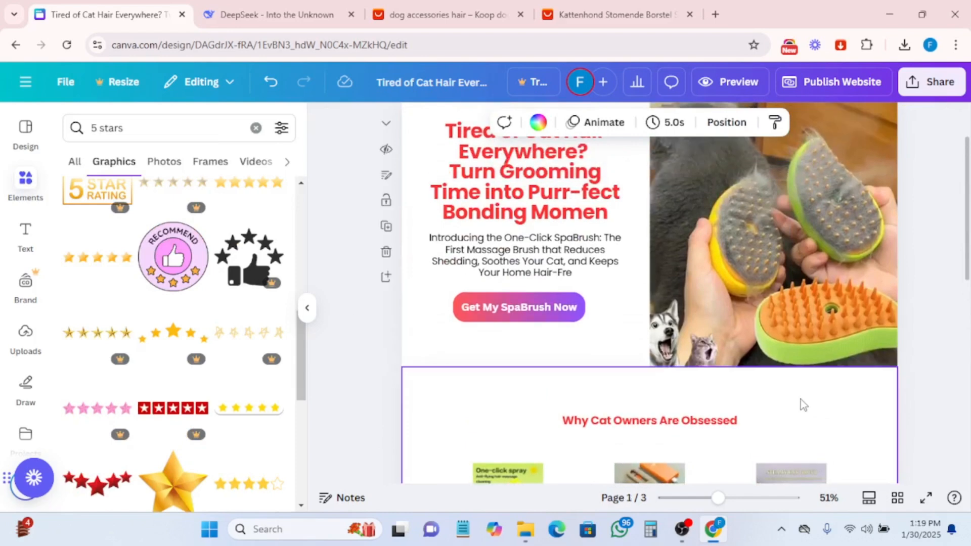
scroll(657, 306, "down", 3)
scroll(717, 360, "down", 4)
scroll(718, 360, "down", 3)
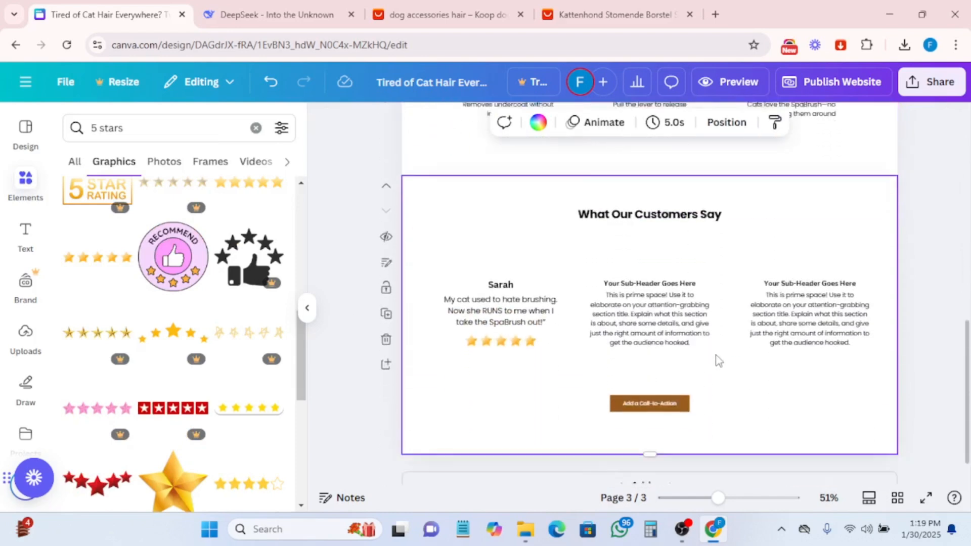
left_click(508, 285)
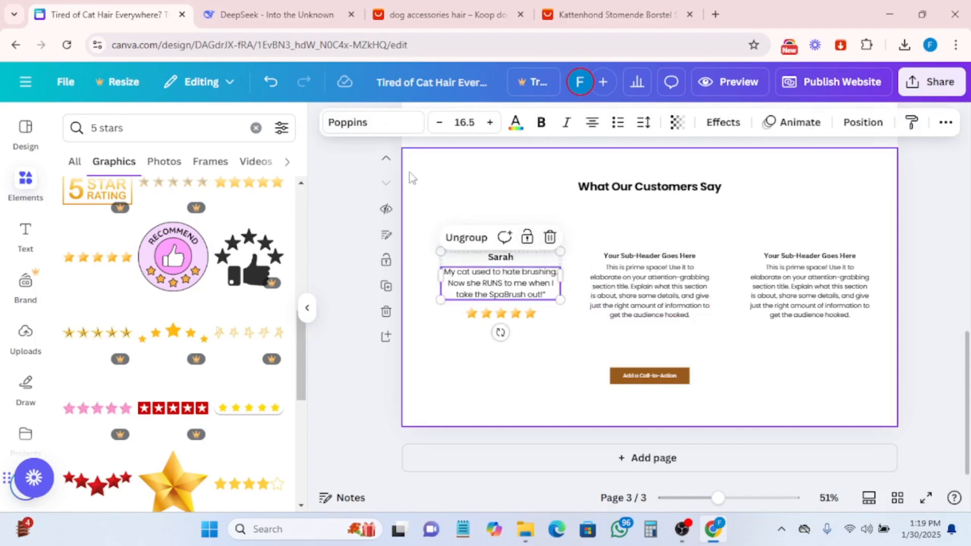
left_click(303, 22)
scroll(404, 247, "down", 5)
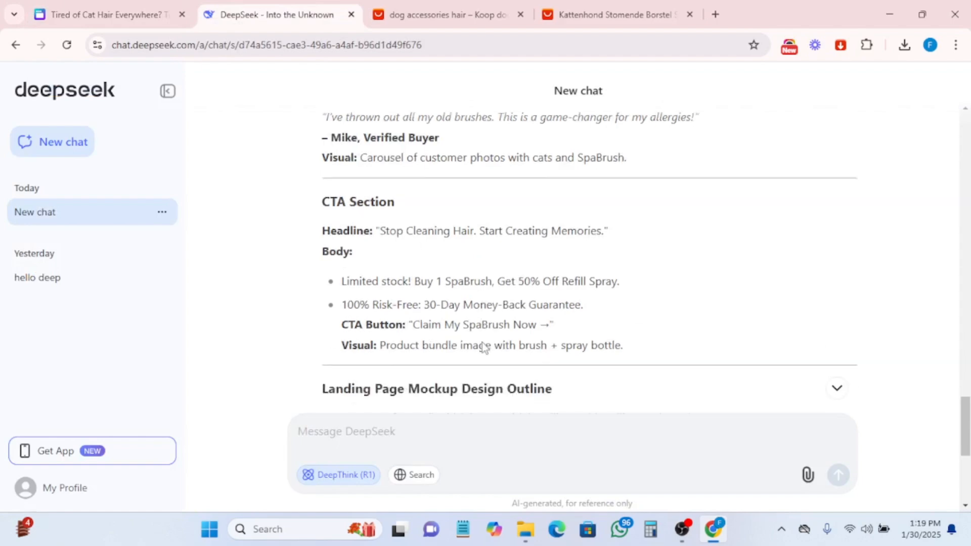
scroll(475, 344, "down", 2)
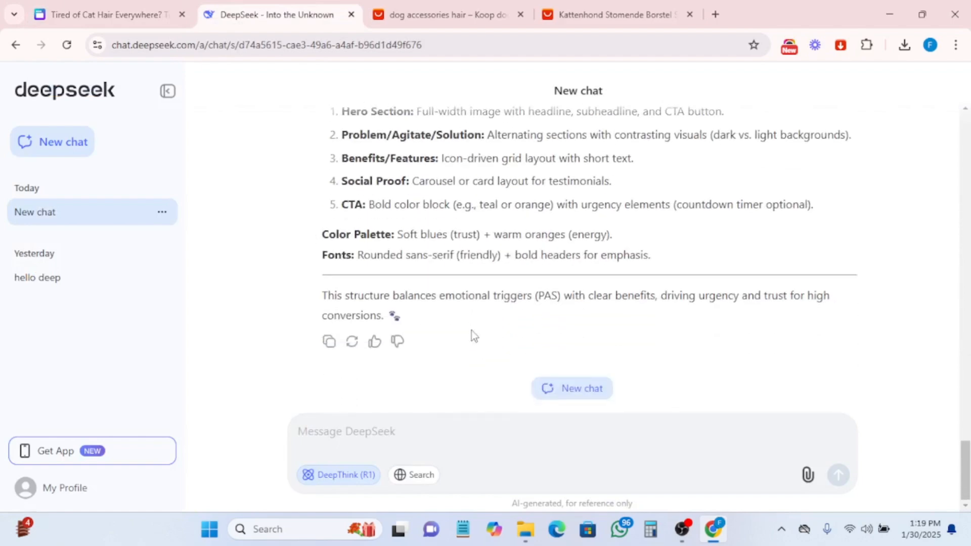
scroll(473, 336, "up", 8)
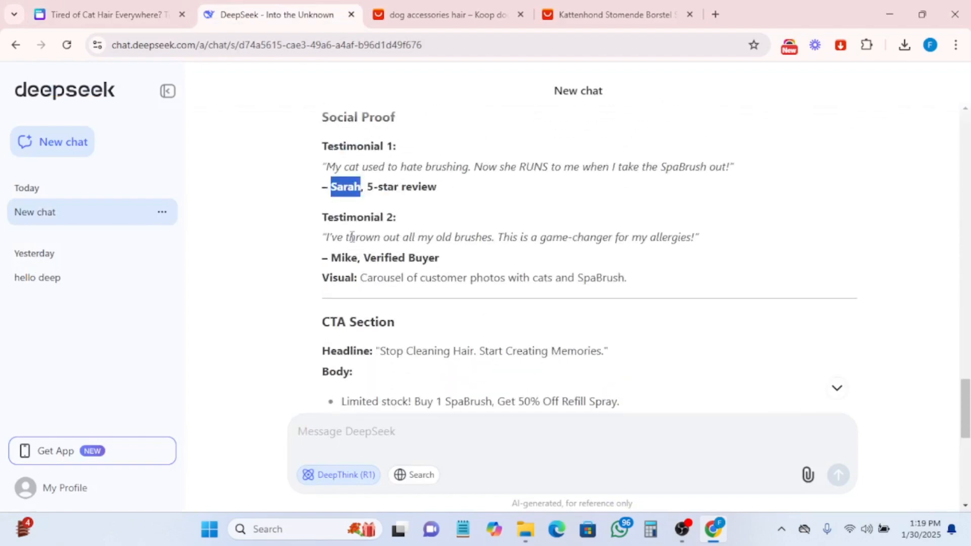
left_click_drag(327, 236, 709, 250)
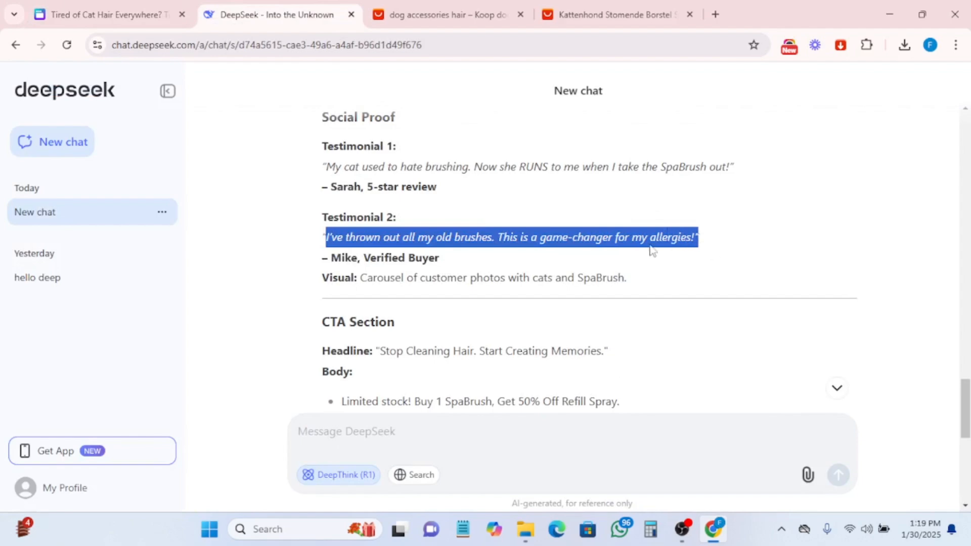
right_click(643, 229)
left_click(386, 245)
left_click(141, 15)
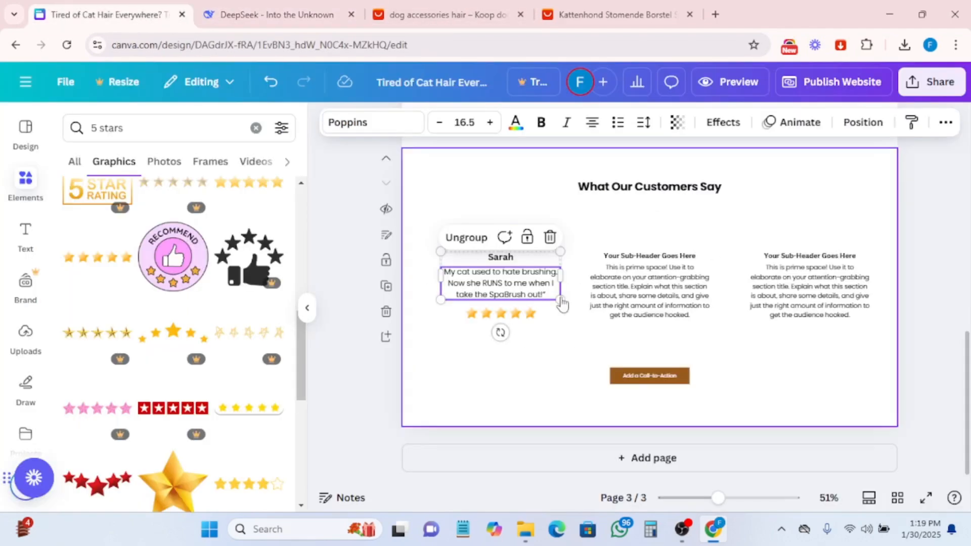
left_click(625, 282)
left_click(626, 279)
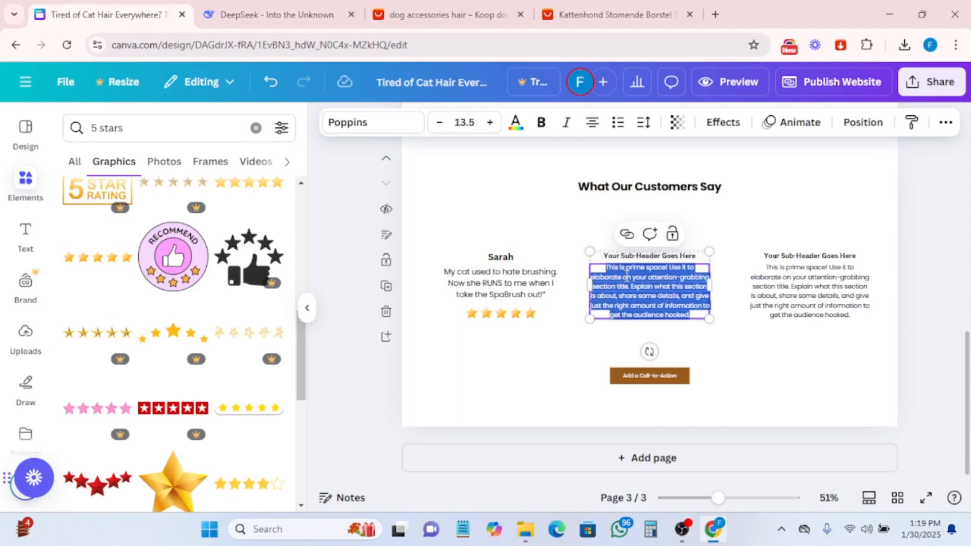
key("ctrl+v")
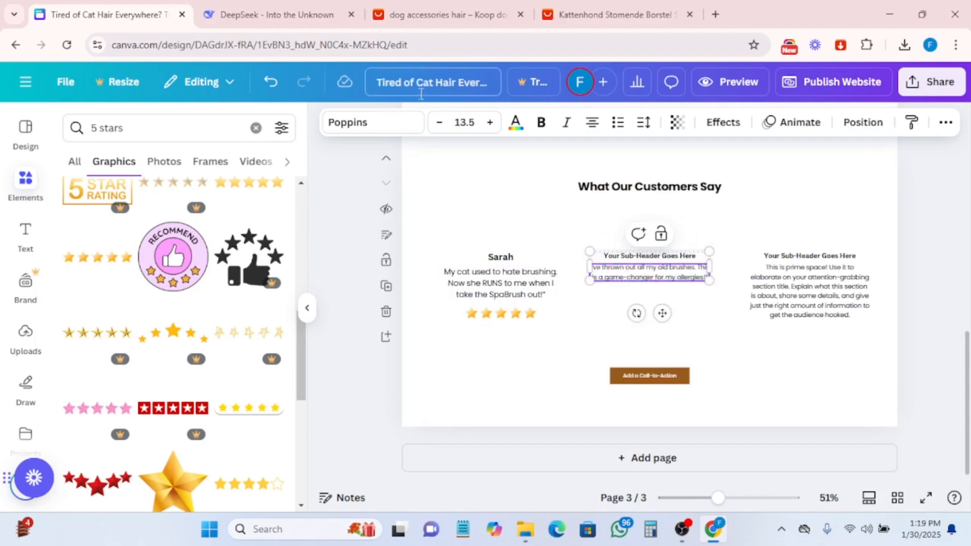
- Set the second testimonial quote's font size to 16.5 to match the first quote
left_click(489, 124)
left_click(489, 123)
left_click(488, 124)
left_click(489, 123)
left_click(488, 123)
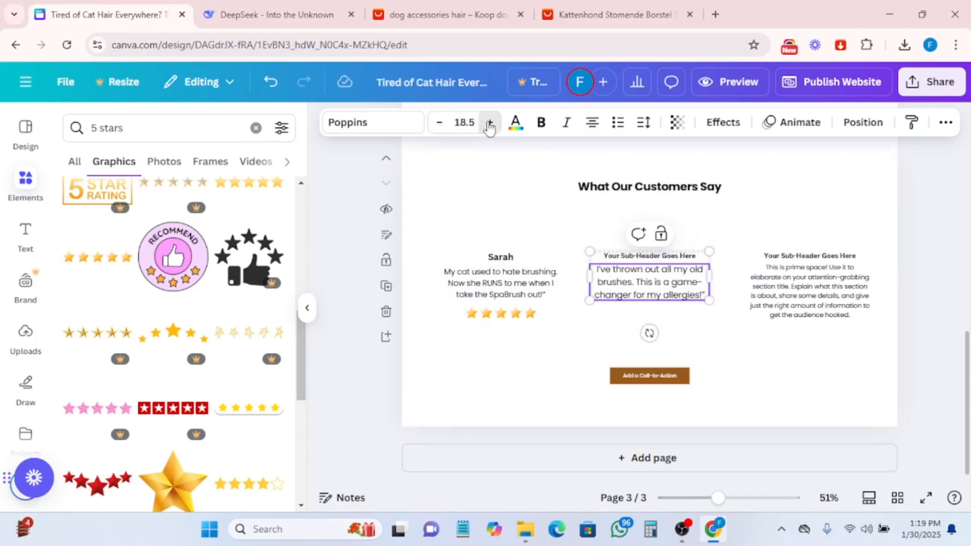
left_click(488, 123)
left_click(489, 124)
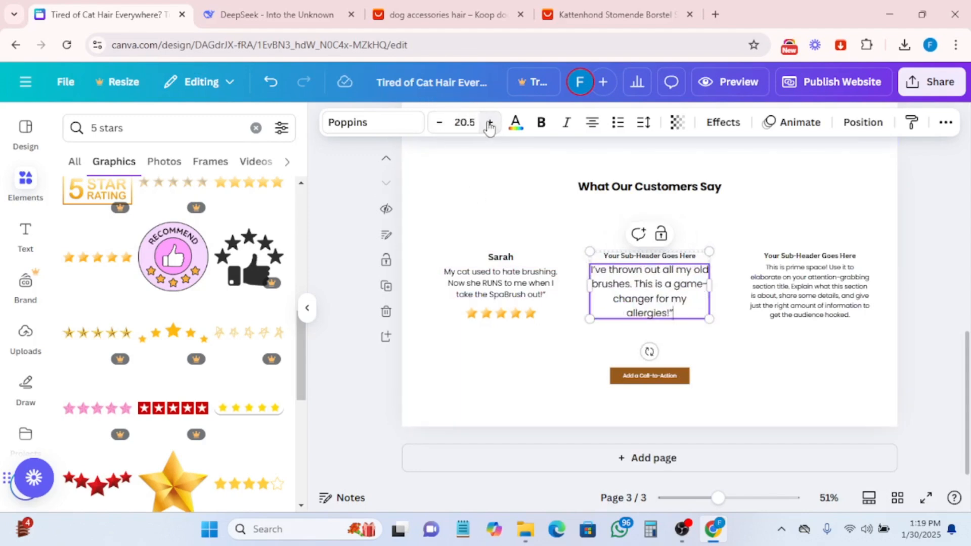
left_click(439, 123)
left_click(439, 124)
left_click(439, 123)
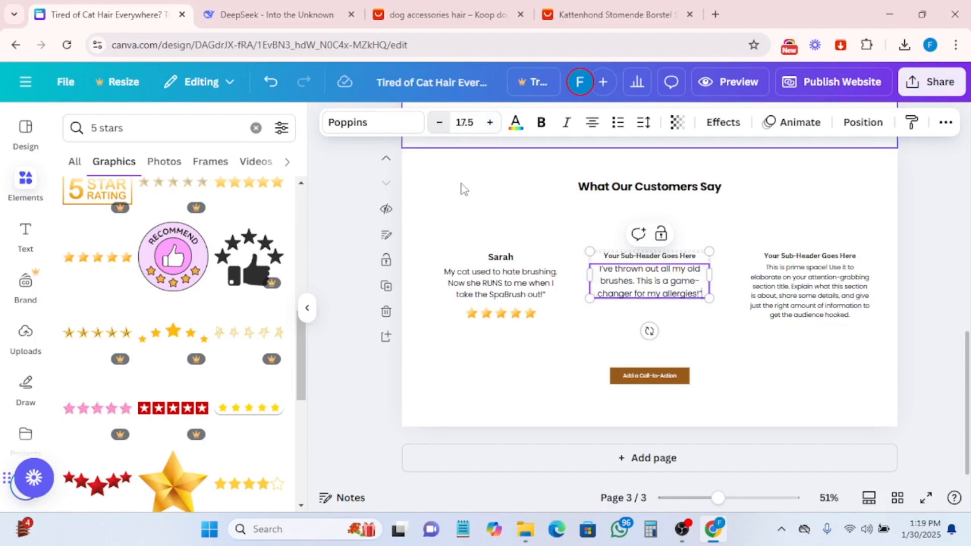
left_click(495, 289)
left_click(495, 289)
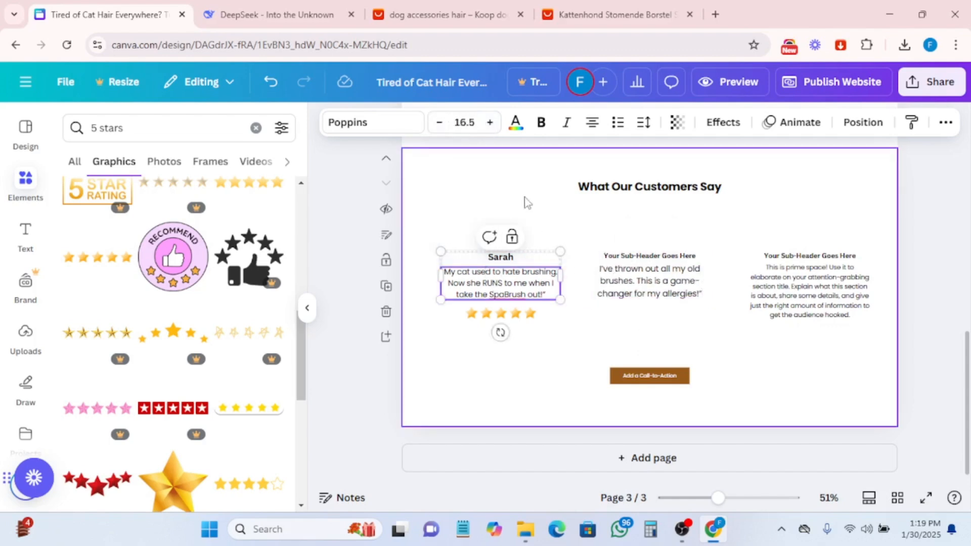
left_click(648, 274)
double_click(647, 268)
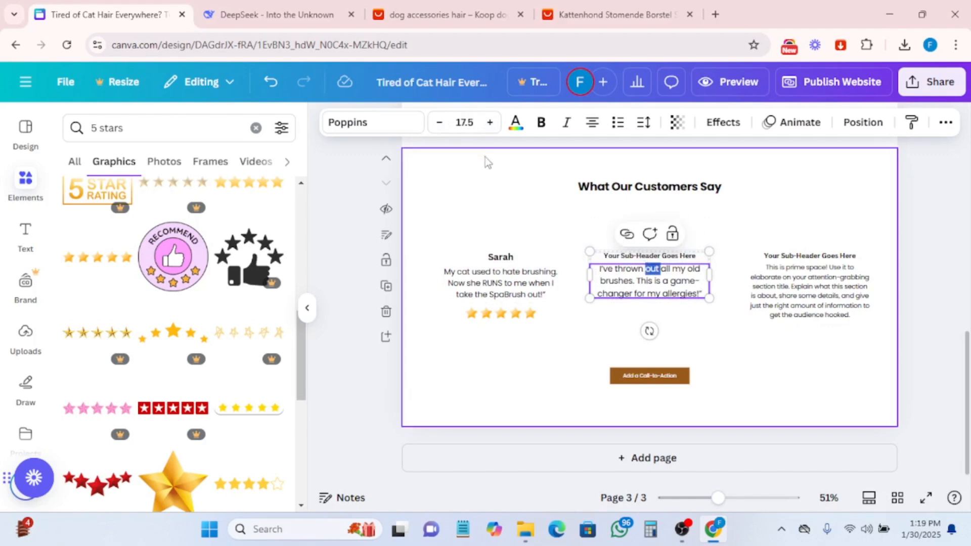
left_click(439, 123)
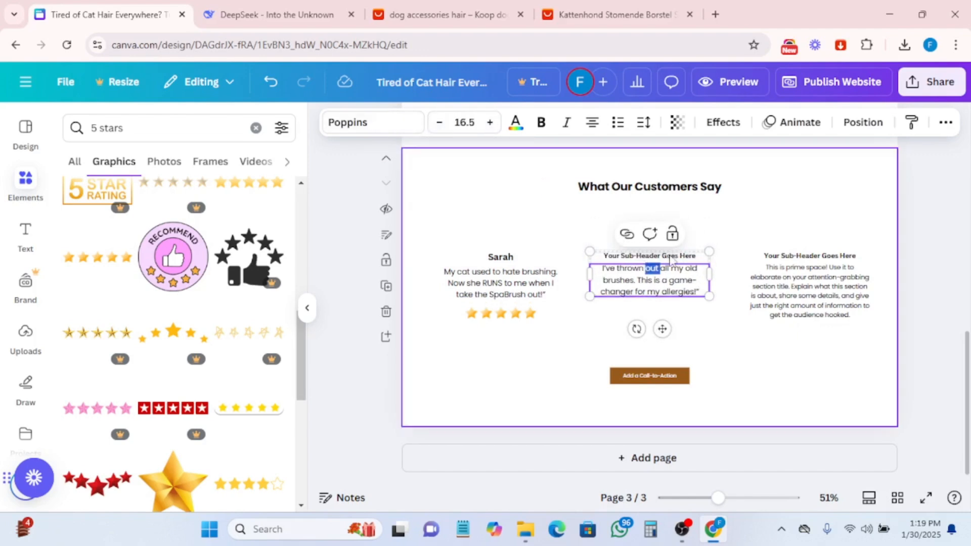
- Copy the Testimonial 2 reviewer's name from DeepSeek and paste it over the second column's sub-header
left_click(221, 14)
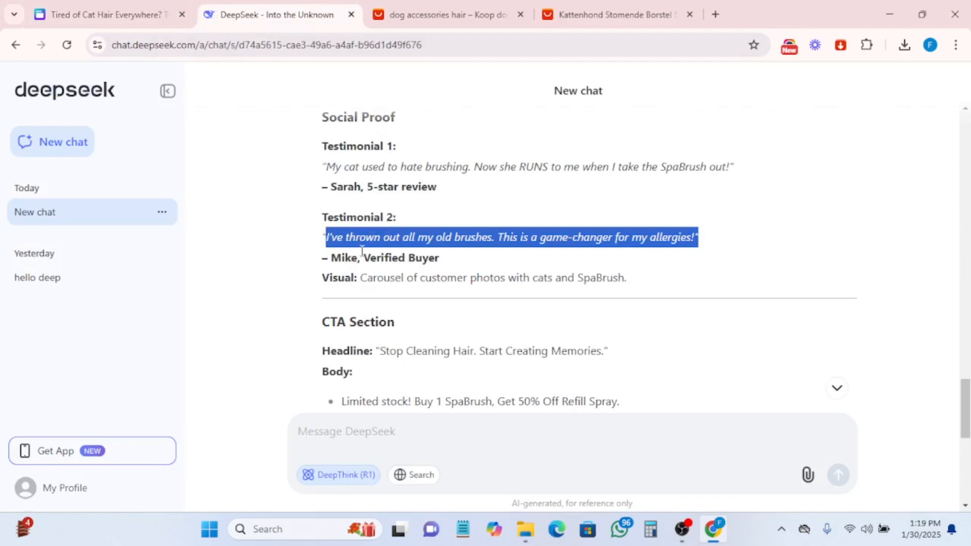
double_click(333, 257)
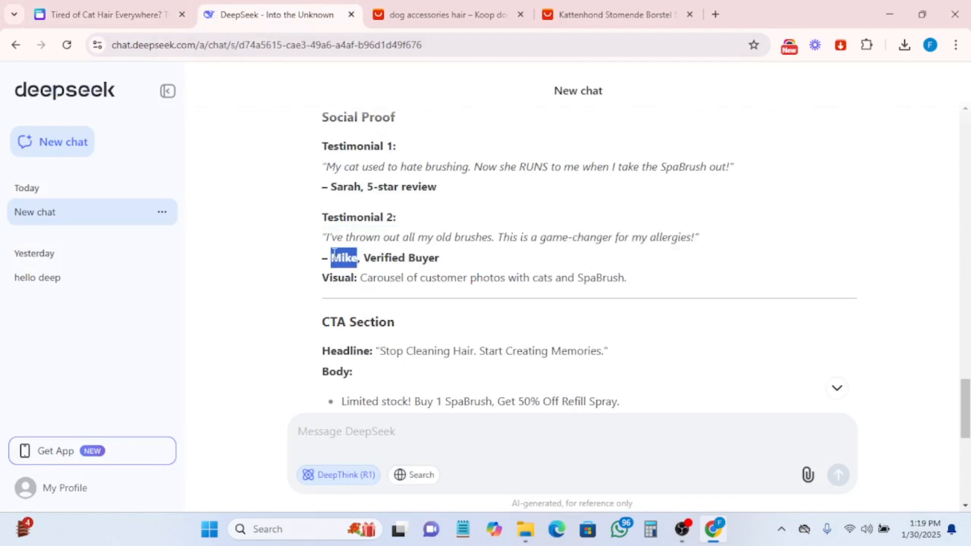
left_click(102, 15)
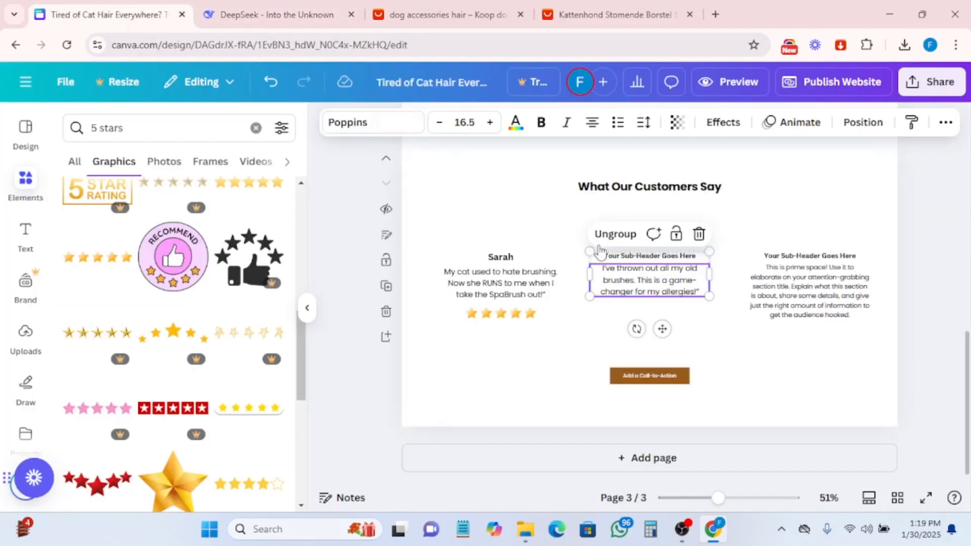
double_click(638, 258)
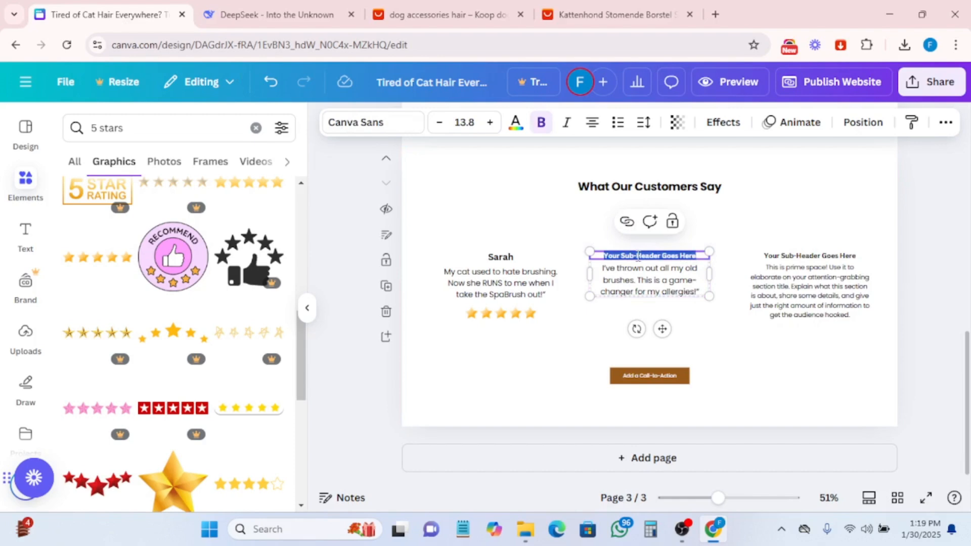
key("ctrl+v")
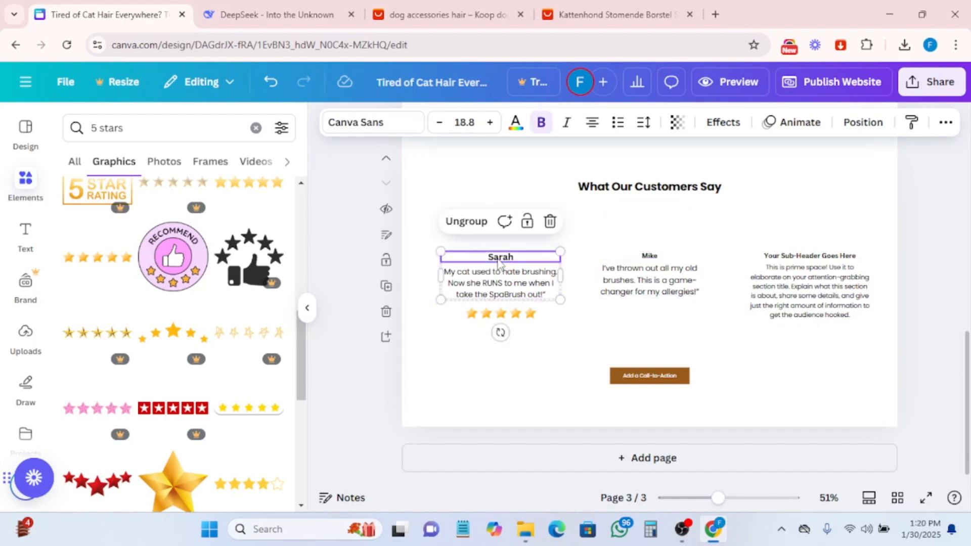
- Enlarge the second column's reviewer name to 18.8 to match the first column
left_click(648, 256)
left_click(489, 129)
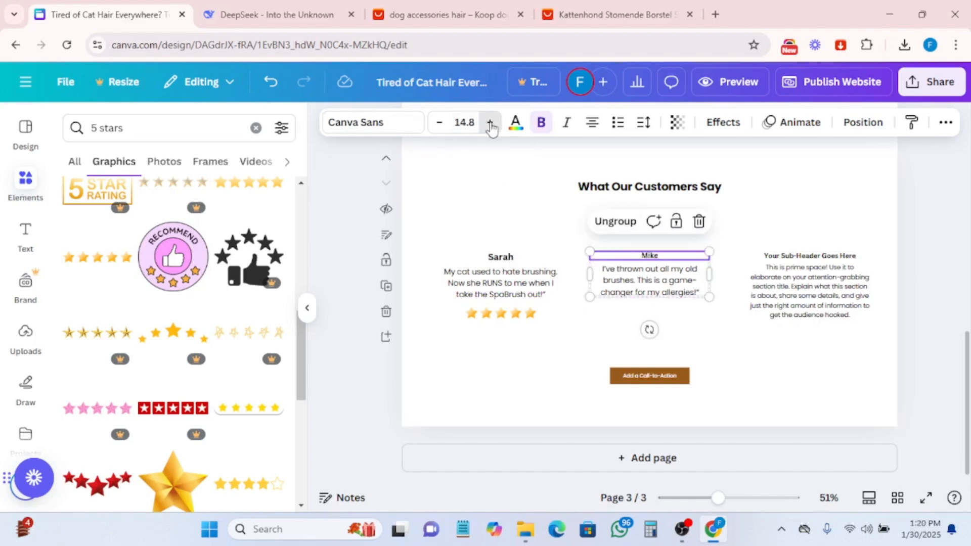
left_click(490, 129)
left_click(489, 130)
left_click(489, 129)
left_click(489, 129)
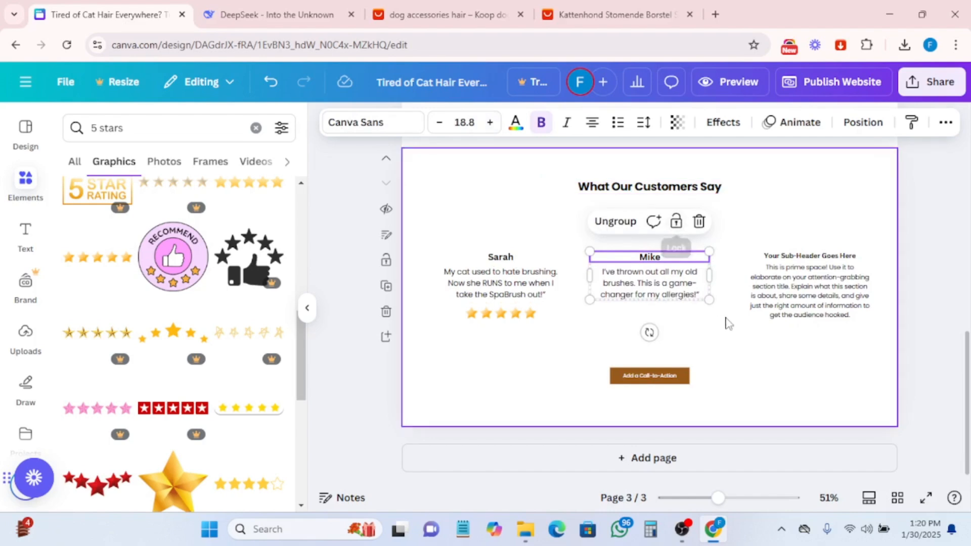
- Duplicate the five-star rating under the first testimonial and place the copy under the second testimonial
left_click(798, 293)
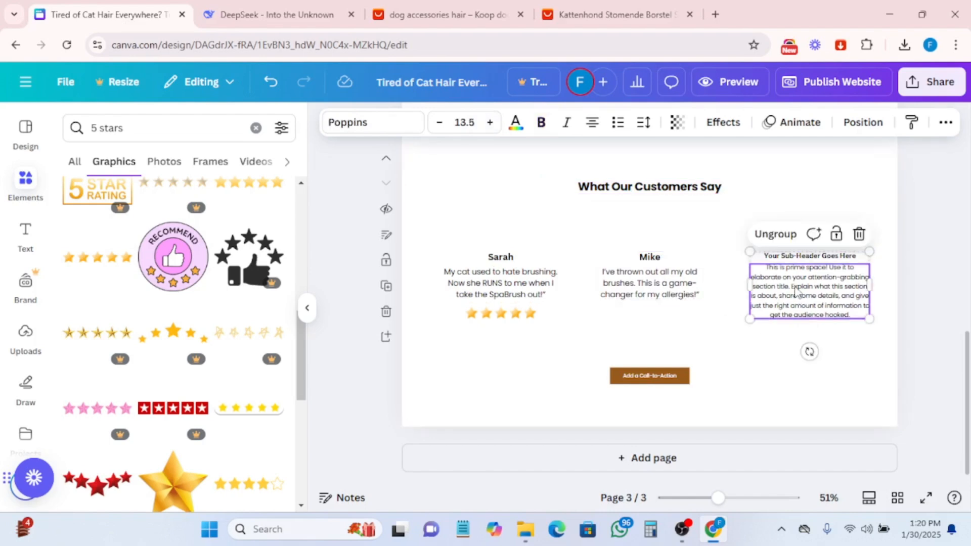
left_click(500, 314)
left_click(501, 278)
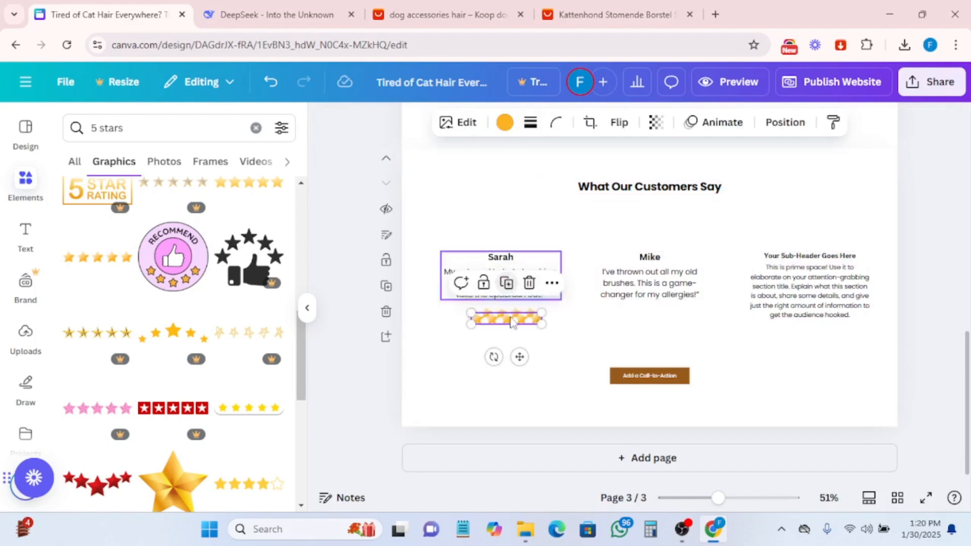
left_click_drag(510, 317, 653, 312)
- Copy the "Get My SpaBrush Now" button from the hero section on page 1
left_click(785, 290)
left_click(654, 285)
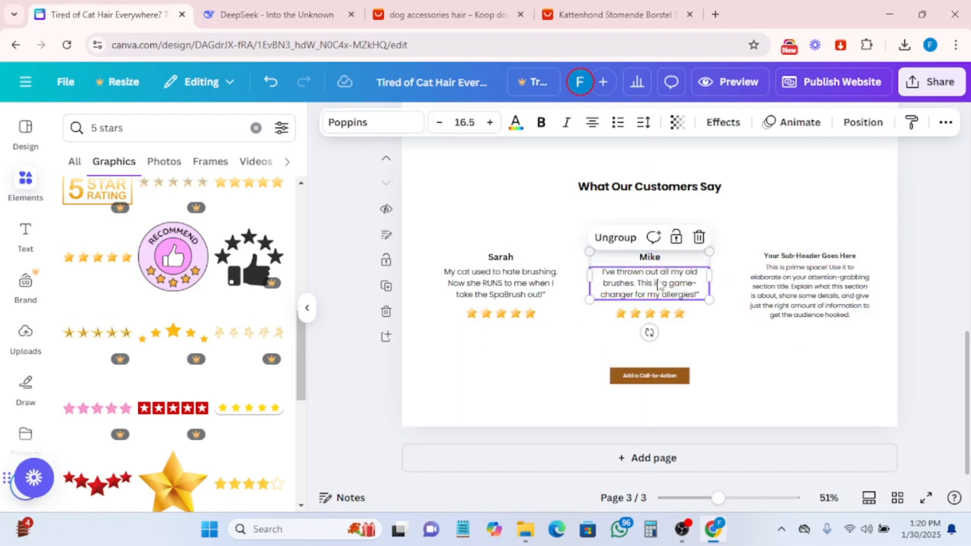
left_click(799, 303)
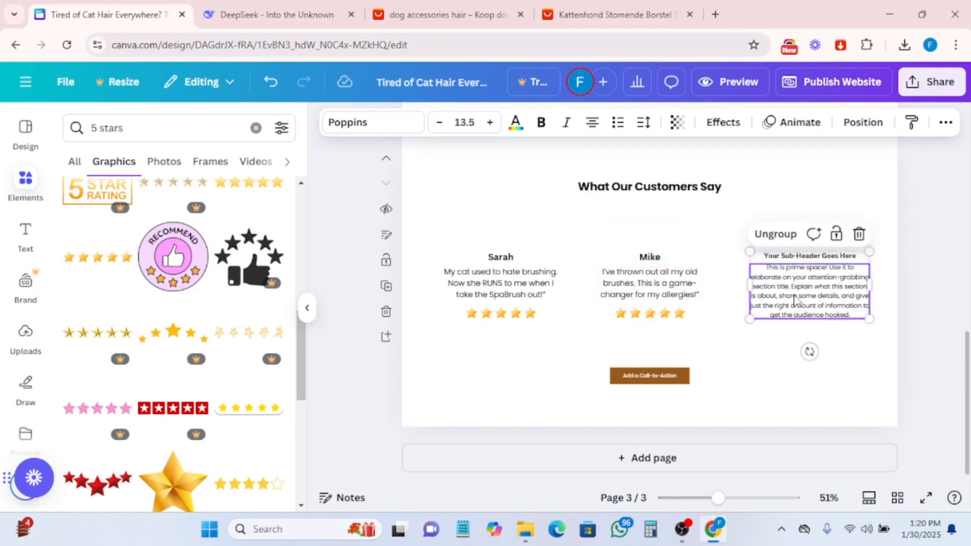
double_click(798, 304)
scroll(611, 328, "up", 15)
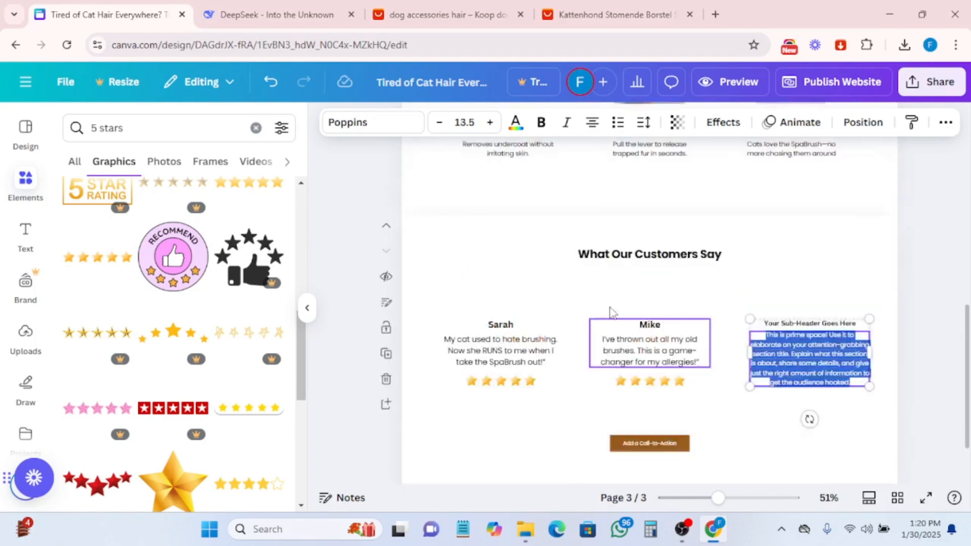
left_click(525, 305)
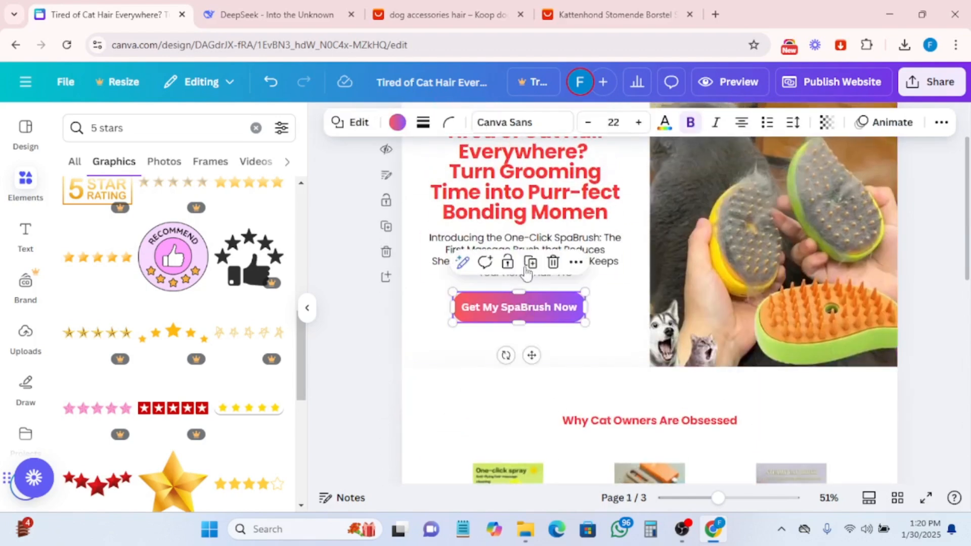
left_click(576, 261)
- Delete the placeholder call-to-action button and its background shape from the testimonials page
scroll(600, 320, "down", 12)
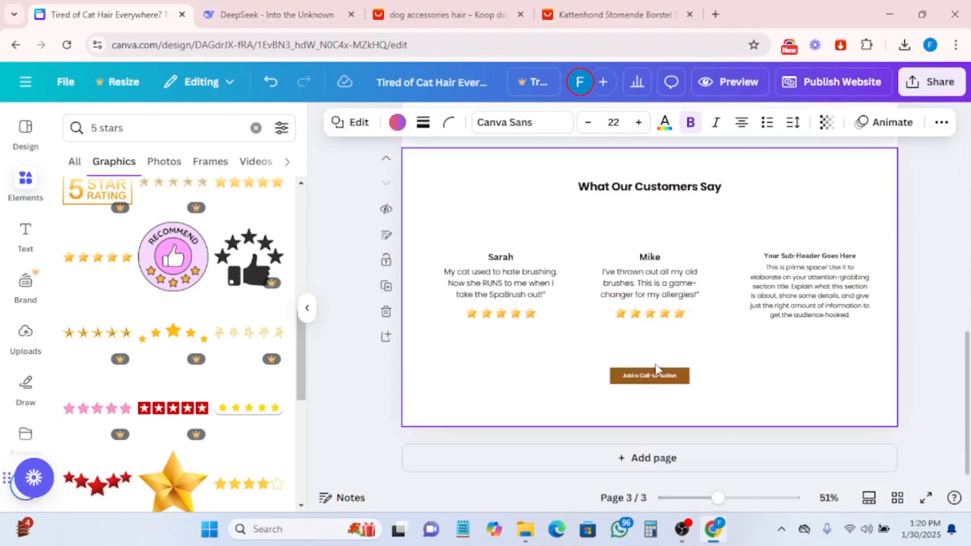
left_click(627, 373)
right_click(647, 375)
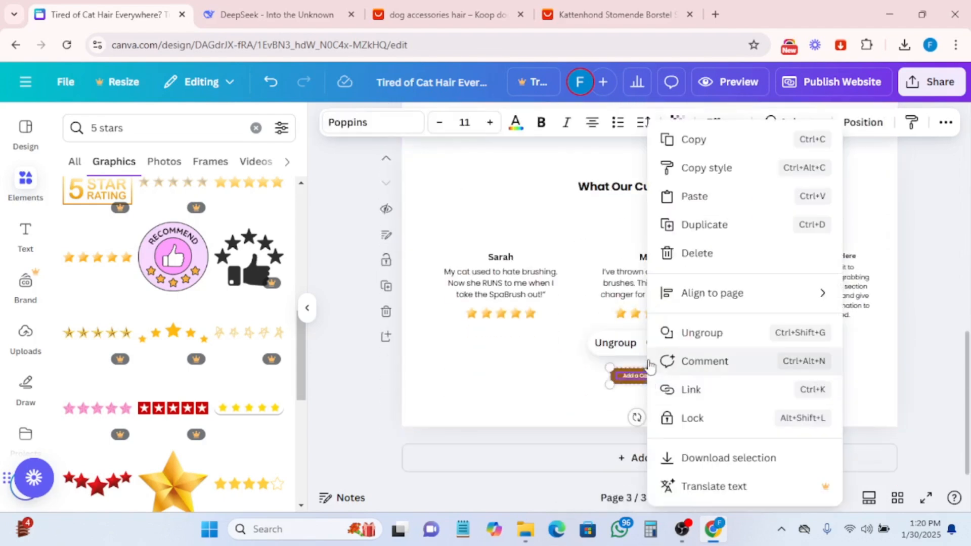
left_click(683, 254)
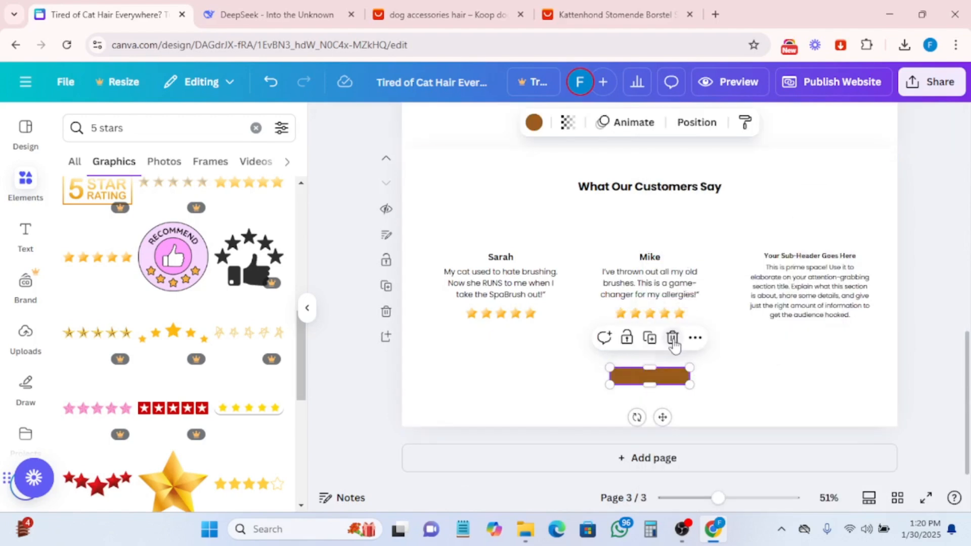
left_click(671, 337)
- Paste the "Get My SpaBrush Now" button into the testimonials page and center it below the testimonials
right_click(658, 374)
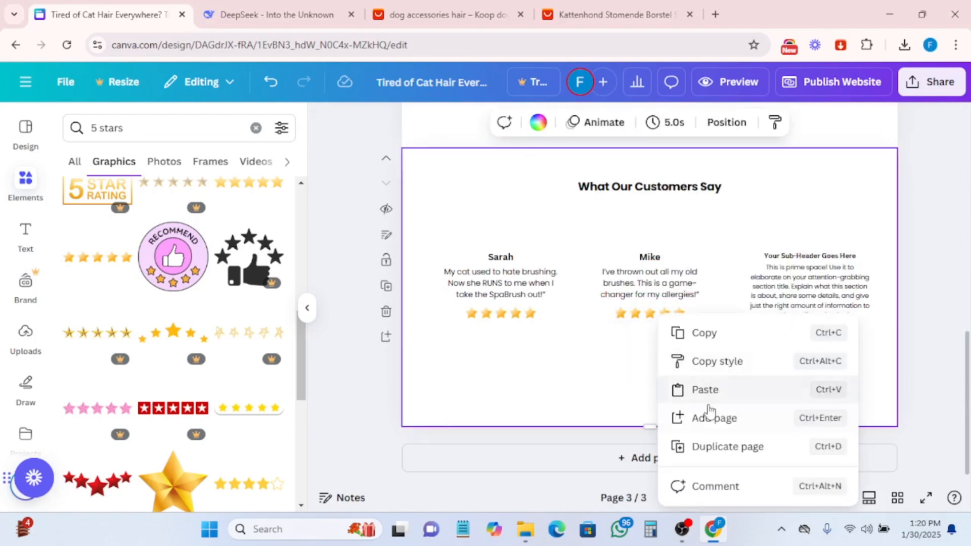
left_click(699, 390)
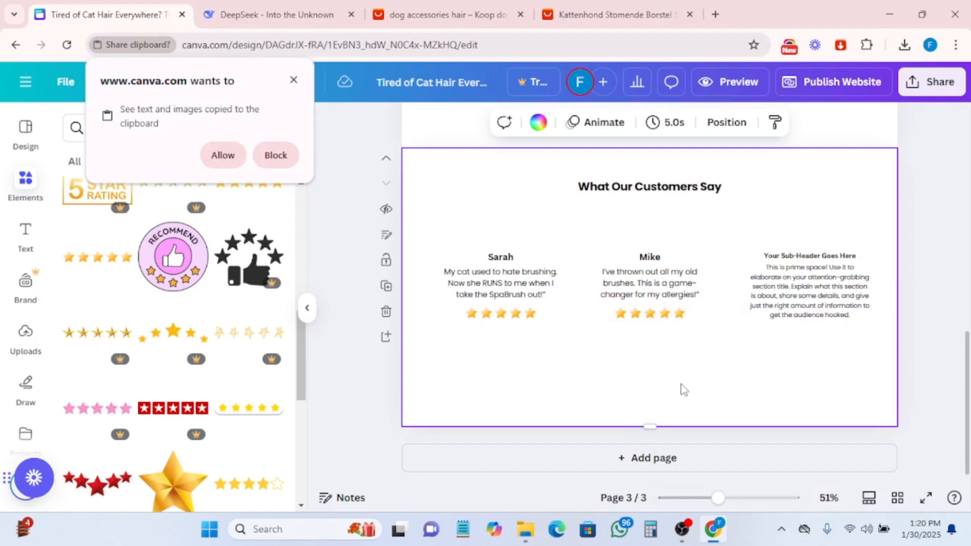
left_click(212, 160)
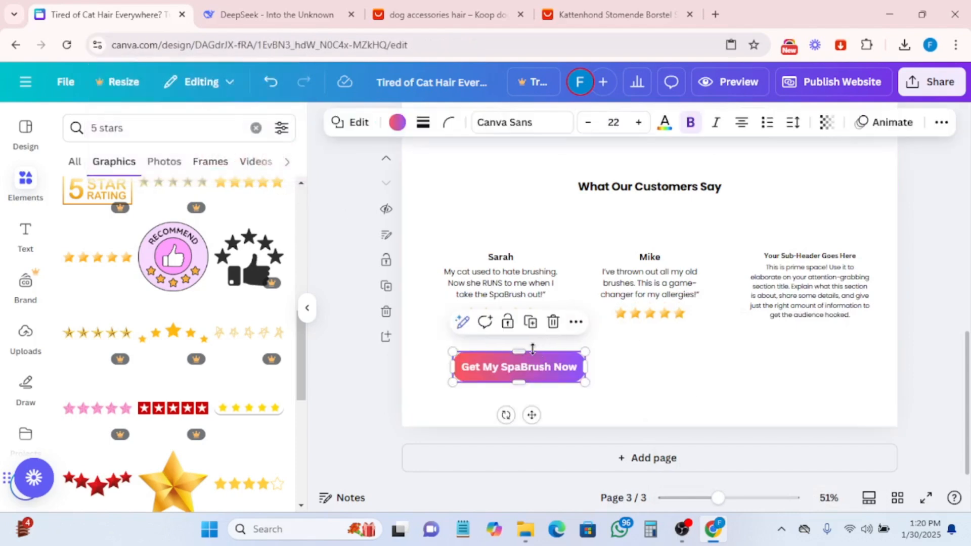
left_click_drag(532, 371, 672, 366)
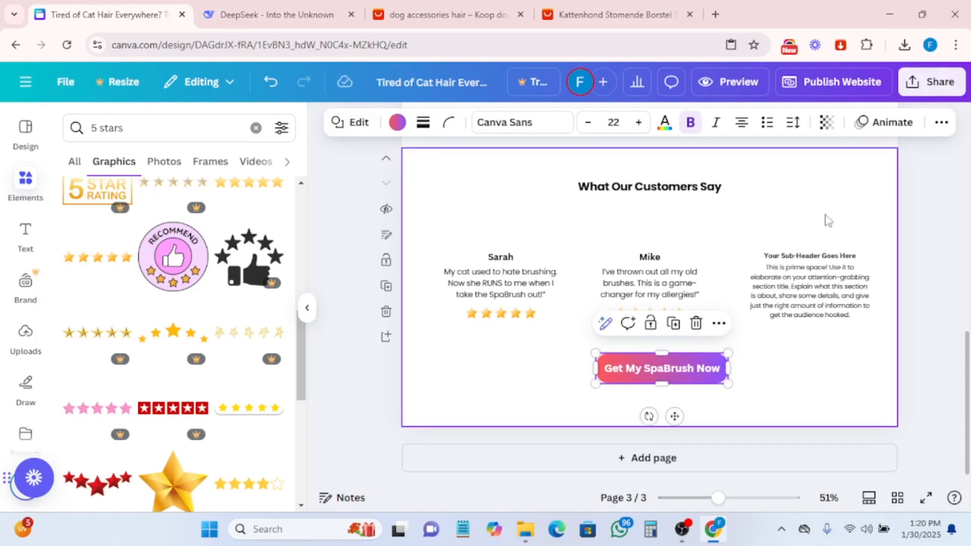
- Copy the Testimonial 2 quote in DeepSeek
left_click(799, 296)
left_click(225, 9)
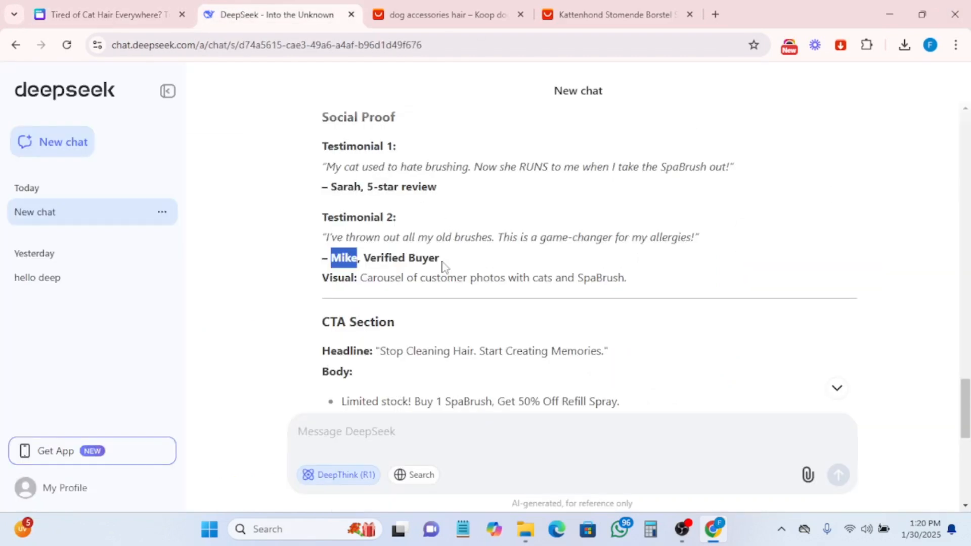
scroll(389, 316, "down", 2)
scroll(417, 288, "up", 2)
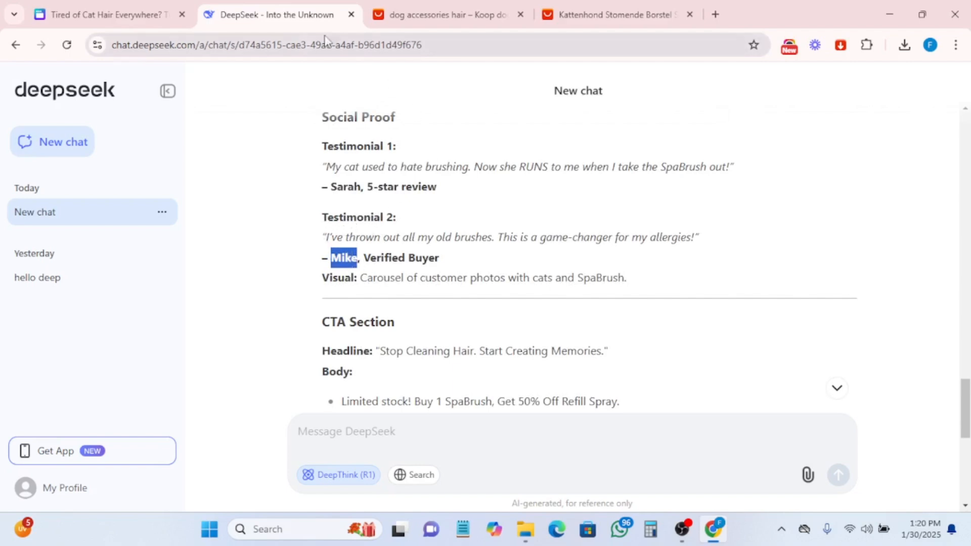
left_click_drag(321, 236, 733, 240)
right_click(614, 241)
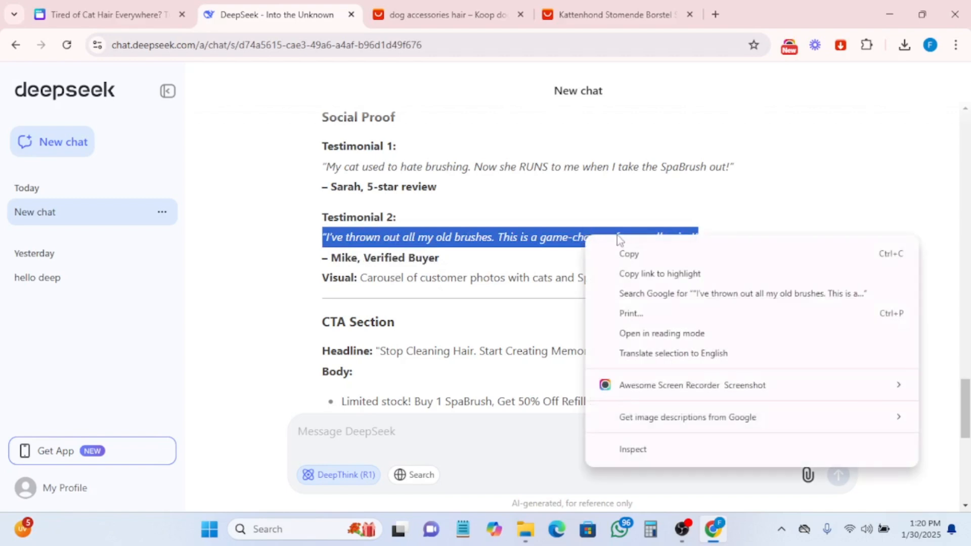
left_click(624, 253)
- Replace the third column's body text with the copied quote
left_click(81, 15)
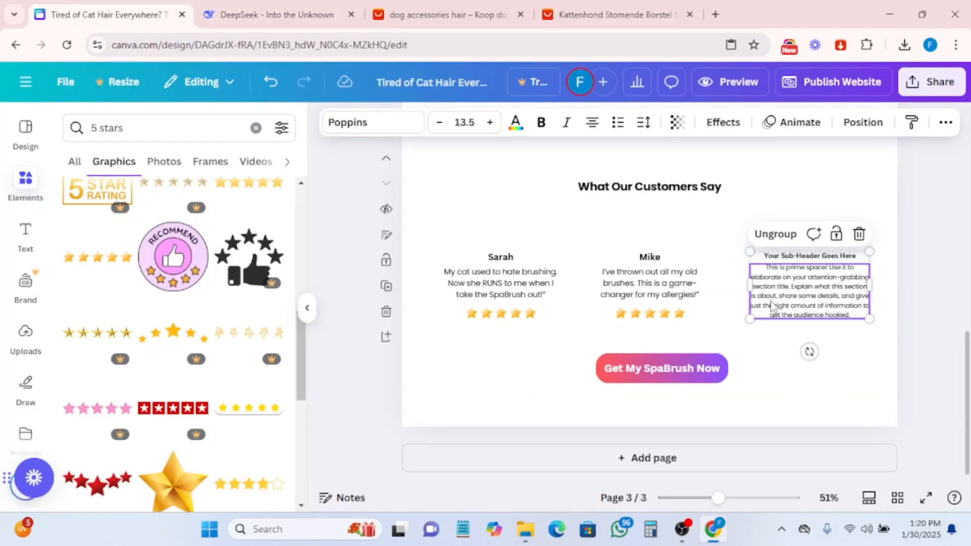
double_click(784, 292)
left_click(789, 286)
key("ctrl+a")
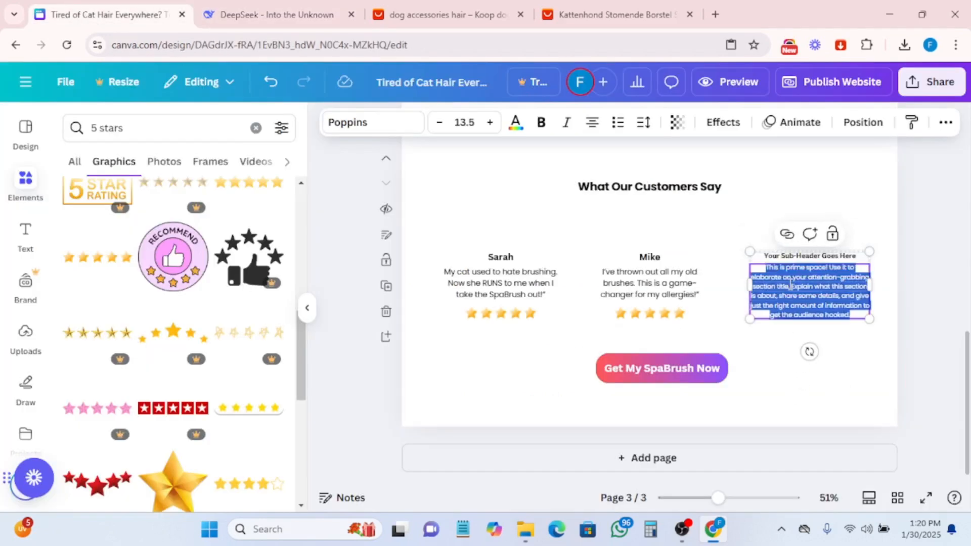
key("ctrl+v")
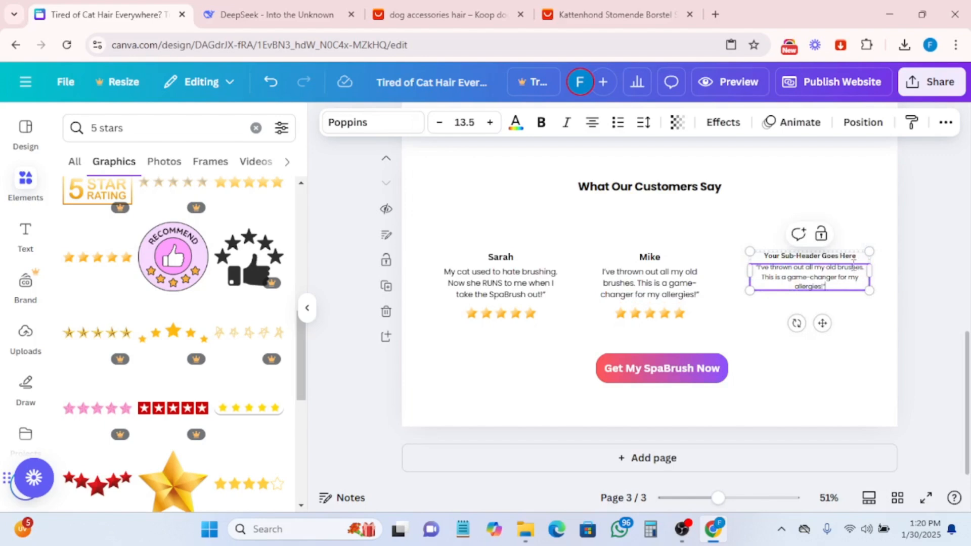
- Replace the third column's sub-header with a reviewer name and set its font size to 18.8
left_click(793, 256)
double_click(792, 256)
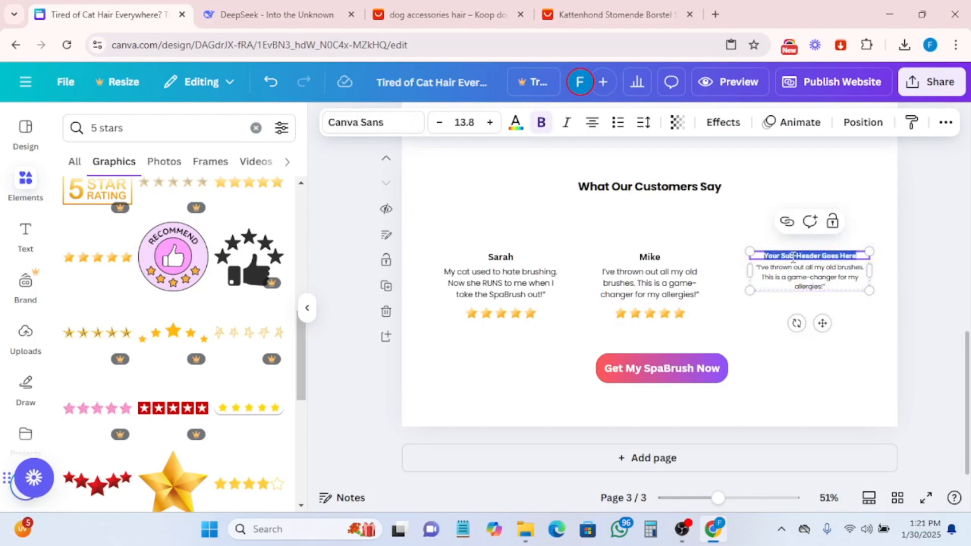
type("Fa")
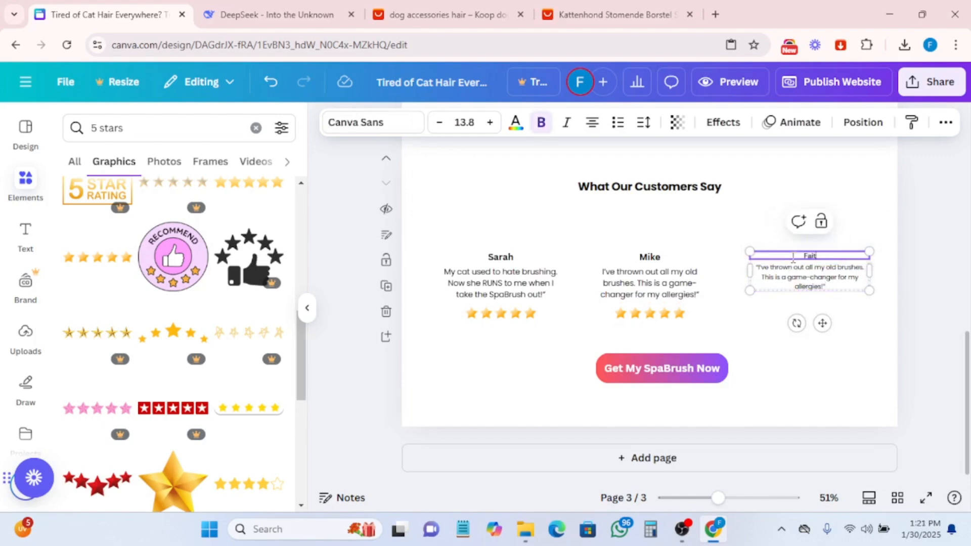
type("ith")
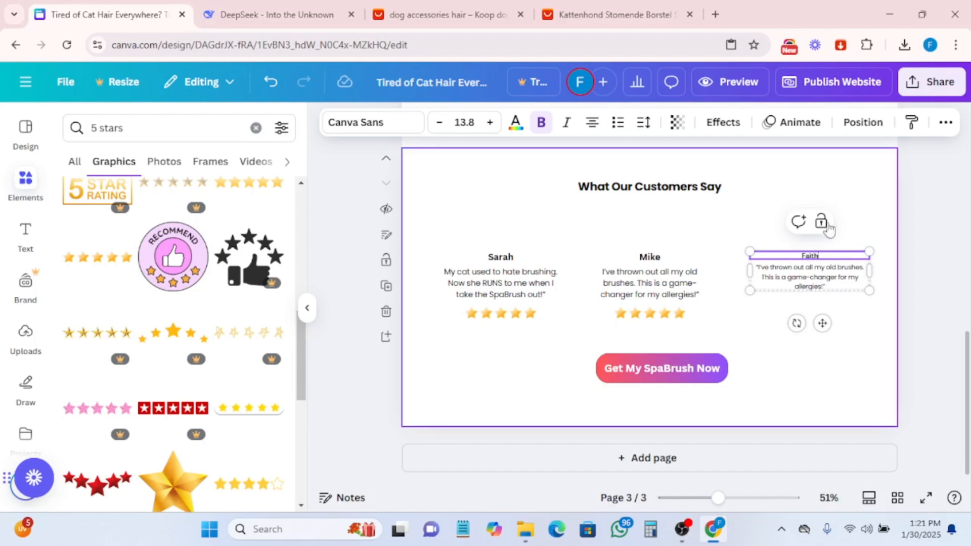
left_click(490, 123)
left_click(490, 123)
left_click(490, 123)
left_click(489, 123)
left_click(490, 123)
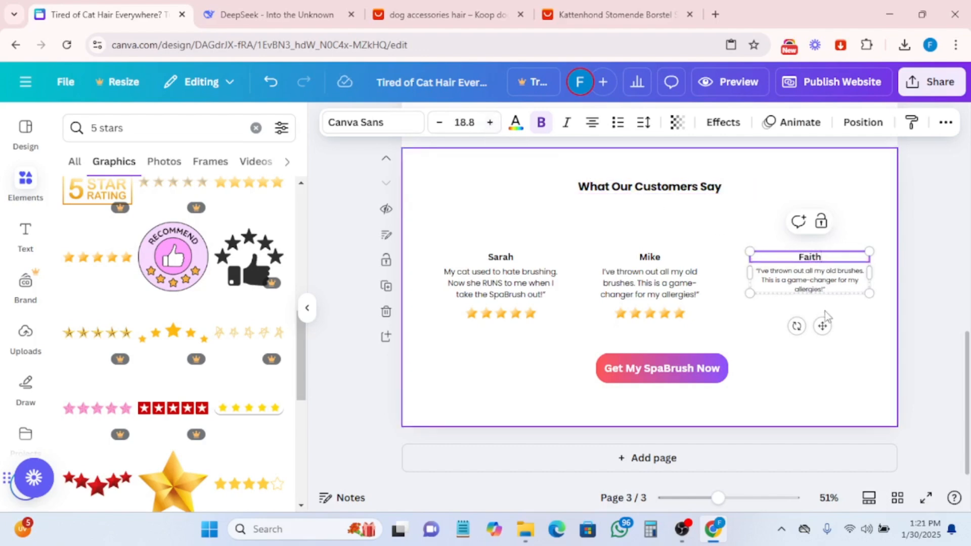
- Set the third column's quote font size to 16.5
left_click(770, 273)
key("ctrl+a")
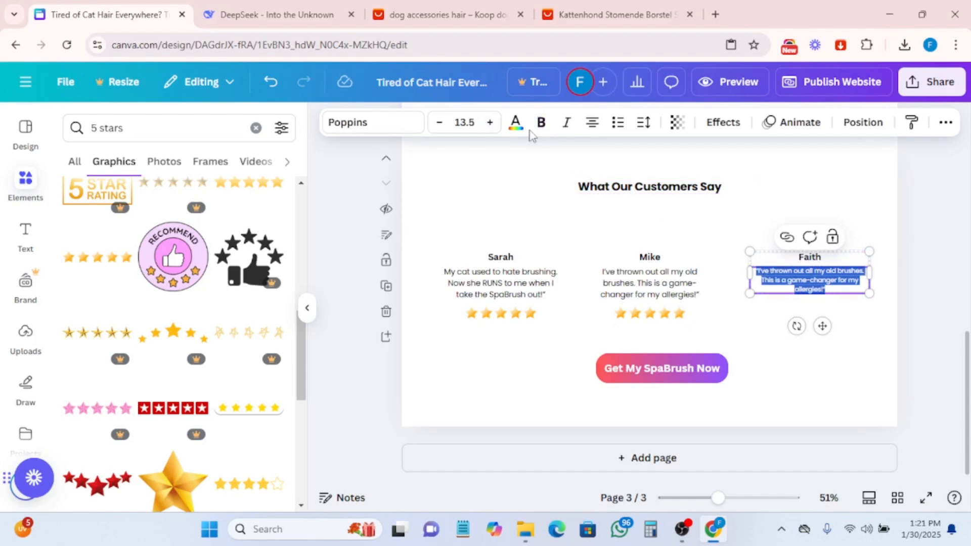
left_click(490, 123)
left_click(490, 123)
left_click(490, 123)
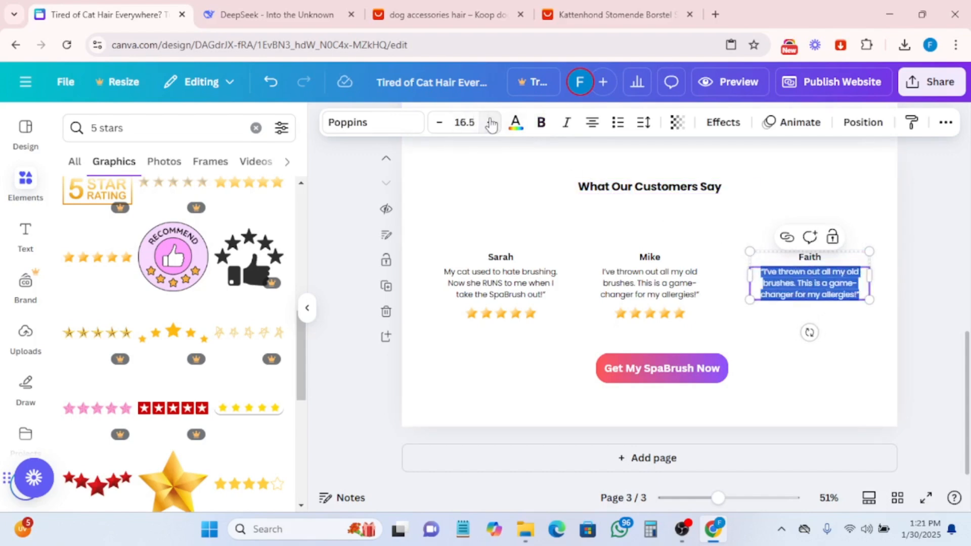
left_click(633, 271)
left_click(634, 270)
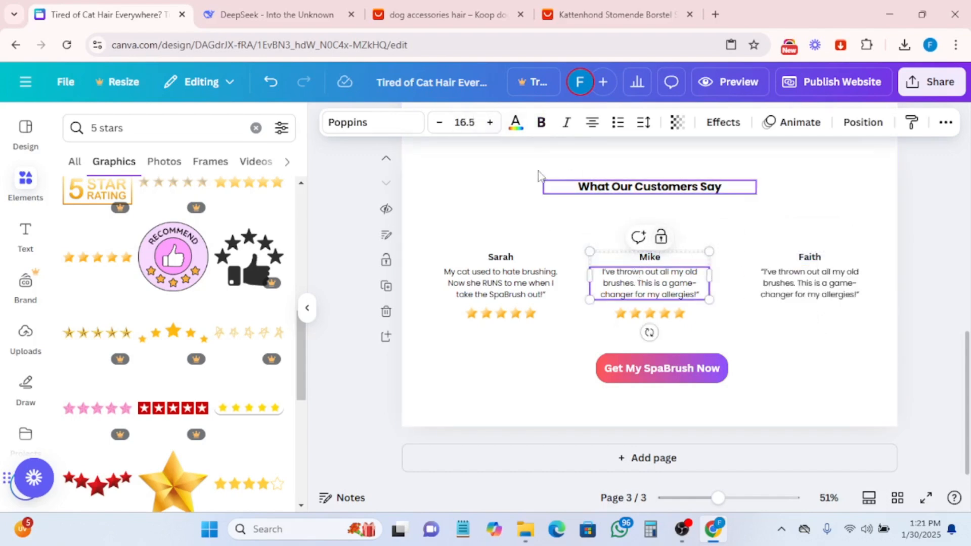
- Reduce the third column's quote font size to 14.5
left_click(787, 278)
double_click(790, 280)
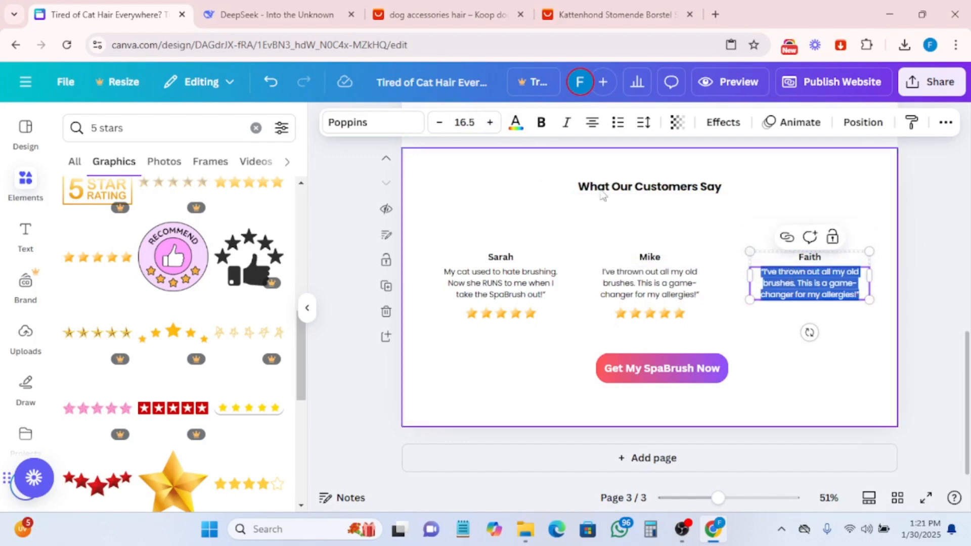
left_click(439, 123)
left_click(447, 129)
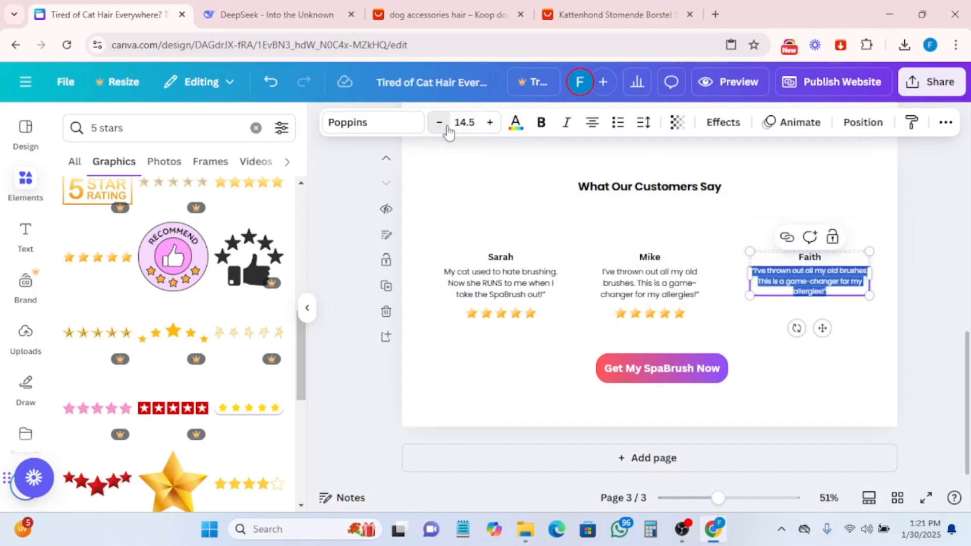
- Increase the third column's quote font size to 16.5
left_click(492, 125)
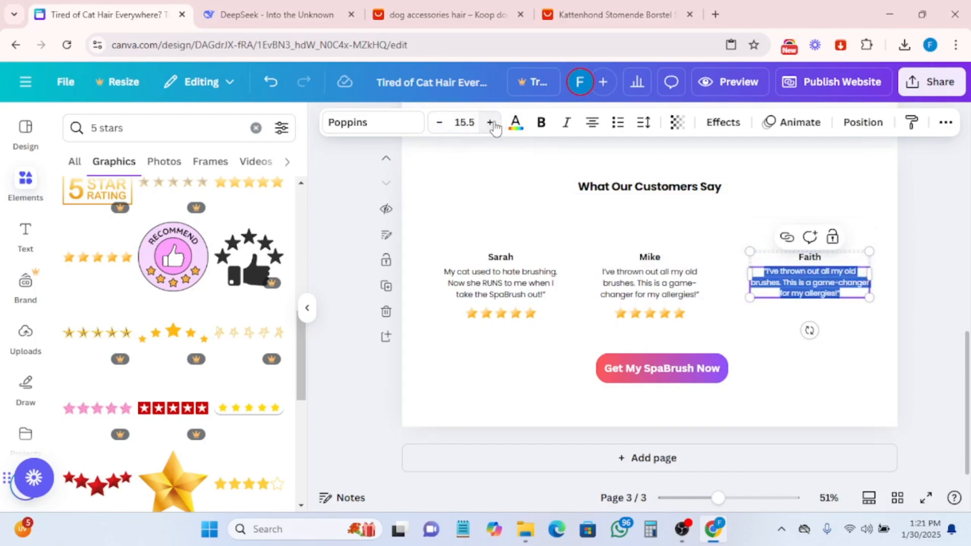
left_click(493, 126)
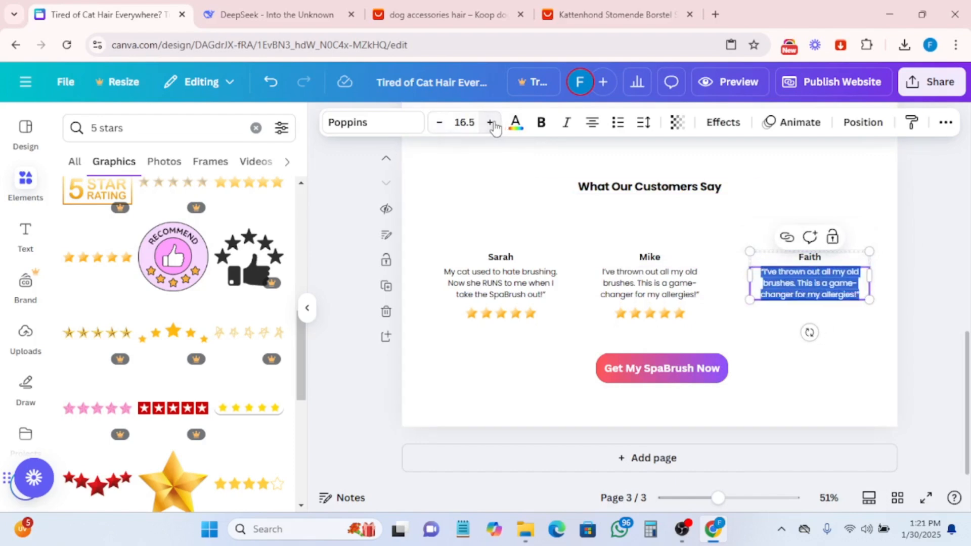
left_click(546, 347)
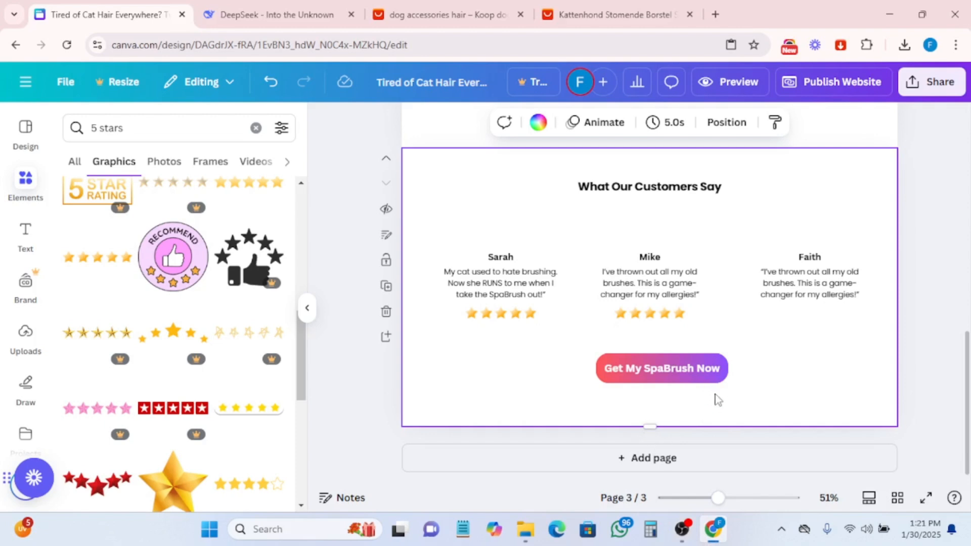
- Add a new blank page below the testimonials page and open the website layouts
left_click(627, 461)
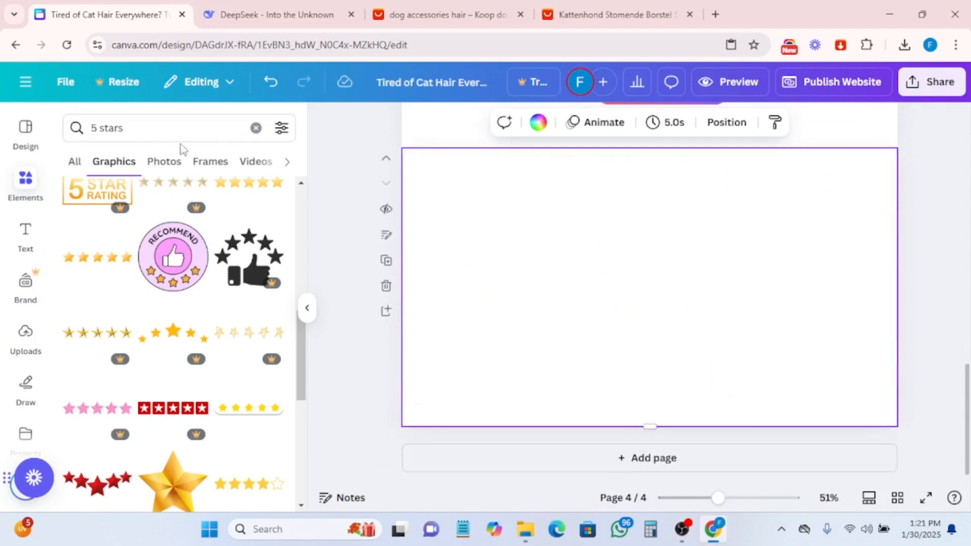
left_click(256, 127)
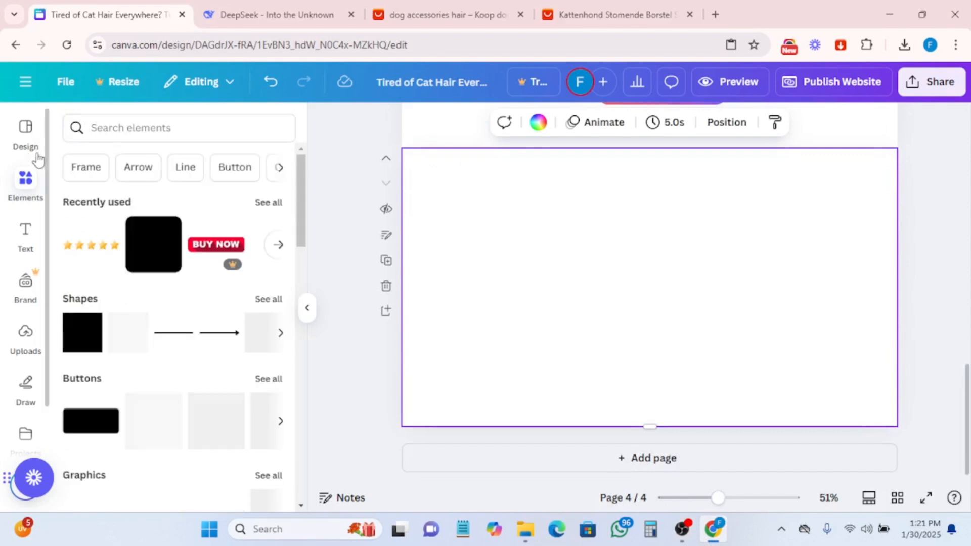
left_click(31, 147)
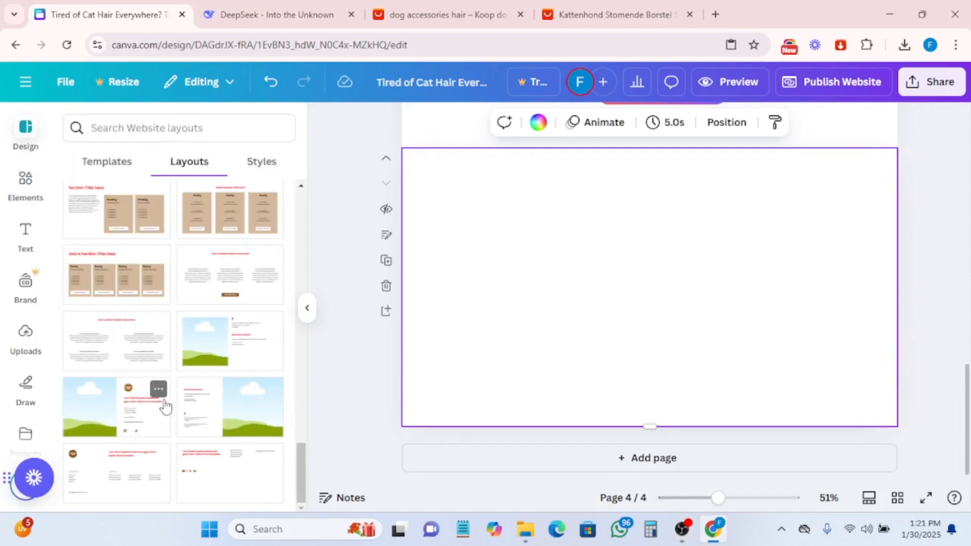
- Browse the available website layouts for the new page
scroll(205, 329, "up", 5)
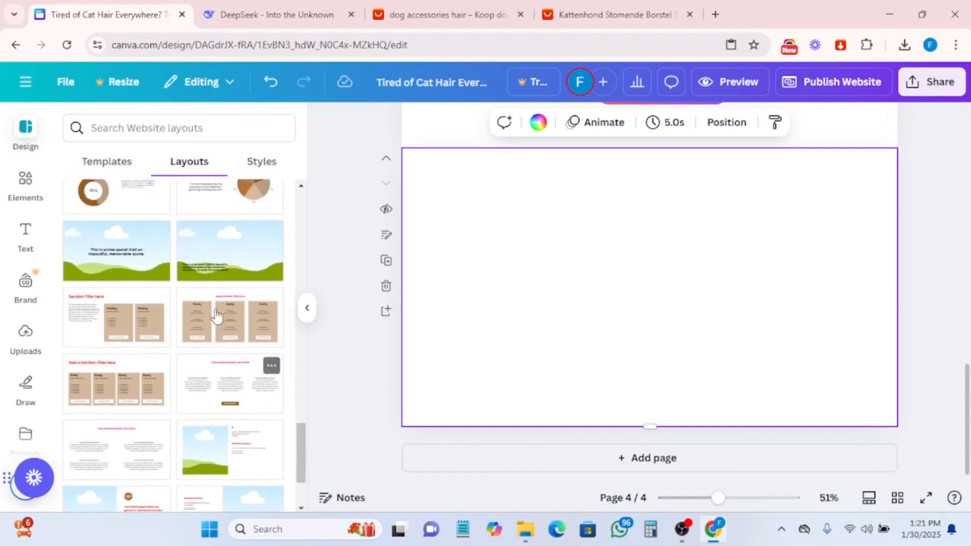
scroll(218, 318, "up", 8)
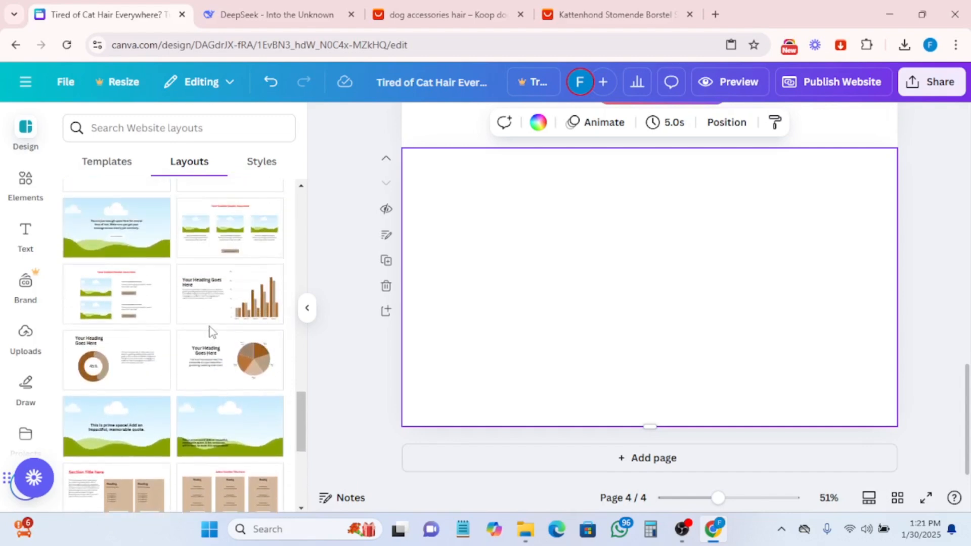
scroll(212, 329, "up", 6)
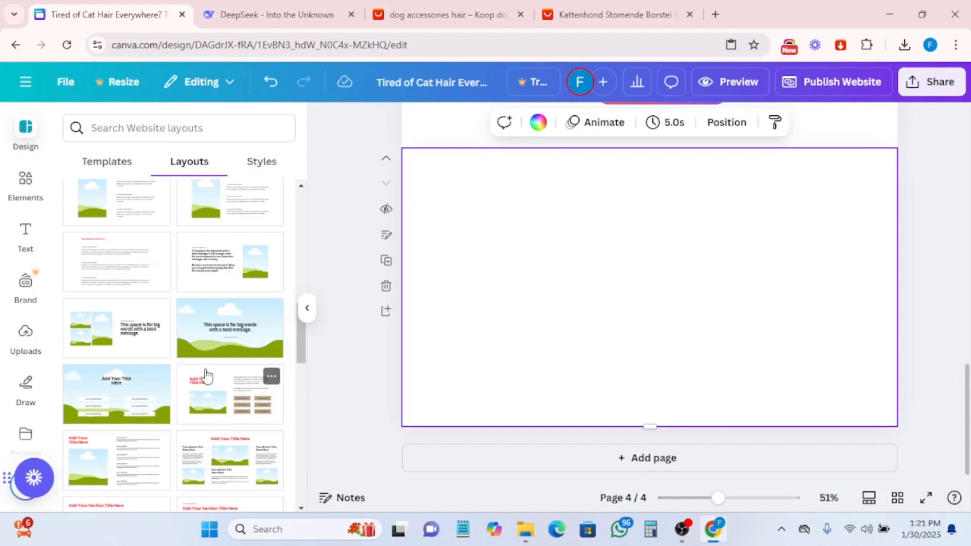
scroll(205, 374, "up", 8)
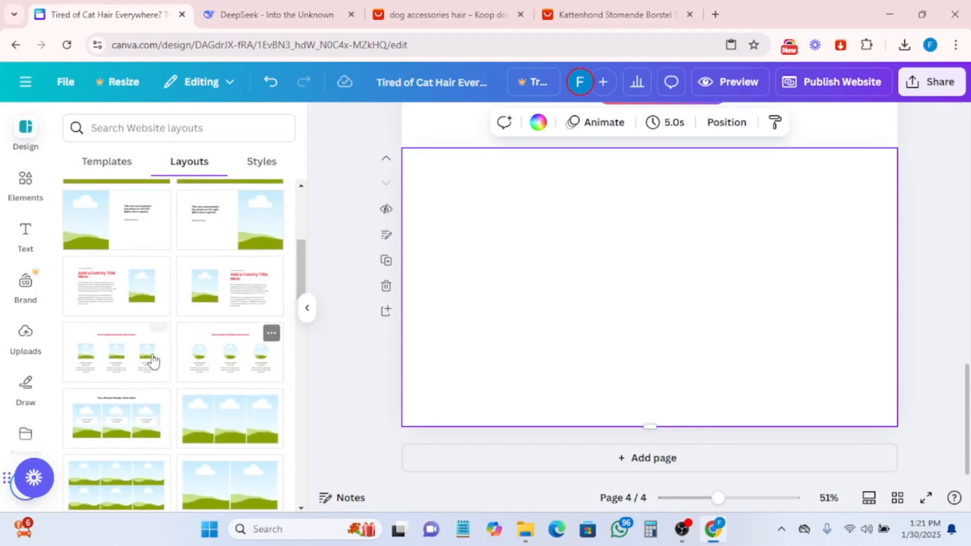
scroll(156, 362, "up", 6)
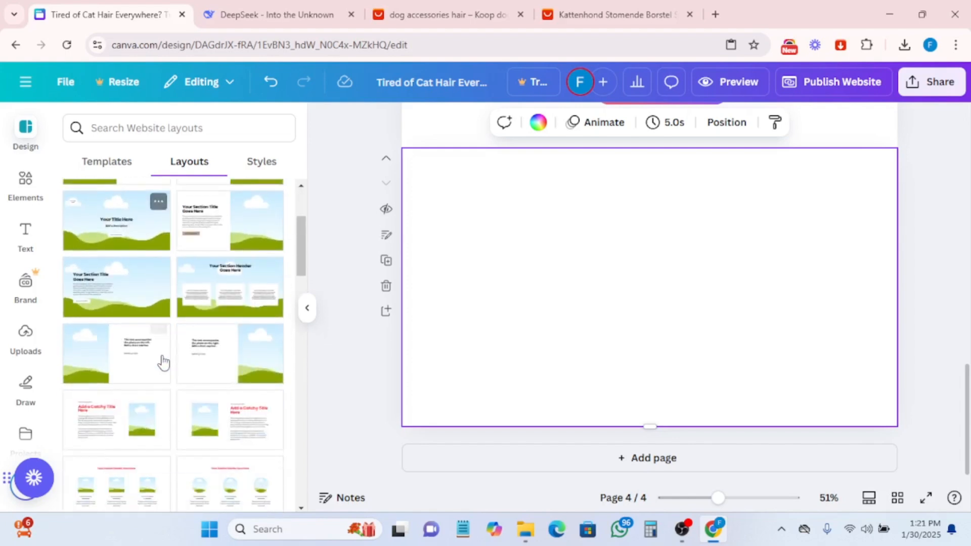
scroll(162, 362, "down", 10)
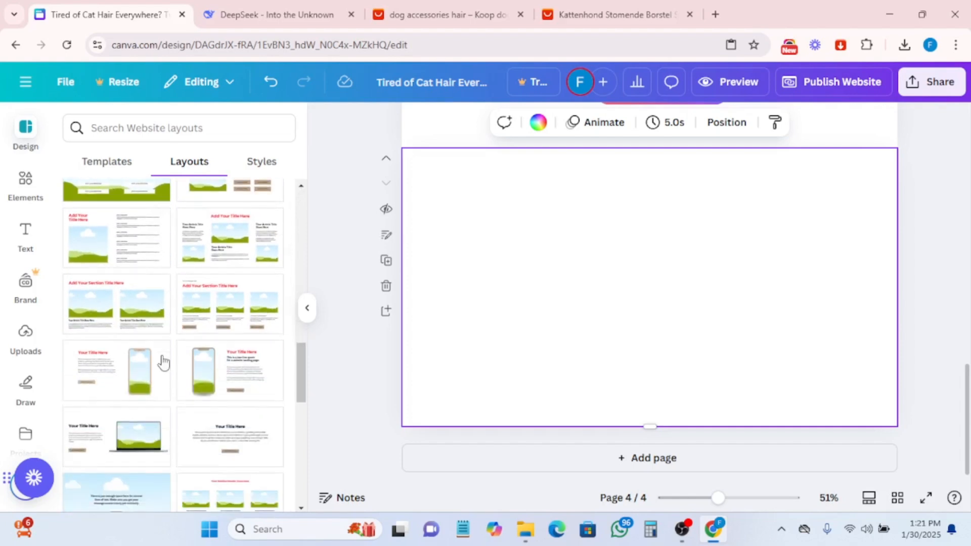
scroll(162, 362, "down", 10)
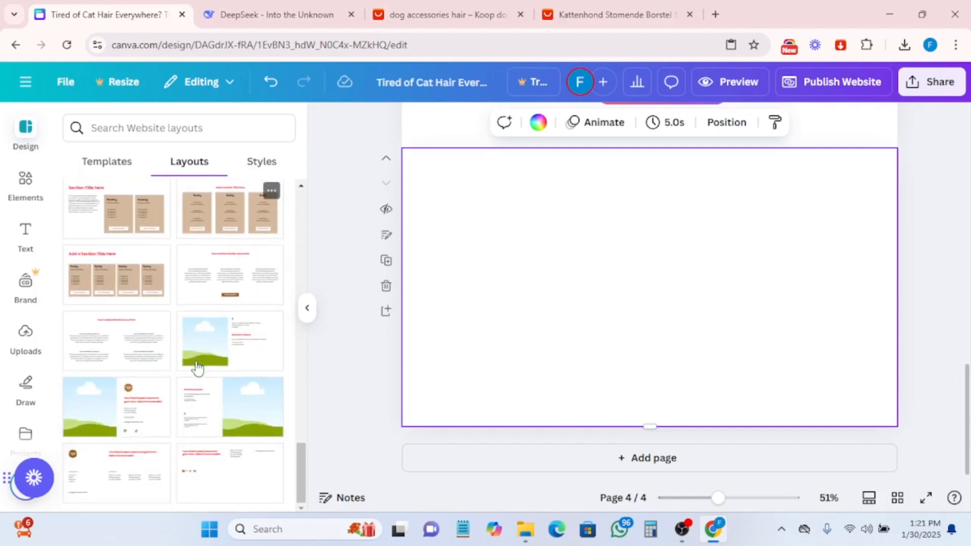
scroll(205, 394, "up", 10)
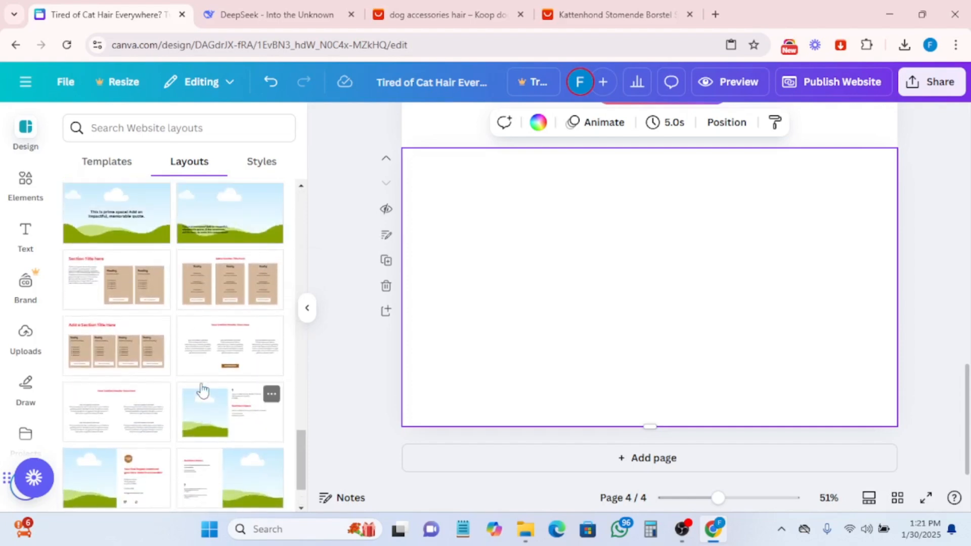
scroll(203, 347, "up", 5)
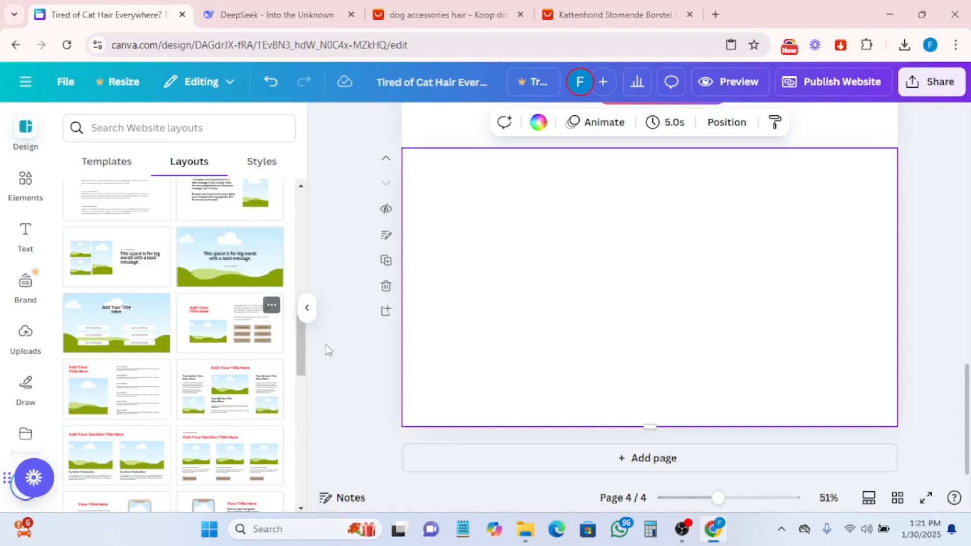
- Add a rectangle shape to the new page and stretch it into a large panel covering most of the page
left_click(26, 193)
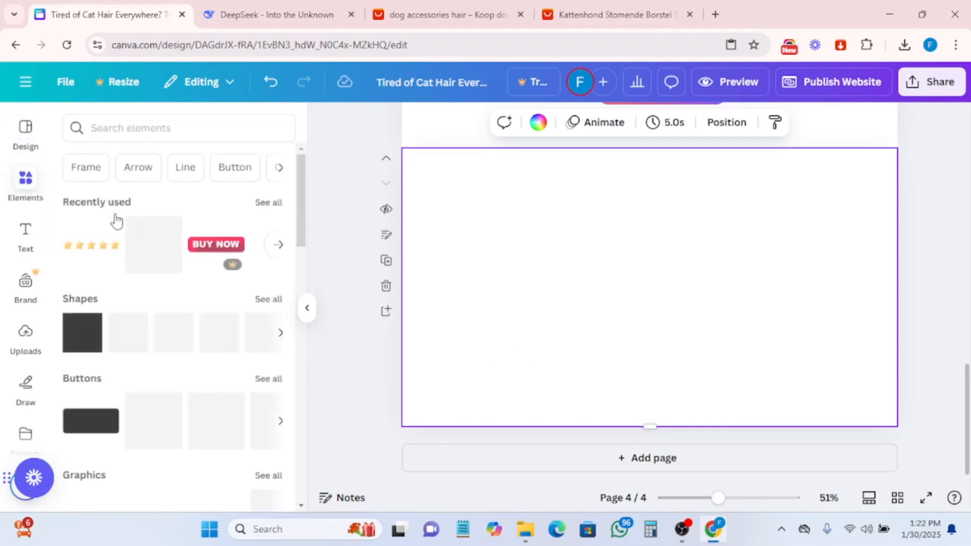
left_click_drag(162, 236, 508, 259)
left_click_drag(588, 303, 589, 358)
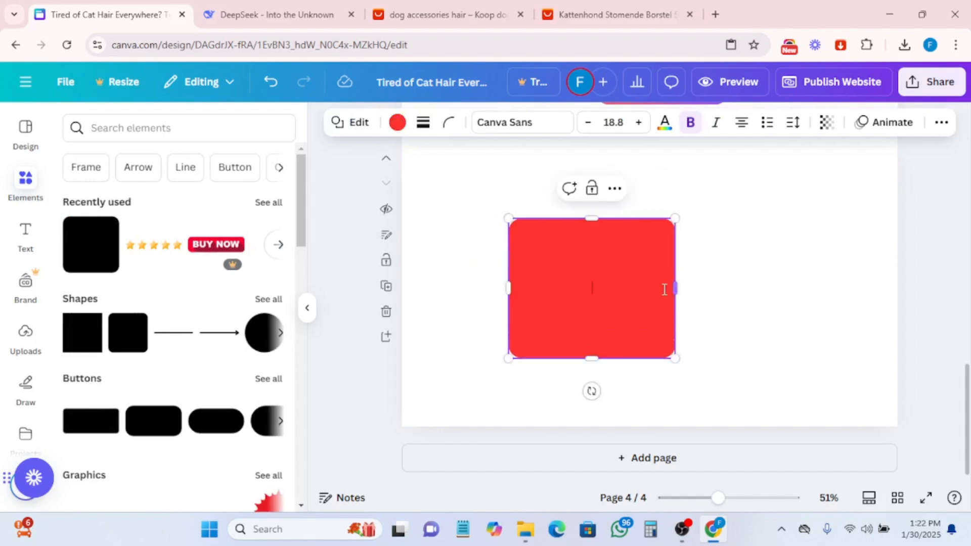
left_click_drag(676, 288, 839, 276)
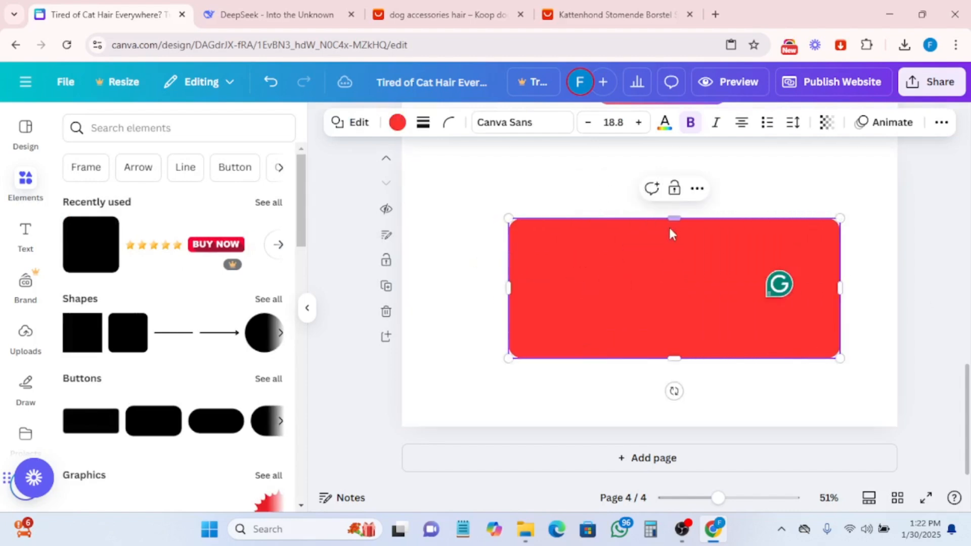
left_click_drag(675, 219, 674, 161)
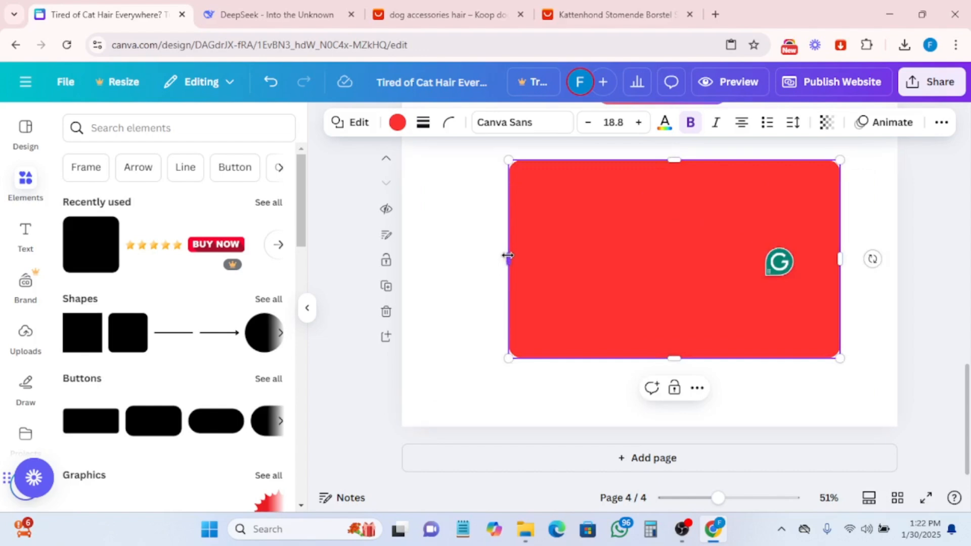
left_click_drag(507, 259, 491, 261)
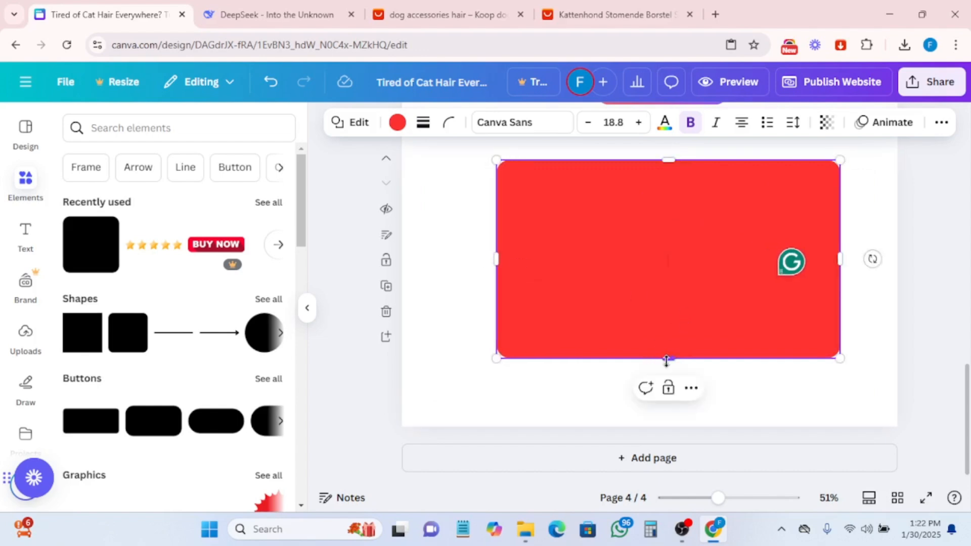
left_click_drag(666, 361, 668, 392)
scroll(727, 277, "up", 2)
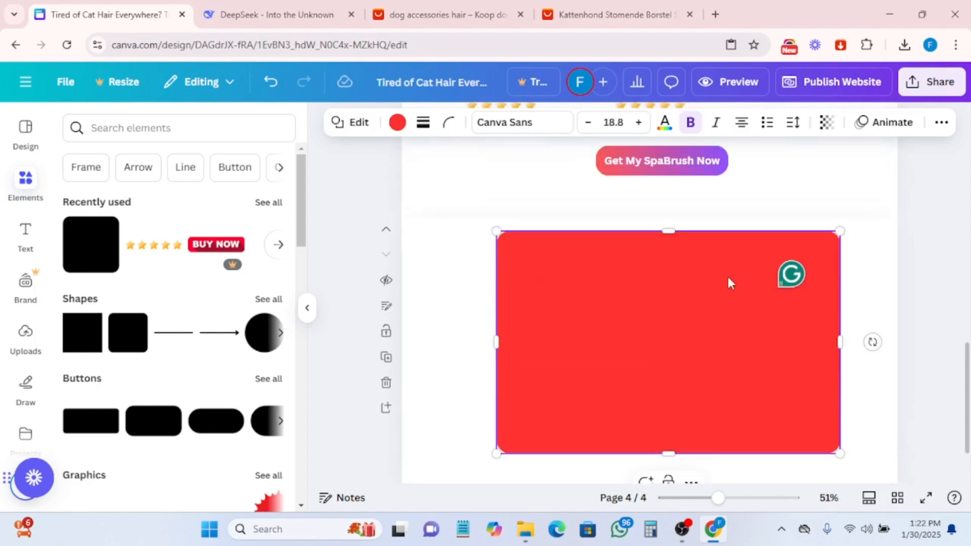
scroll(722, 284, "down", 2)
scroll(723, 284, "up", 2)
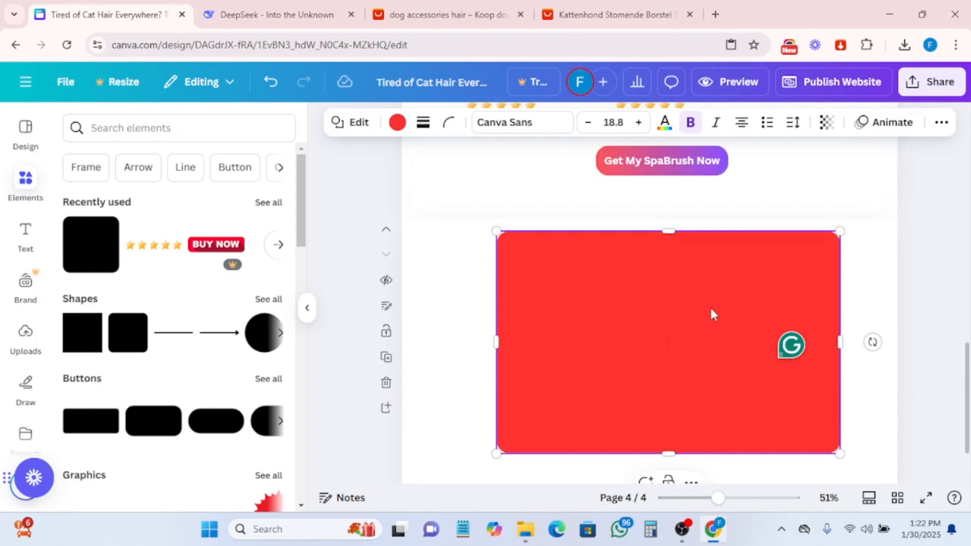
left_click_drag(710, 313, 697, 330)
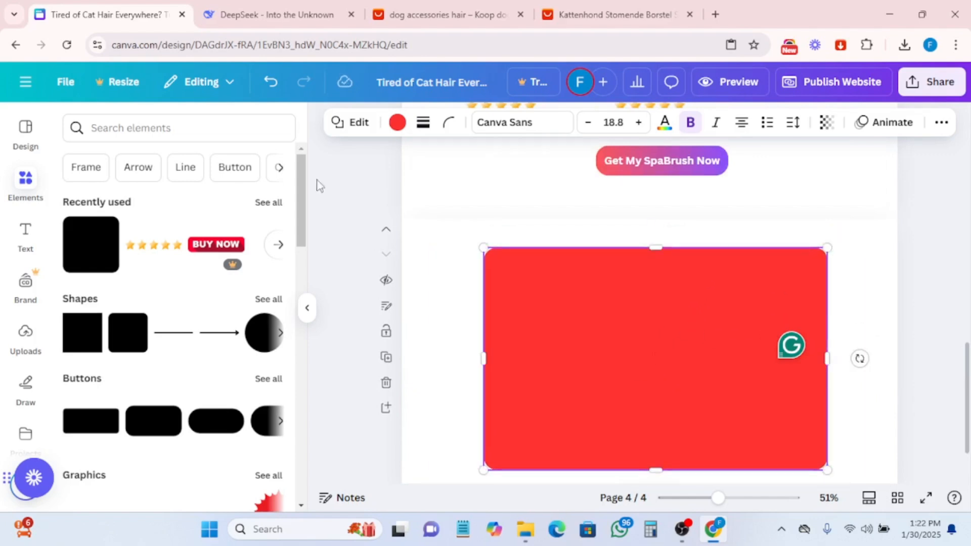
- Fill the rectangle with black
left_click(397, 124)
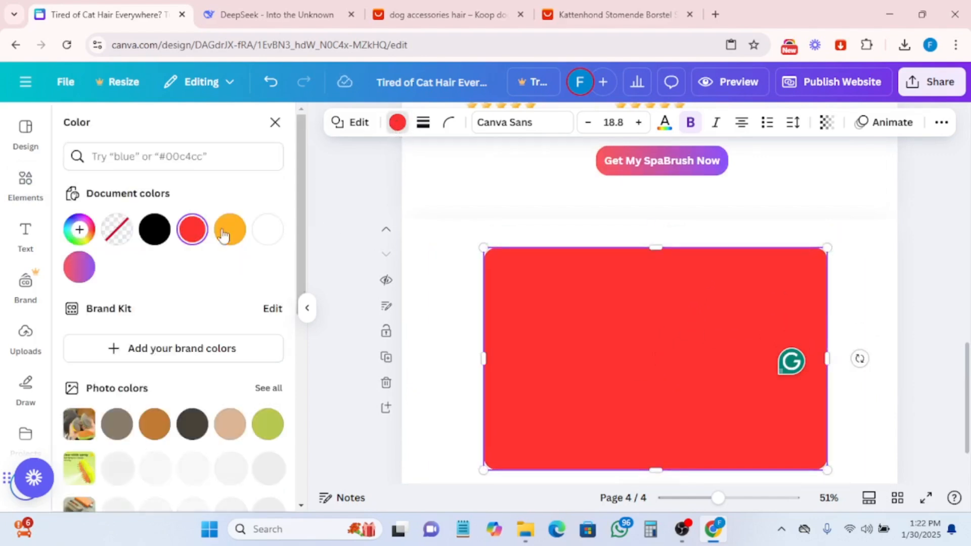
left_click(154, 234)
scroll(562, 328, "down", 2)
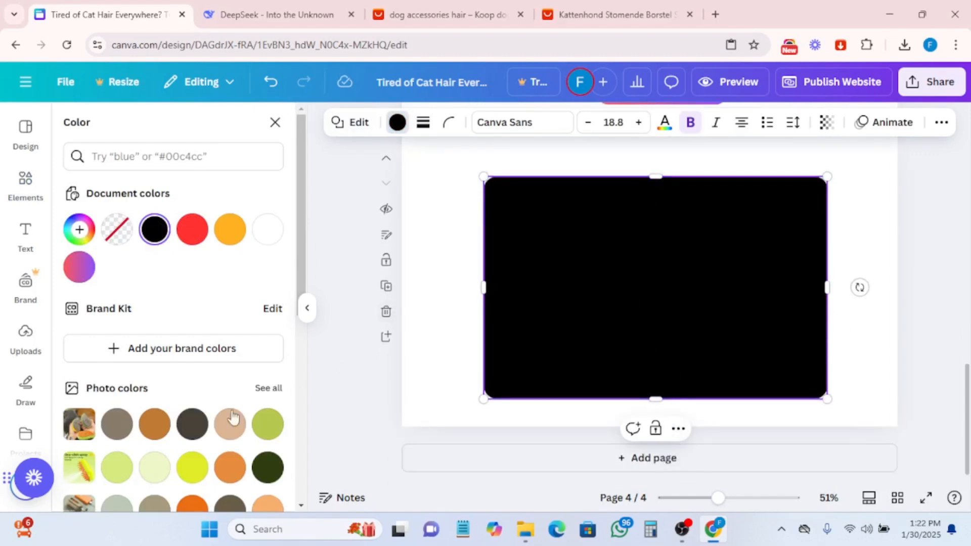
- Set the rectangle's corner rounding to 100
left_click(448, 126)
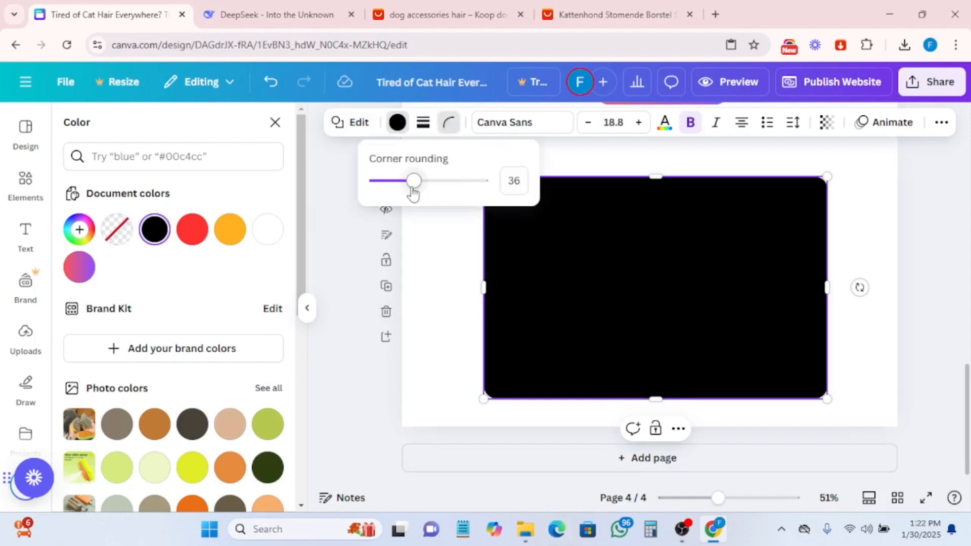
left_click_drag(416, 188, 486, 190)
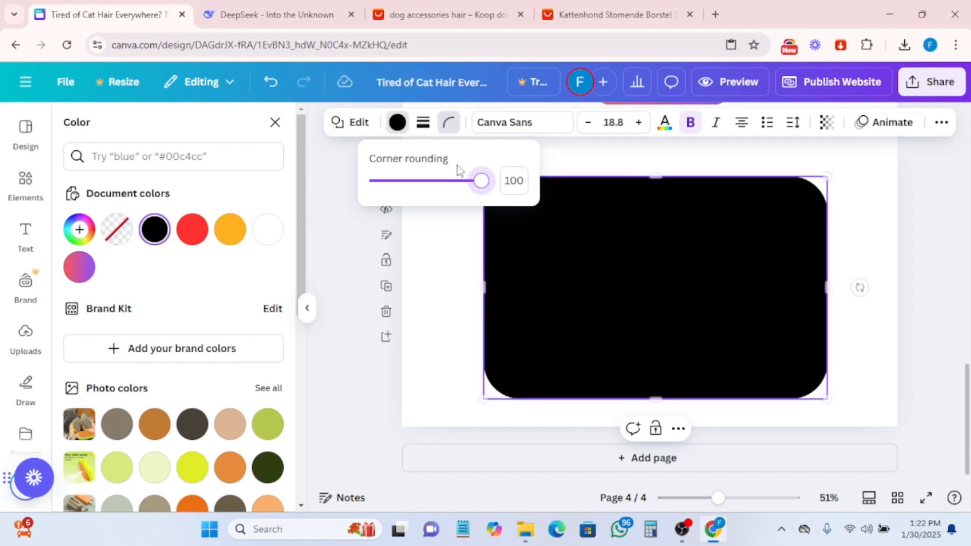
- Give the rectangle a dashed border with weight 4
left_click(423, 124)
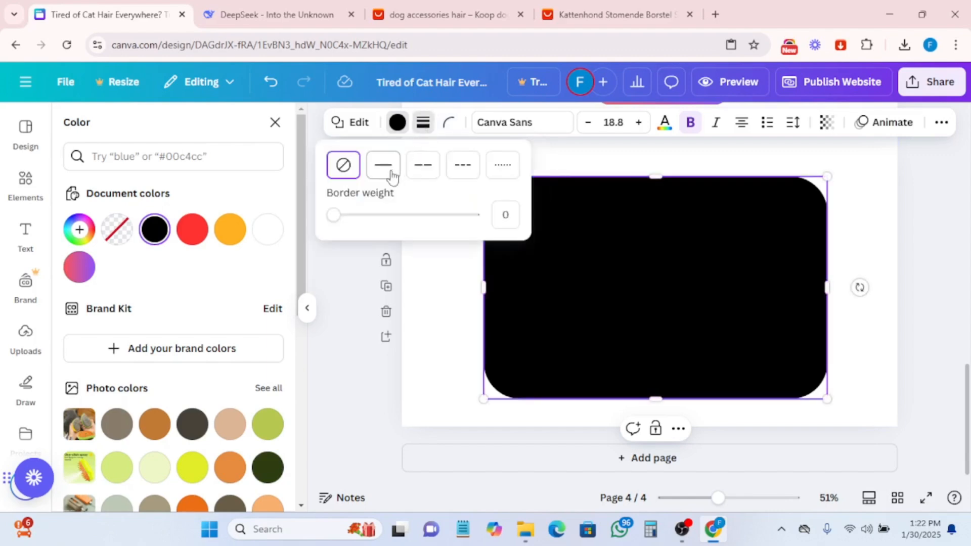
left_click(422, 171)
left_click(473, 171)
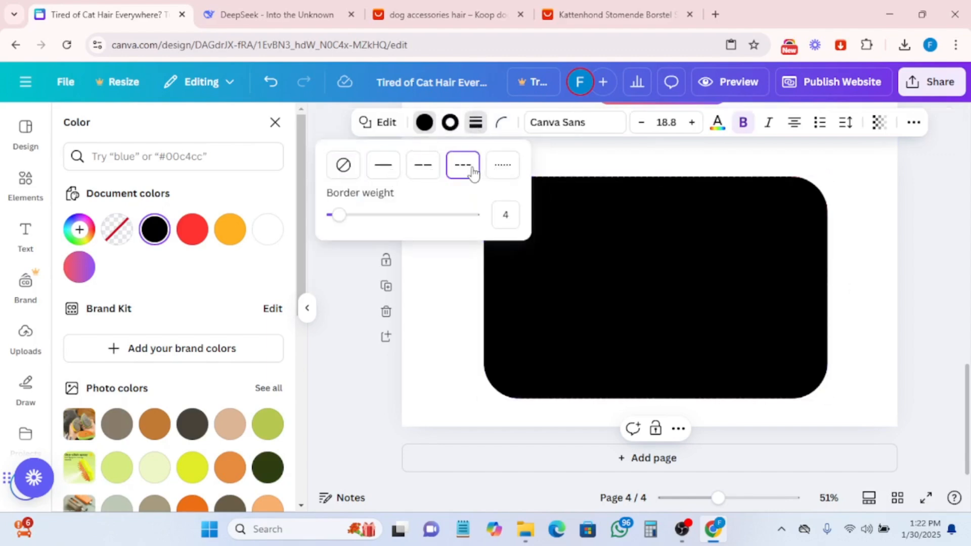
- Change the rectangle's fill color to orange
left_click(424, 123)
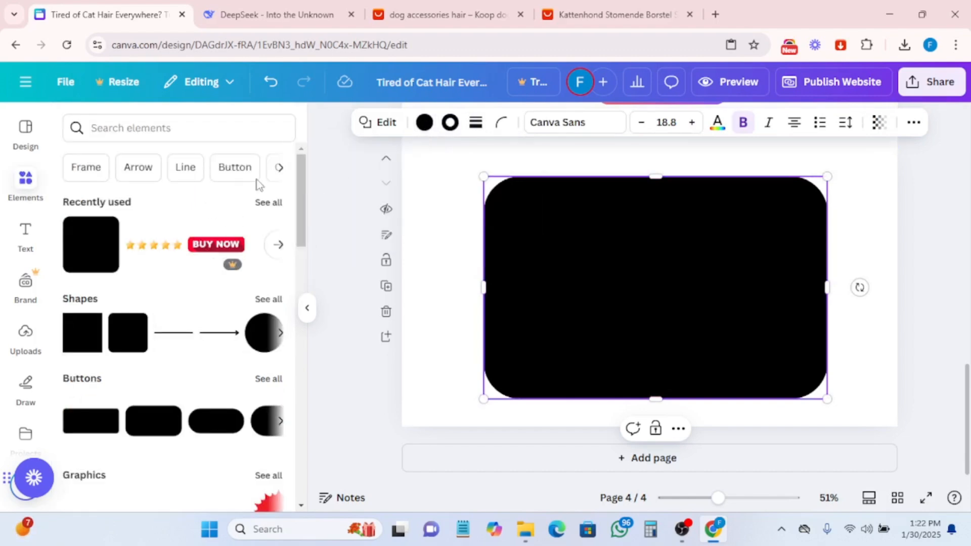
left_click(425, 124)
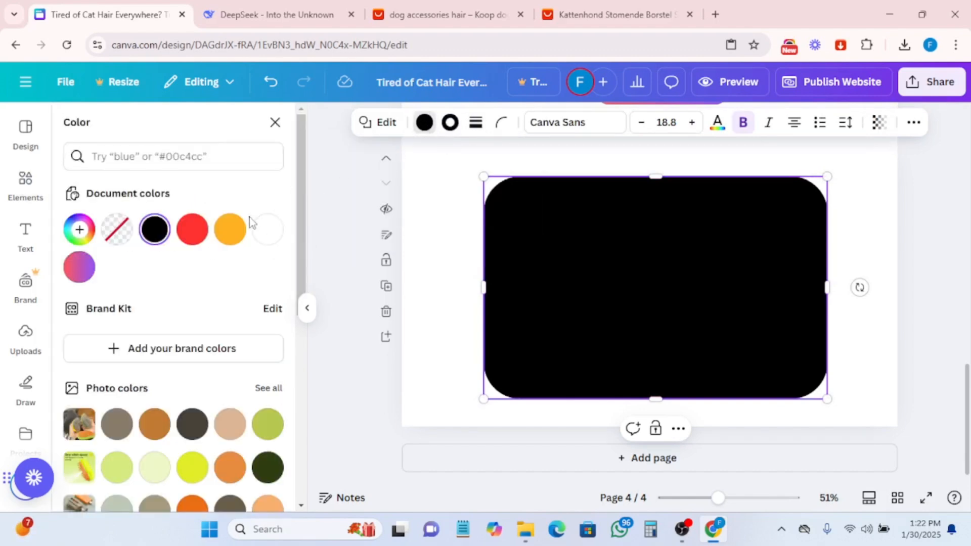
left_click(231, 232)
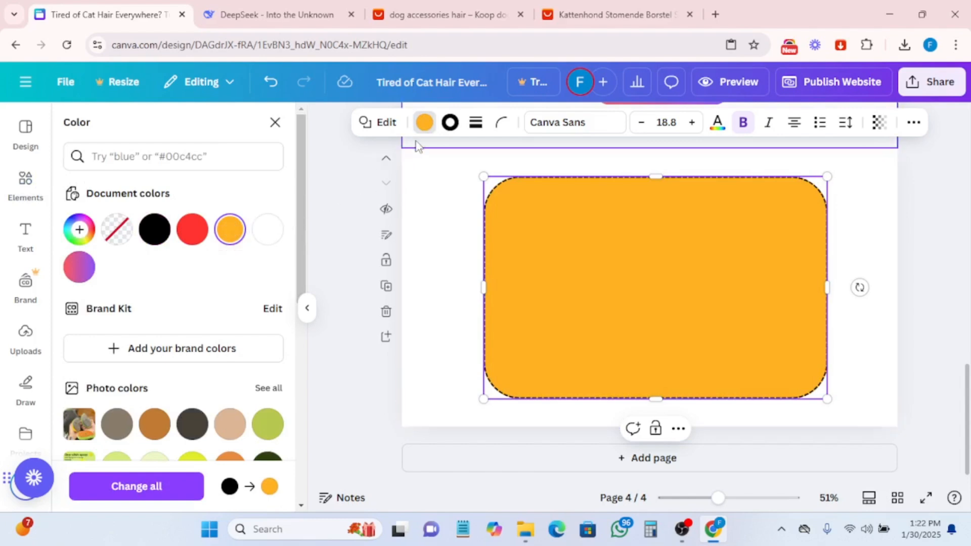
- Set the rectangle's border color to red
left_click(449, 124)
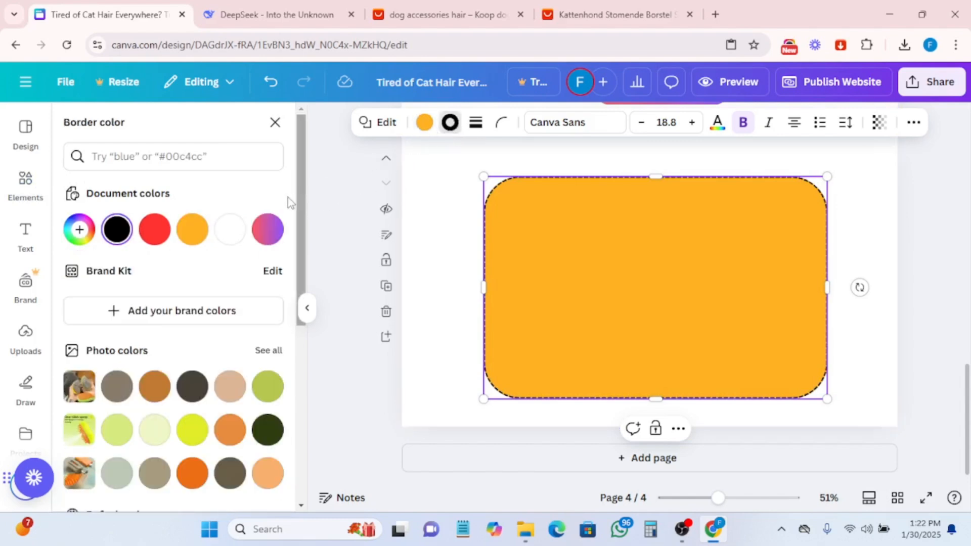
scroll(190, 471, "down", 5)
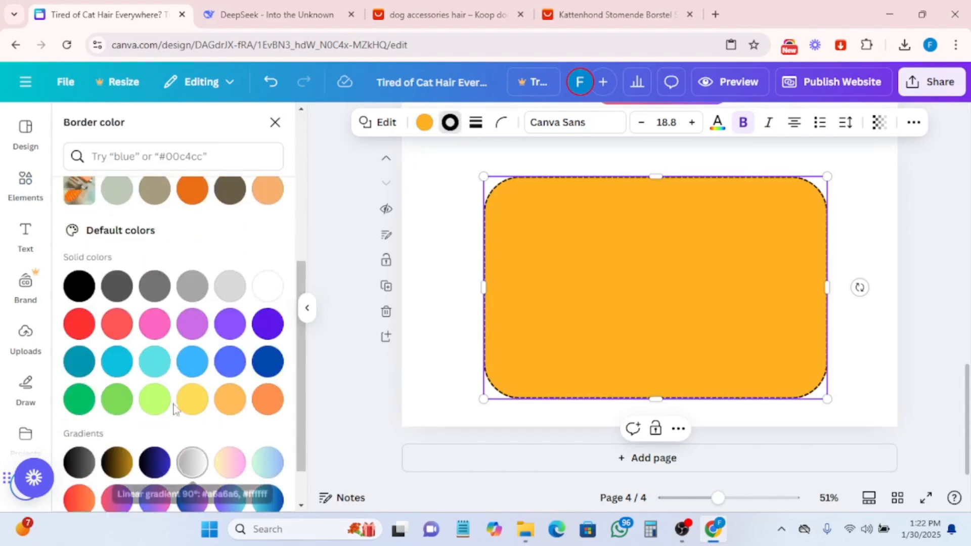
left_click(91, 330)
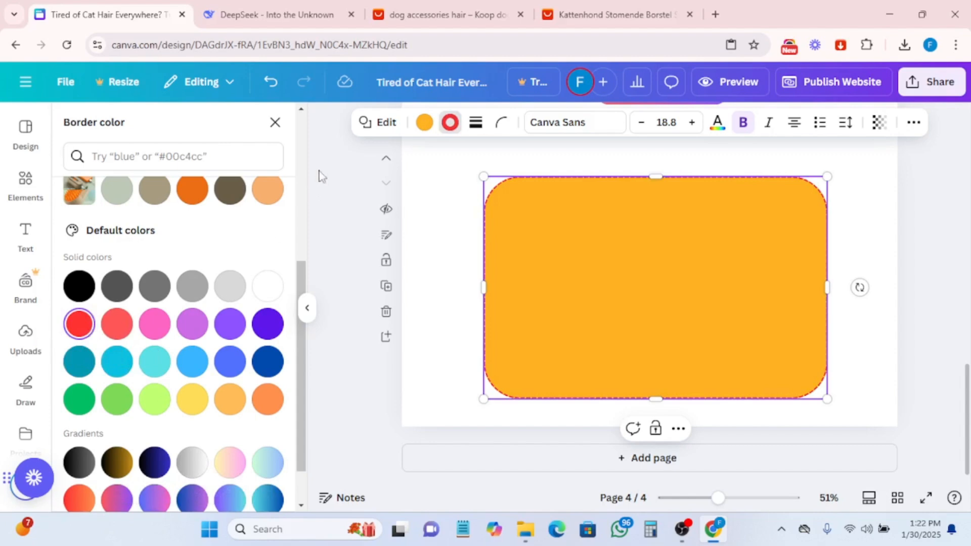
- Change the rectangle's fill color to black
left_click(424, 122)
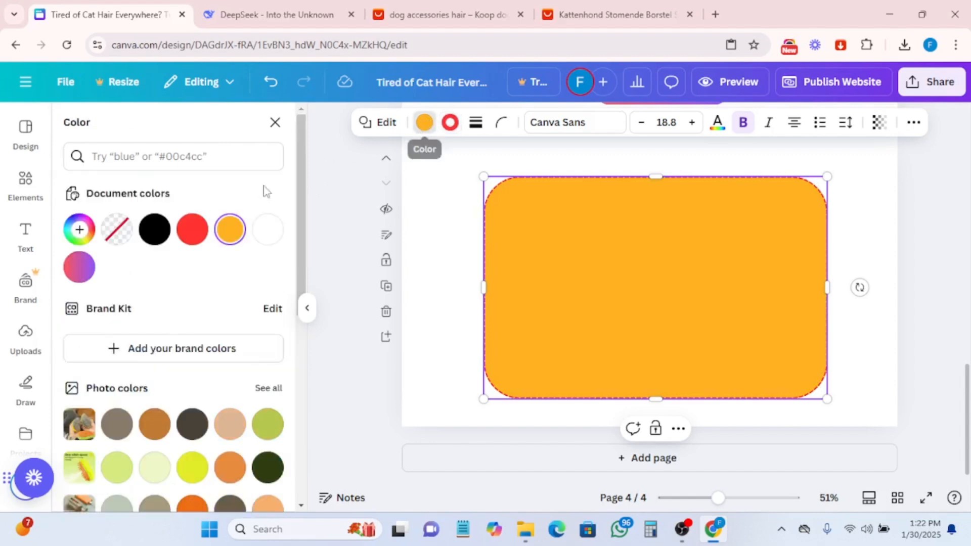
left_click(154, 229)
left_click(430, 317)
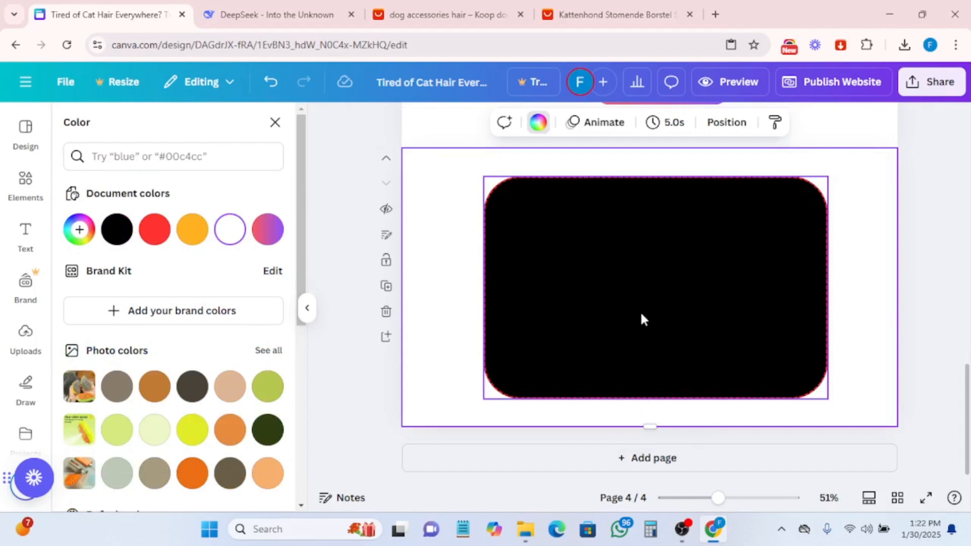
- Copy the CTA headline "Stop Cleaning Hair. Start Creating Memories" from the DeepSeek response
scroll(638, 314, "up", 3)
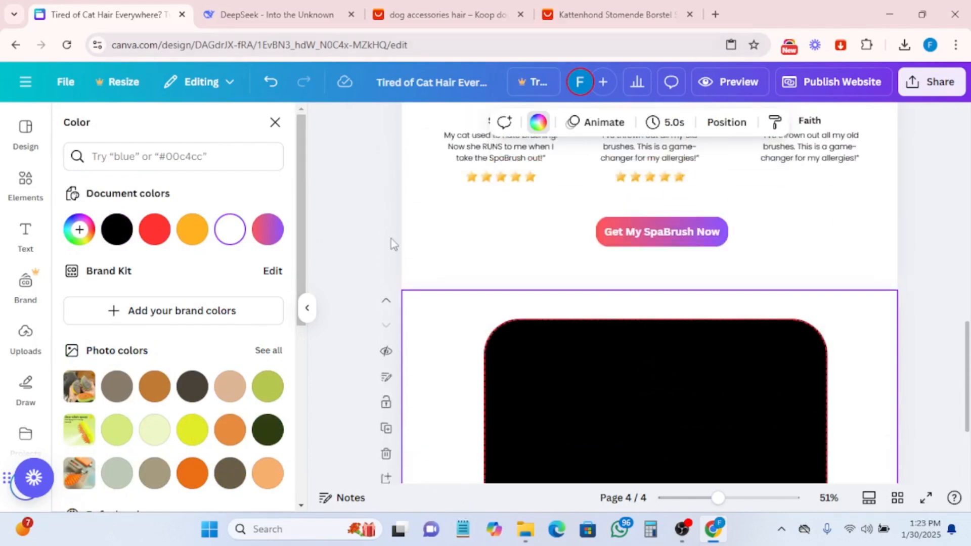
left_click(257, 15)
scroll(425, 296, "down", 5)
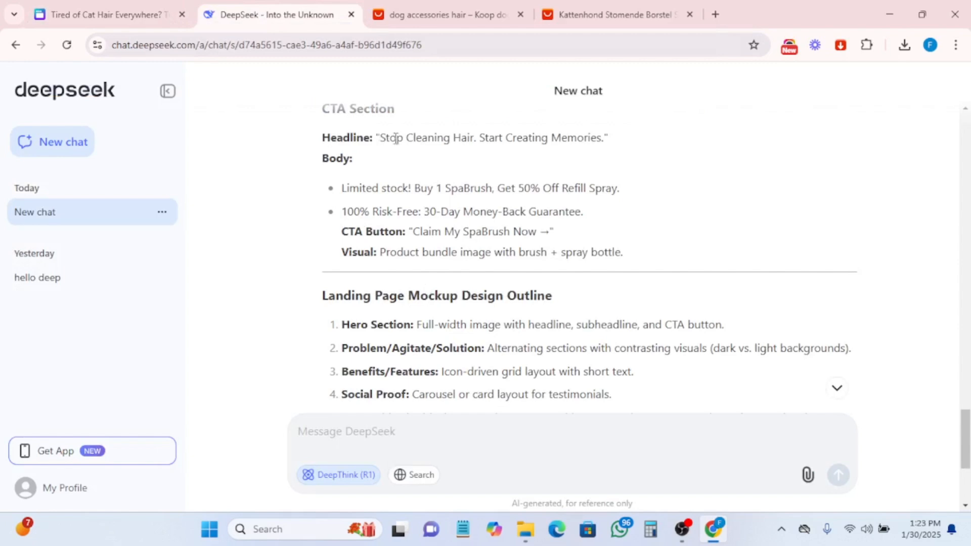
left_click_drag(383, 138, 590, 138)
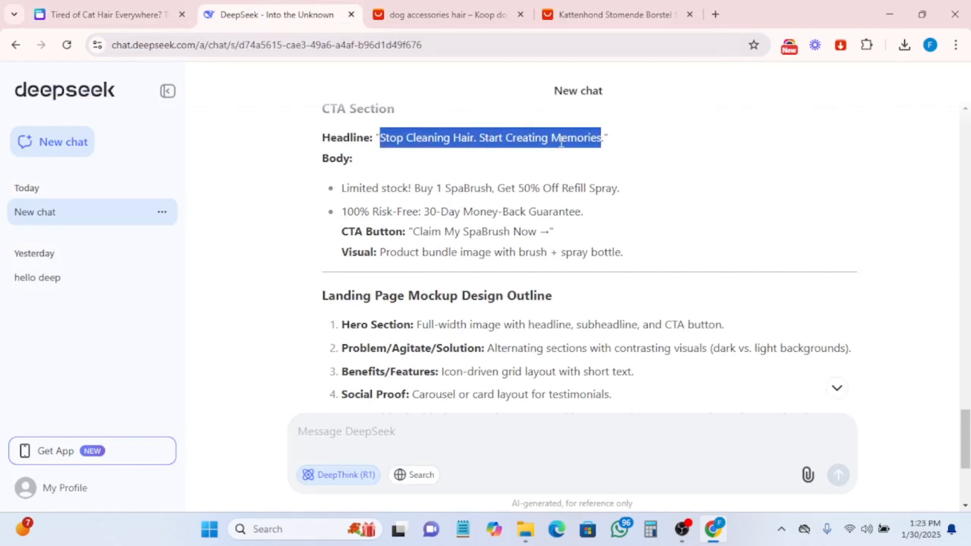
right_click(581, 145)
left_click(605, 160)
left_click(161, 9)
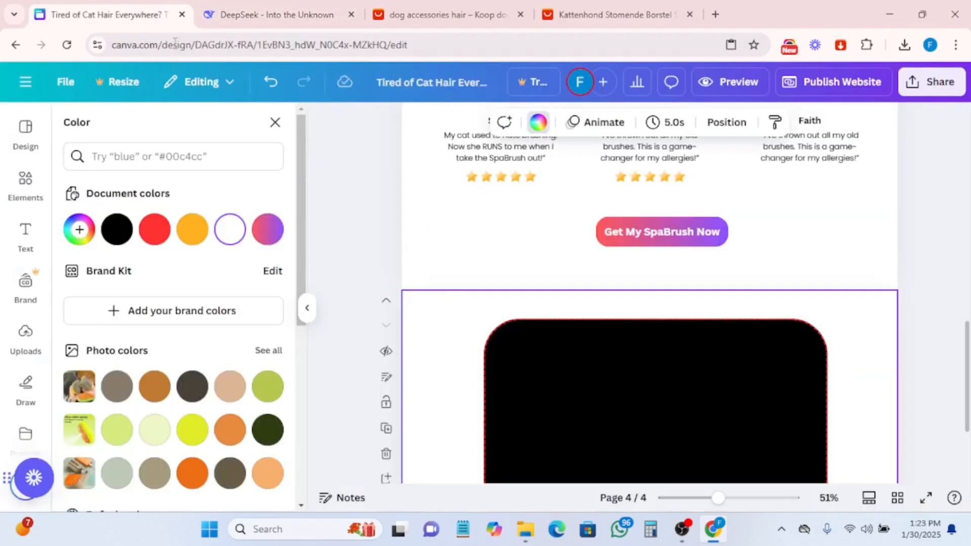
- Add a heading text box inside the black rectangle containing the copied headline
scroll(278, 314, "down", 5)
scroll(653, 364, "down", 1)
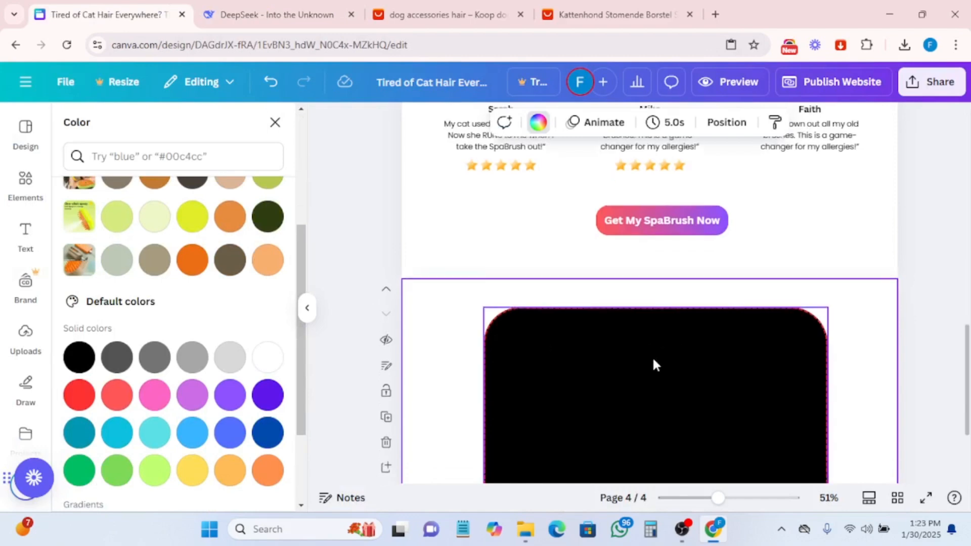
scroll(653, 364, "down", 3)
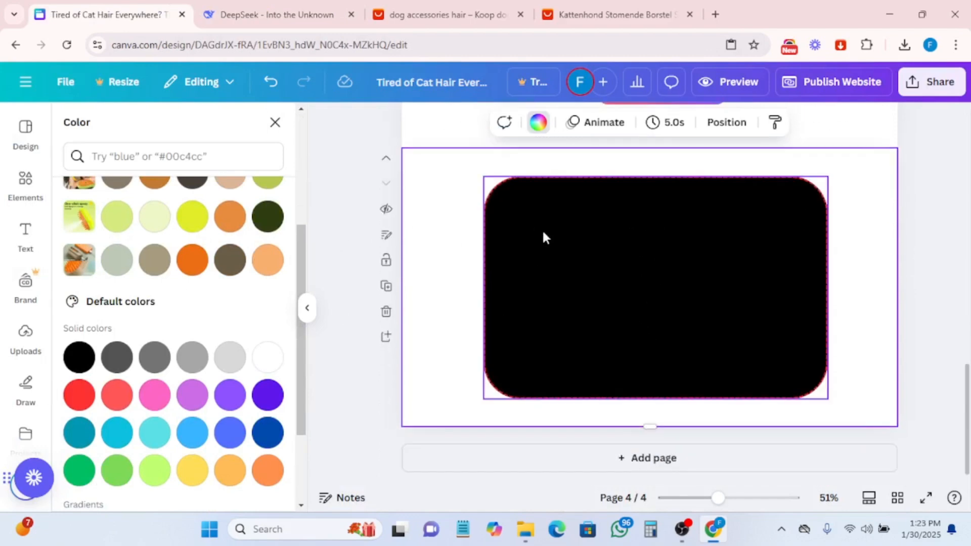
left_click(26, 235)
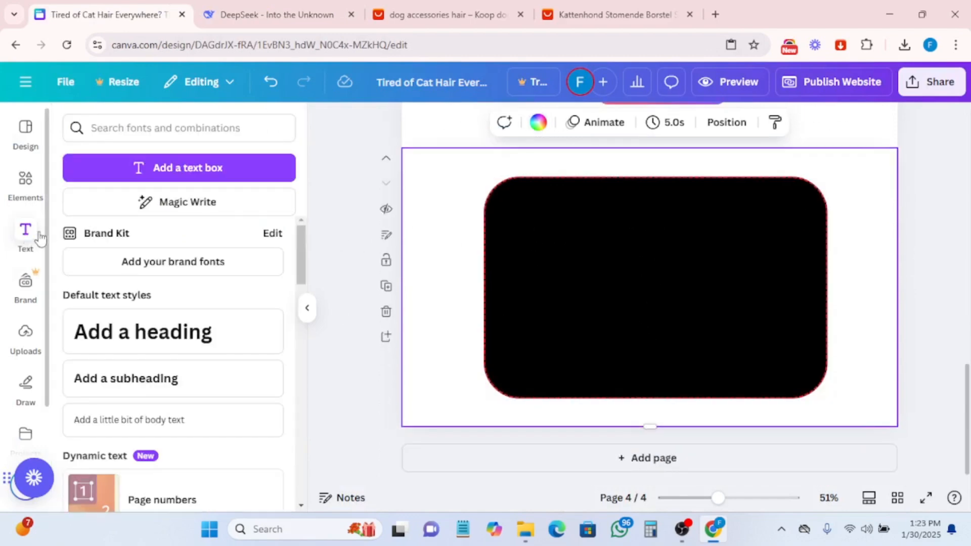
left_click(134, 334)
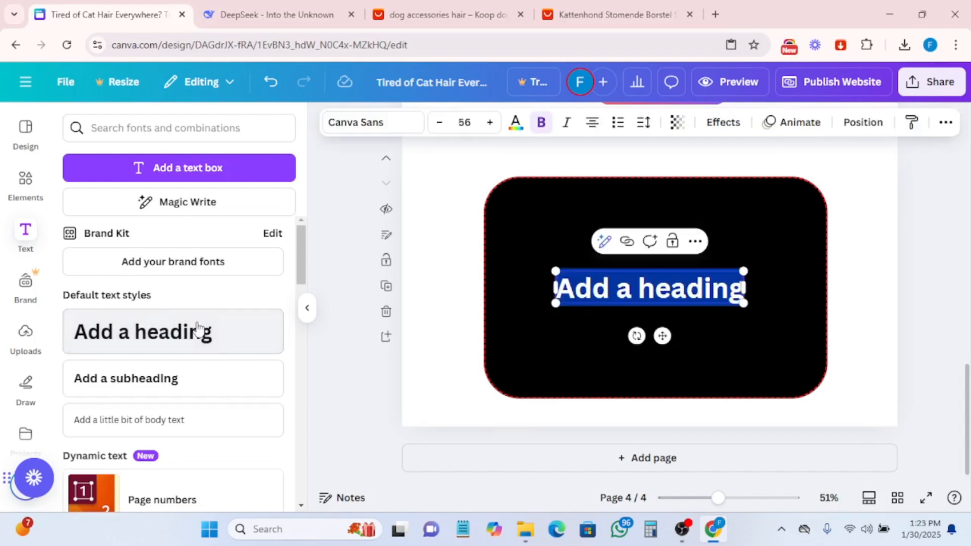
left_click(605, 290)
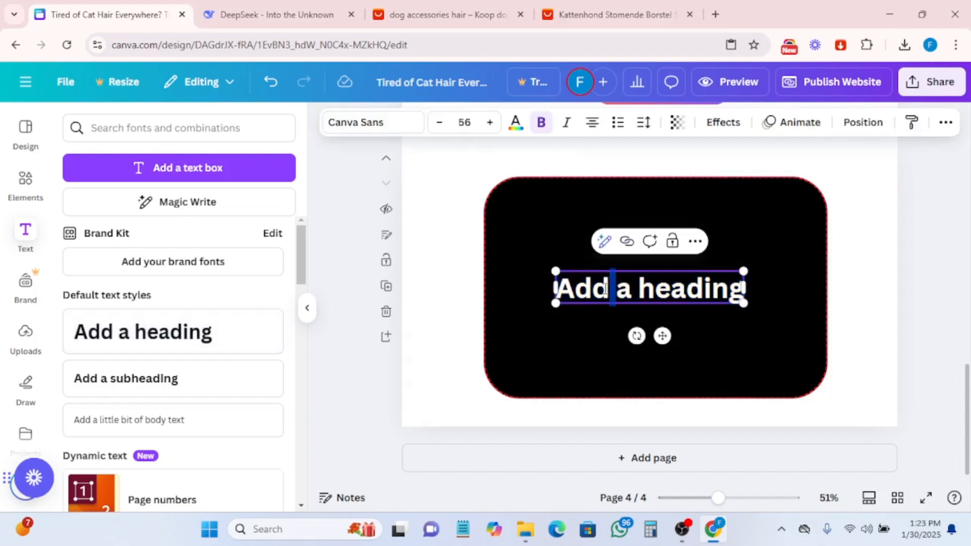
triple_click(605, 289)
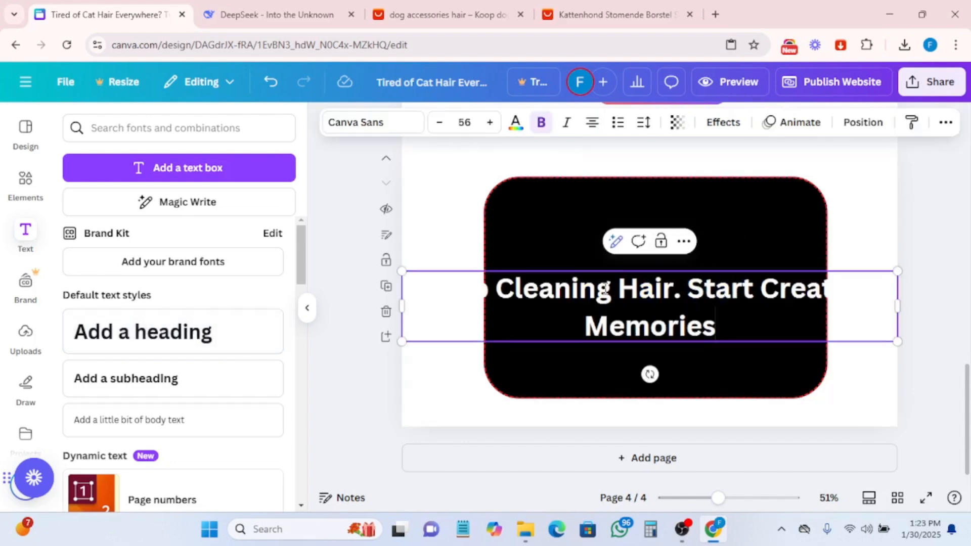
- Shrink the headline text and place it near the top of the black rectangle
left_click(464, 122)
left_click(445, 245)
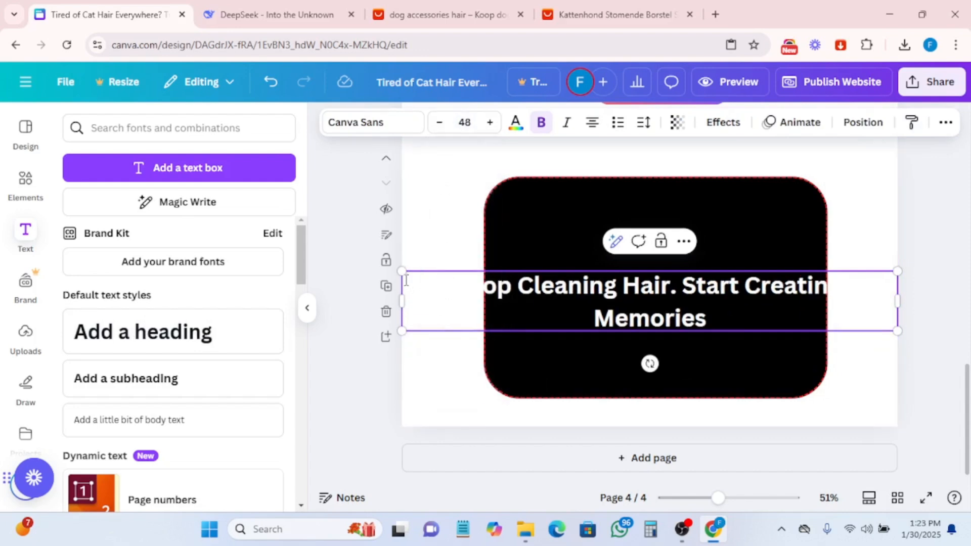
left_click_drag(401, 271, 640, 300)
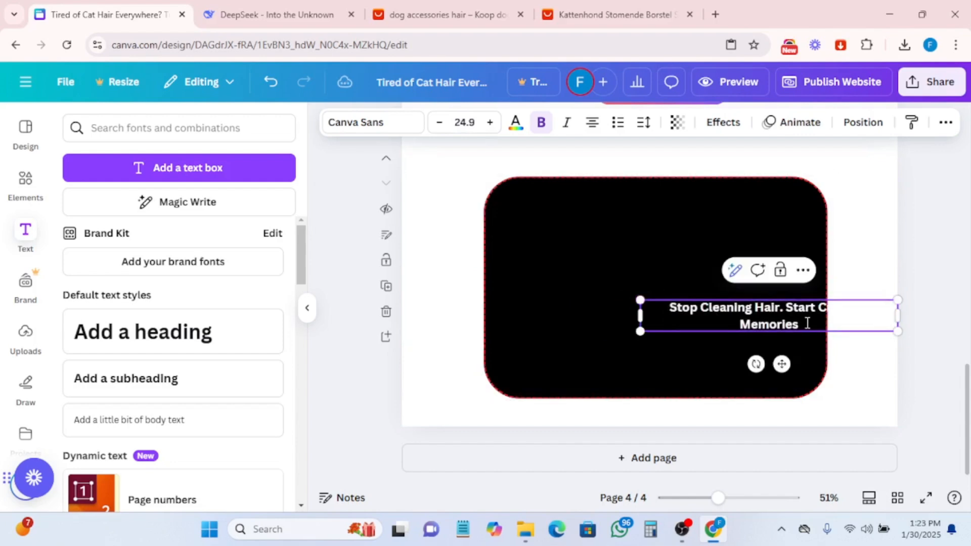
left_click_drag(806, 323, 767, 309)
left_click_drag(782, 364, 662, 268)
left_click(701, 276)
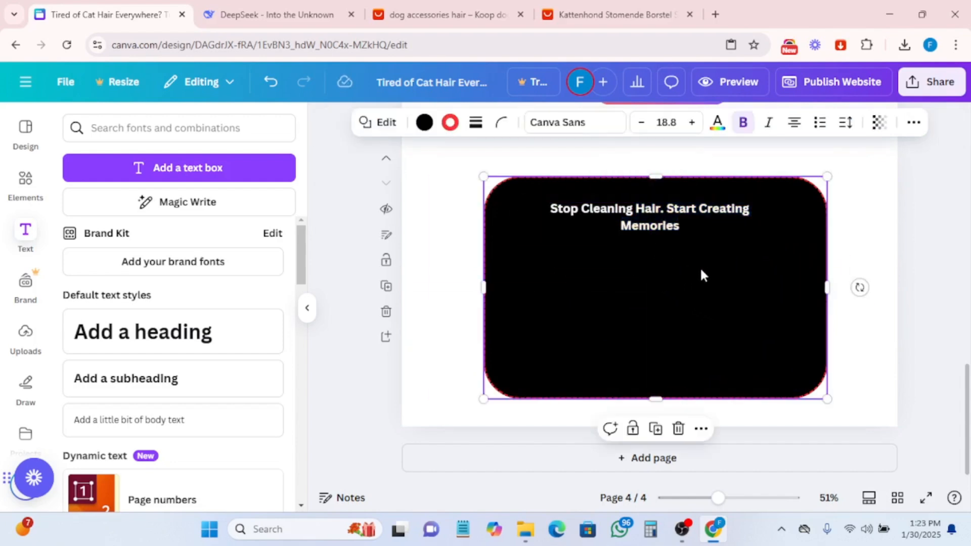
- Increase the headline's font size to 25.9 so it fits on one line and nudge it slightly down
left_click(644, 211)
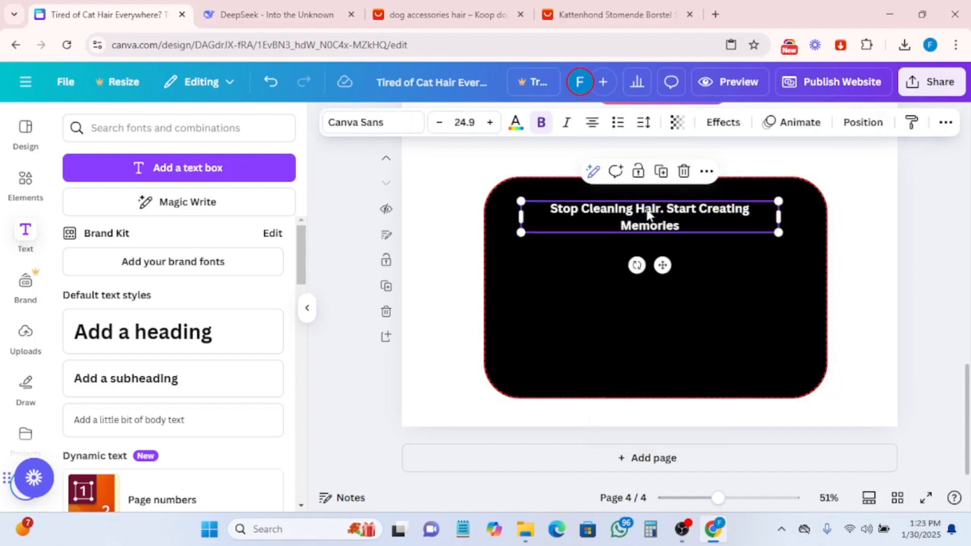
left_click(490, 122)
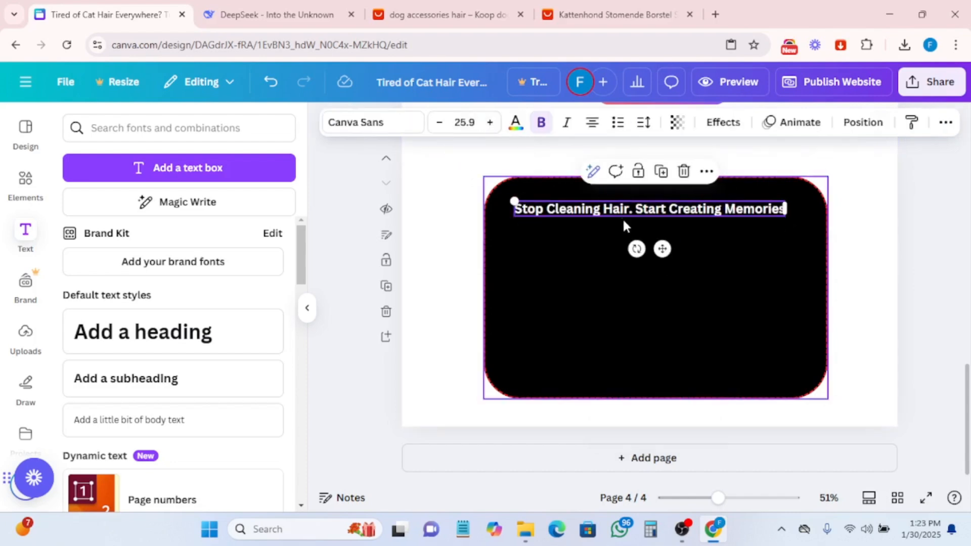
mouse_move(662, 249)
left_mouse_down()
mouse_move(678, 256)
mouse_move(662, 253)
left_mouse_up()
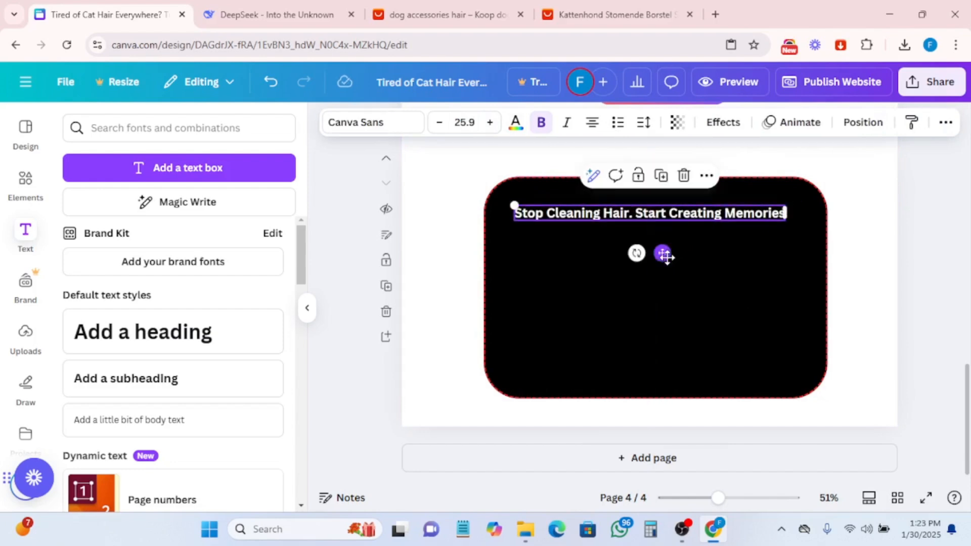
left_click(637, 291)
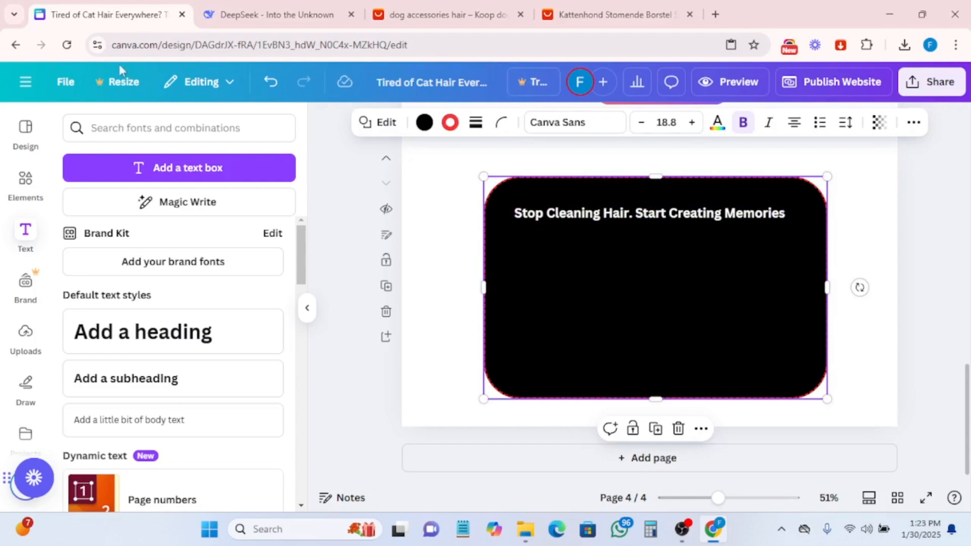
- Copy the body line "Limited stock! Buy 1 SpaBrush, Get 50% Off Refill Spray." from DeepSeek
left_click(276, 14)
scroll(392, 320, "down", 2)
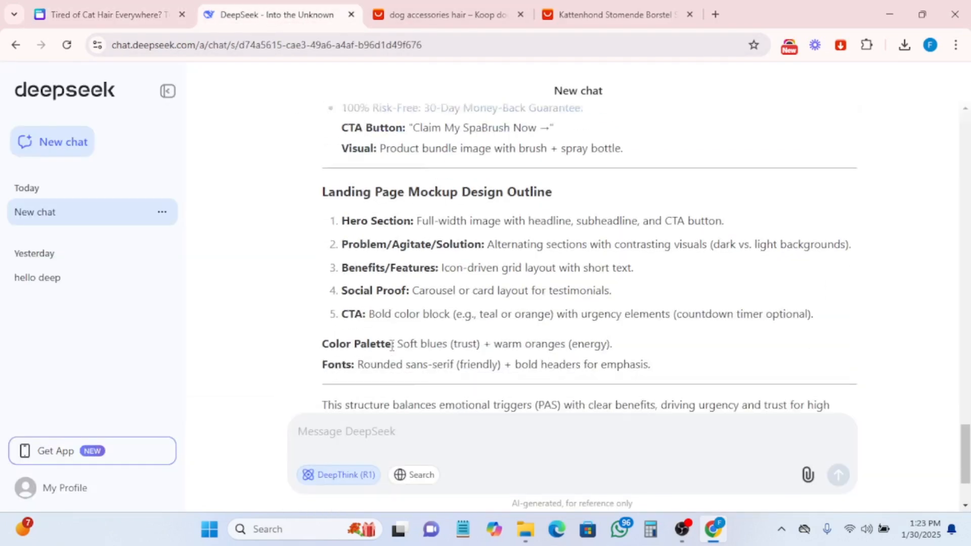
scroll(407, 227, "up", 2)
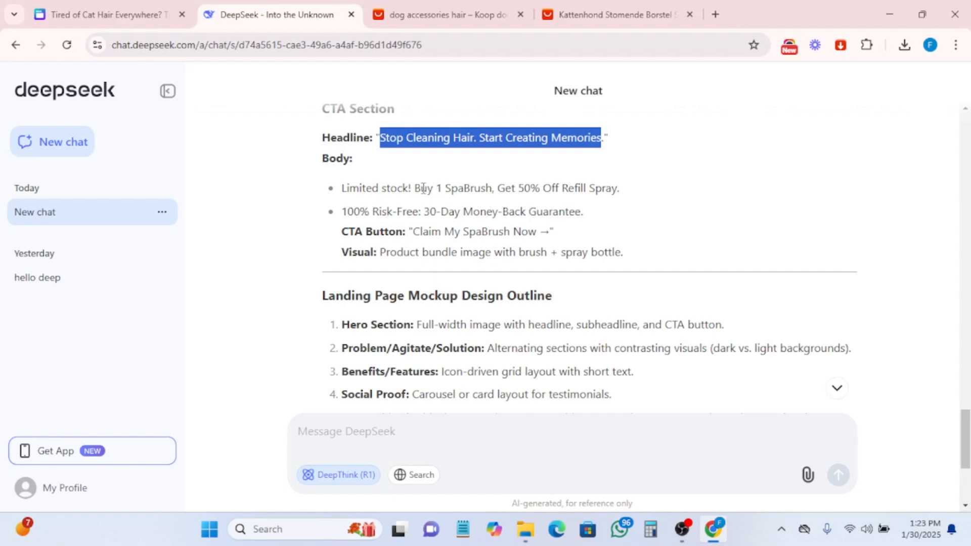
left_click_drag(342, 187, 627, 198)
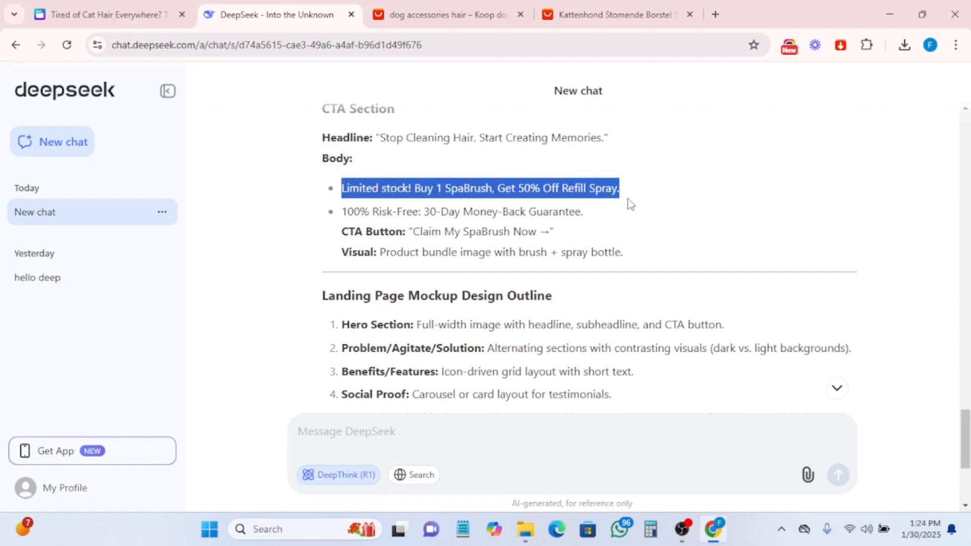
right_click(527, 183)
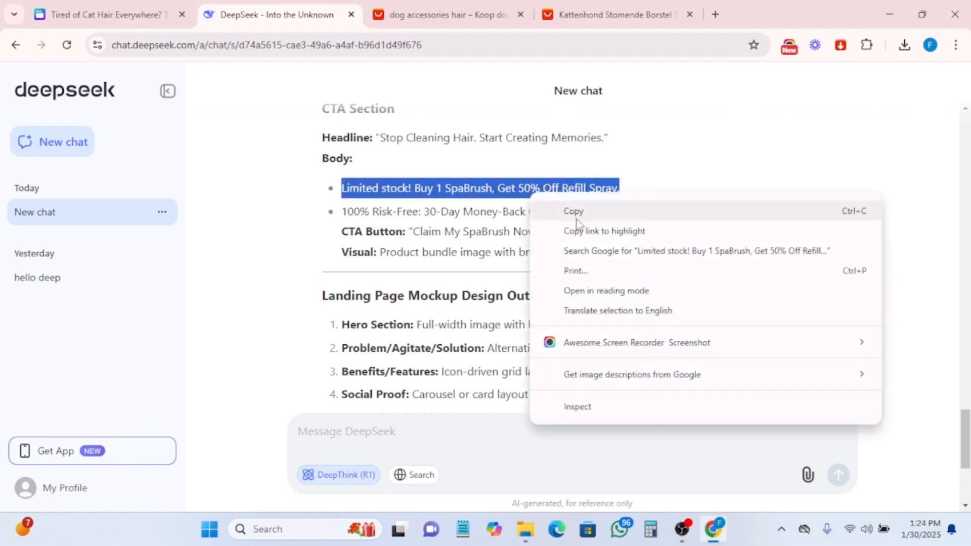
left_click(576, 216)
left_click(67, 7)
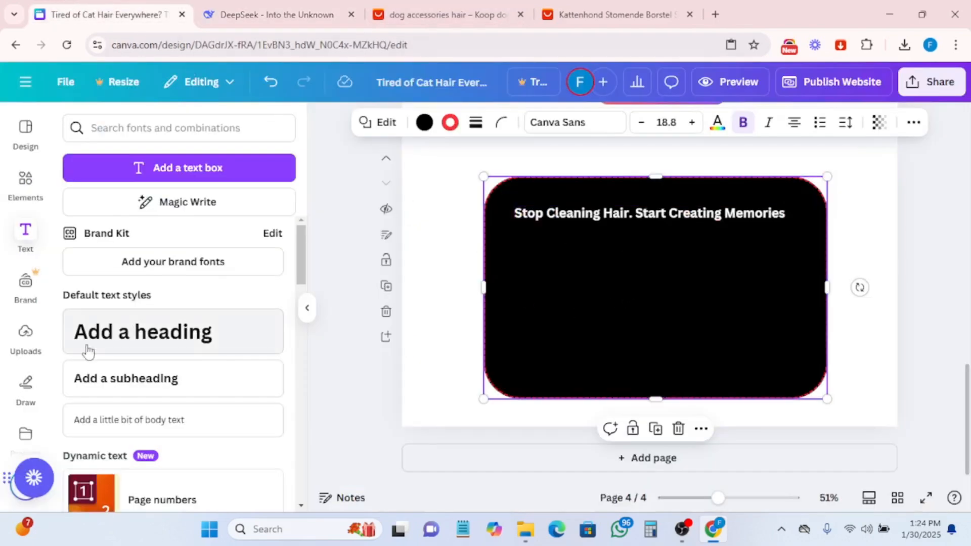
- Add a subheading in the rectangle with the pasted body line and color its text yellow
left_click_drag(122, 383, 632, 278)
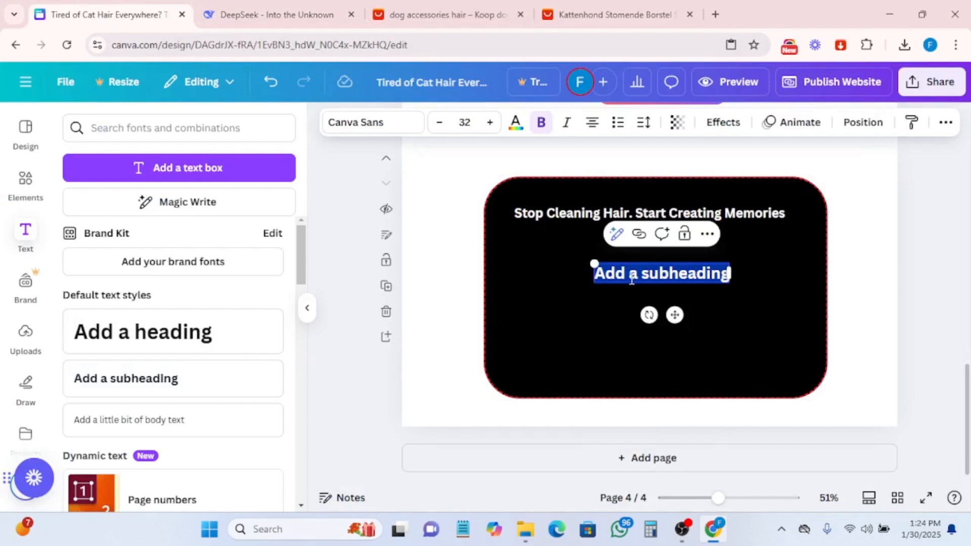
key("ctrl+v")
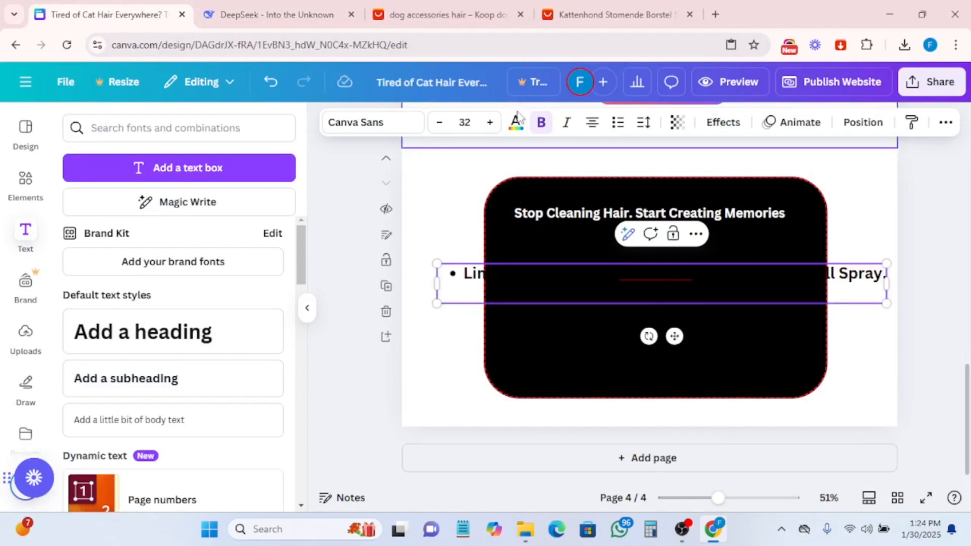
key("ctrl+a")
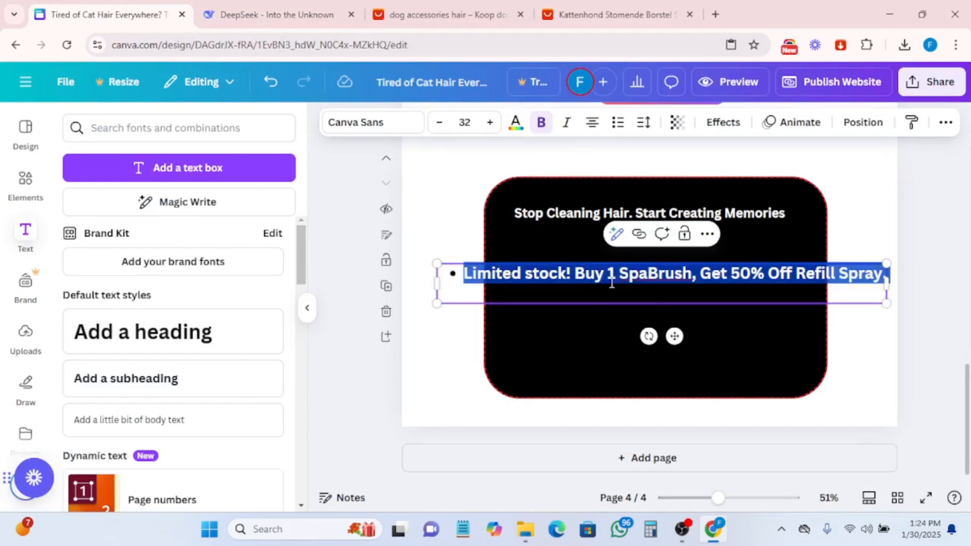
left_click(522, 133)
scroll(188, 306, "down", 3)
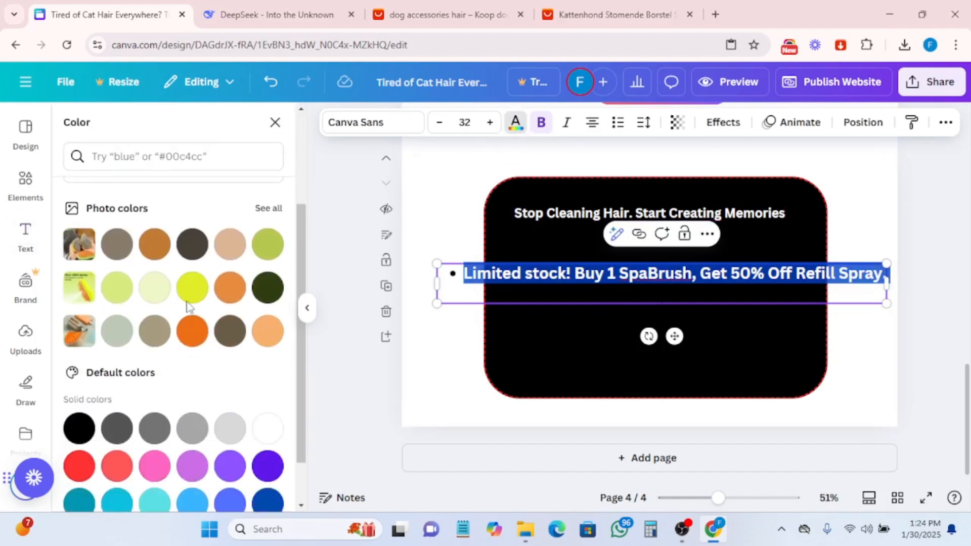
left_click(195, 290)
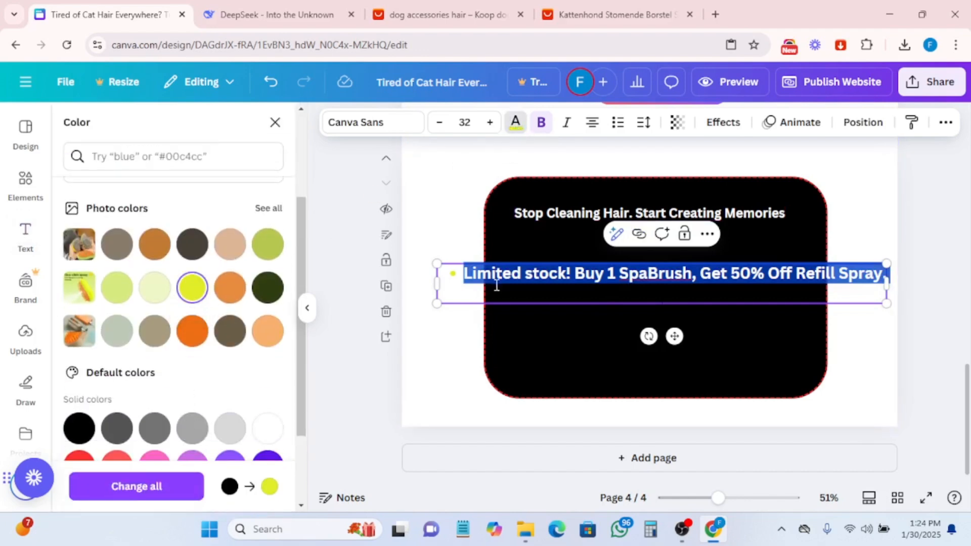
left_click(535, 333)
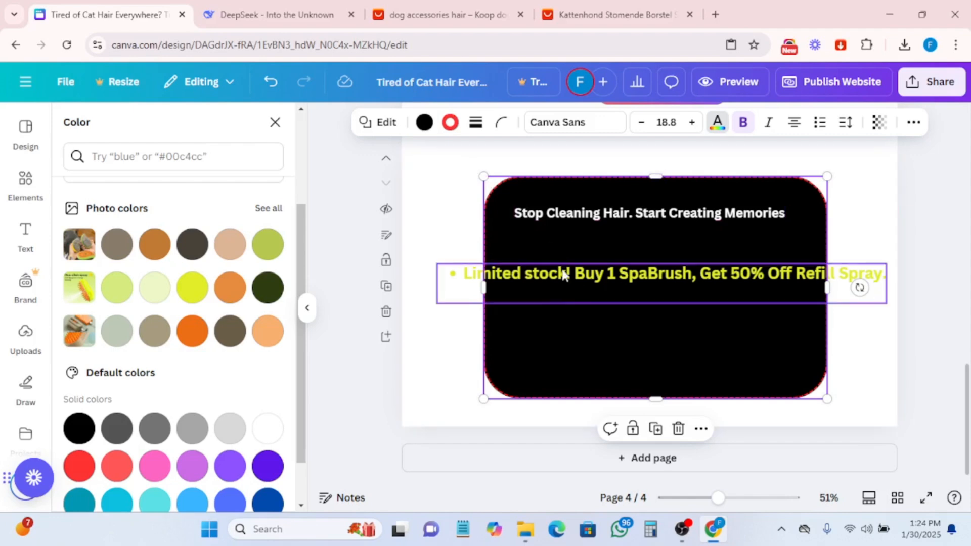
- Reduce the body line's font size to 20 and move it just beneath the headline
left_click(563, 282)
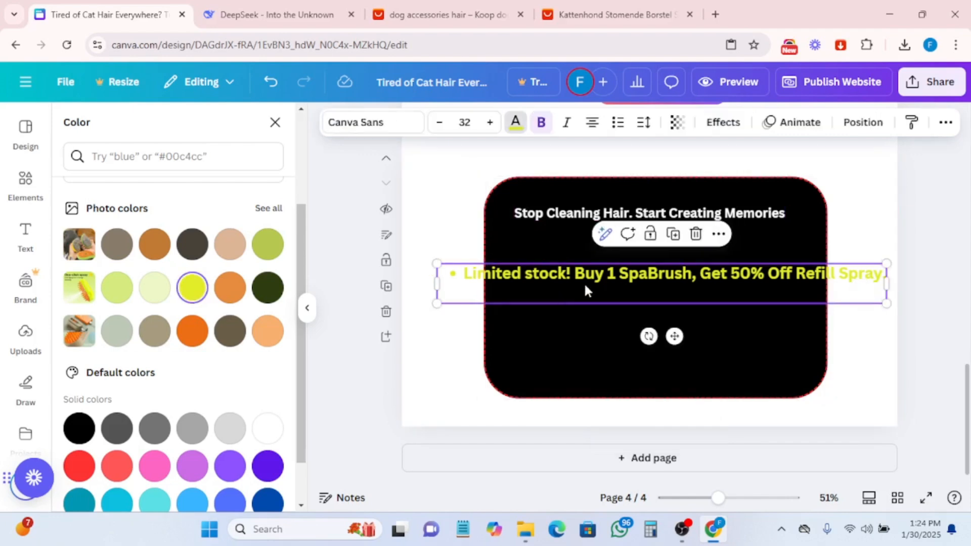
left_click(436, 124)
left_click(436, 124)
left_click(436, 123)
left_click(436, 124)
left_click(436, 124)
left_click(435, 123)
left_click(436, 124)
left_click(438, 124)
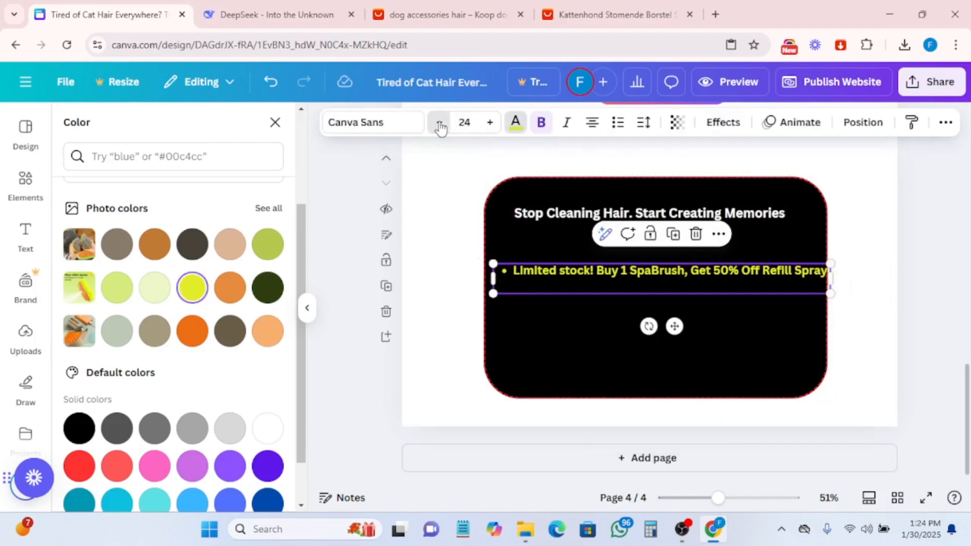
left_click(440, 123)
left_click(439, 124)
left_click(439, 124)
left_click(439, 124)
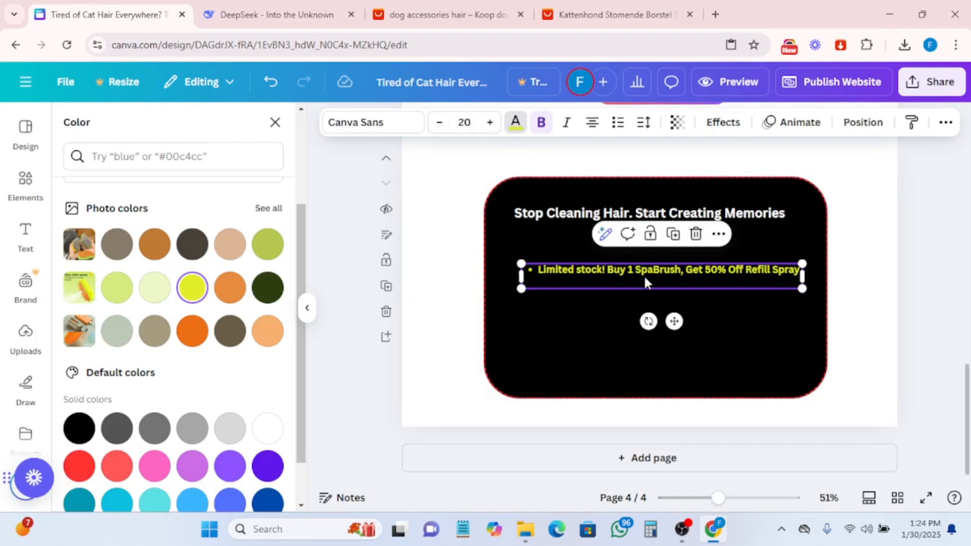
left_click_drag(651, 258, 650, 248)
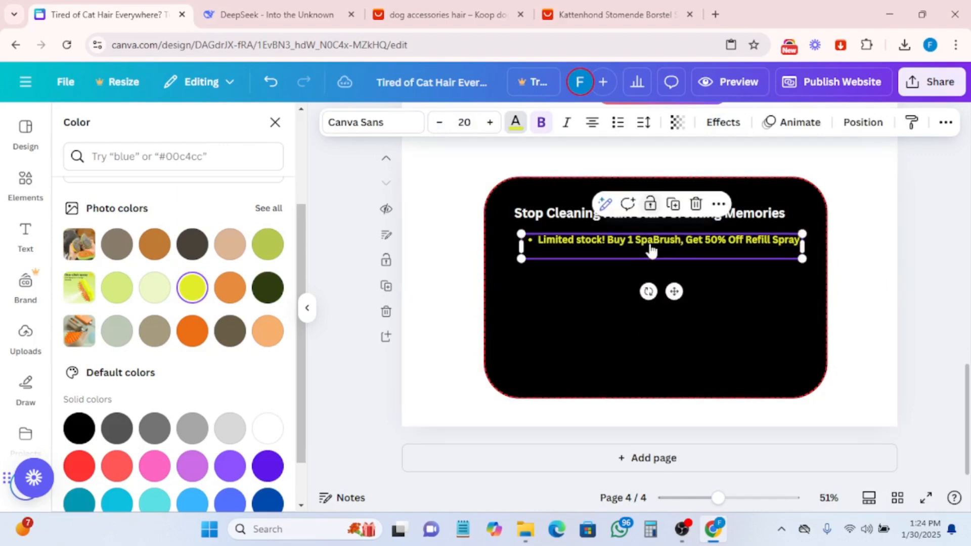
left_click(275, 124)
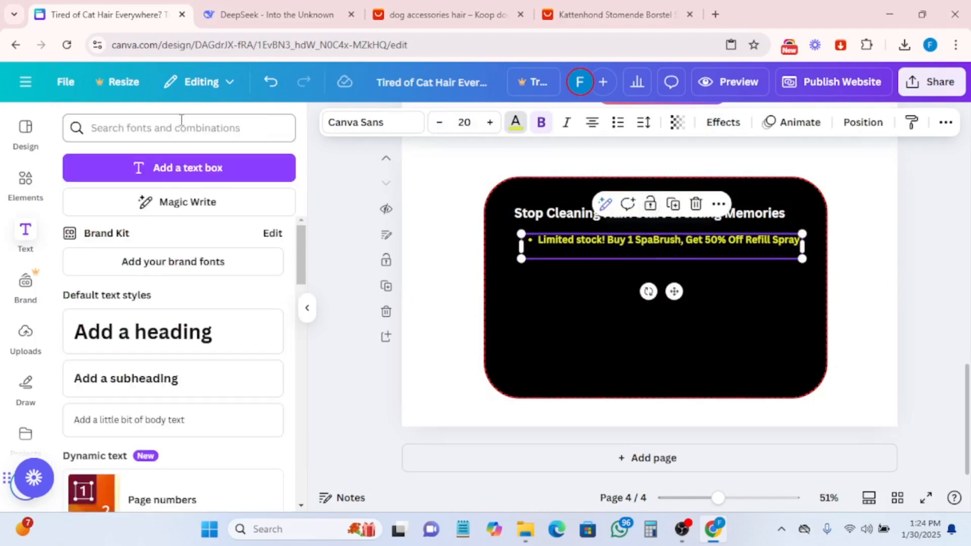
- Search the elements for countdown timer videos and browse the video results
left_click(25, 181)
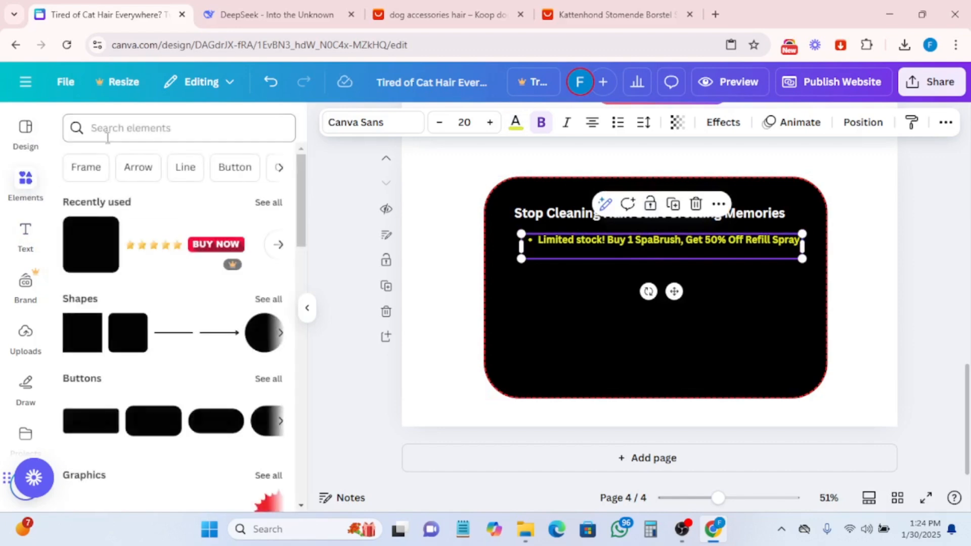
left_click(129, 133)
type("count")
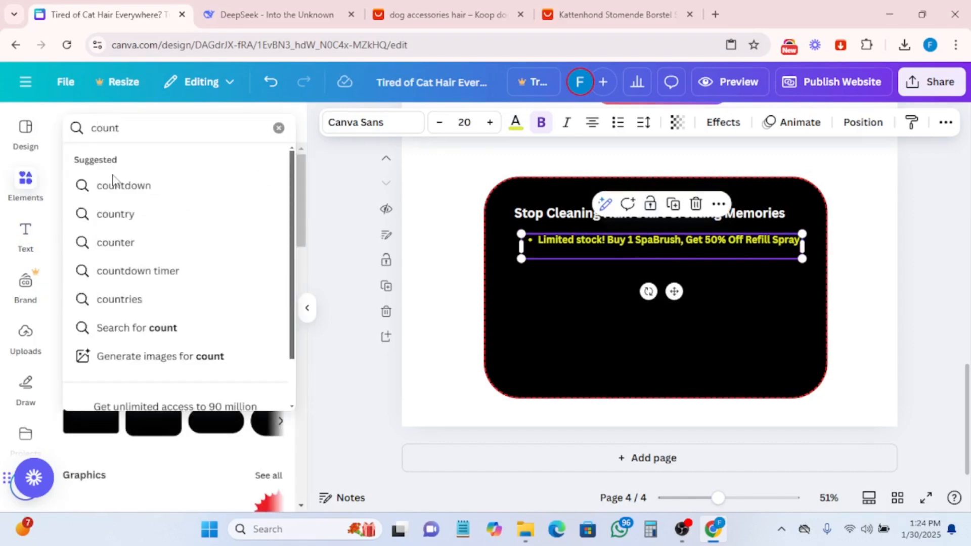
left_click(141, 271)
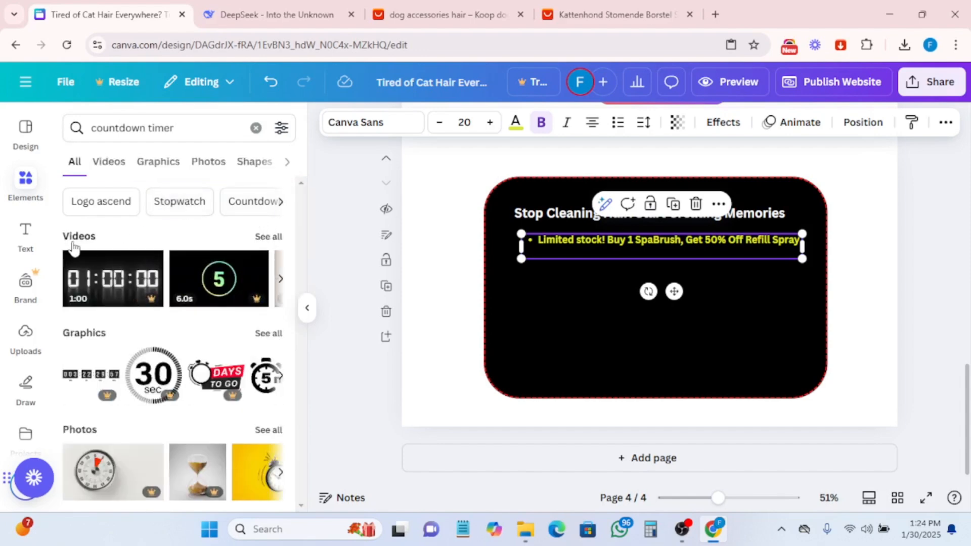
left_click(267, 237)
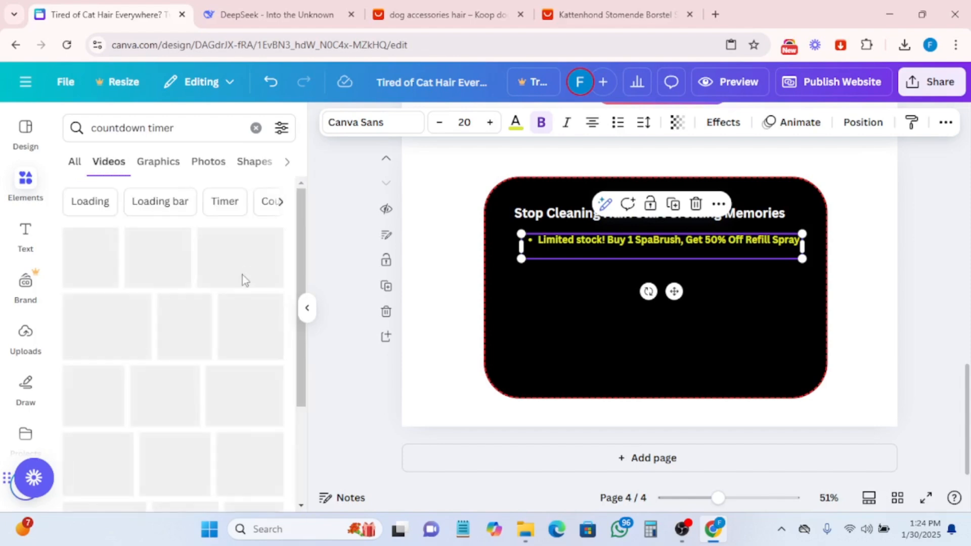
scroll(233, 352, "down", 10)
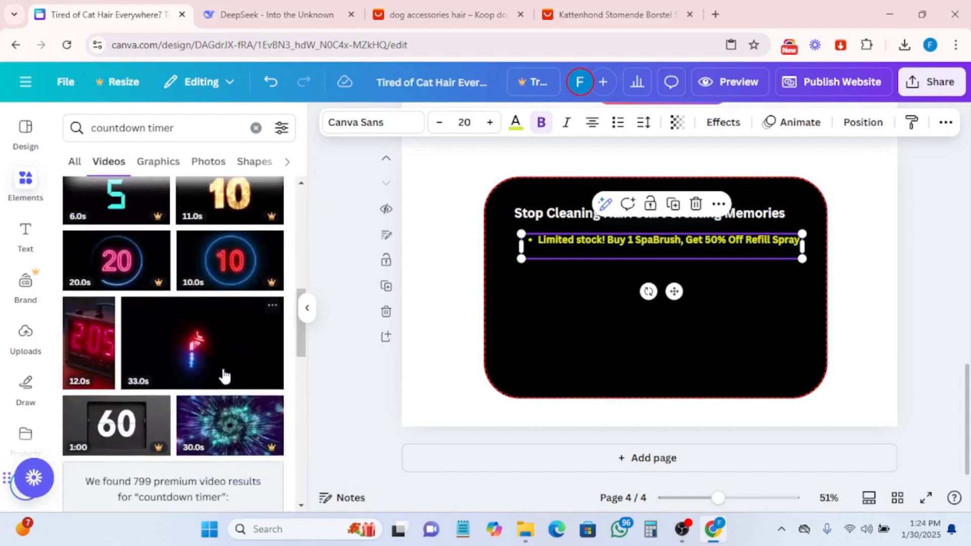
scroll(174, 401, "down", 5)
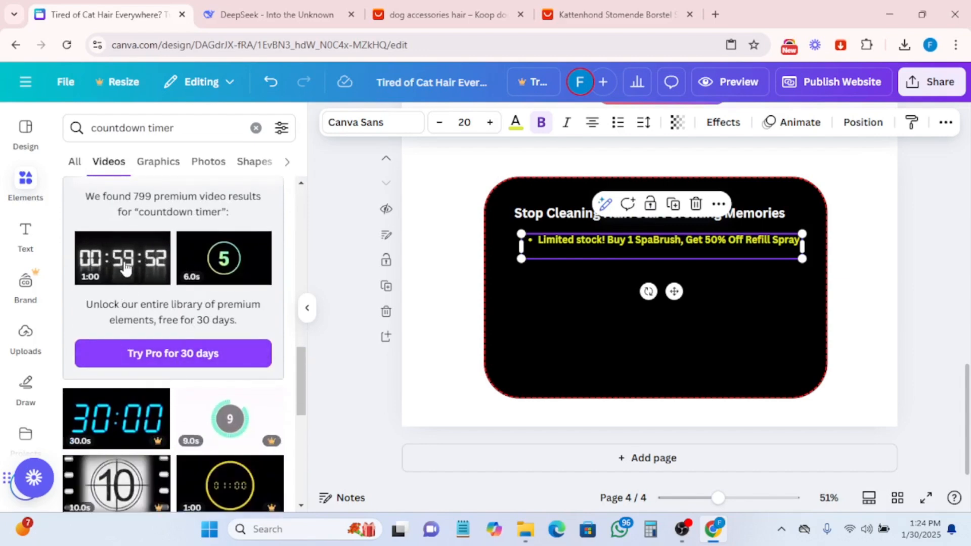
scroll(133, 397, "down", 3)
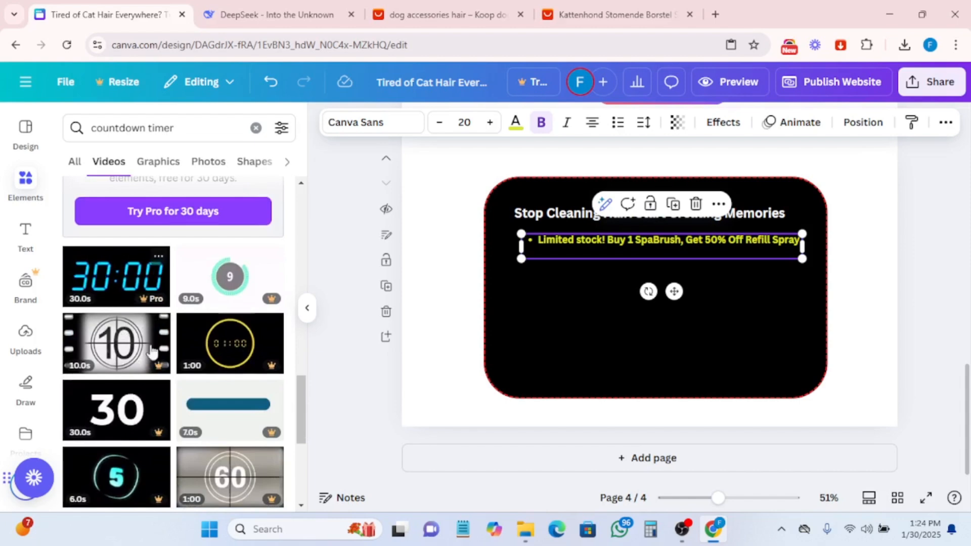
scroll(162, 383, "down", 4)
scroll(158, 377, "up", 8)
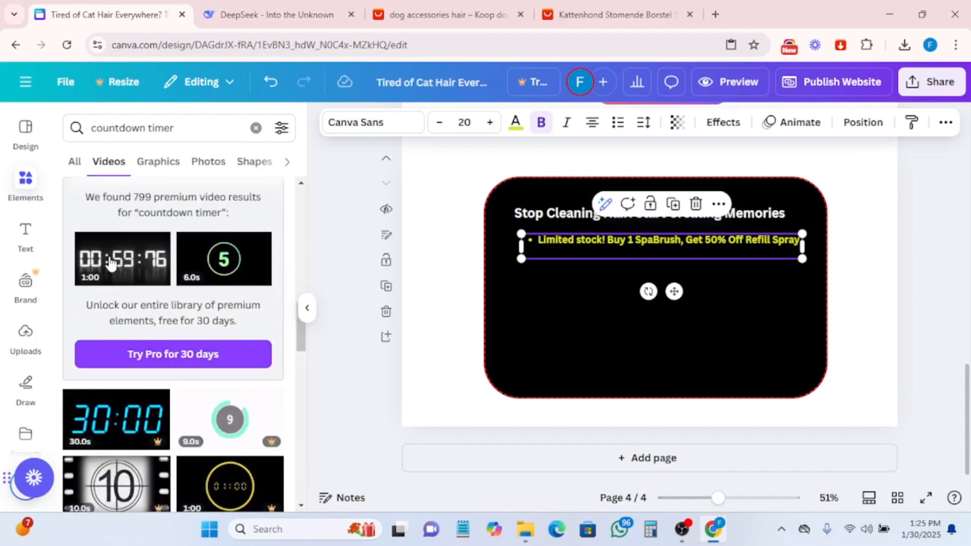
- Place a white digital countdown video in the rectangle, shrink it and move it beneath the body line
left_click_drag(126, 259, 538, 281)
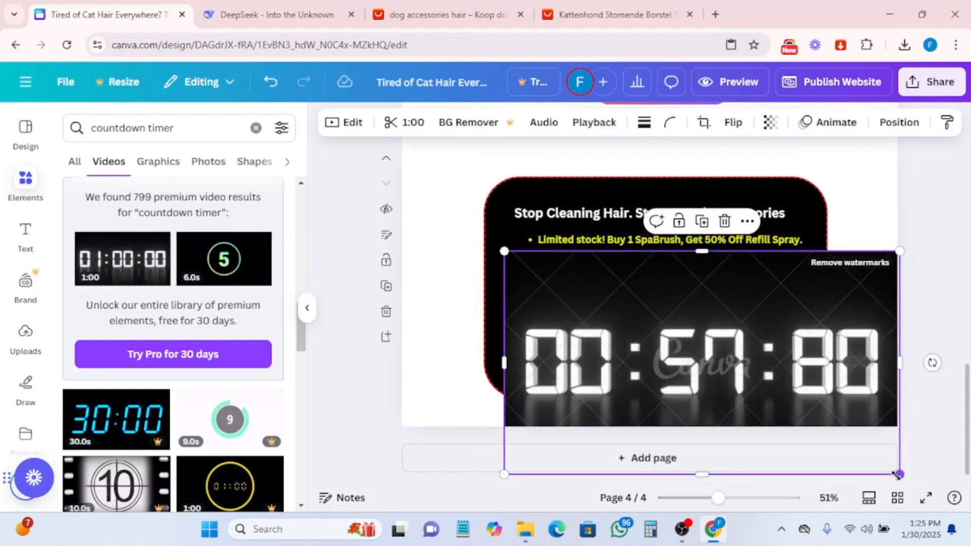
left_click_drag(898, 474, 723, 328)
scroll(182, 396, "down", 4)
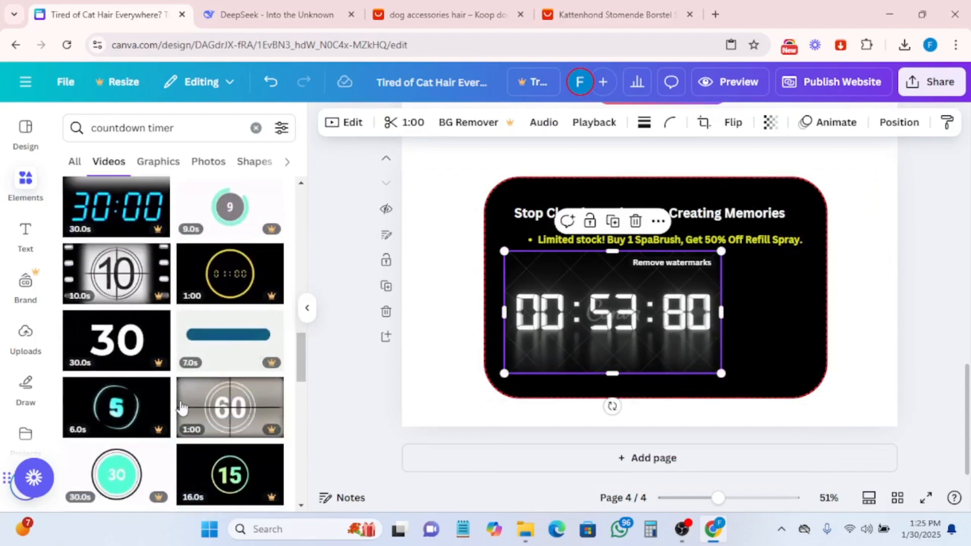
scroll(216, 396, "down", 5)
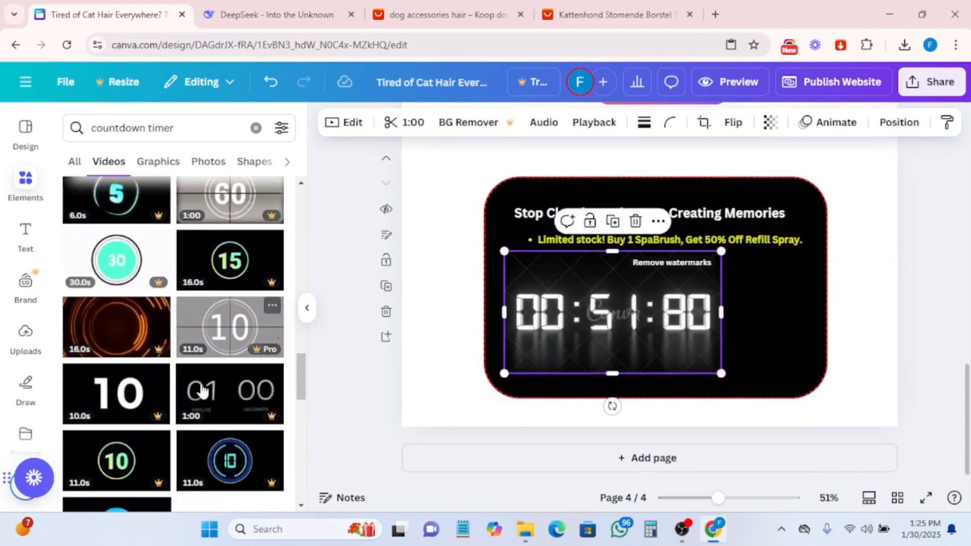
scroll(202, 410, "down", 4)
scroll(202, 411, "down", 7)
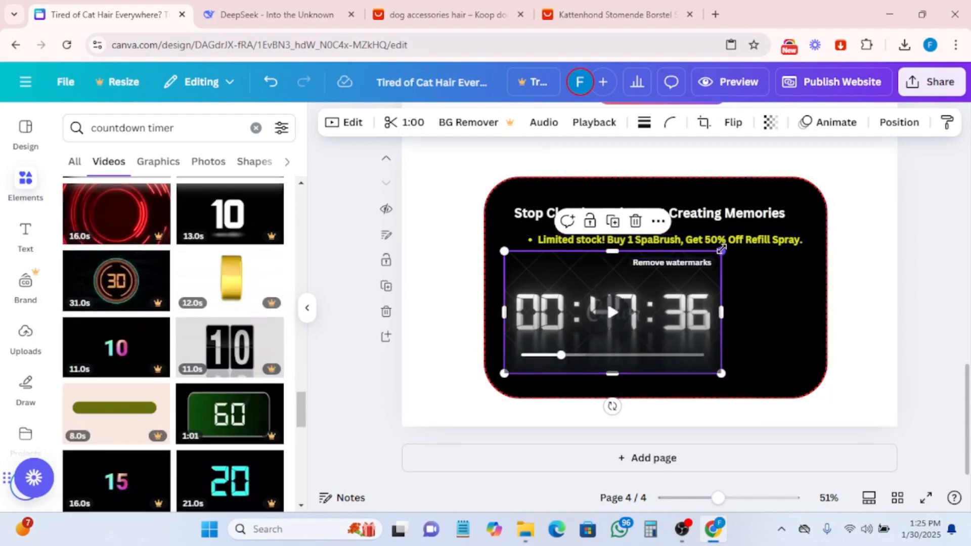
left_click_drag(721, 249, 623, 306)
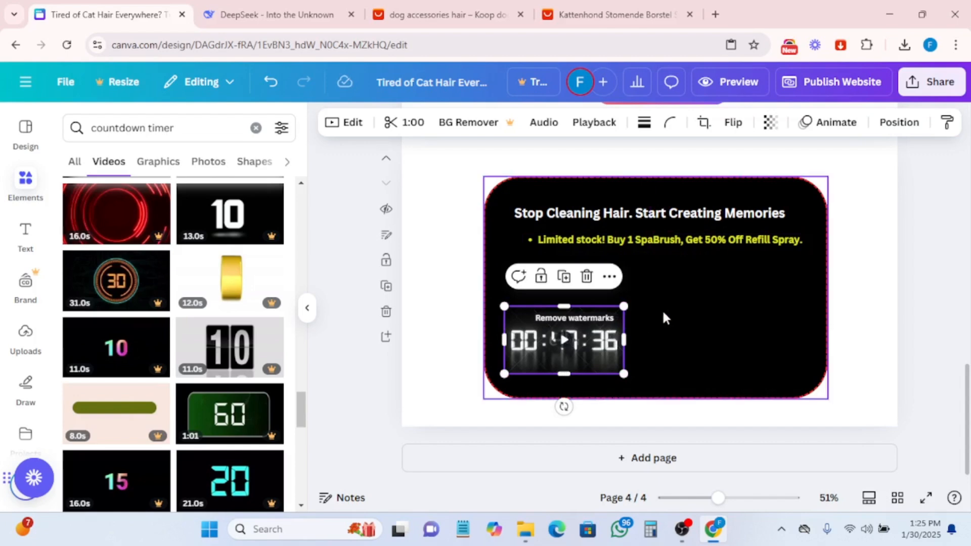
left_click_drag(538, 344, 642, 292)
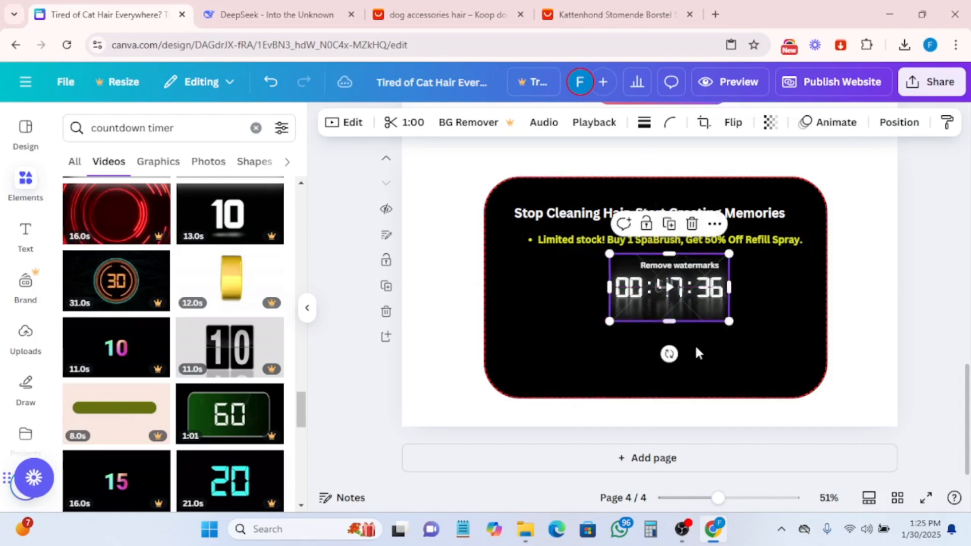
- Preview the white countdown video and delete it from the rectangle
left_click(732, 364)
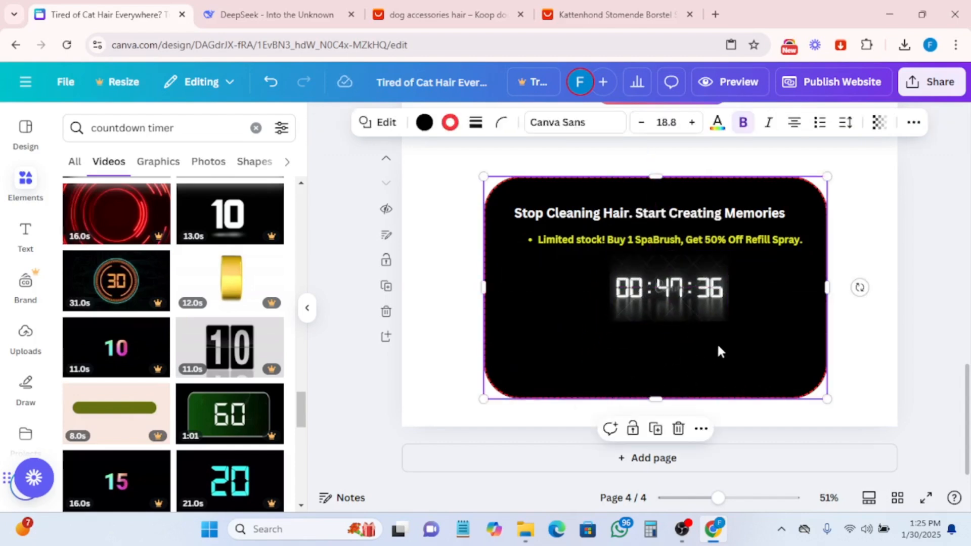
left_click(716, 289)
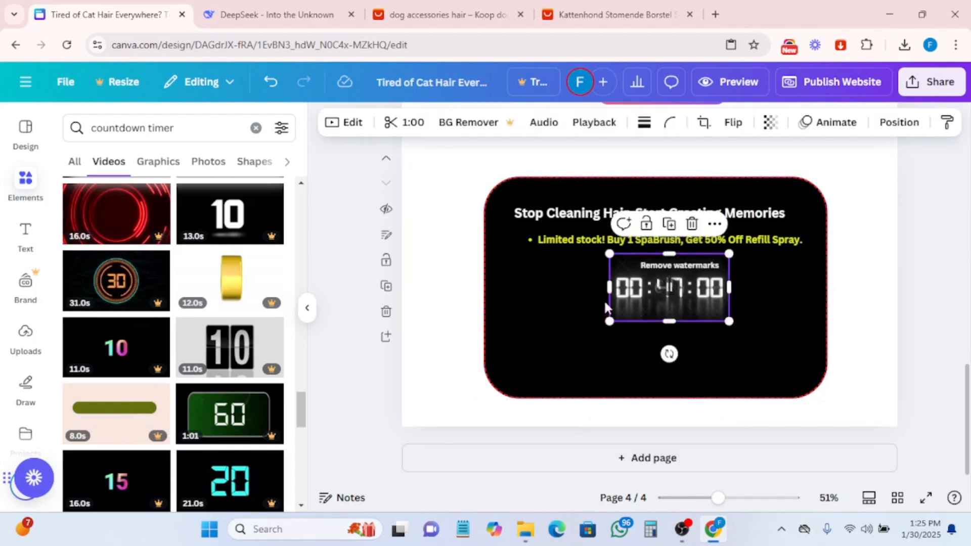
left_click(605, 306)
left_click(662, 302)
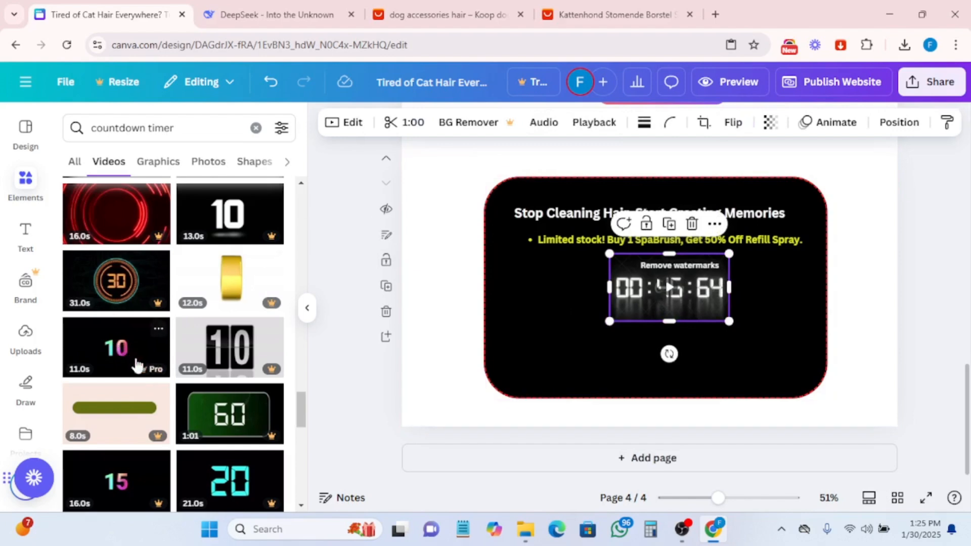
scroll(136, 364, "down", 5)
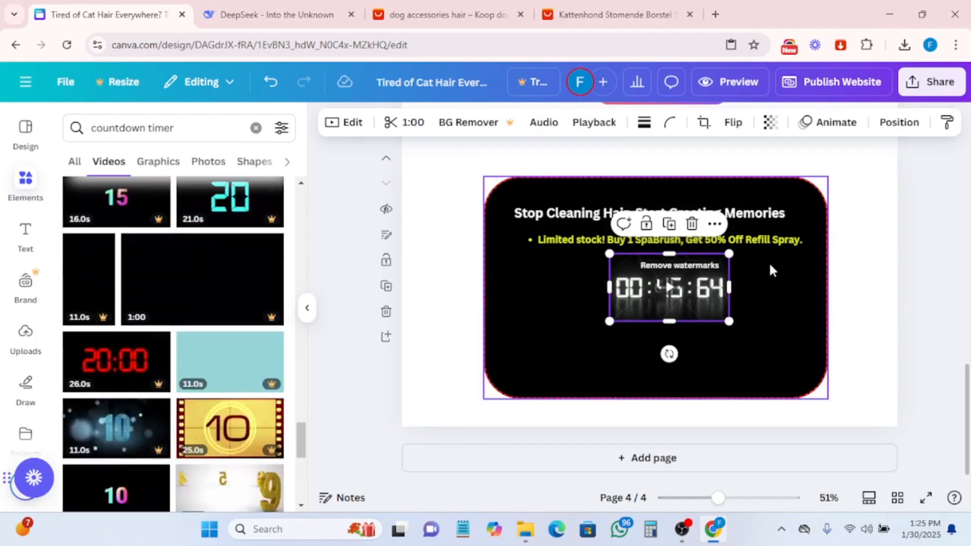
left_click(693, 224)
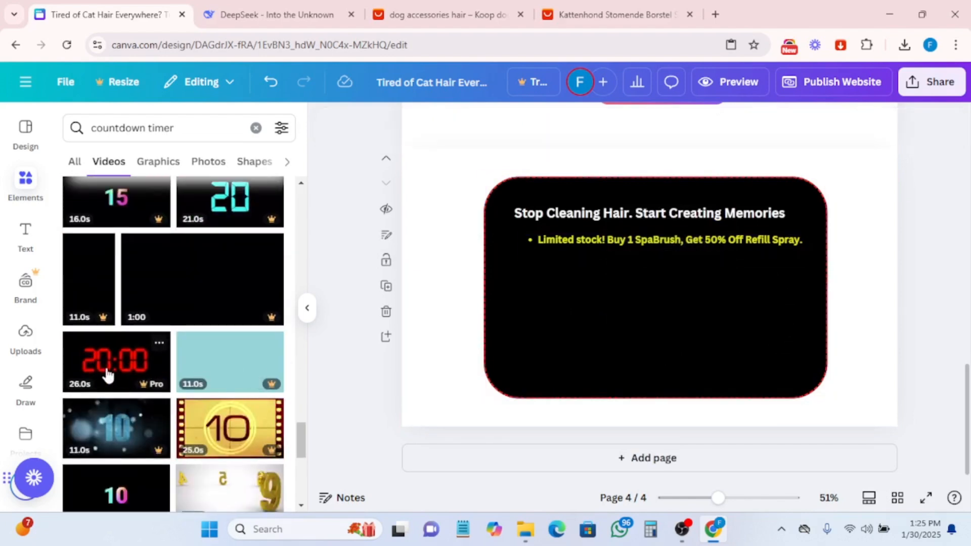
- Add the red 20:00 countdown video to the rectangle and shrink it beneath the body line
left_click_drag(105, 373, 551, 290)
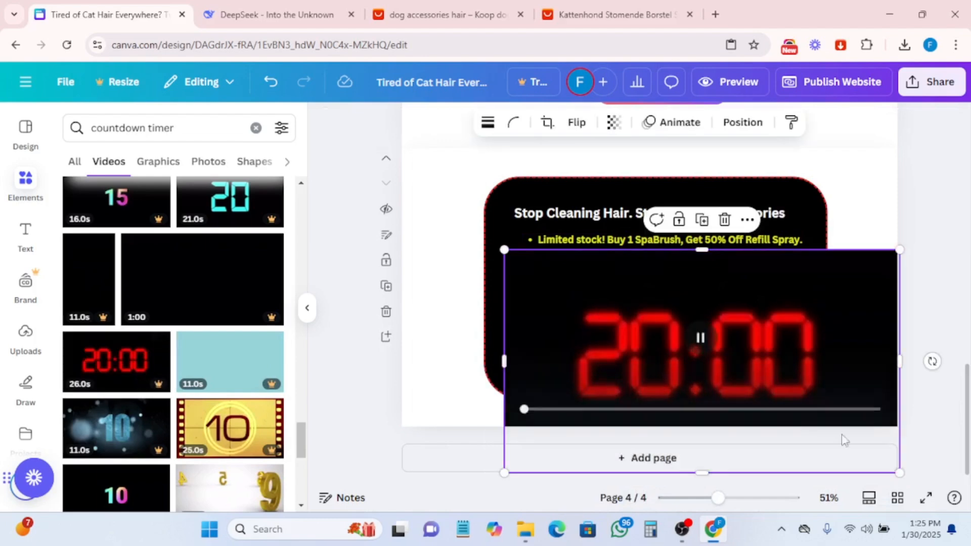
left_click_drag(897, 466, 687, 334)
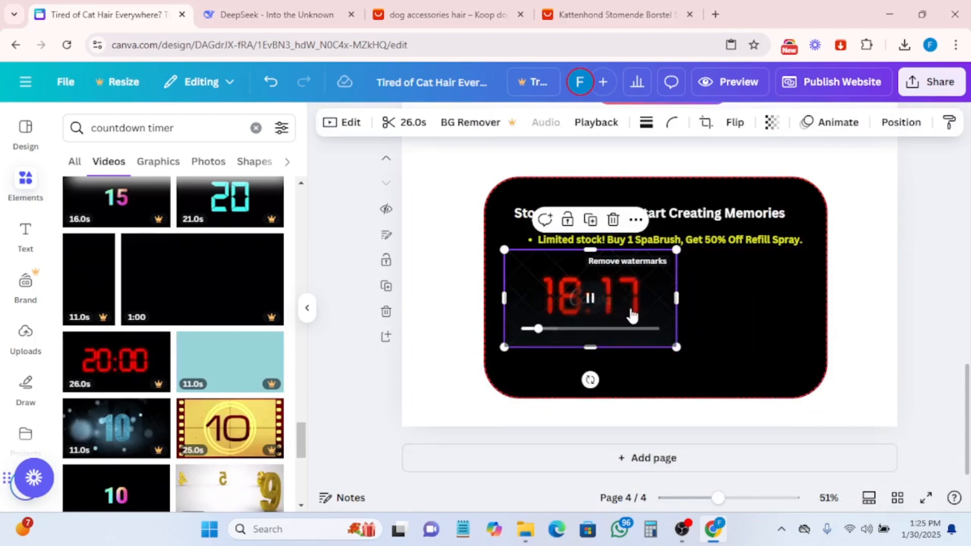
left_click_drag(630, 314, 676, 312)
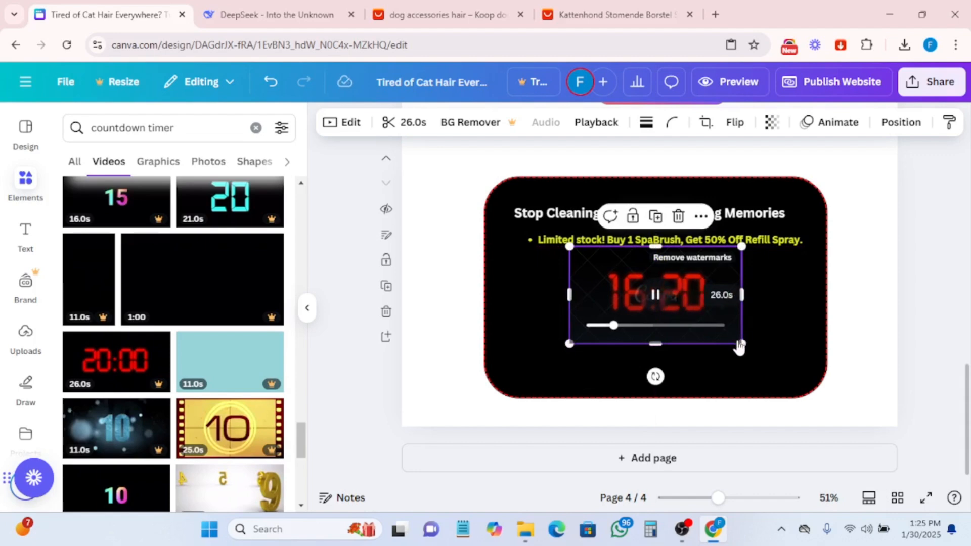
left_click_drag(739, 347, 702, 321)
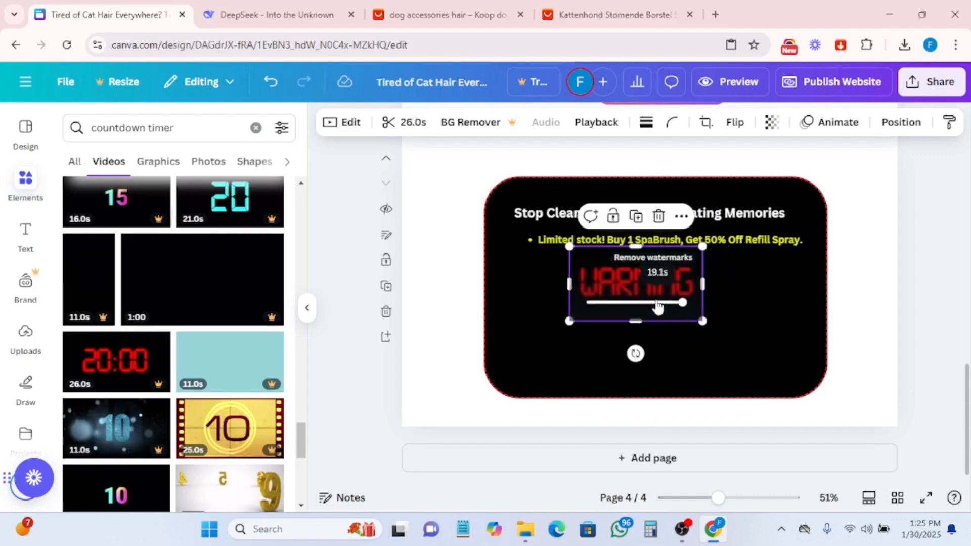
- Preview the red countdown video and nudge it slightly right under the body line
left_click(818, 321)
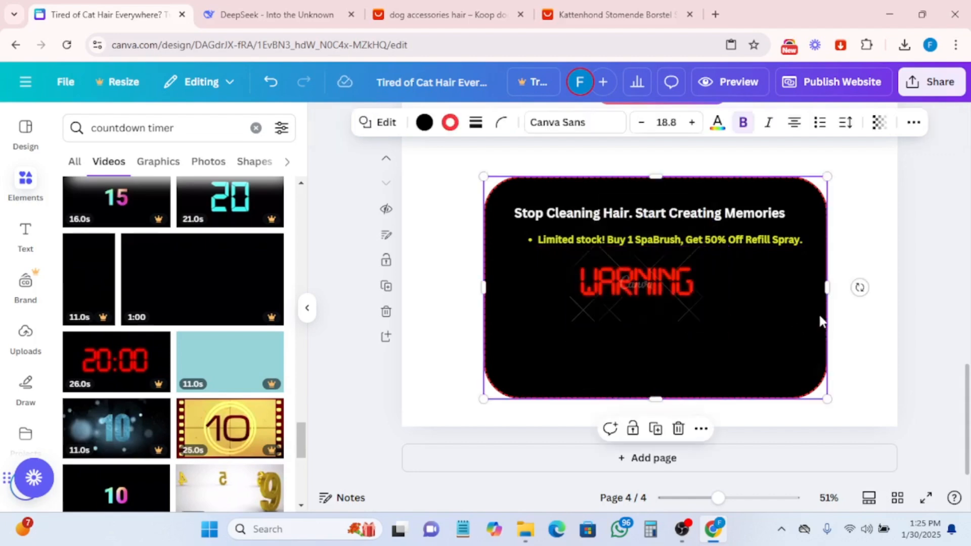
left_click(636, 298)
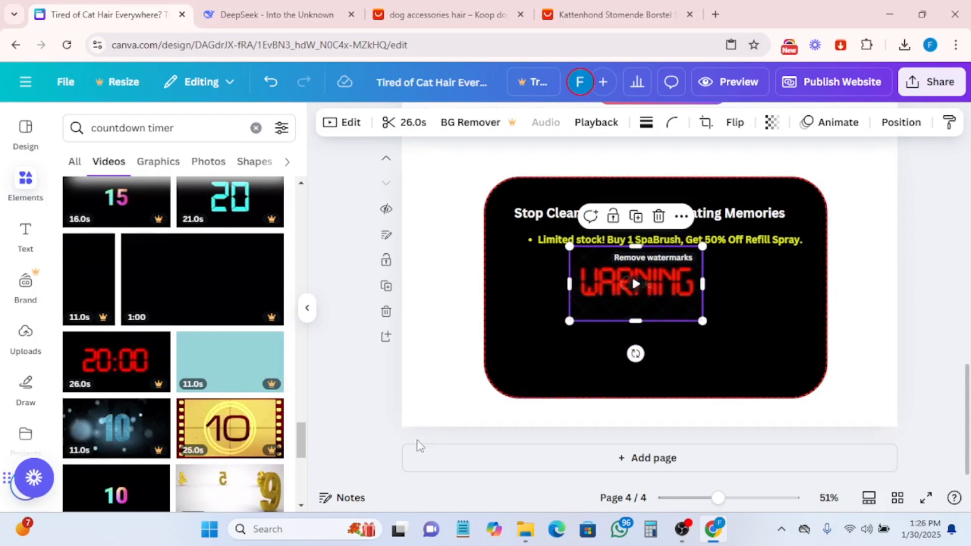
left_click(442, 358)
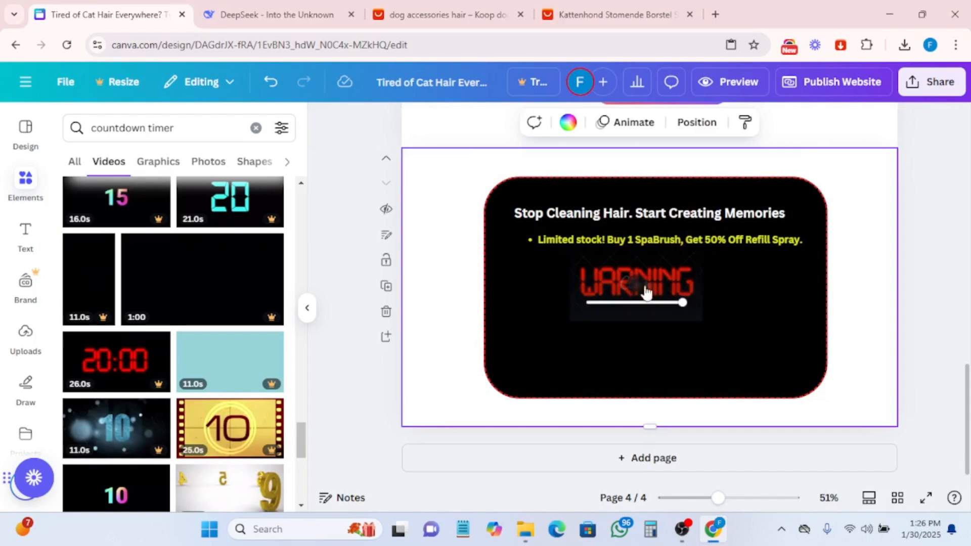
left_click(649, 303)
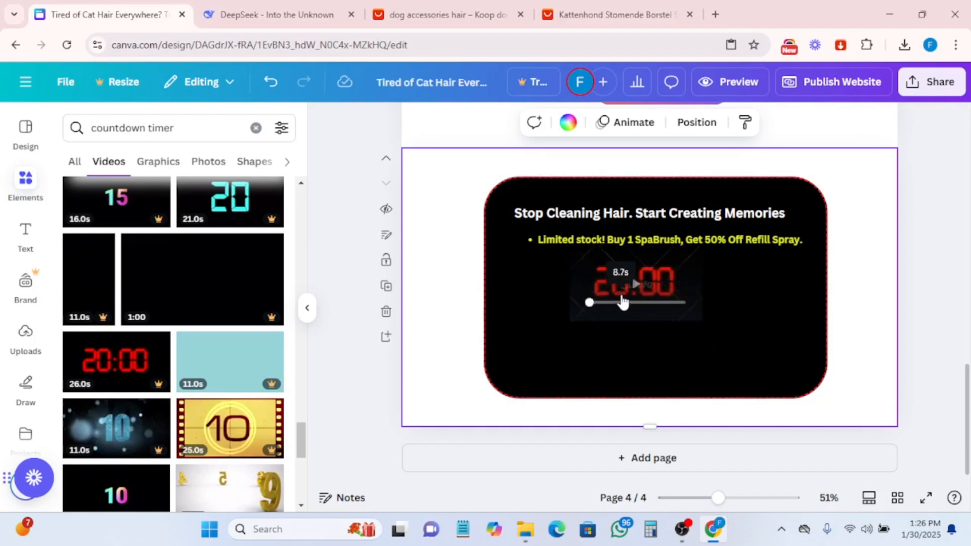
left_click_drag(623, 278, 647, 284)
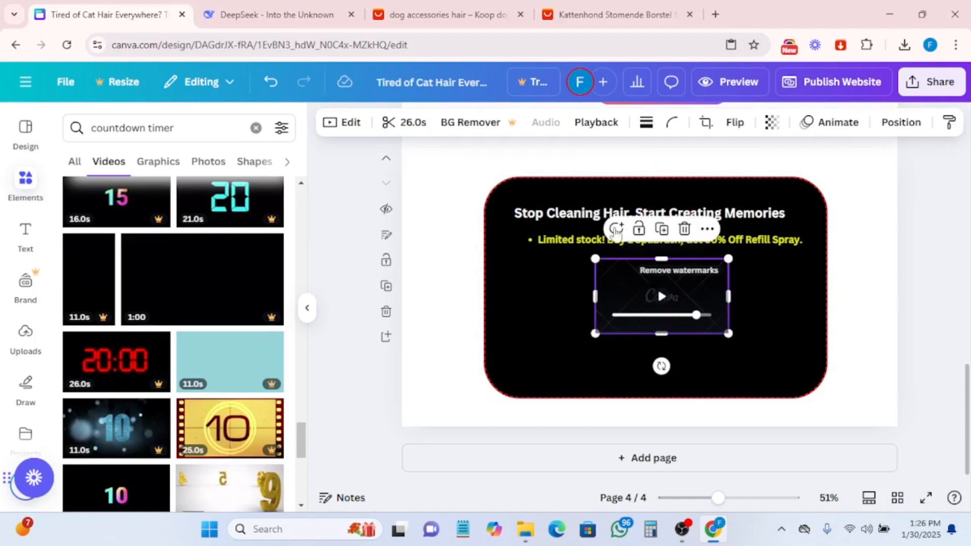
- Copy the line "100% Risk-Free: 30-Day Money-Back Guarantee." from DeepSeek and return to the design
left_click(264, 6)
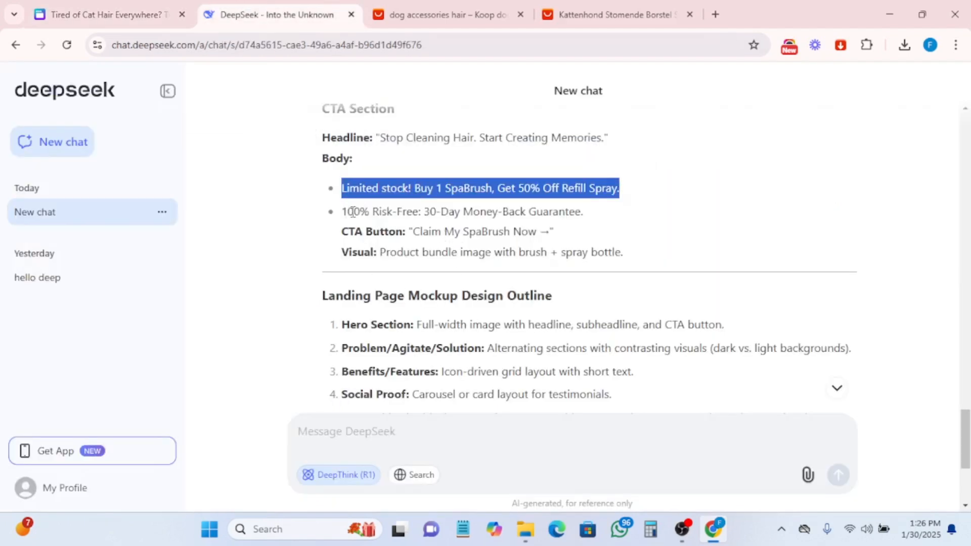
left_click_drag(343, 210, 584, 212)
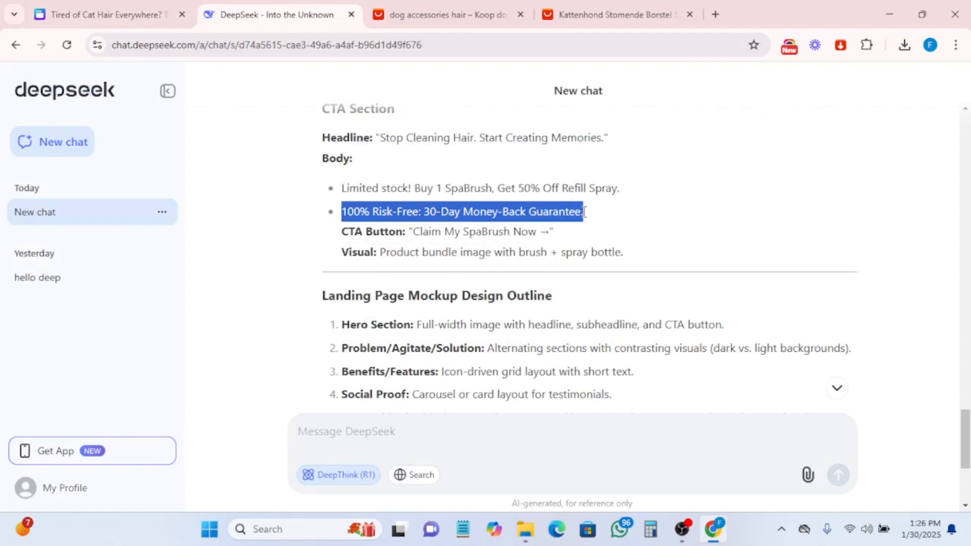
right_click(514, 207)
left_click(544, 226)
left_click(96, 14)
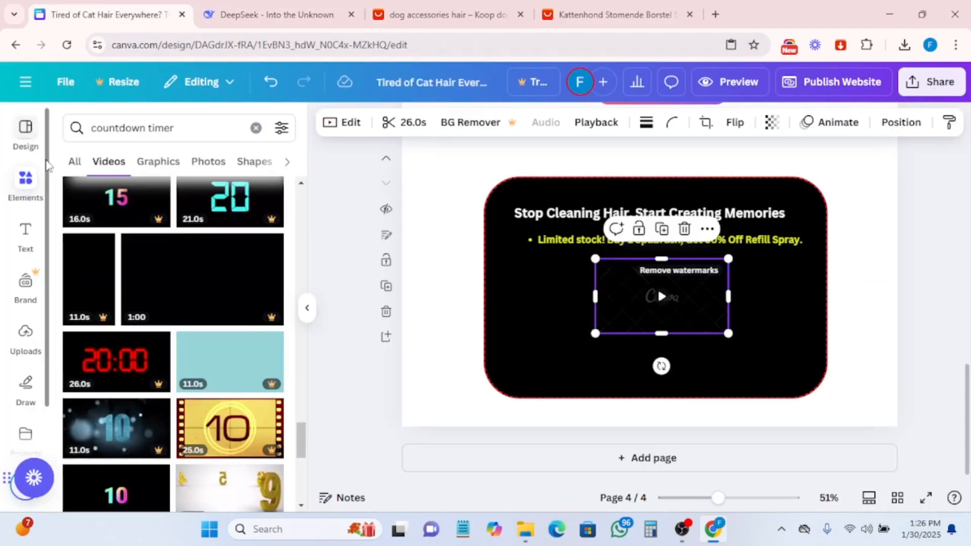
- Search graphics for "money back guarantee" and add the gold Satisfaction 100% badge, shrinking it below the countdown video
left_click(256, 128)
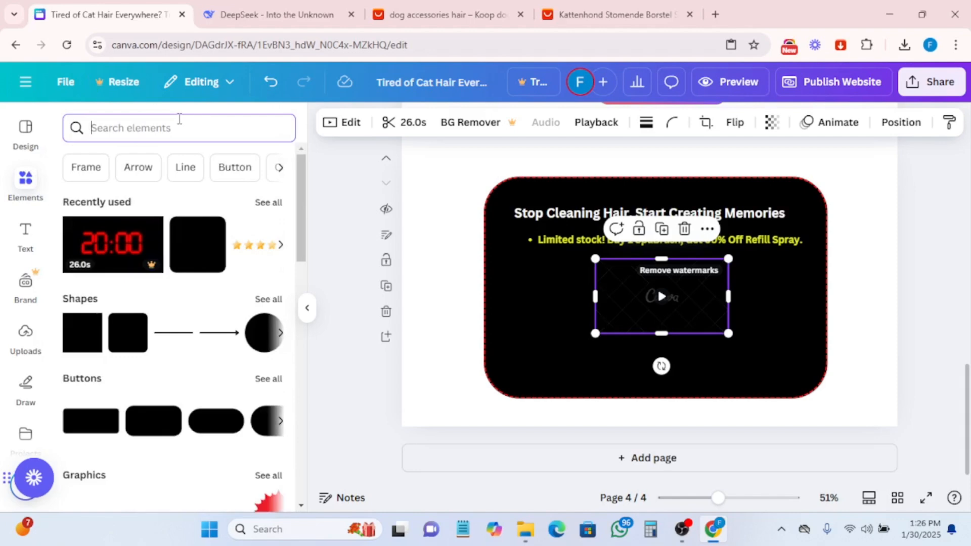
type("money")
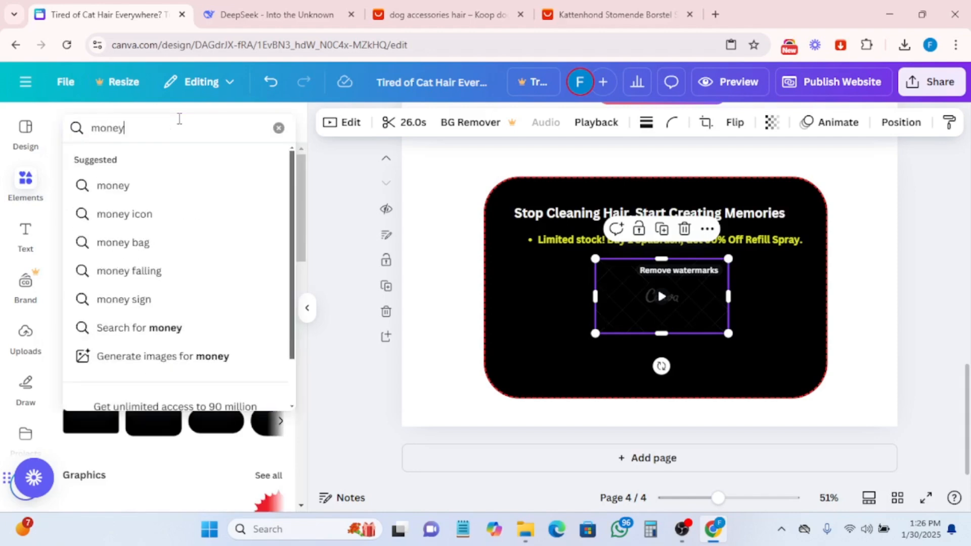
type(" back")
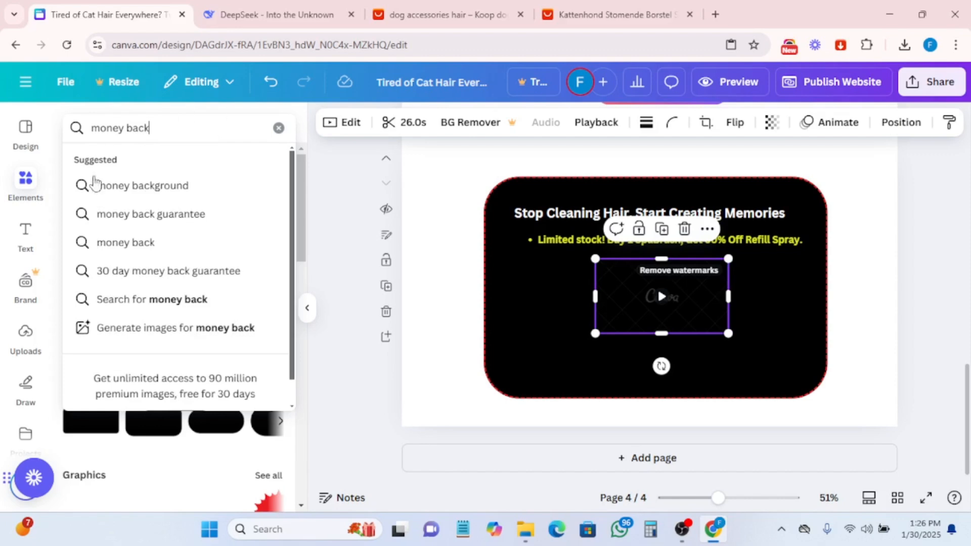
left_click(121, 215)
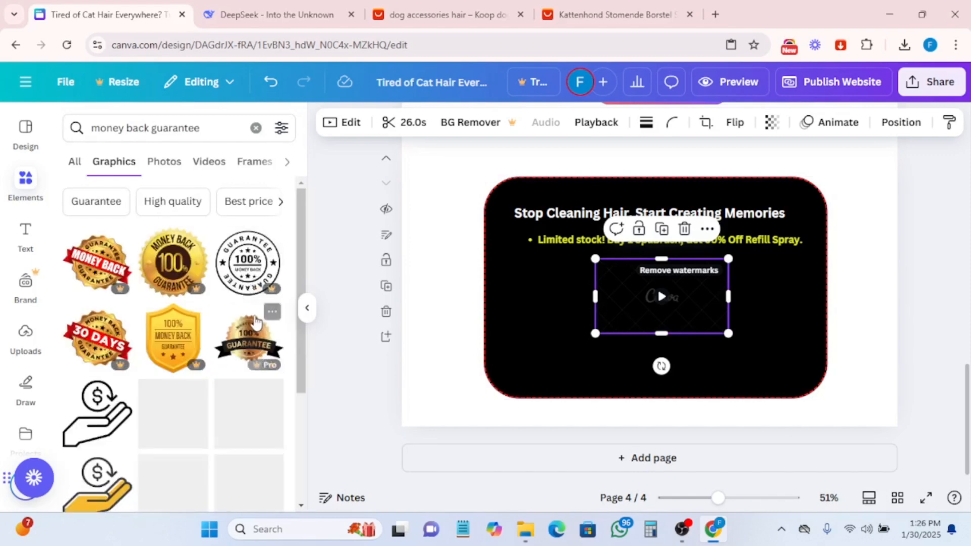
scroll(223, 398, "down", 2)
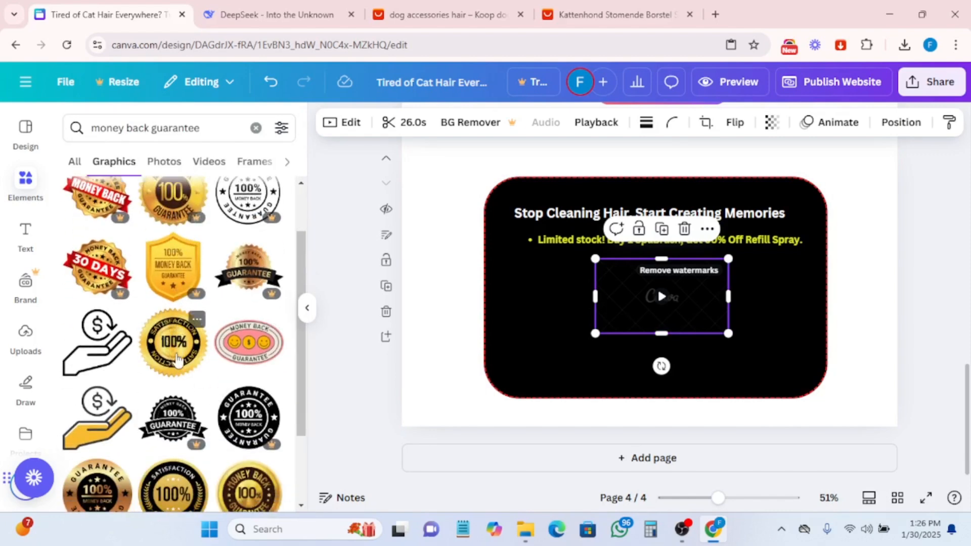
left_click_drag(171, 338, 622, 386)
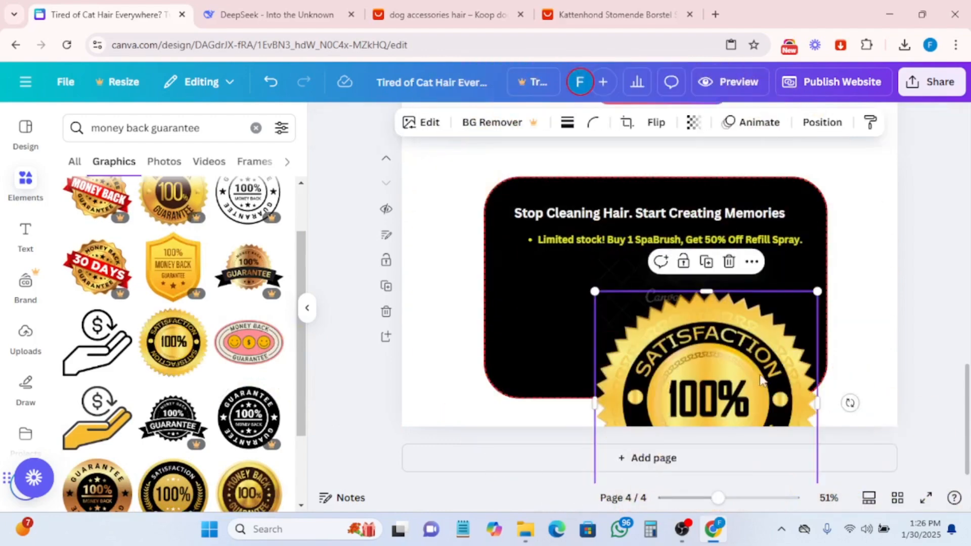
scroll(758, 372, "down", 1)
left_click_drag(816, 472, 713, 335)
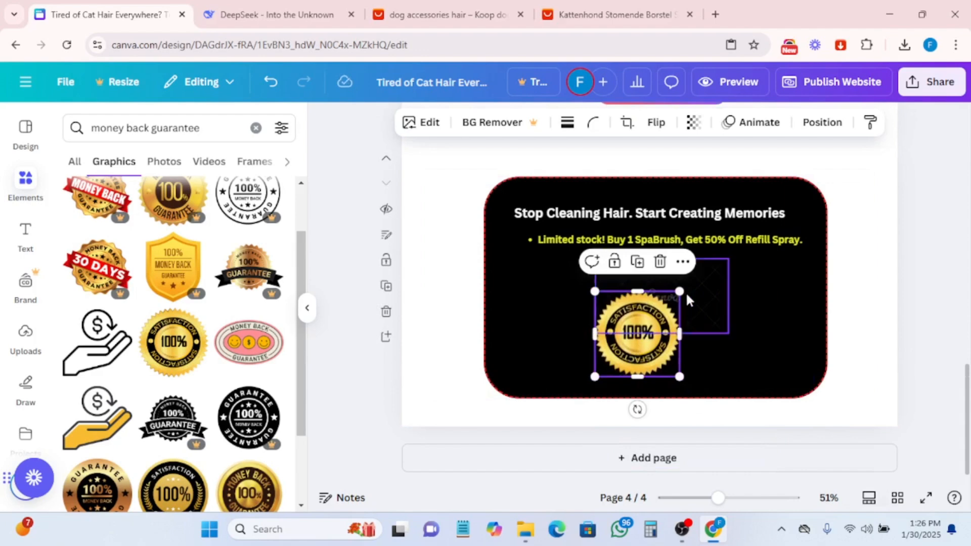
left_click_drag(682, 290, 657, 346)
left_click(657, 287)
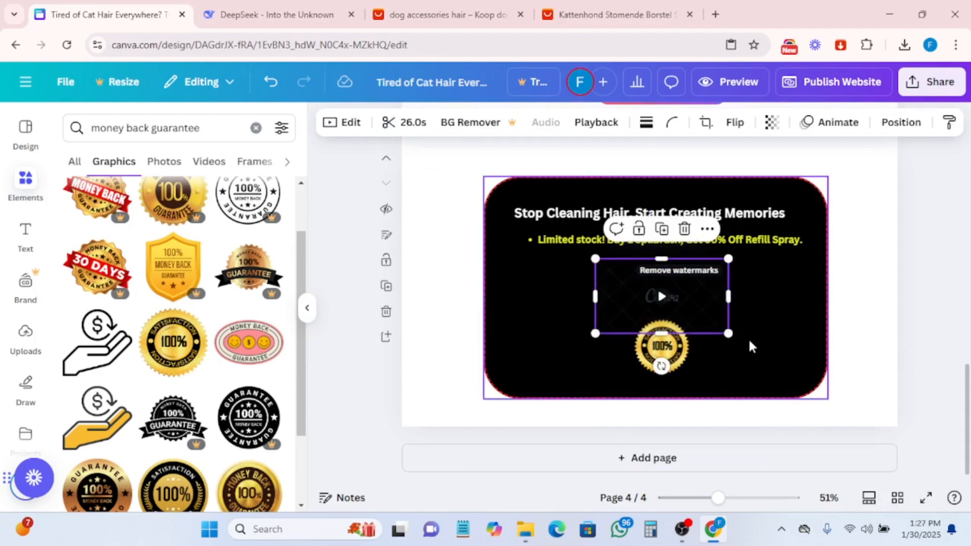
left_click(456, 365)
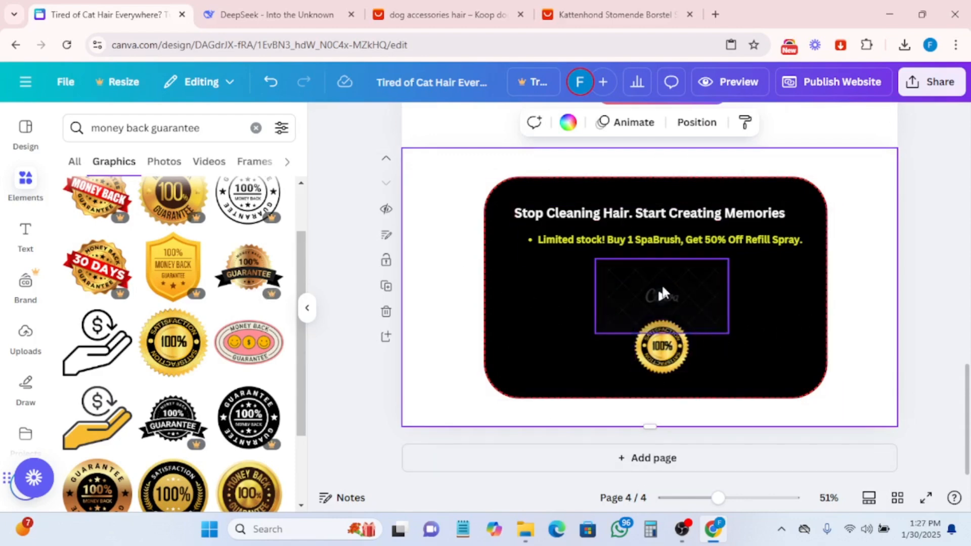
- Duplicate the limited-stock line, move the copy to the rectangle's bottom, and paste "100% Risk-Free: 30-Day Money-Back Guarantee" into it
left_click(693, 242)
left_click(672, 202)
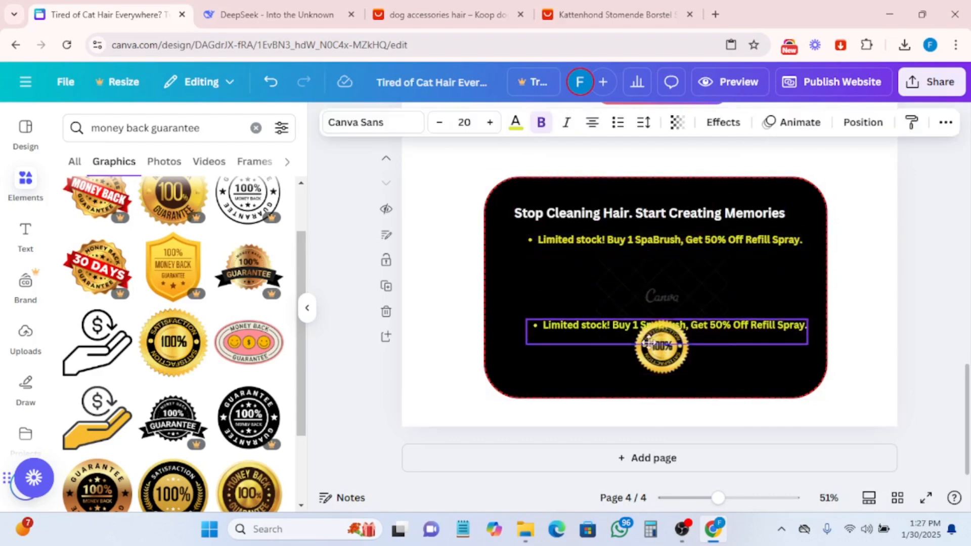
left_click_drag(645, 324, 645, 374)
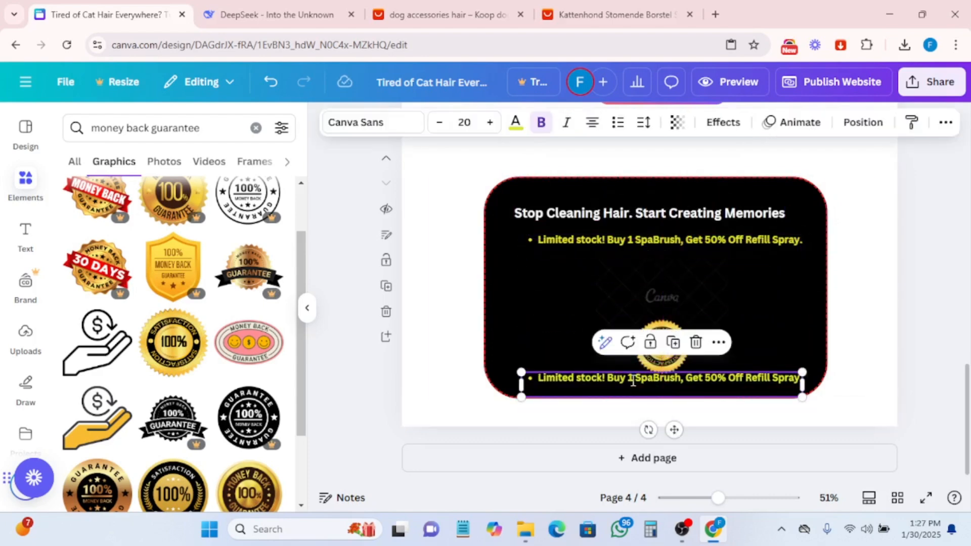
double_click(633, 380)
key("ctrl+v")
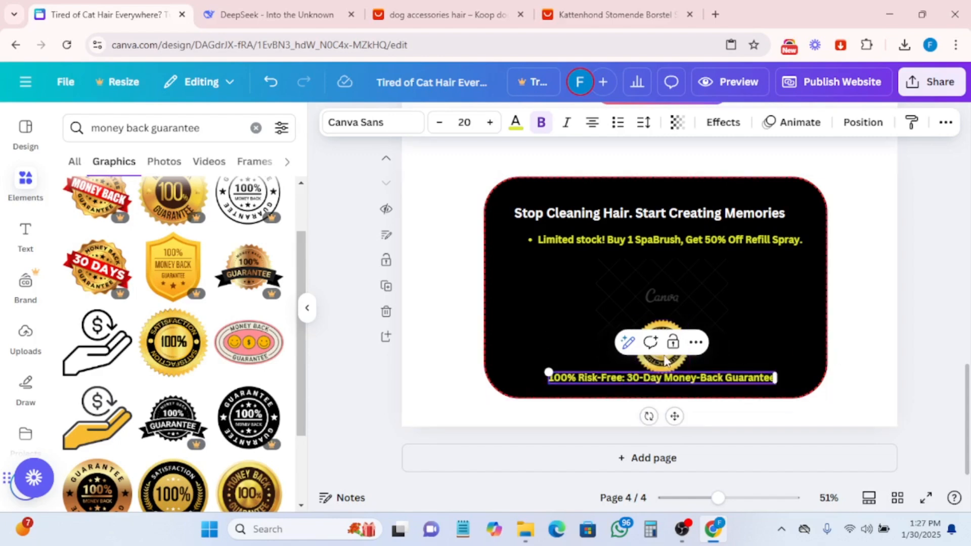
left_click(593, 395)
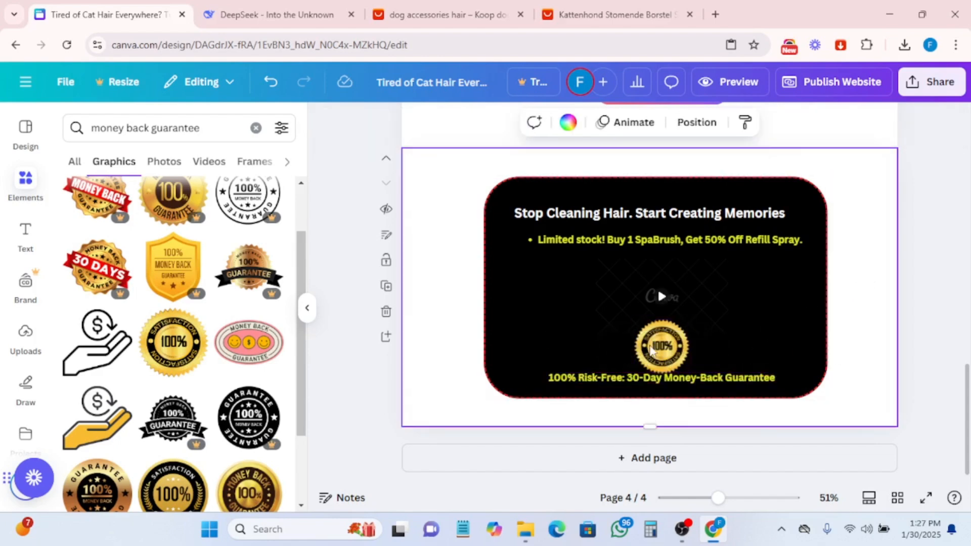
- Move the satisfaction badge slightly up, away from the guarantee line
left_click(669, 353)
mouse_move(658, 345)
left_mouse_down()
mouse_move(648, 329)
mouse_move(661, 329)
mouse_move(653, 333)
left_mouse_up()
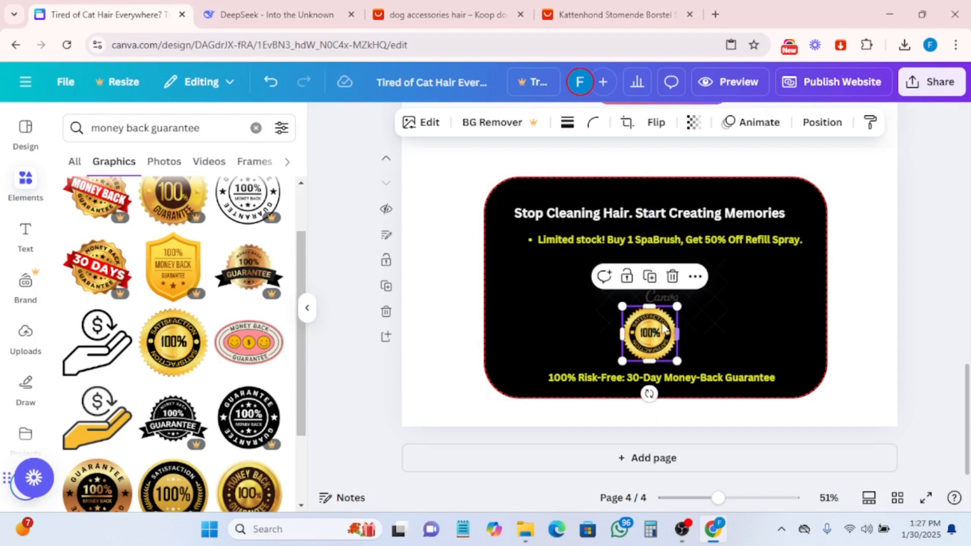
left_click(848, 273)
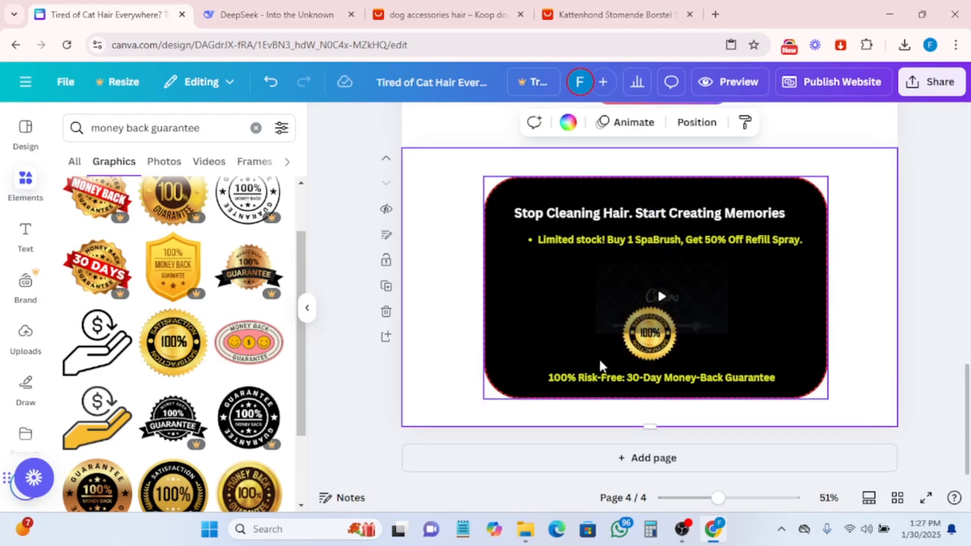
- Color the guarantee line's text turquoise blue #5ce1e6
double_click(591, 374)
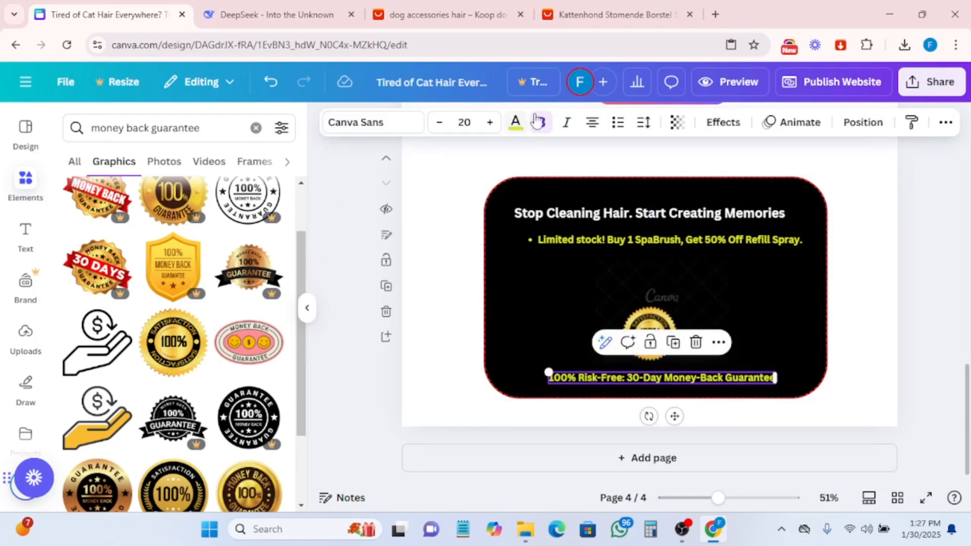
left_click(514, 121)
scroll(195, 278, "down", 3)
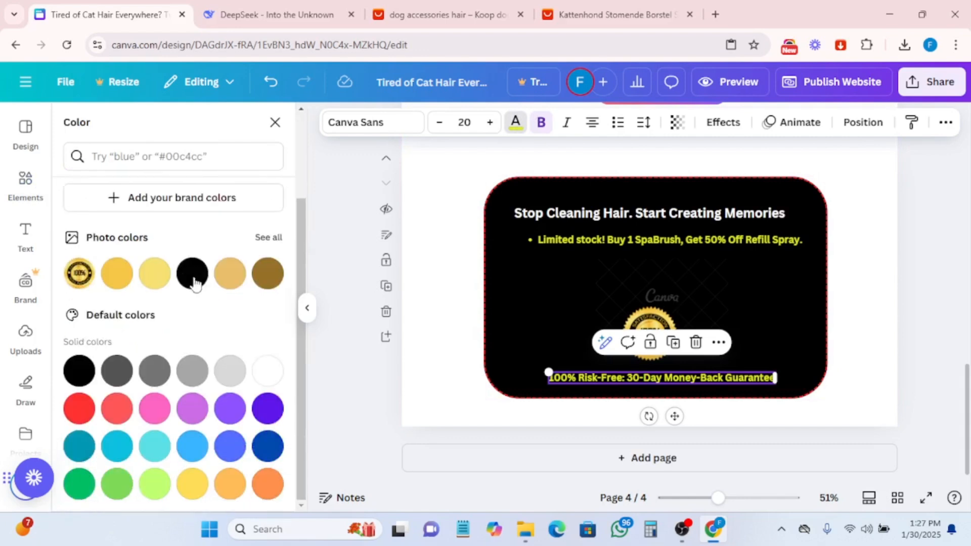
left_click(153, 280)
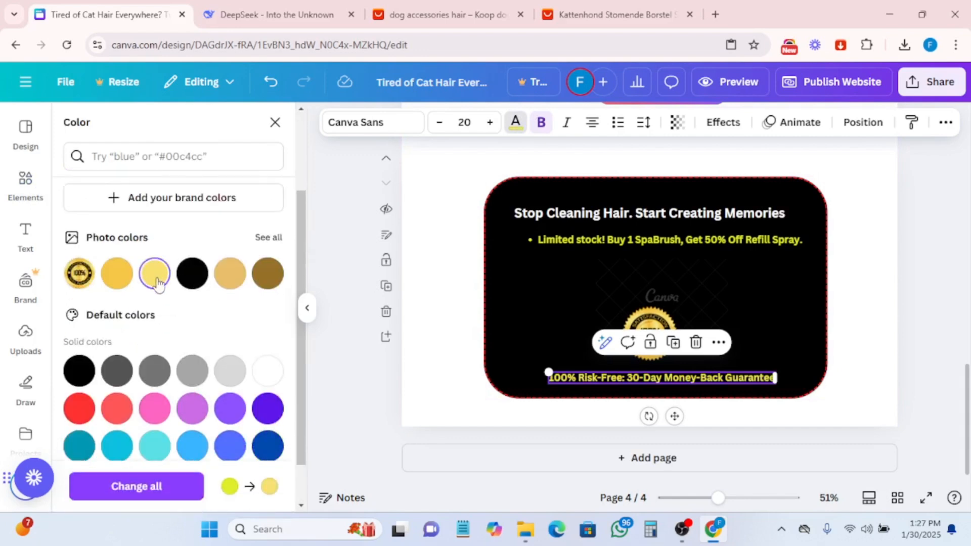
left_click(154, 446)
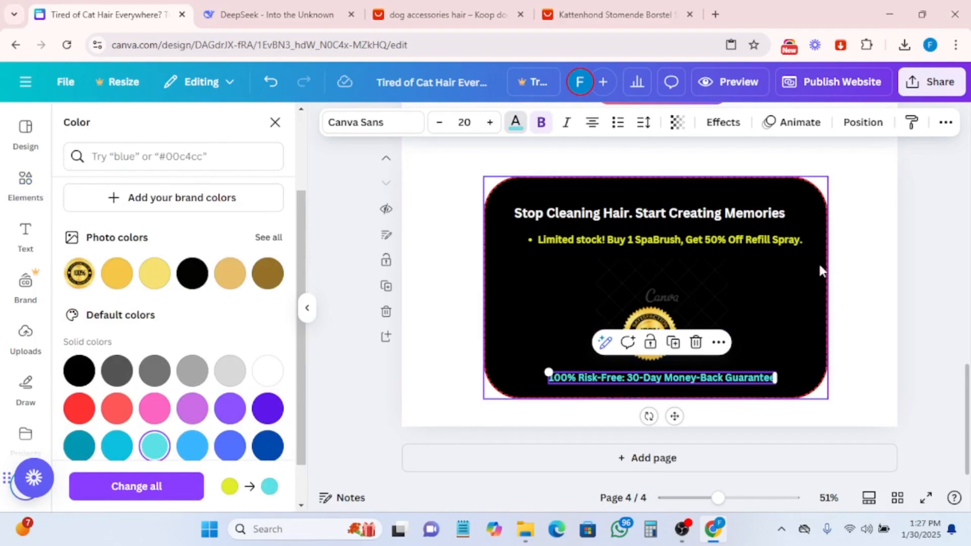
scroll(824, 273, "up", 15)
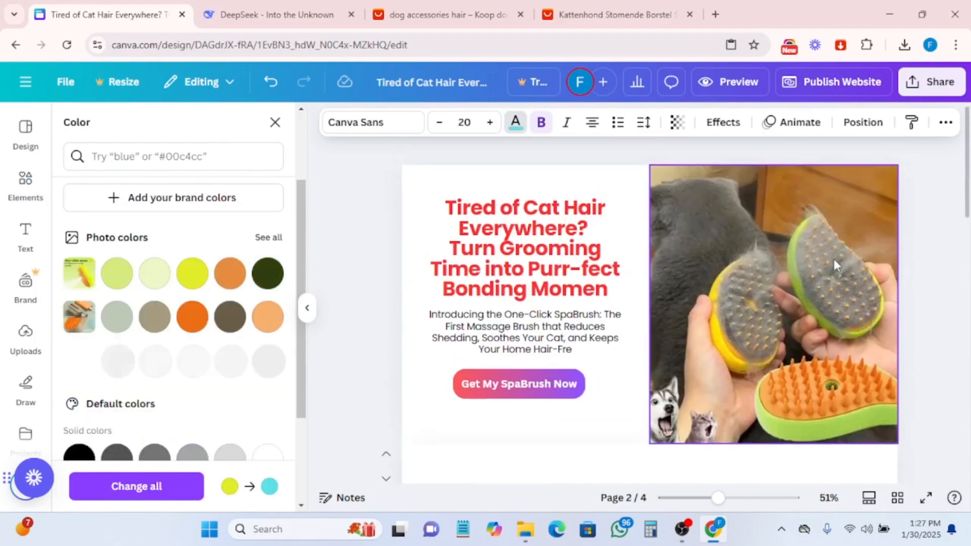
scroll(833, 259, "down", 15)
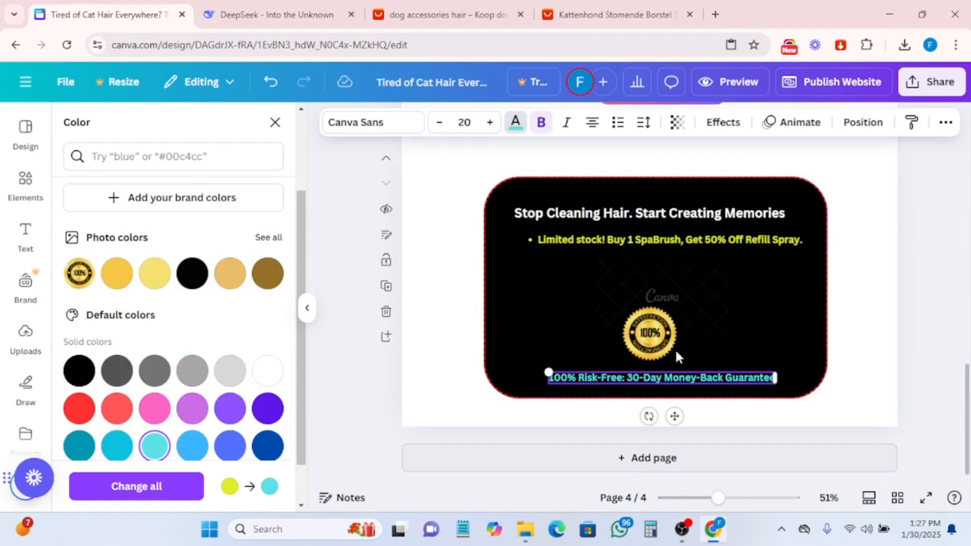
- Delete the red countdown video and move the satisfaction badge up beneath the limited-stock line
left_click(671, 294)
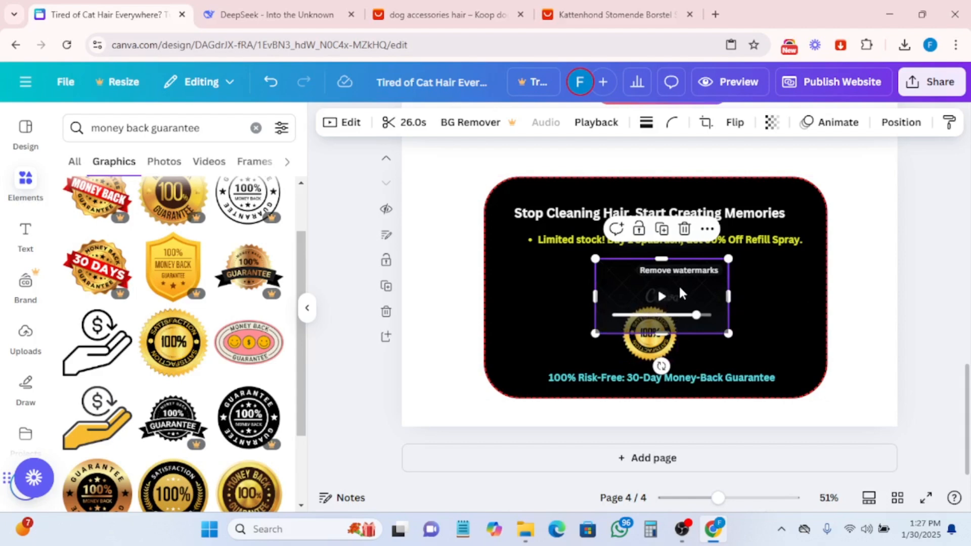
left_click(684, 228)
left_click(650, 336)
left_click_drag(650, 336, 669, 286)
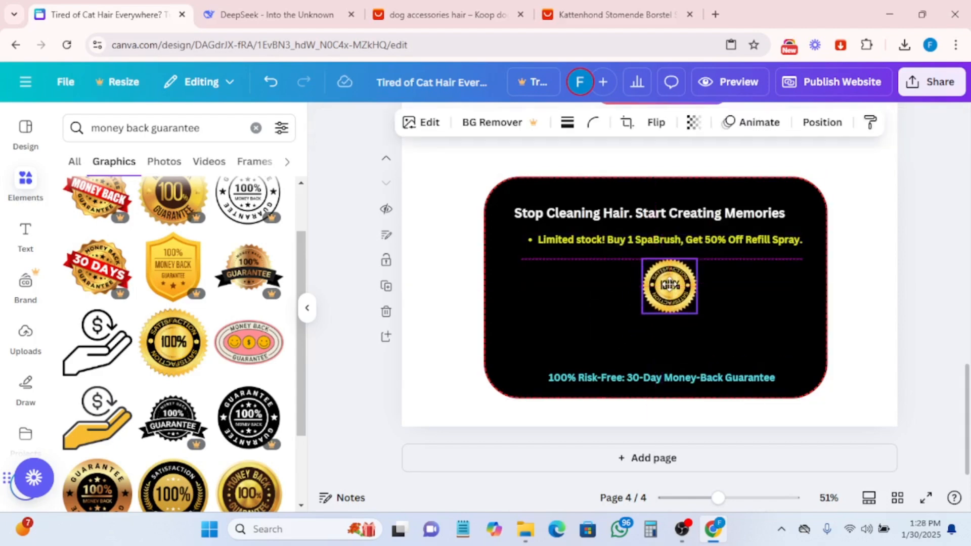
left_click(665, 380)
left_click(666, 378)
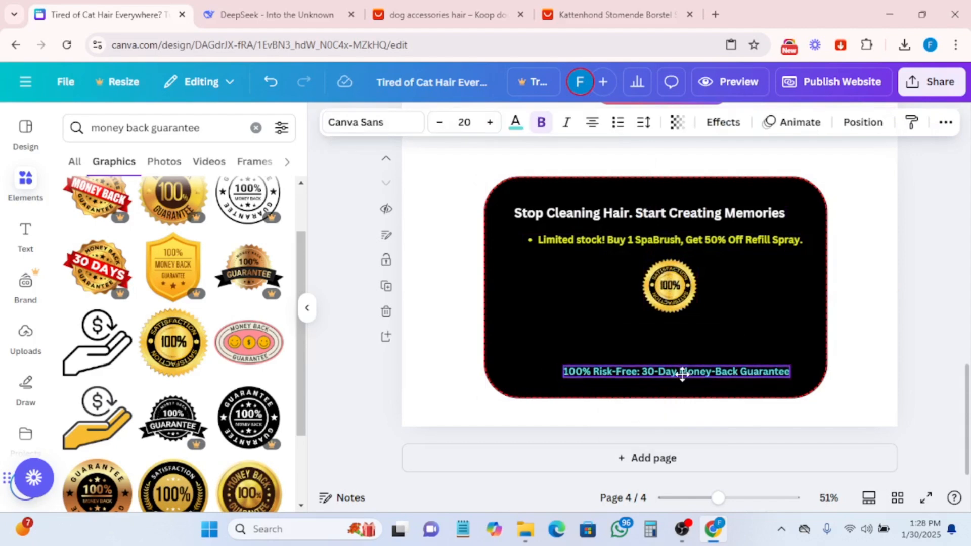
- Copy the "Get My SpaBrush Now" button from the testimonials page and paste it into the CTA rectangle
scroll(688, 306, "up", 4)
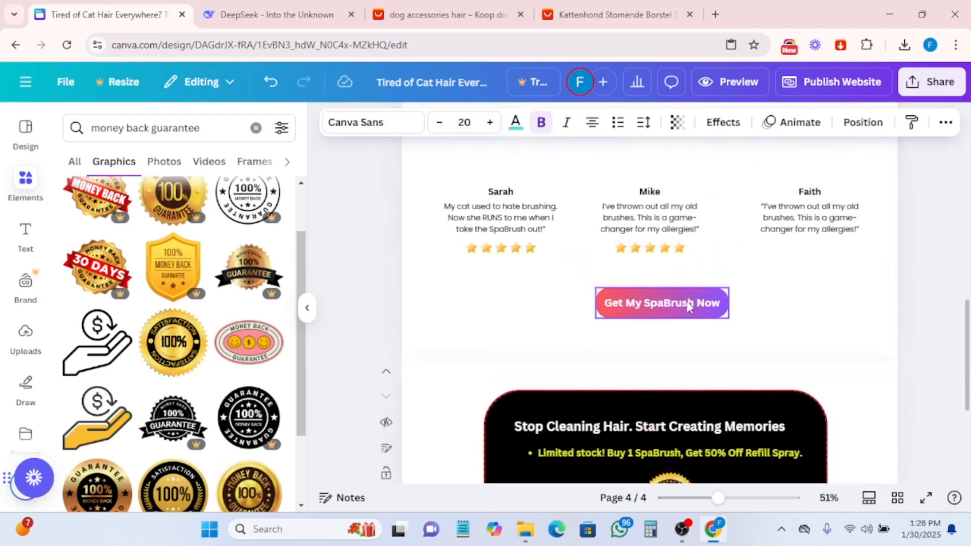
left_click(659, 302)
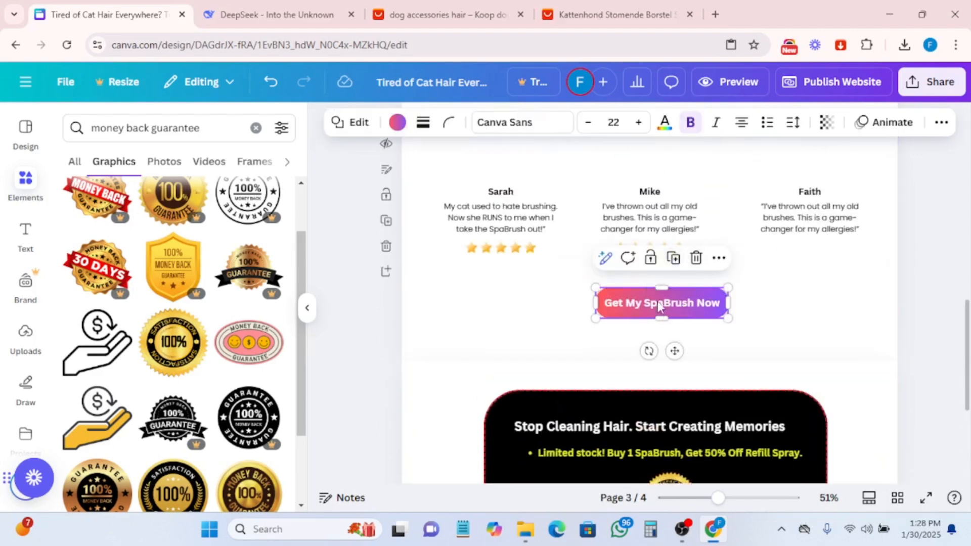
left_click(719, 258)
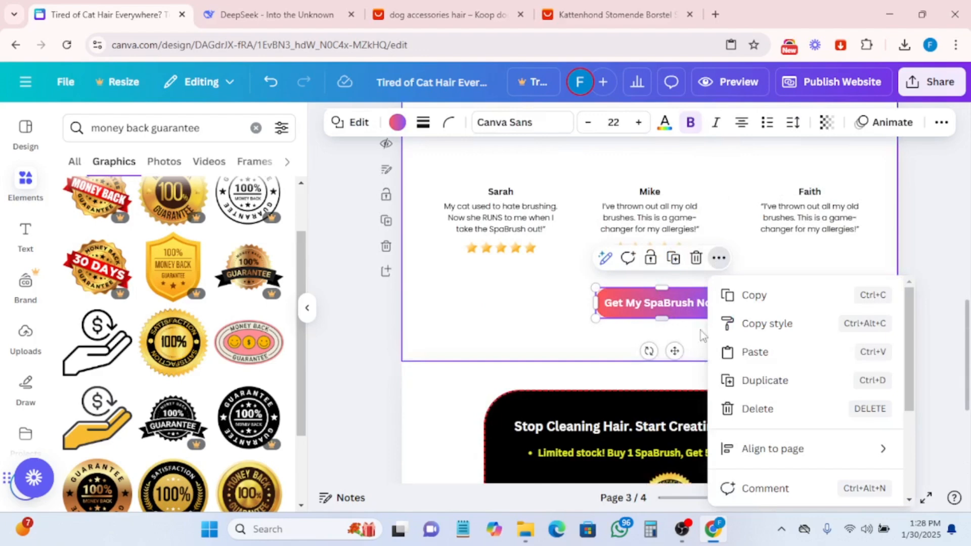
left_click(751, 299)
scroll(672, 399, "down", 4)
left_click(661, 344)
right_click(660, 342)
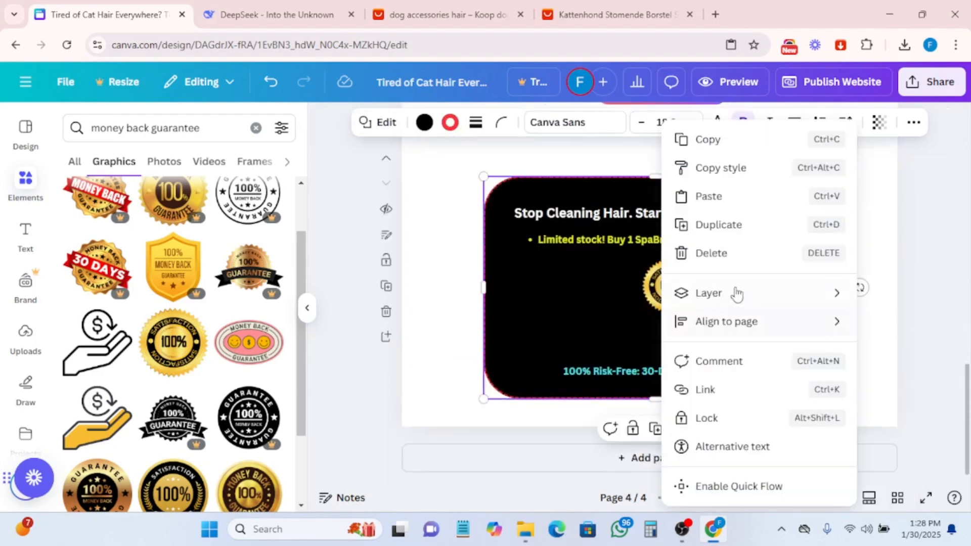
left_click(711, 195)
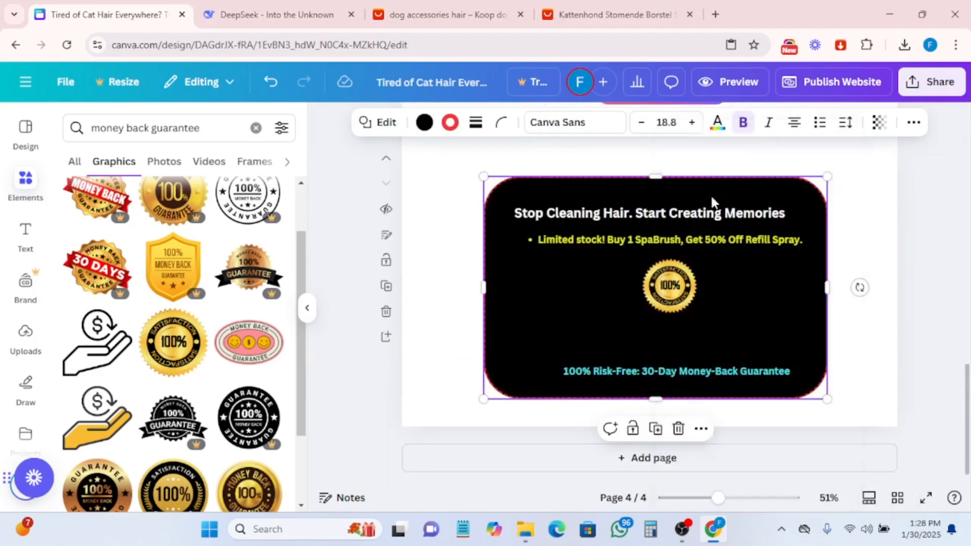
- Move the guarantee line up below the badge and place the SpaBrush button beneath it
left_click_drag(660, 369, 676, 386)
left_click(587, 373)
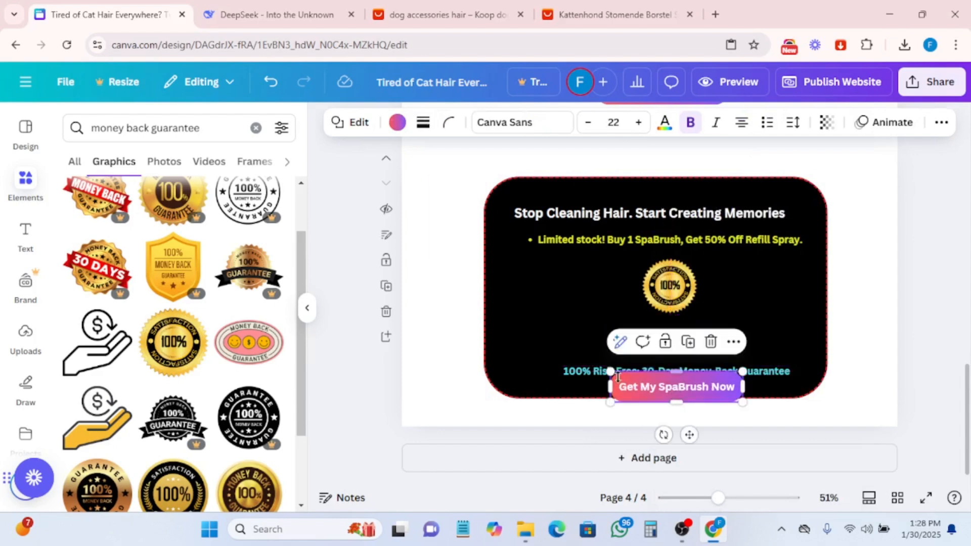
left_click(586, 375)
left_click_drag(585, 375, 585, 330)
left_click(652, 388)
left_click_drag(652, 388, 647, 368)
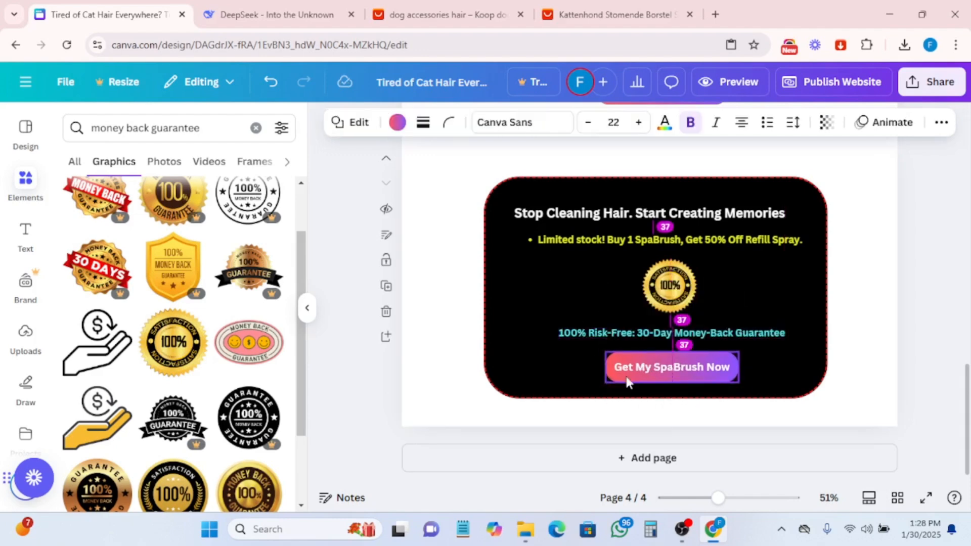
- Extend the black CTA rectangle downward and nudge the button slightly lower inside it
left_click(587, 393)
left_click_drag(630, 400, 633, 419)
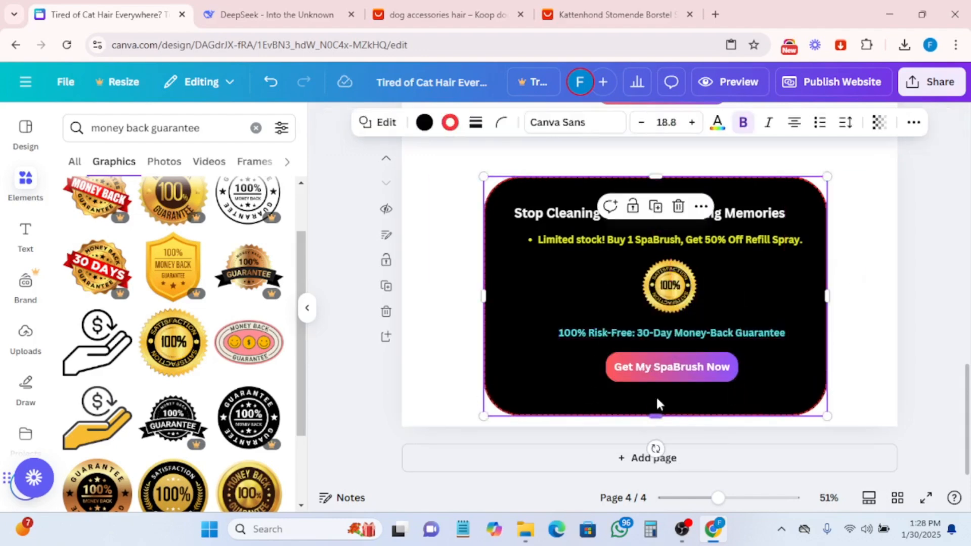
left_click_drag(667, 370, 659, 373)
- Nudge the satisfaction badge slightly left and switch to the DeepSeek tab
scroll(858, 332, "up", 4)
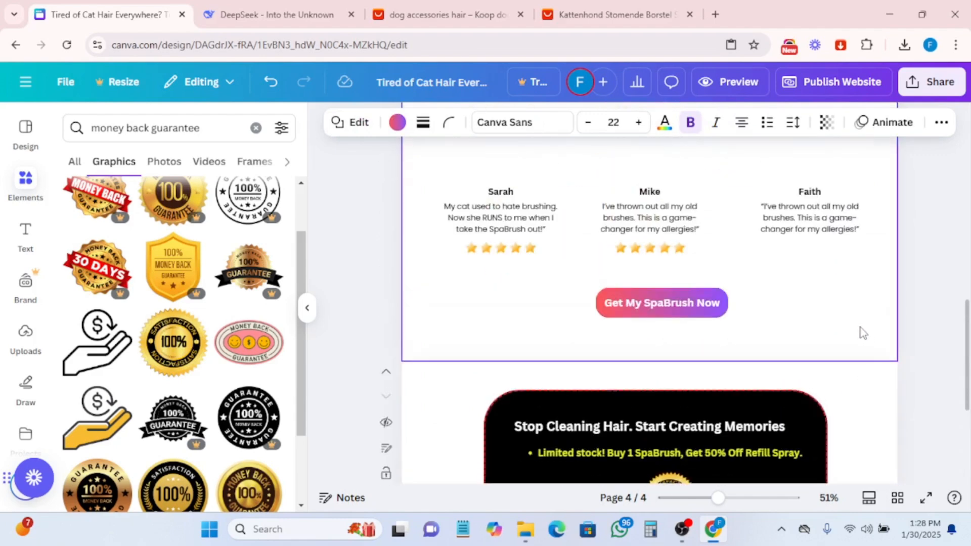
scroll(858, 332, "down", 4)
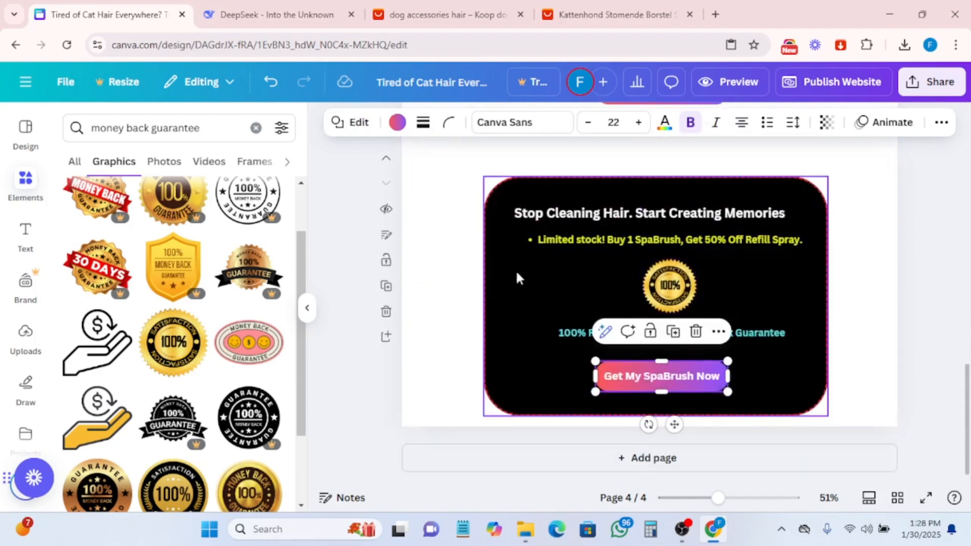
left_click(668, 283)
left_click_drag(668, 283, 656, 287)
left_click(283, 14)
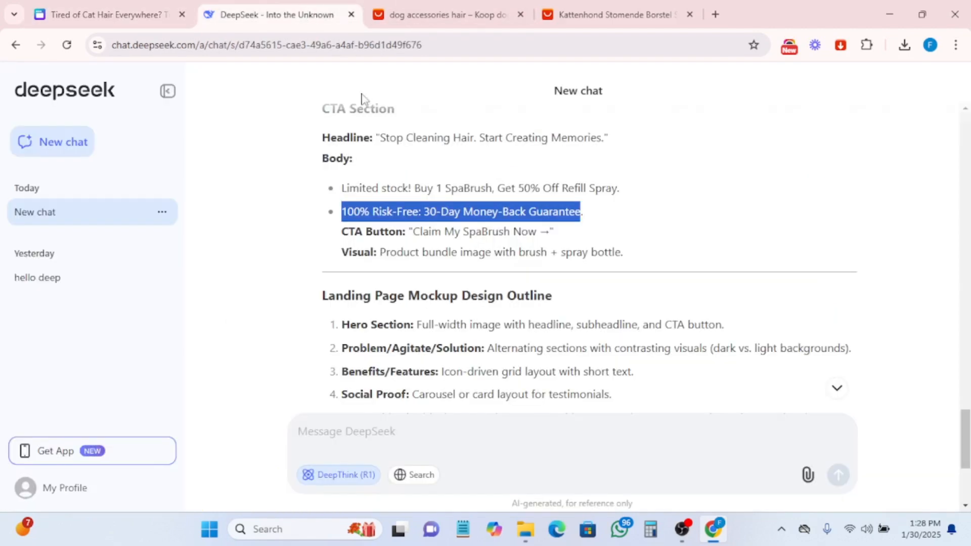
- Copy the "Claim My SpaBrush Now" button text from DeepSeek and paste it into the CTA button on the Canva page
left_click_drag(413, 231, 533, 231)
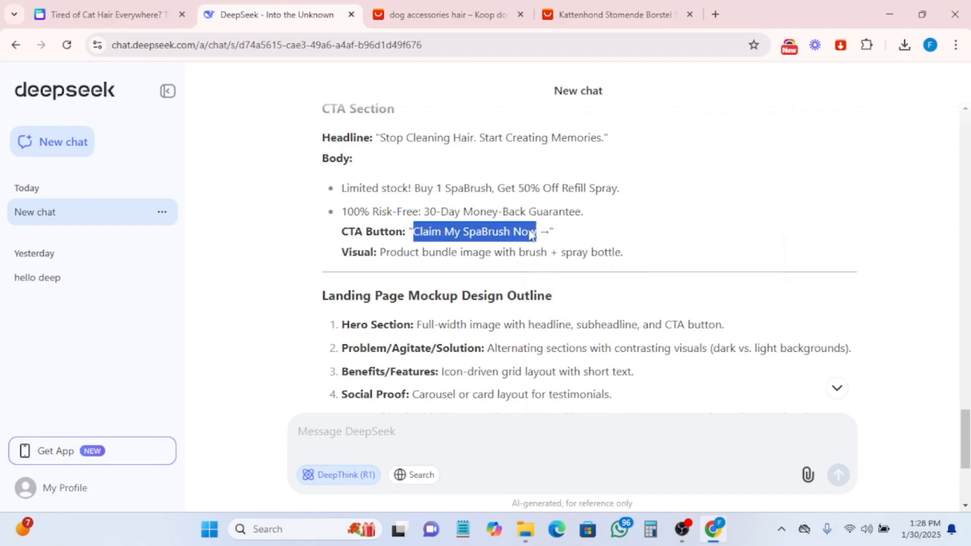
right_click(552, 235)
left_click(575, 246)
left_click(101, 15)
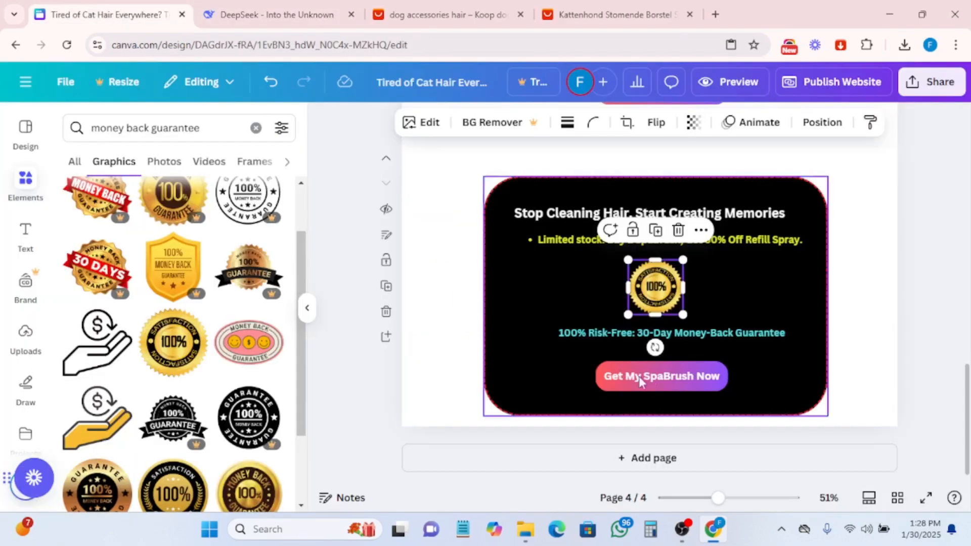
left_click(639, 376)
double_click(655, 375)
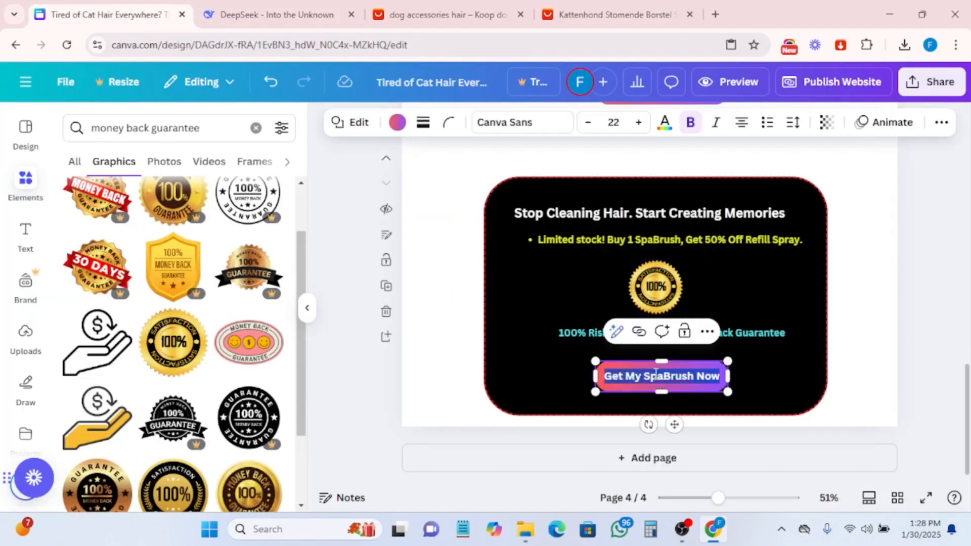
key("ctrl+v")
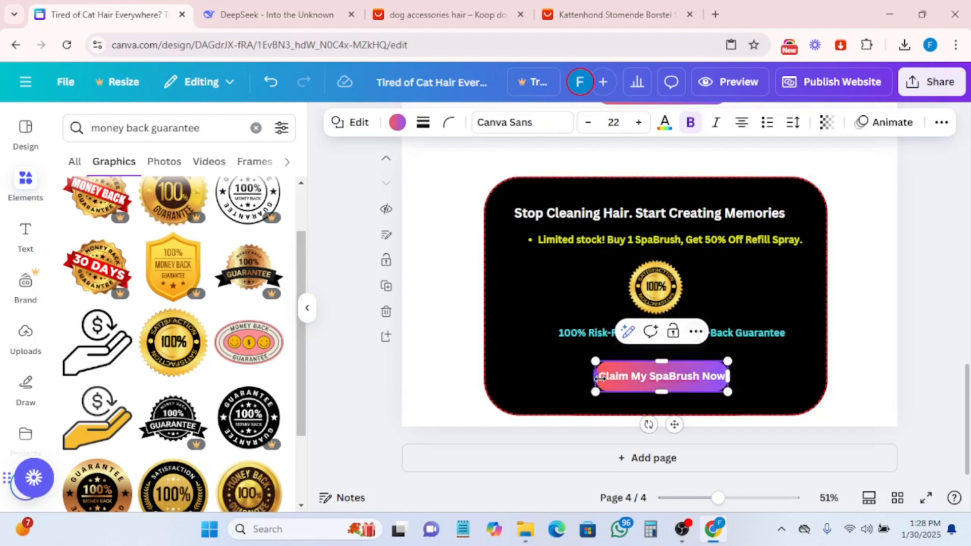
- Widen the CTA button on both sides and change its fill colour to red
left_click_drag(599, 379, 588, 378)
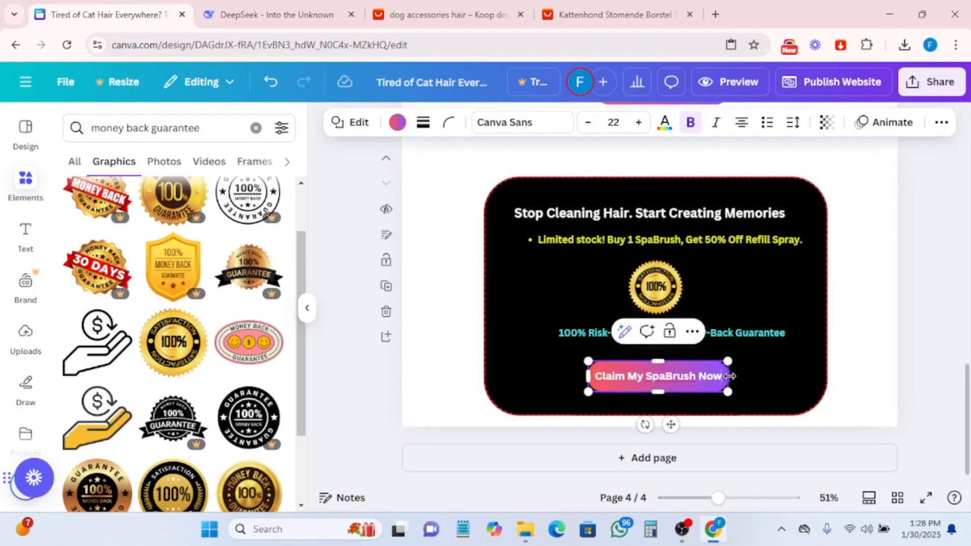
left_click_drag(729, 377, 746, 376)
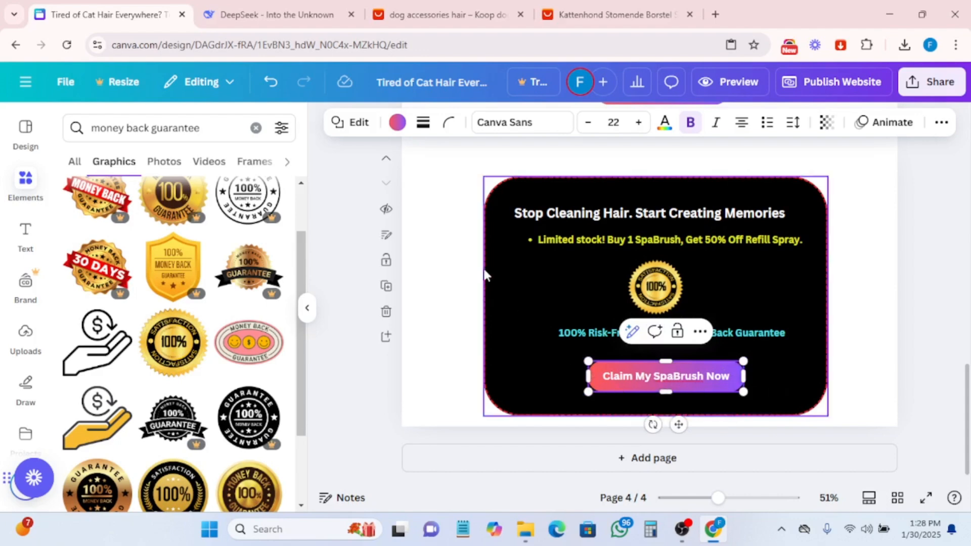
left_click(398, 123)
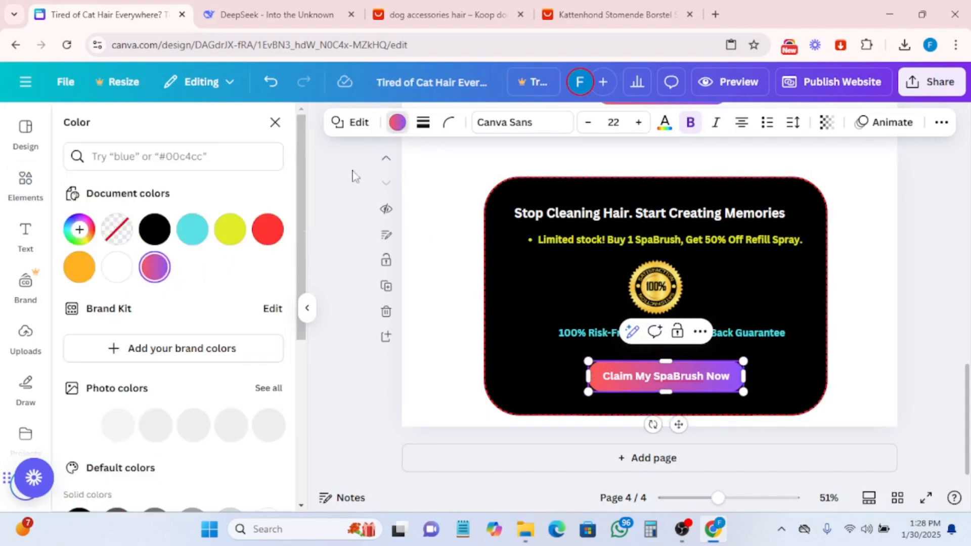
left_click(267, 230)
left_click(543, 367)
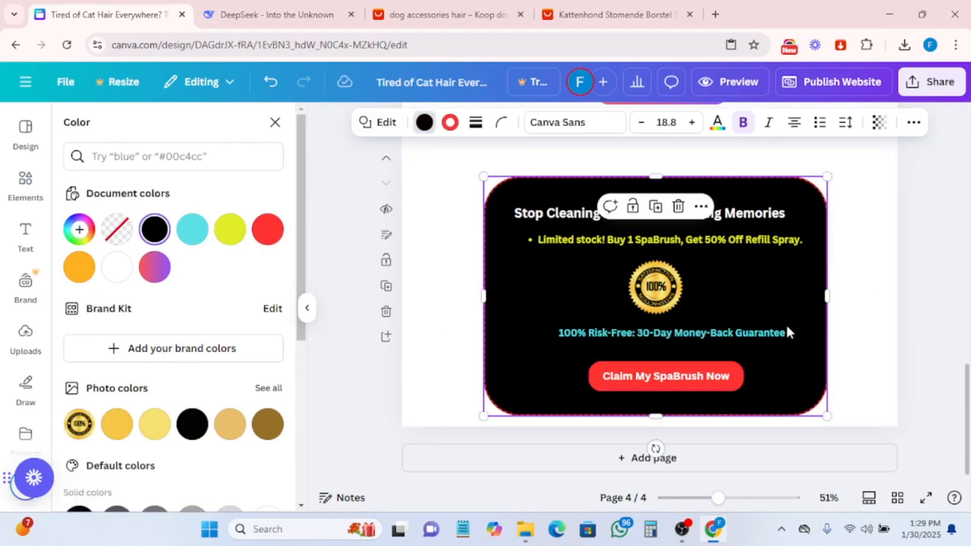
- Remove the bullet from the "Limited stock!" line in the CTA section
scroll(849, 325, "up", 5)
scroll(836, 329, "down", 5)
left_click(538, 241)
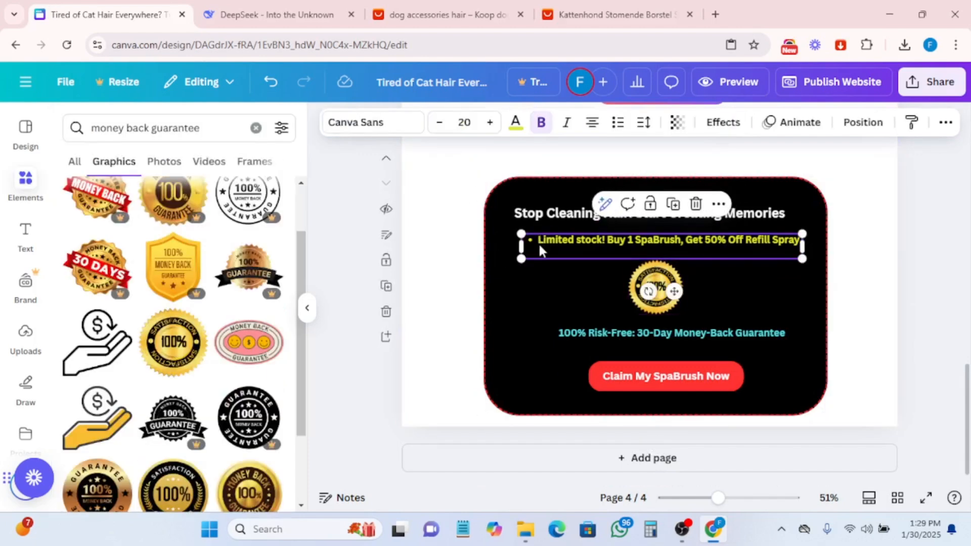
key("ctrl+shift+8")
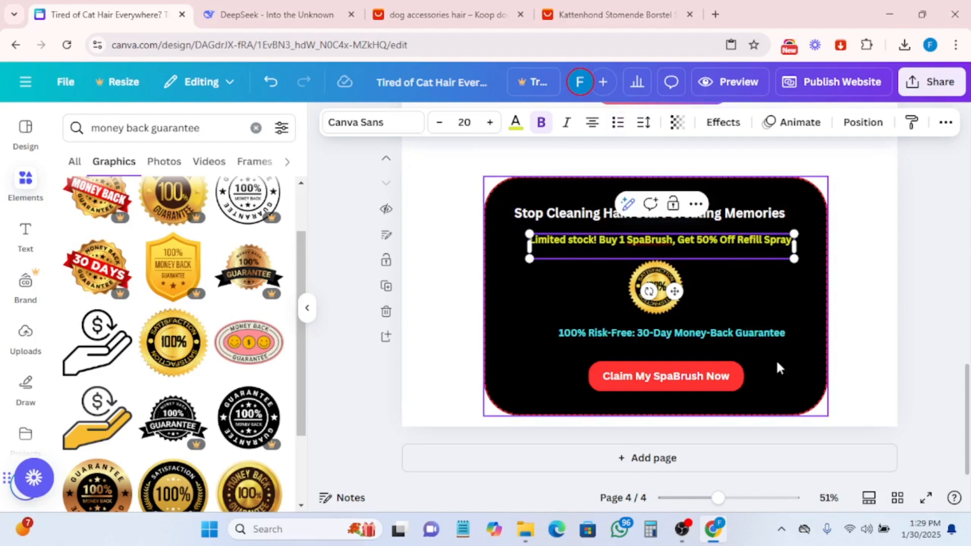
- Duplicate Mike's five-star rating and place the copy beneath Faith's testimonial
scroll(791, 353, "up", 5)
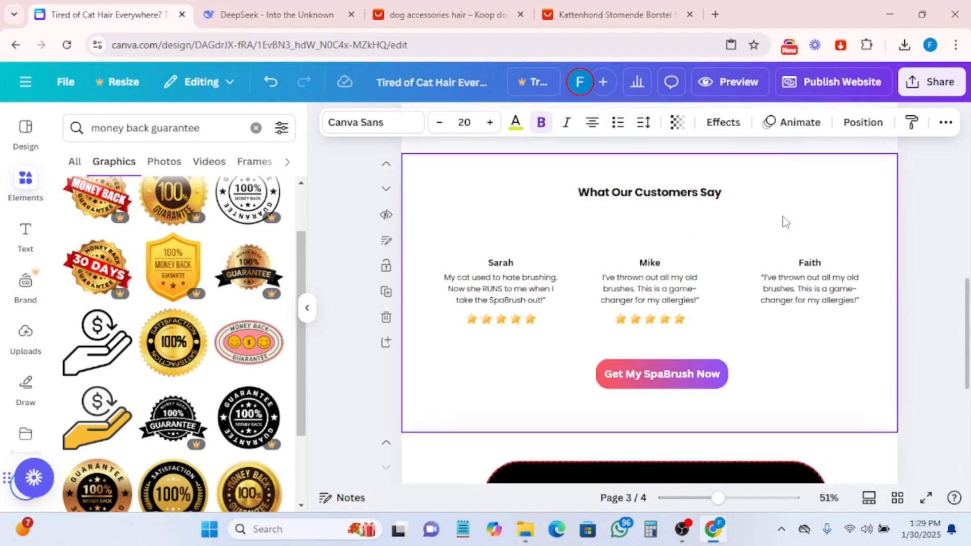
scroll(806, 401, "down", 5)
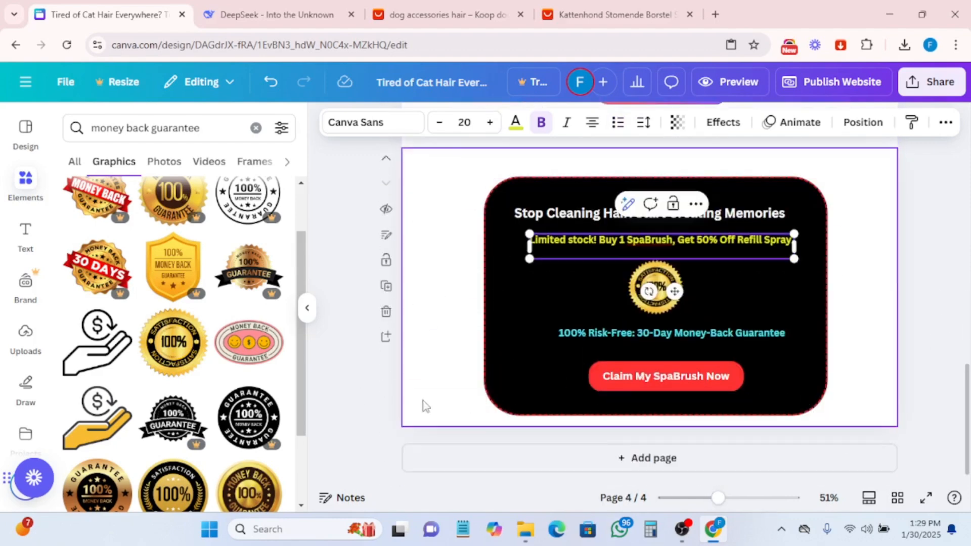
scroll(883, 299, "up", 3)
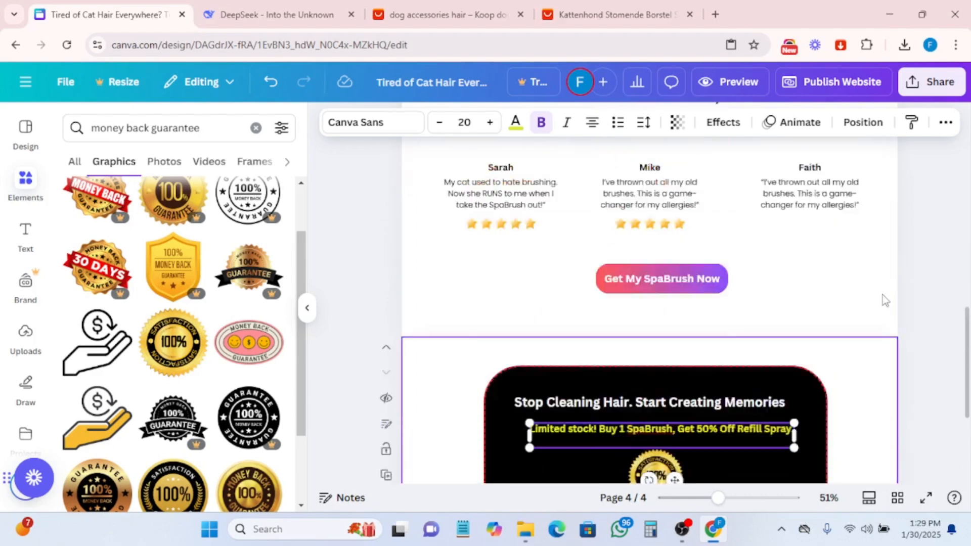
scroll(883, 299, "up", 6)
scroll(862, 269, "down", 4)
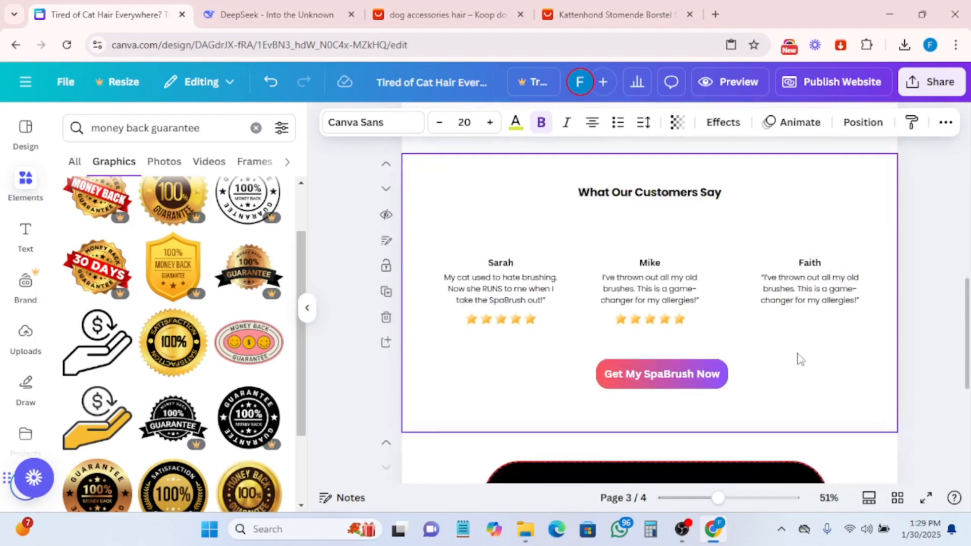
left_click(663, 320)
left_click(650, 283)
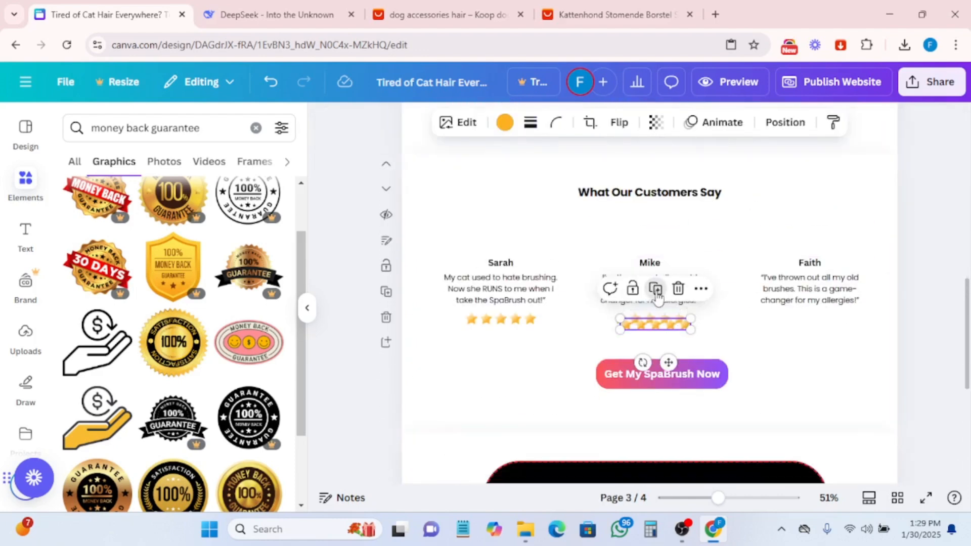
left_click_drag(657, 330, 820, 318)
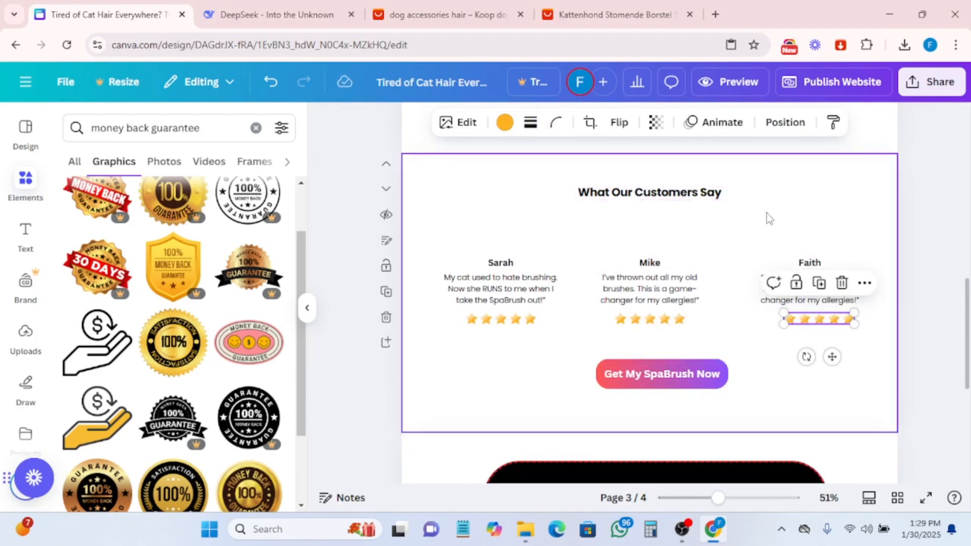
- Select the "Get My SpaBrush Now" button in the hero section on page 1
scroll(704, 314, "down", 2)
scroll(735, 267, "up", 1)
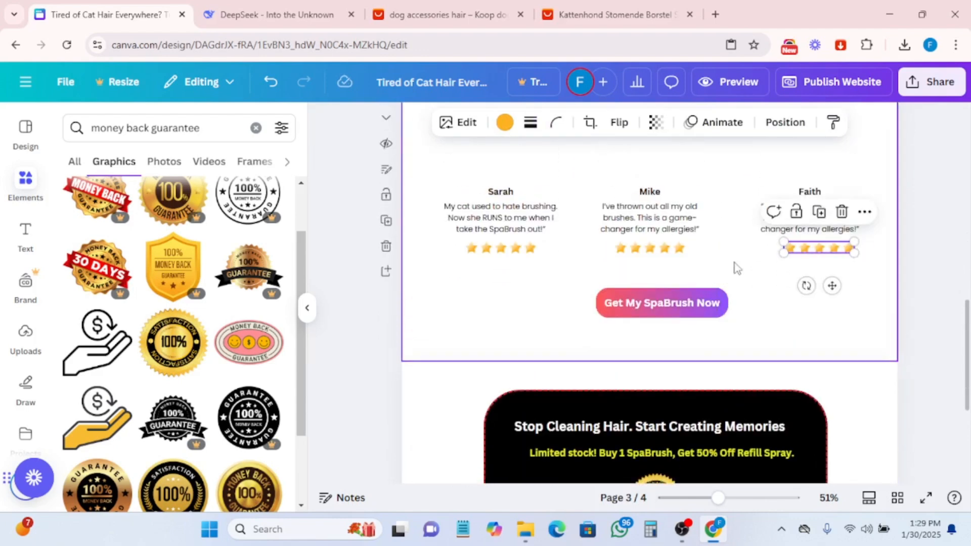
scroll(717, 303, "down", 3)
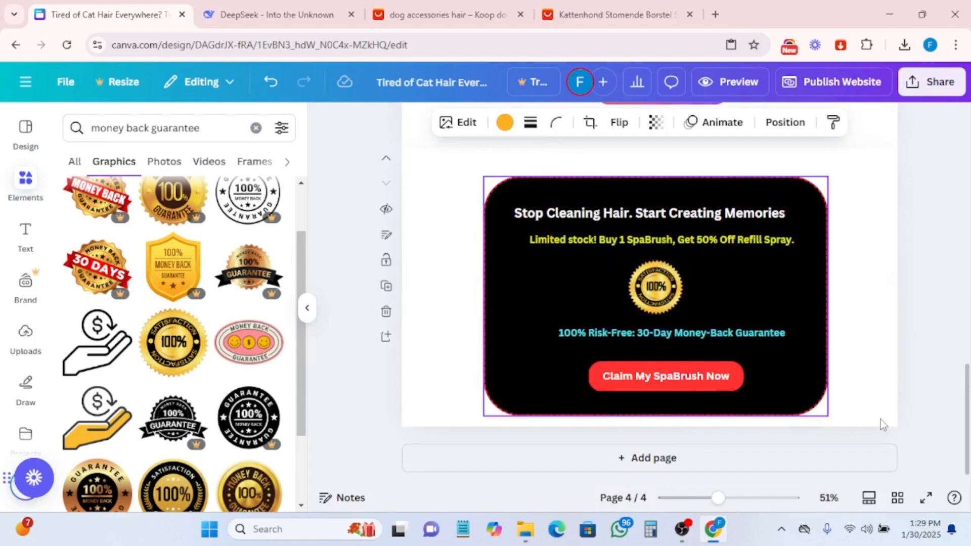
scroll(756, 319, "up", 2)
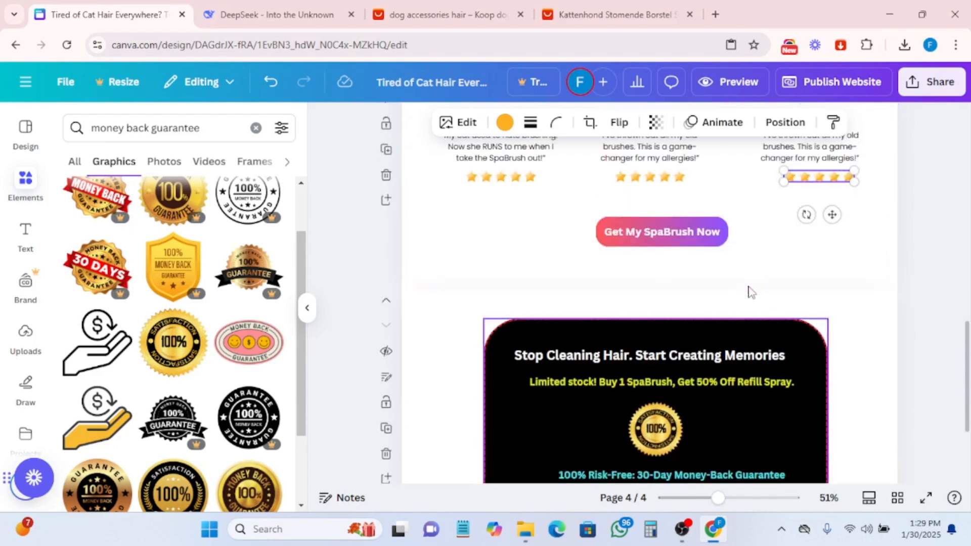
scroll(746, 273, "up", 4)
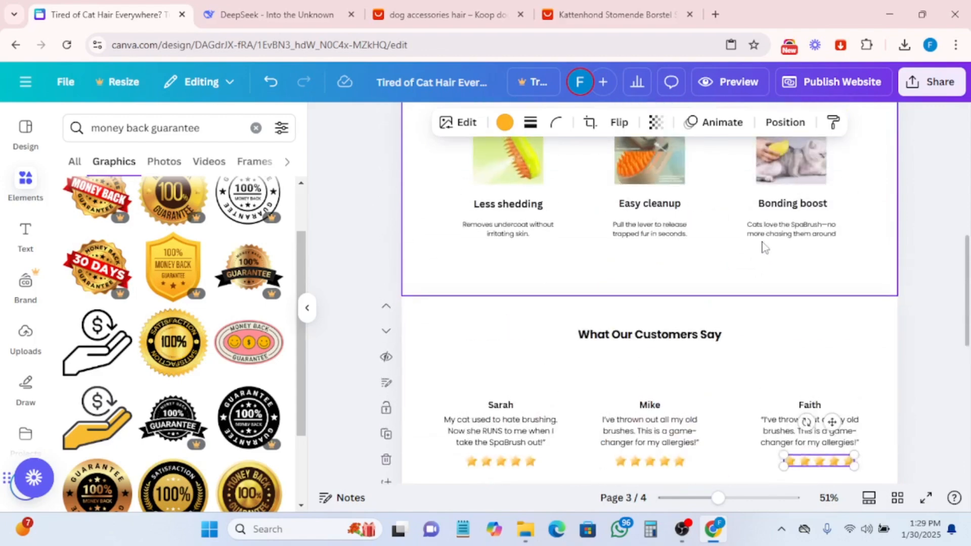
scroll(773, 243, "up", 7)
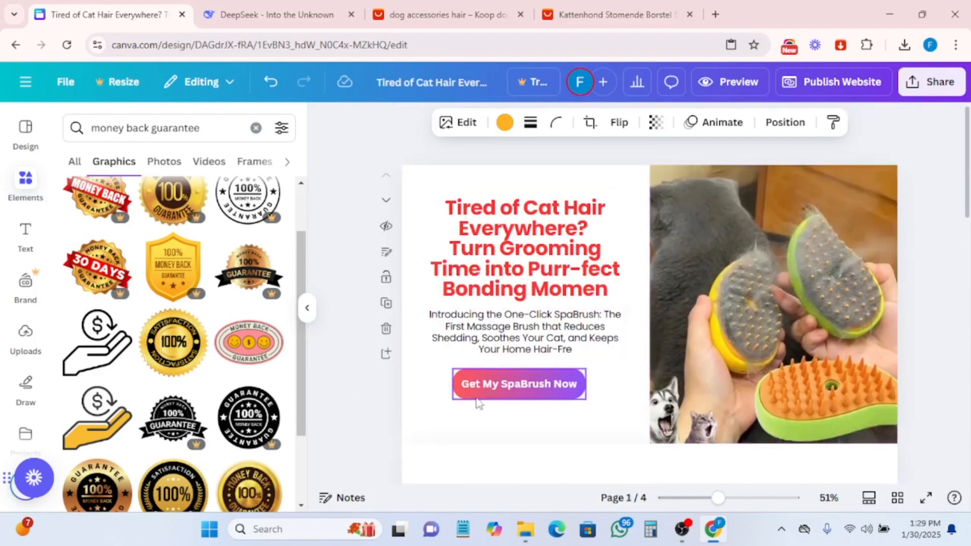
left_click(498, 390)
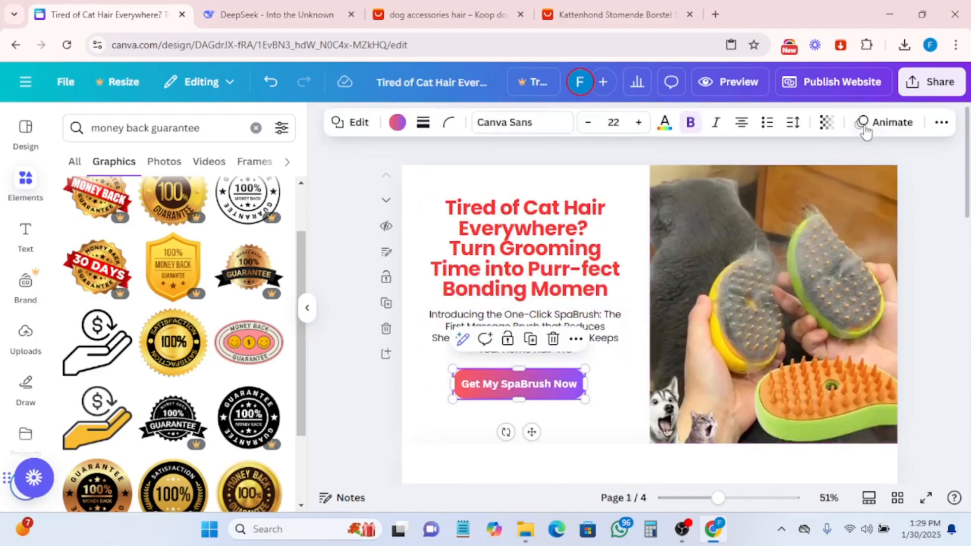
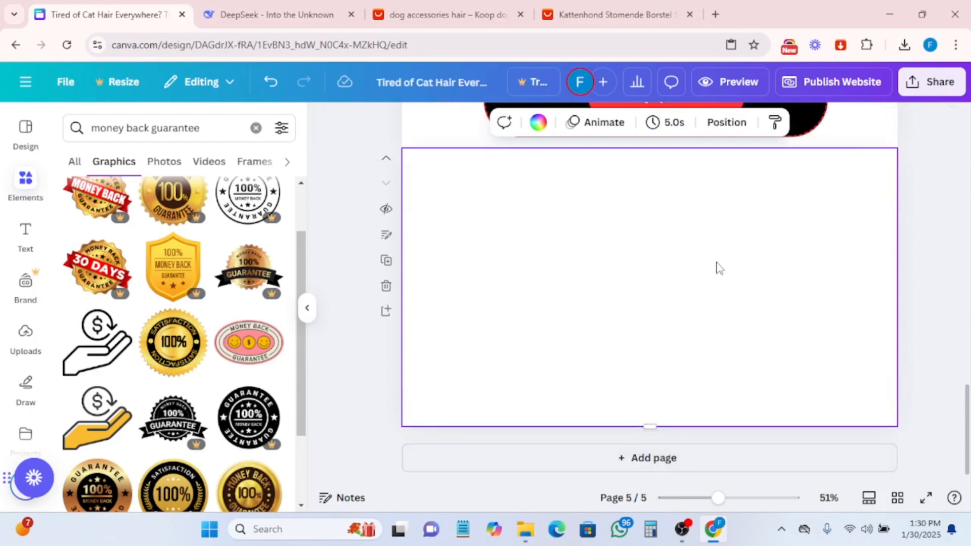
- Delete the empty fifth page from the design
left_click(384, 285)
scroll(829, 279, "up", 15)
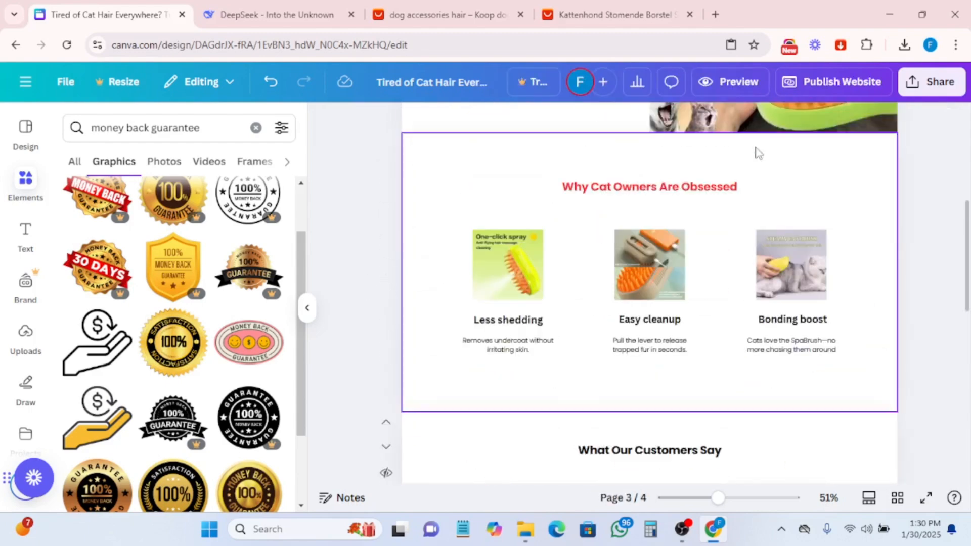
- Preview the landing page in the desktop and mobile layouts
left_click(733, 90)
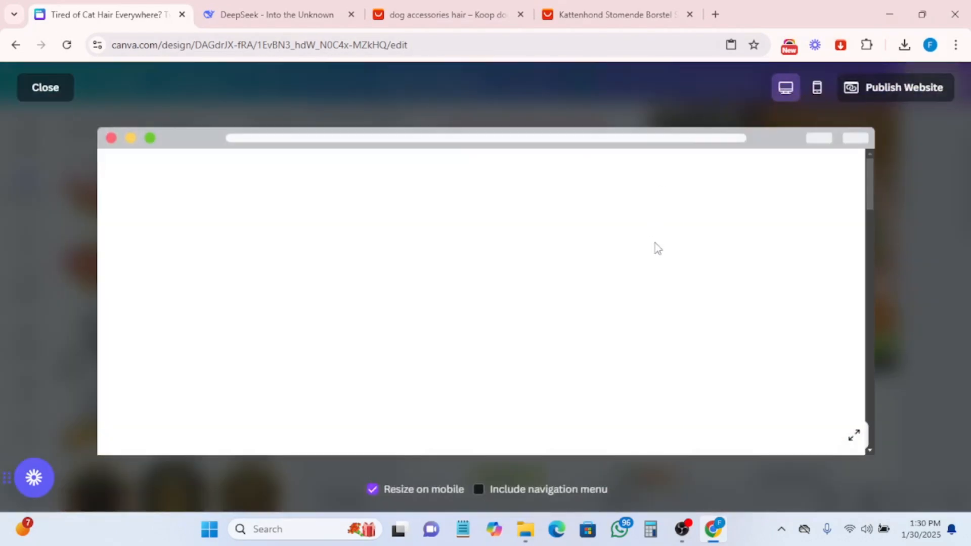
scroll(655, 252, "down", 10)
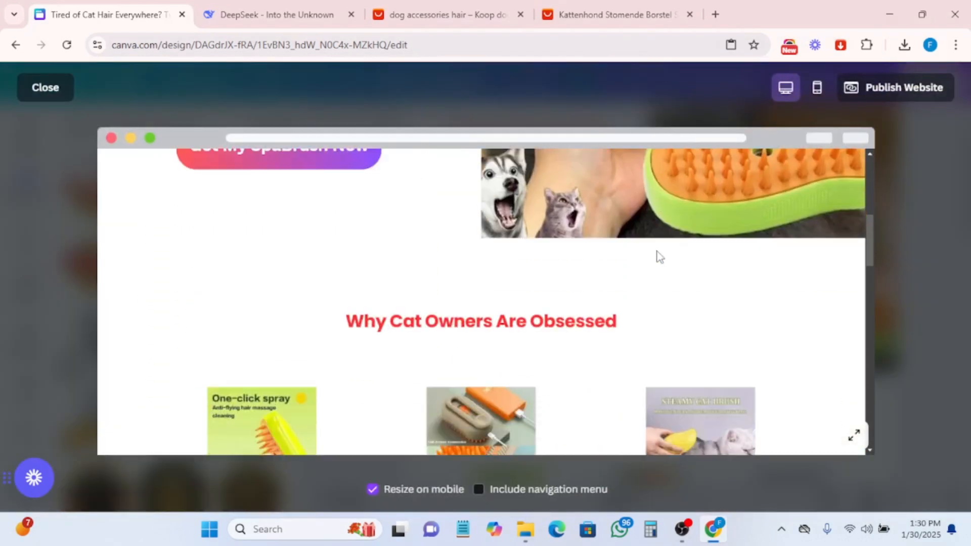
scroll(656, 250, "down", 10)
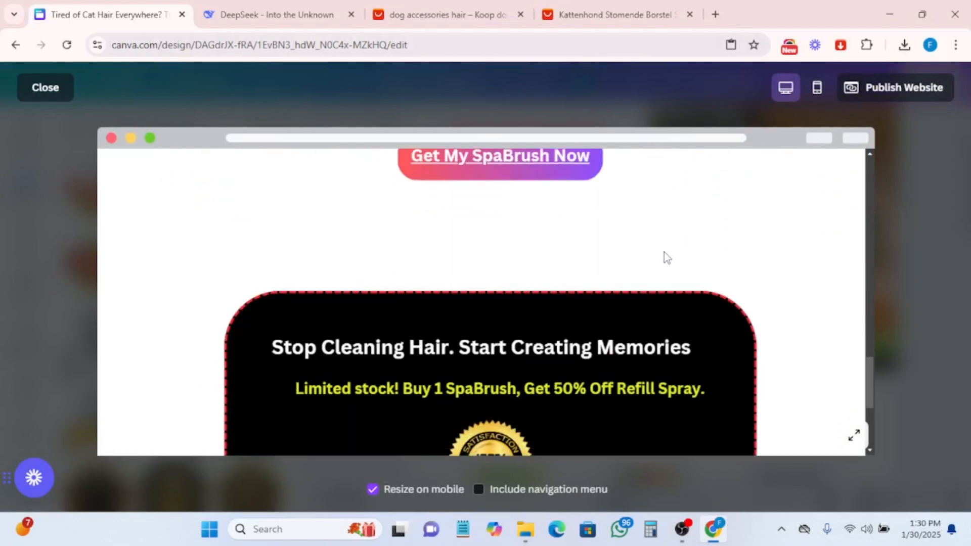
scroll(663, 252, "up", 4)
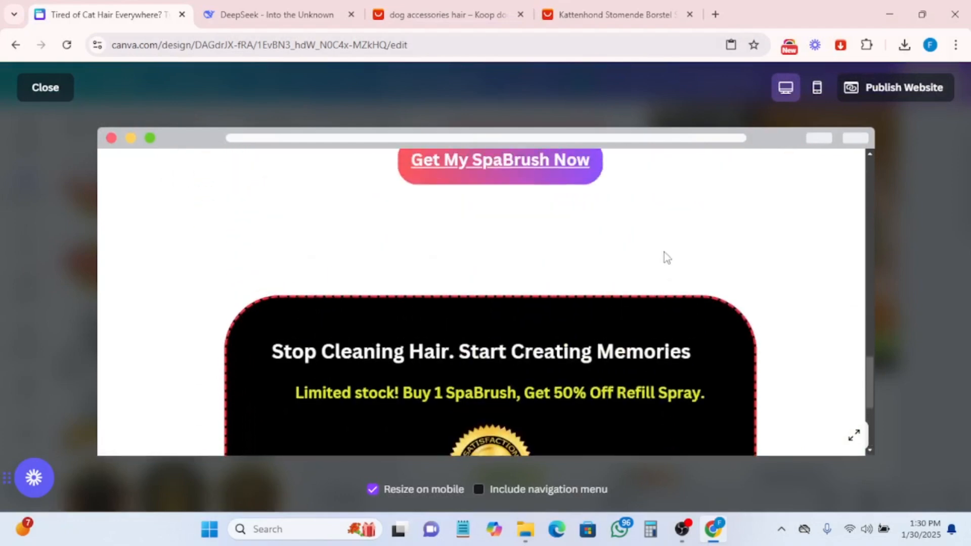
scroll(666, 248, "down", 4)
scroll(676, 253, "up", 4)
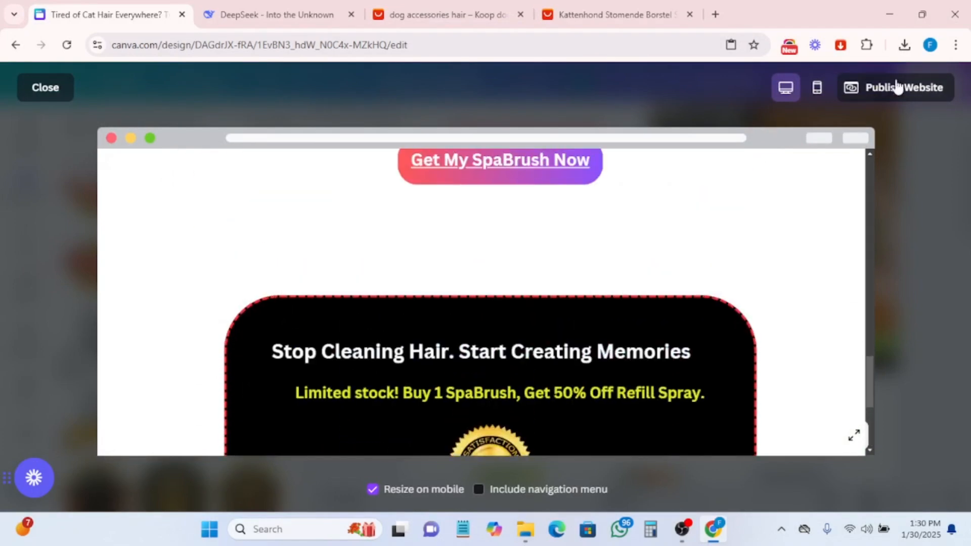
left_click(816, 100)
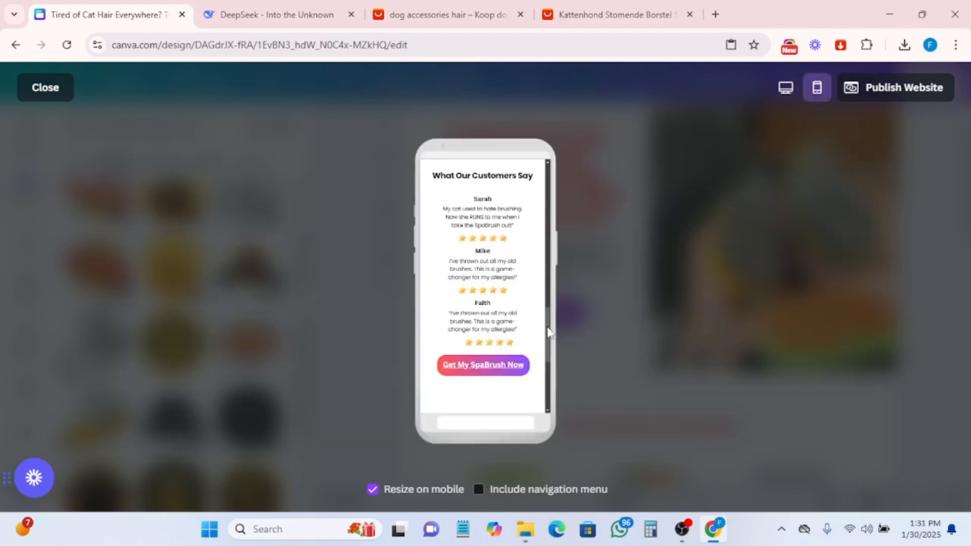
scroll(485, 367, "up", 10)
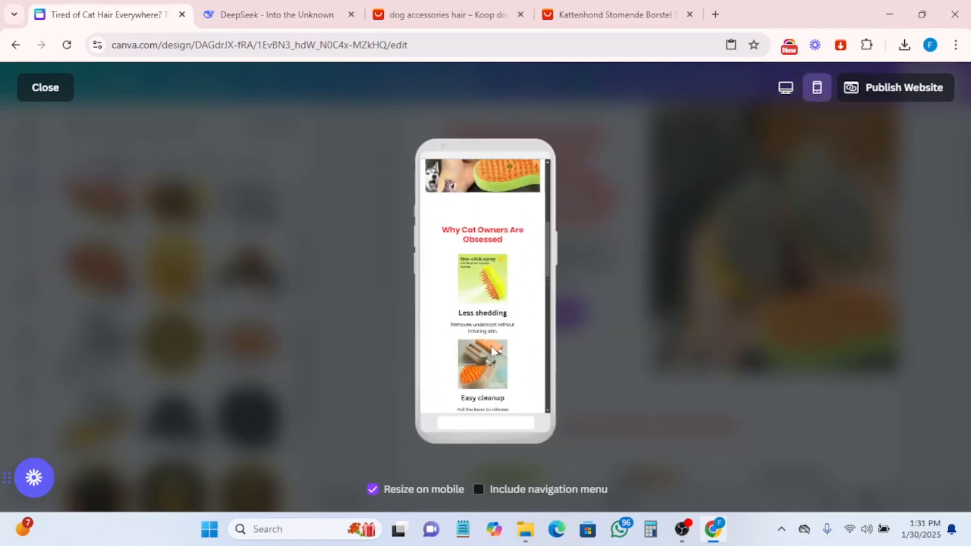
scroll(491, 349, "up", 6)
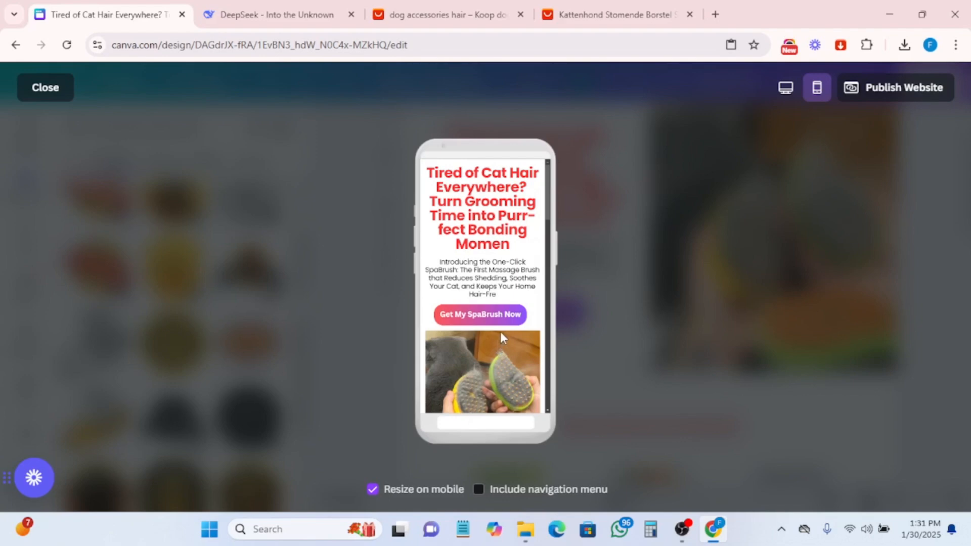
scroll(515, 288, "down", 12)
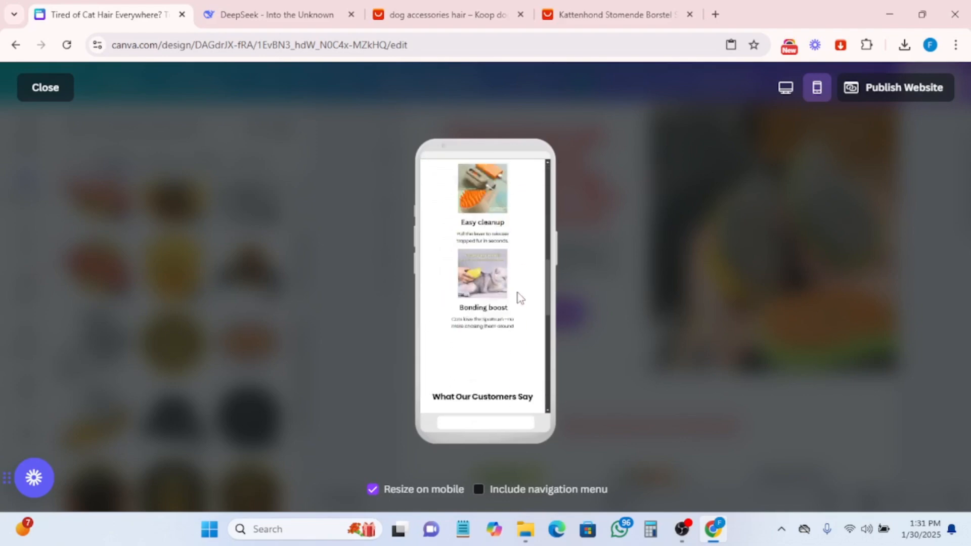
scroll(526, 299, "down", 5)
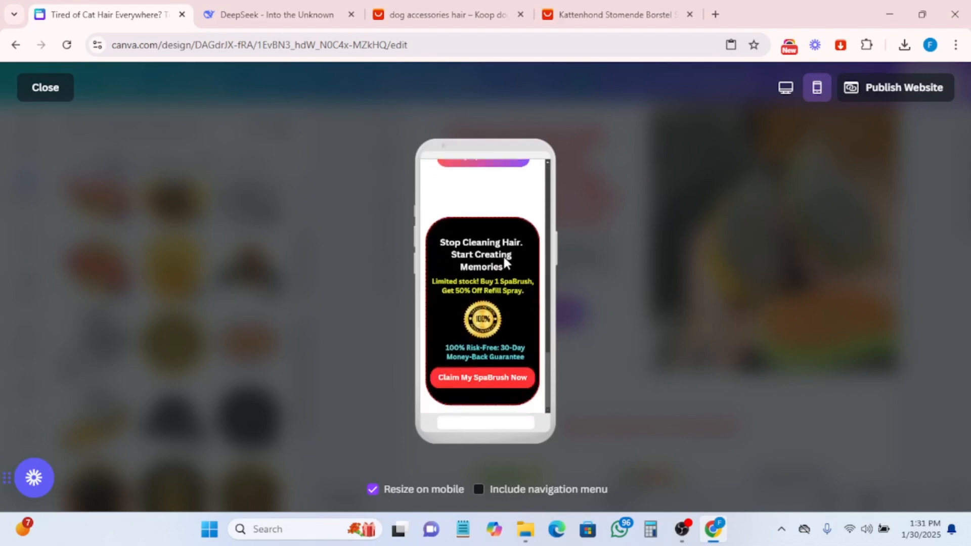
scroll(505, 258, "up", 3)
scroll(511, 262, "down", 3)
left_click(53, 89)
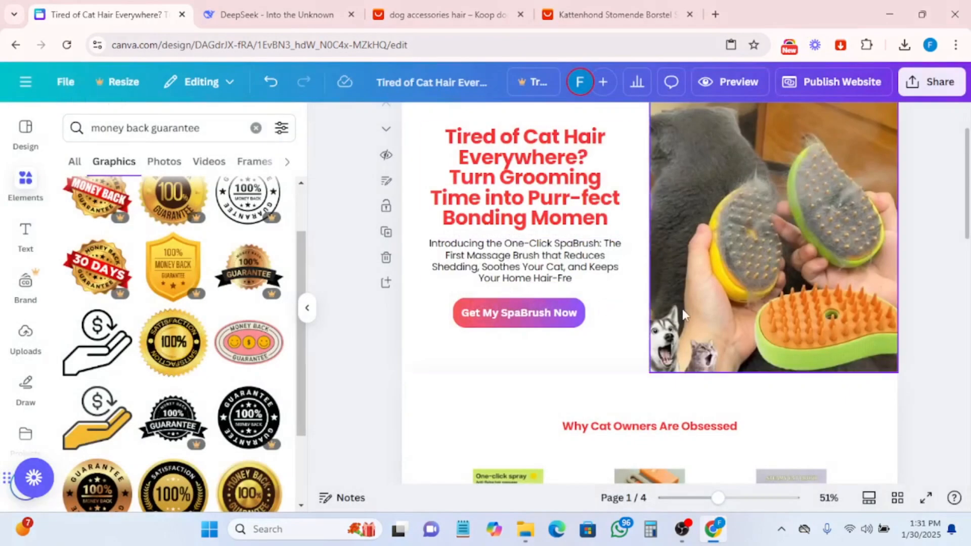
- Publish the website with the URL catbrush.my.canva.site
scroll(682, 318, "down", 5)
scroll(683, 324, "down", 10)
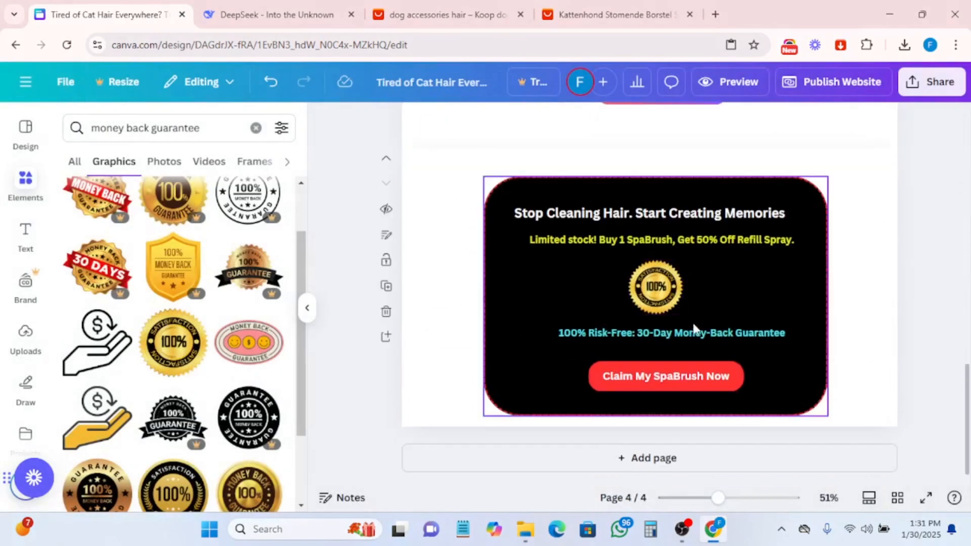
scroll(710, 379, "up", 1)
scroll(712, 381, "down", 1)
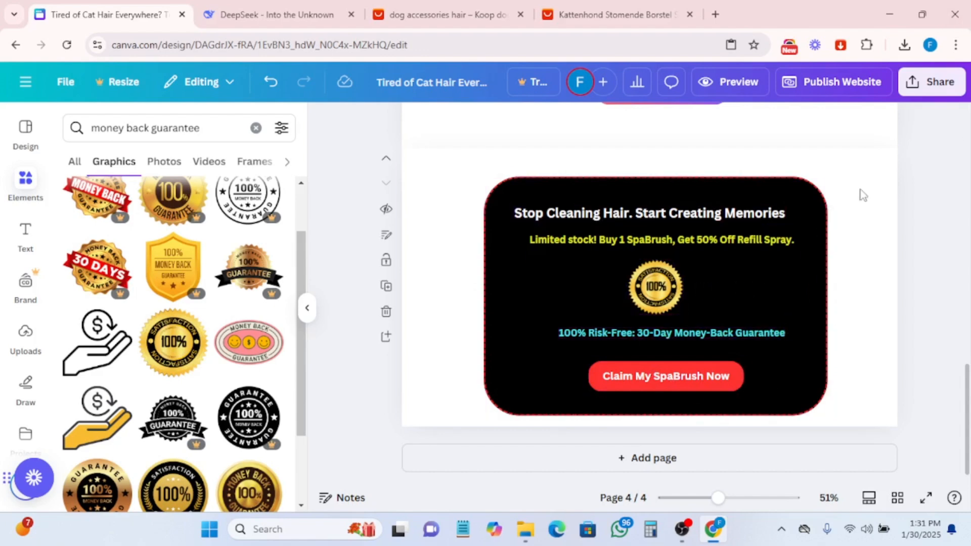
left_click(835, 85)
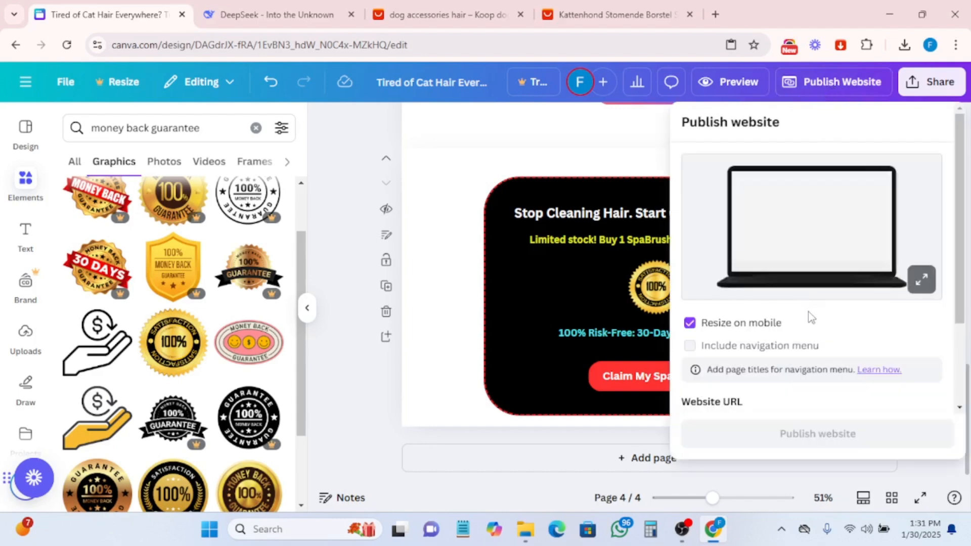
scroll(824, 228, "down", 2)
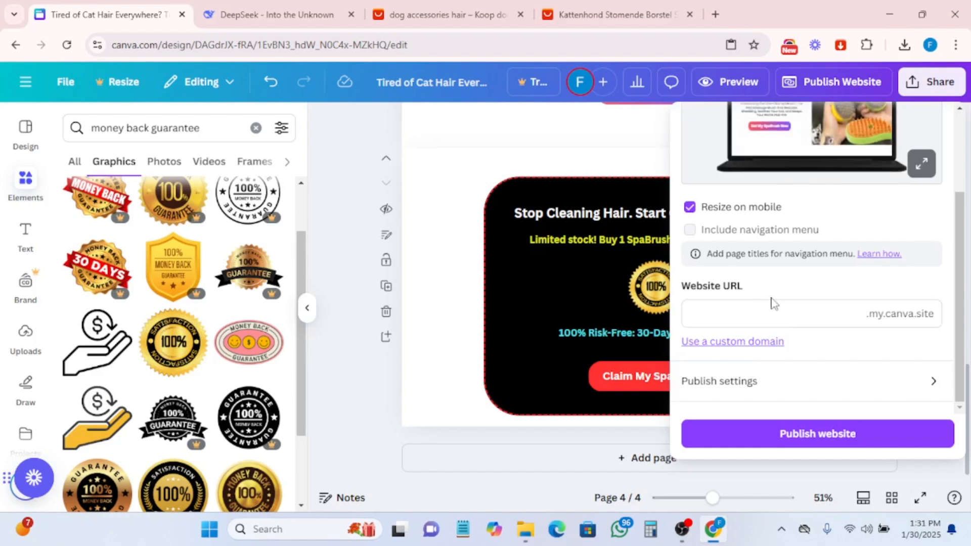
right_click(736, 346)
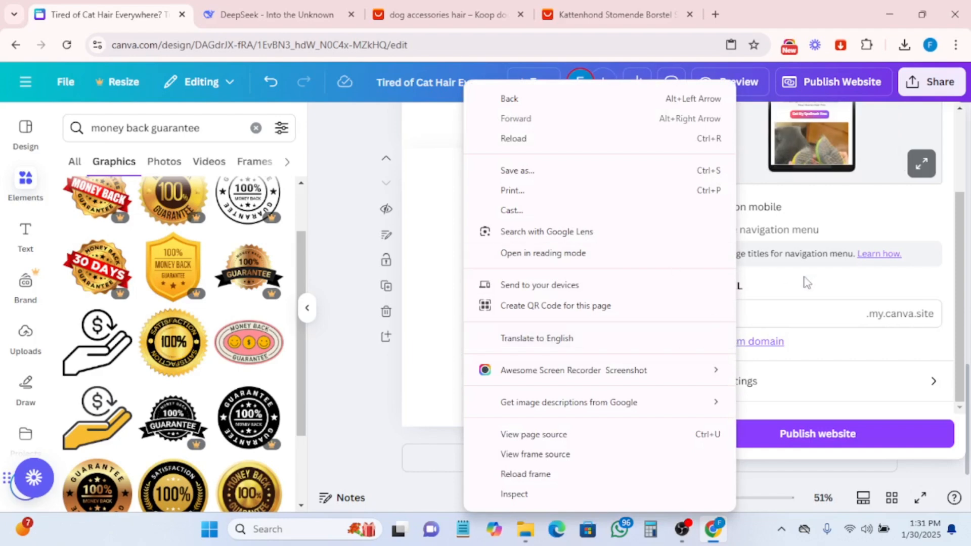
left_click(829, 368)
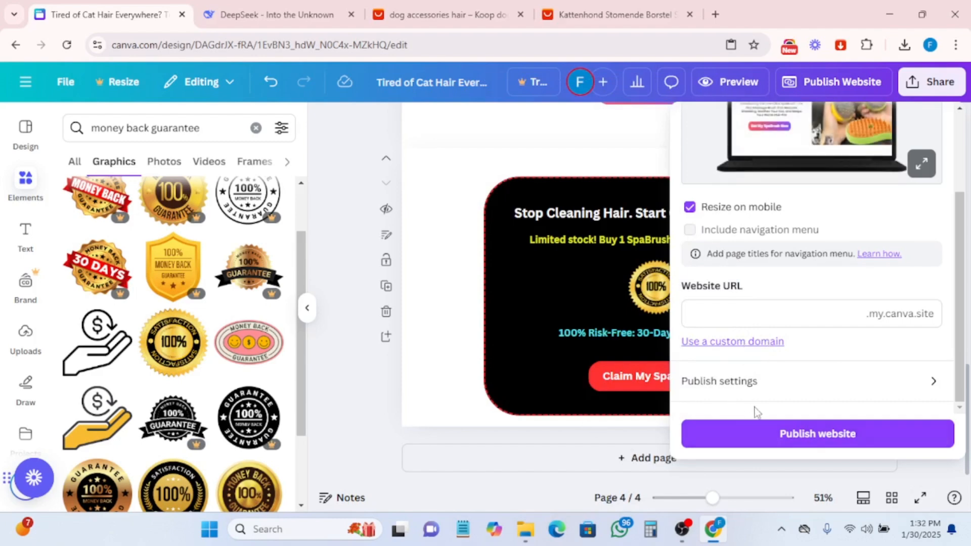
left_click(818, 436)
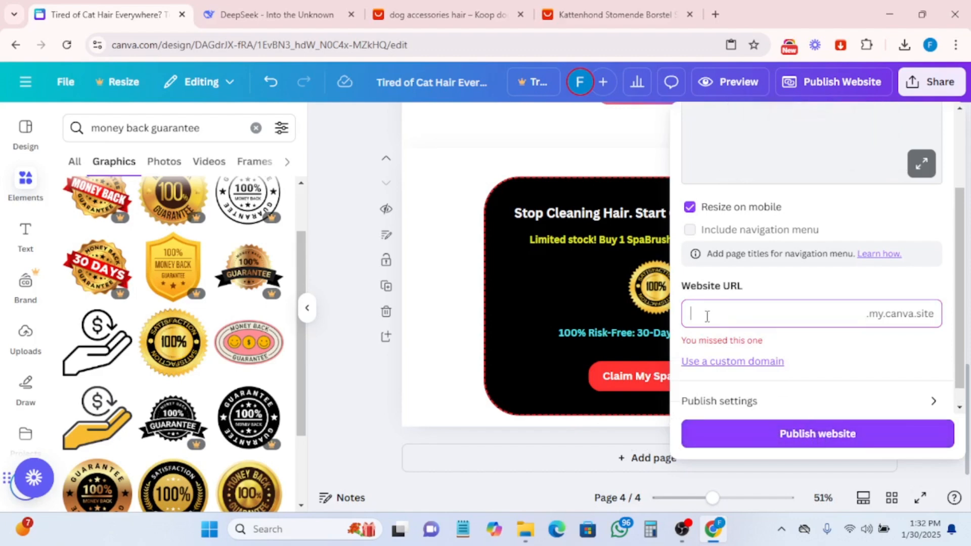
type("cat")
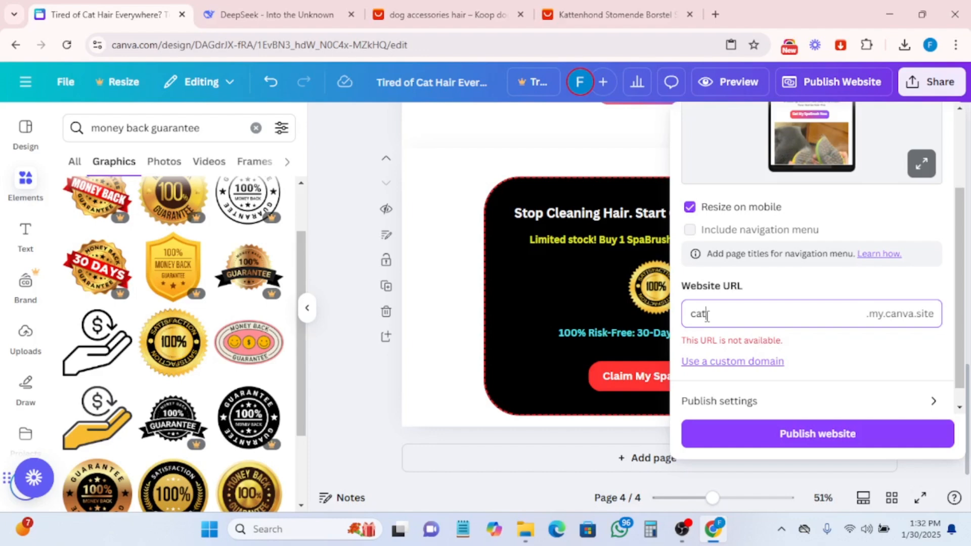
type("bru")
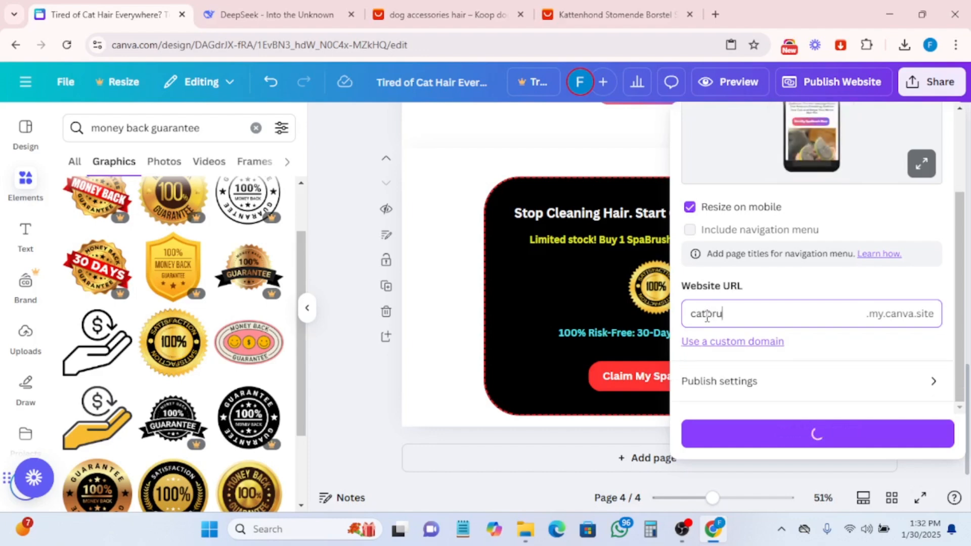
type("sh")
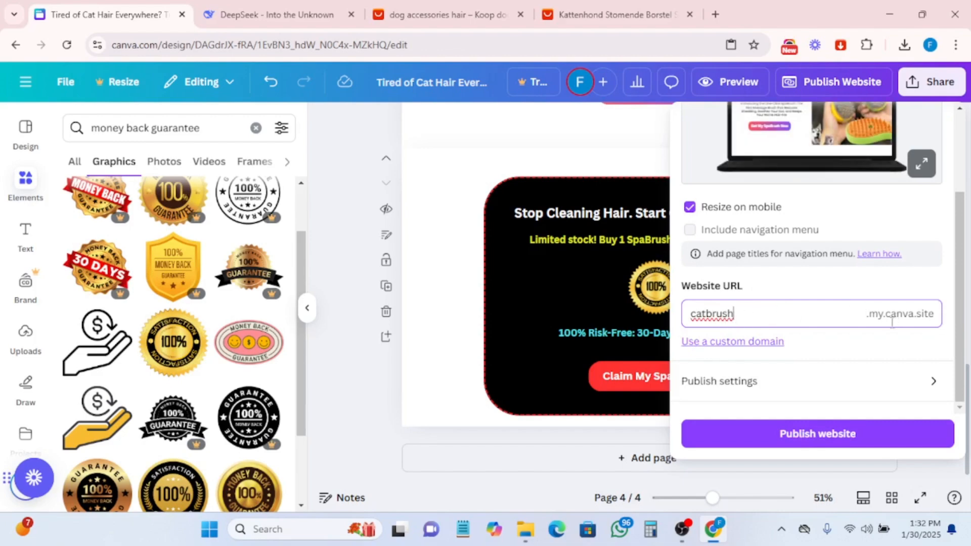
left_click(809, 442)
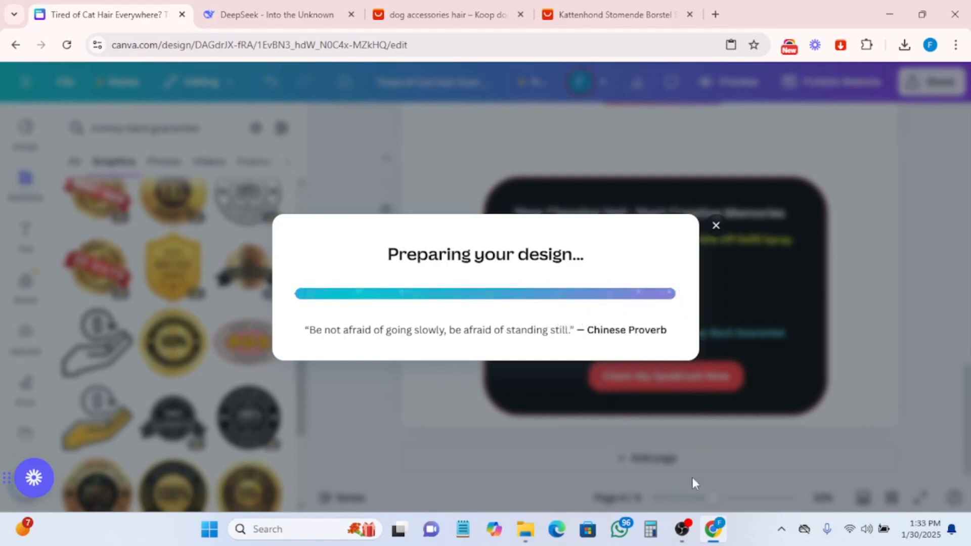
mouse_move(685, 527)
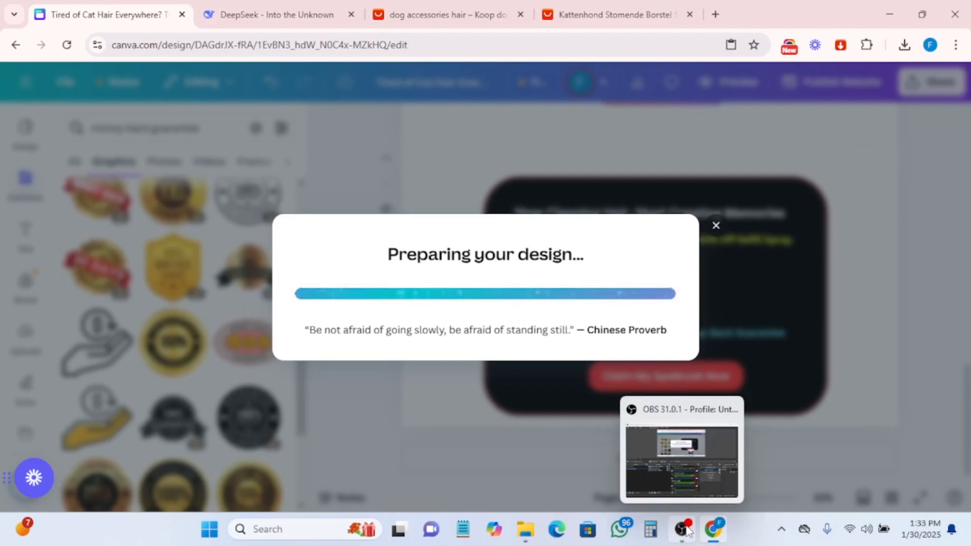
left_click(686, 531)
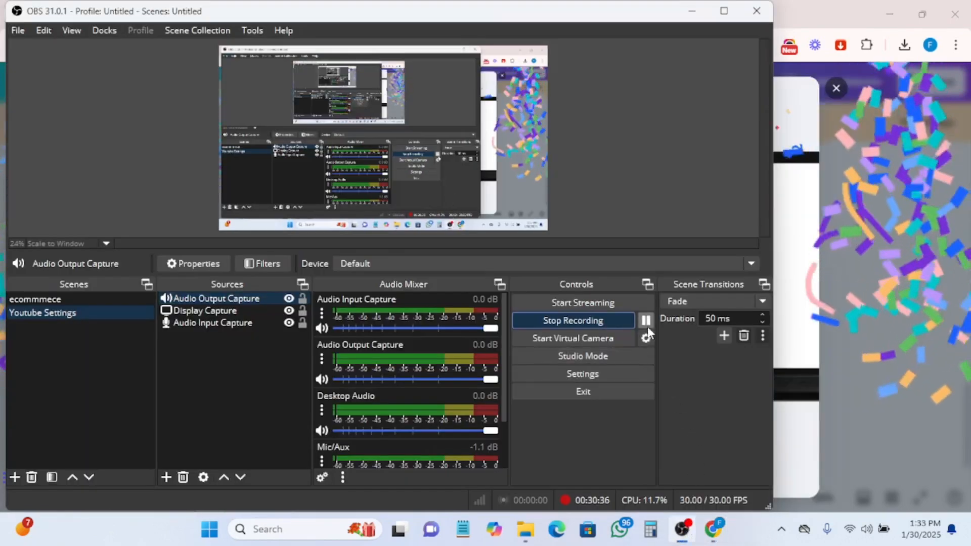
left_click(709, 532)
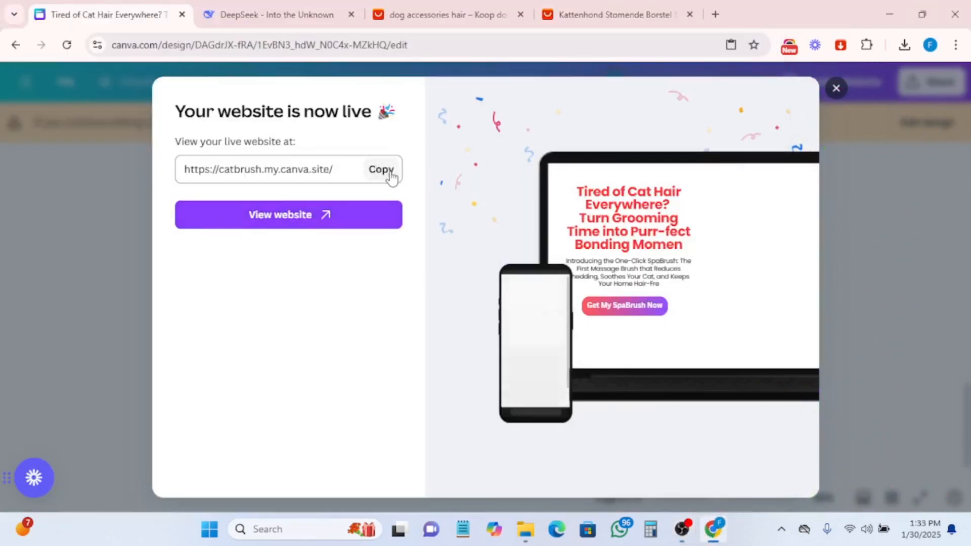
- Copy the live website URL and open it in a new browser tab
left_click(387, 176)
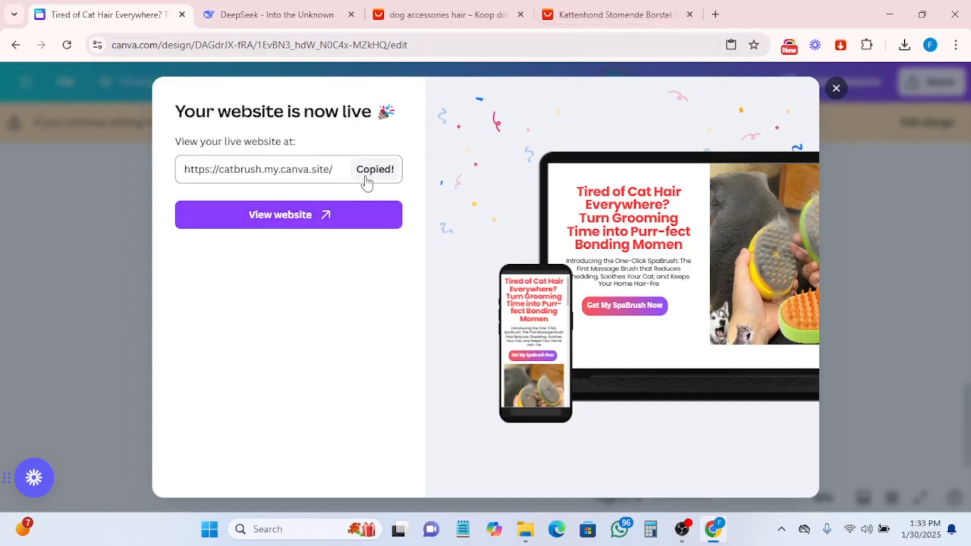
left_click(715, 14)
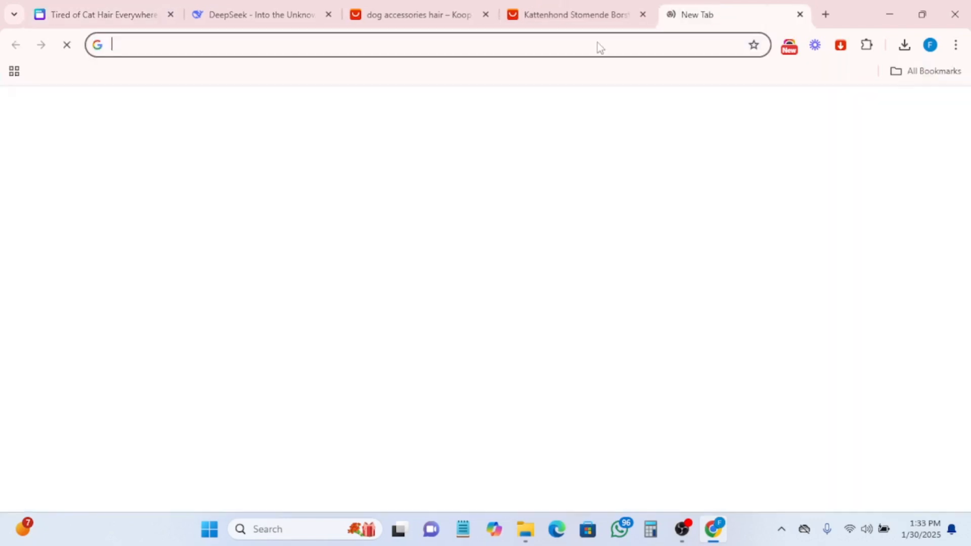
key("ctrl+v")
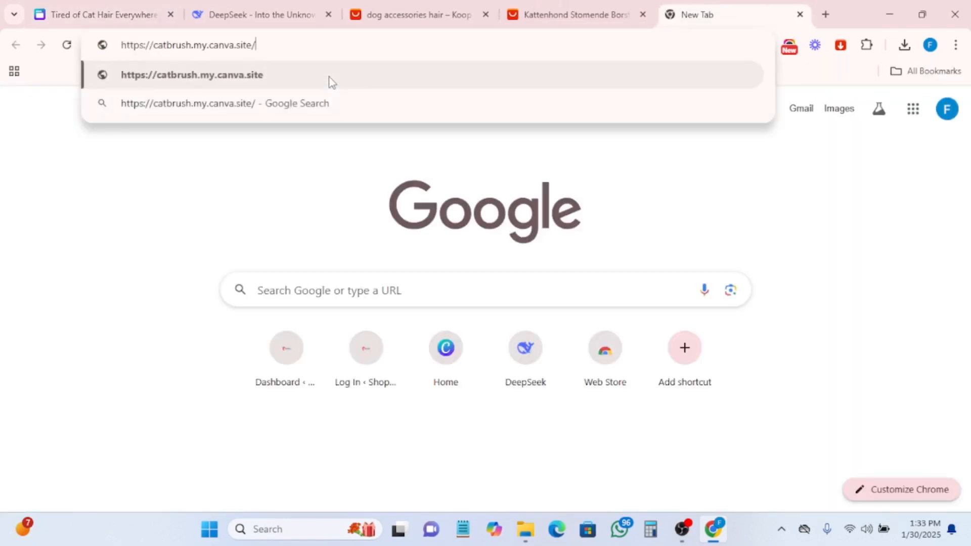
key("Return")
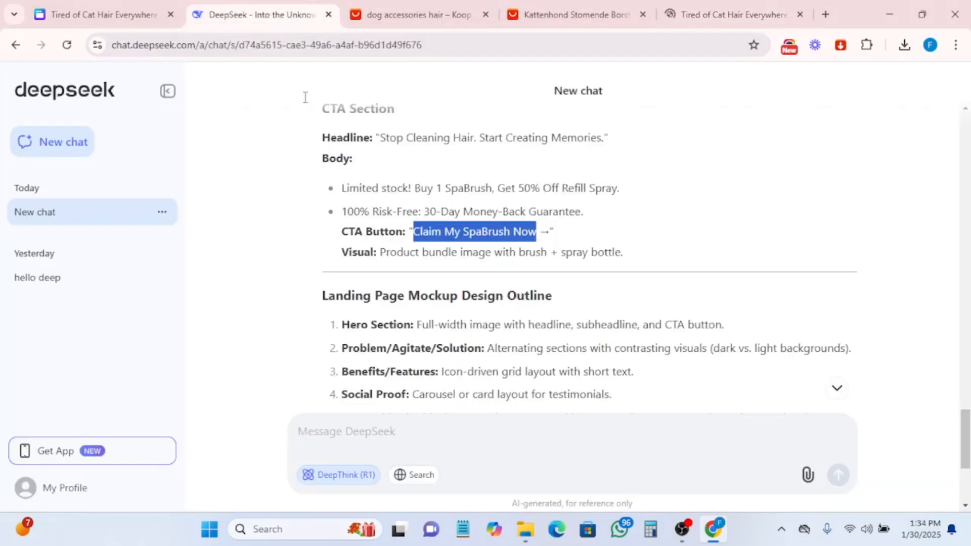
- Open the published site and scroll through it down to the CTA section
left_click(120, 14)
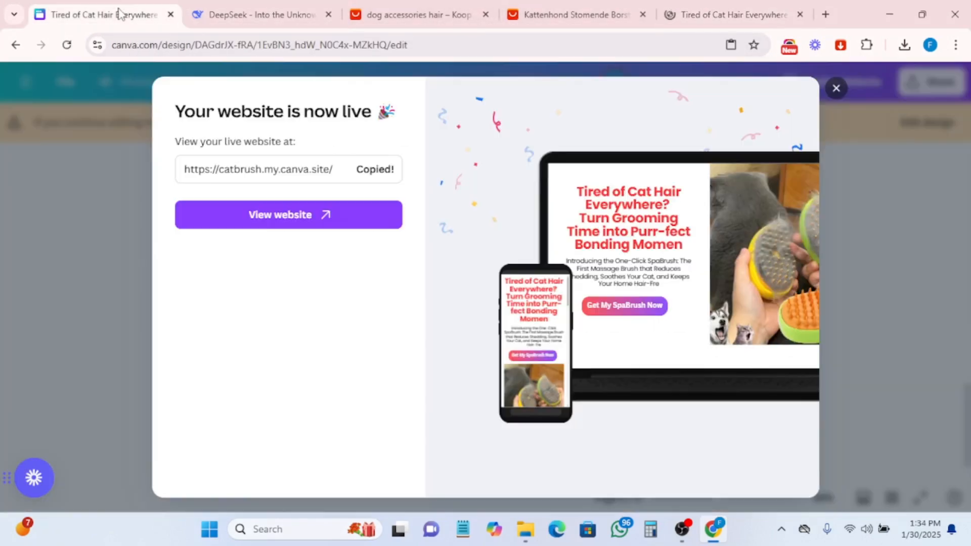
left_click(284, 218)
left_click(711, 14)
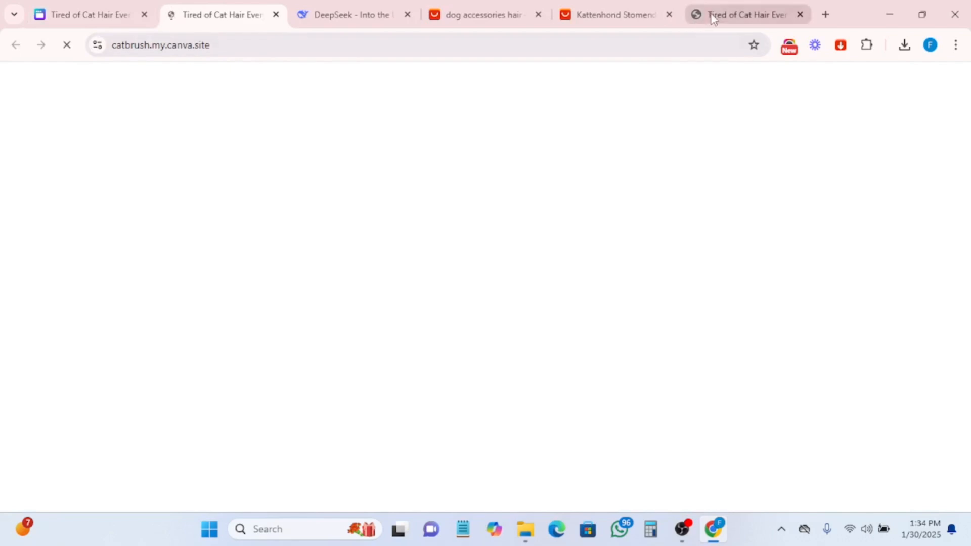
scroll(488, 346, "down", 15)
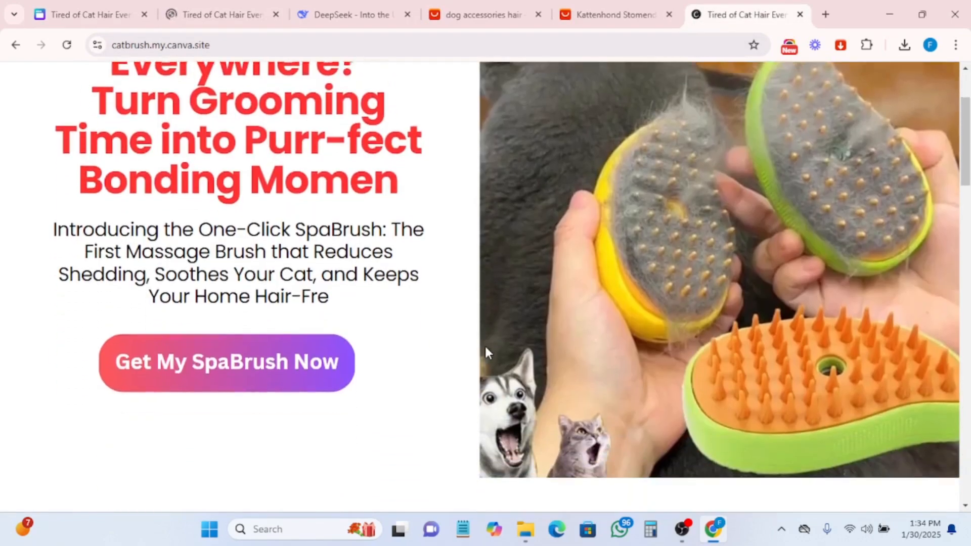
scroll(492, 342, "down", 15)
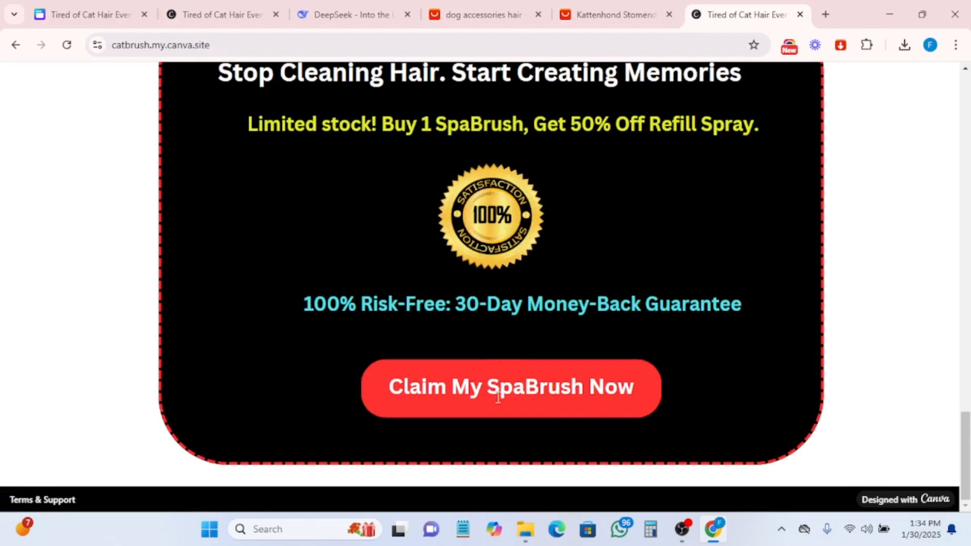
scroll(443, 394, "up", 3)
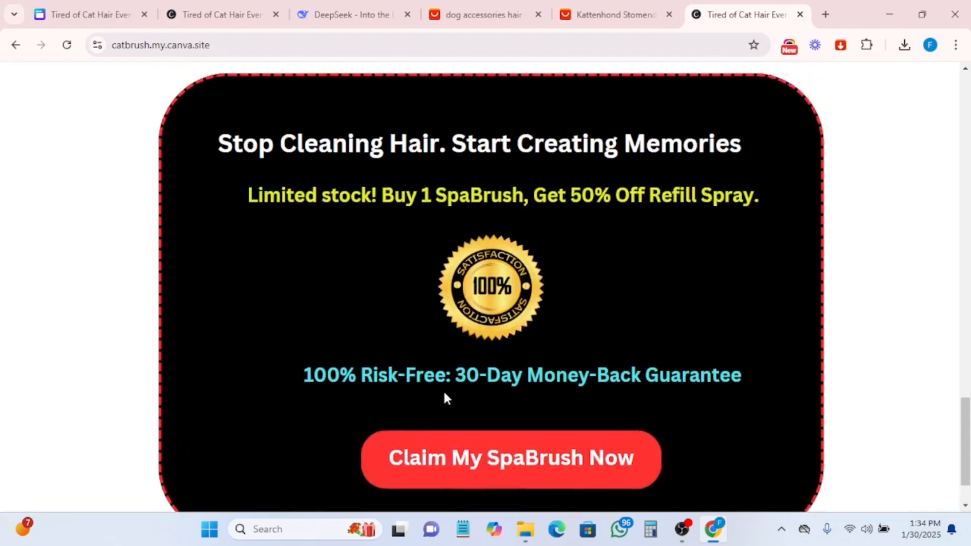
scroll(448, 396, "down", 3)
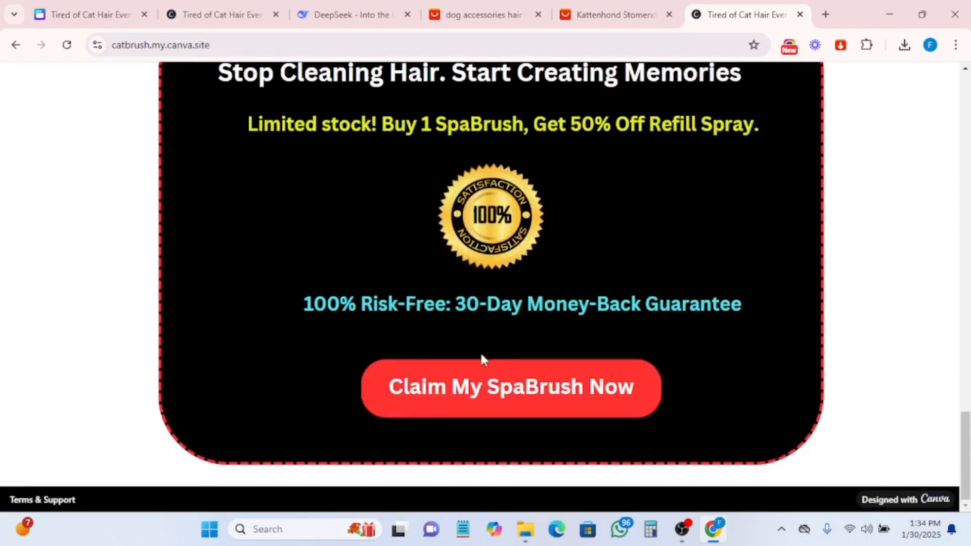
- Test the 'Get My SpaBrush Now' button's payment link on the live site and return to the published site's tab
scroll(483, 349, "up", 12)
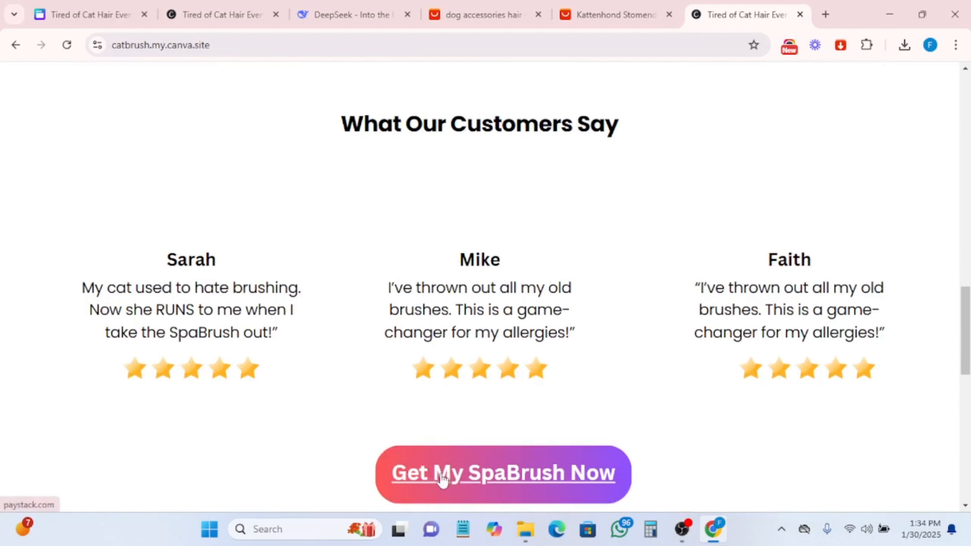
left_click(476, 479)
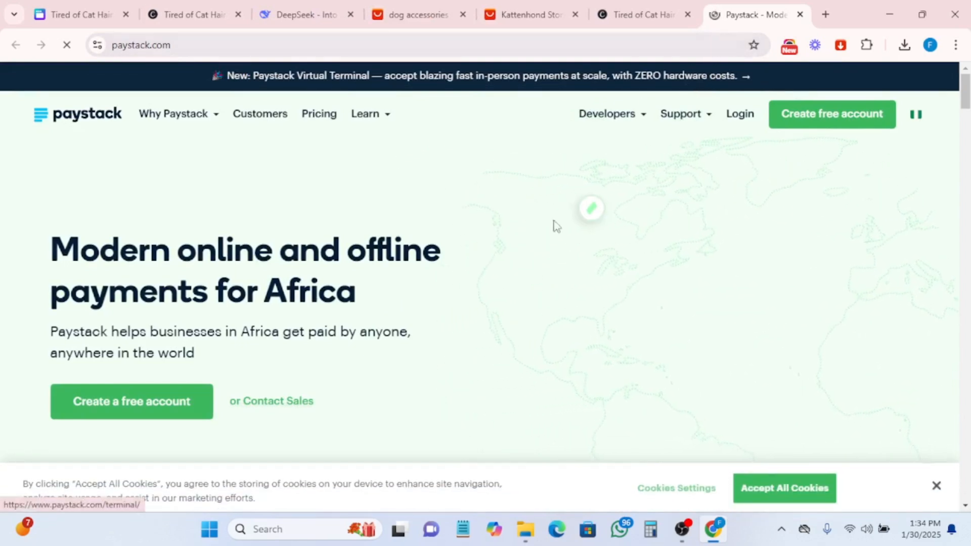
left_click(652, 18)
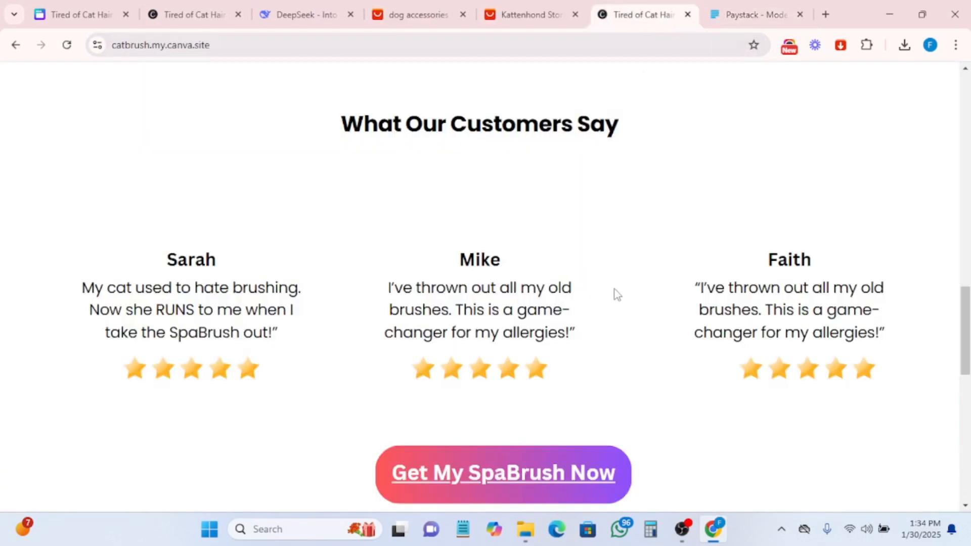
- Scroll through the published page from the hero section down to the CTA section to review the layout
scroll(617, 294, "down", 10)
scroll(615, 299, "up", 12)
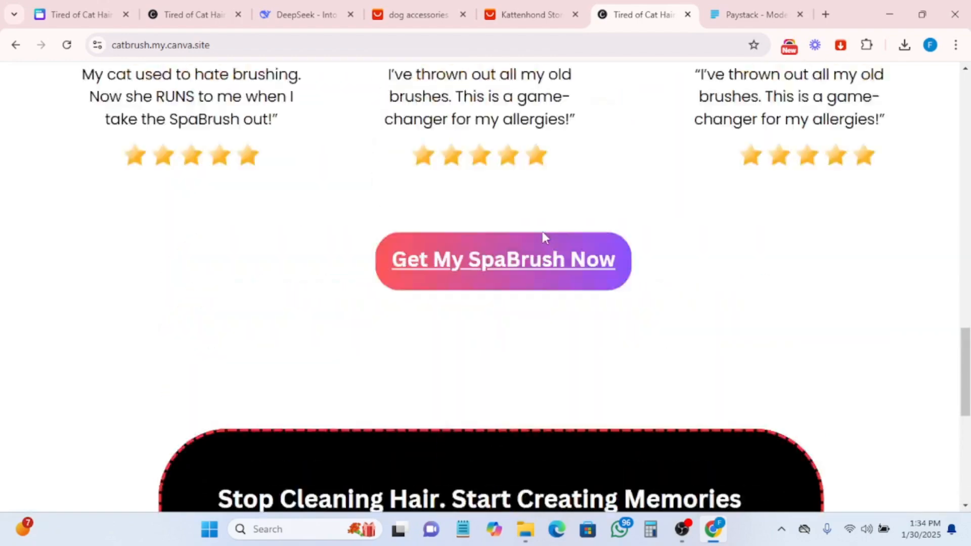
scroll(607, 228, "up", 5)
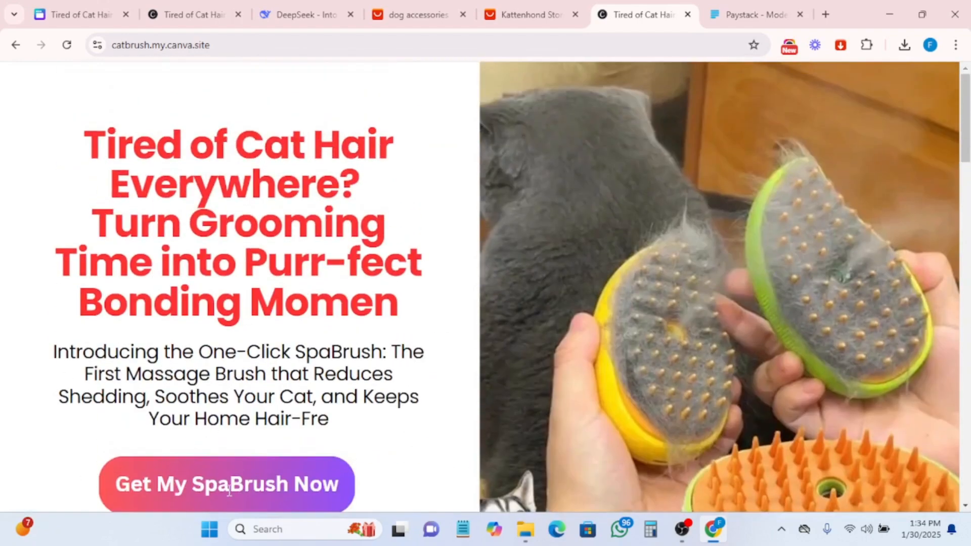
scroll(713, 132, "down", 20)
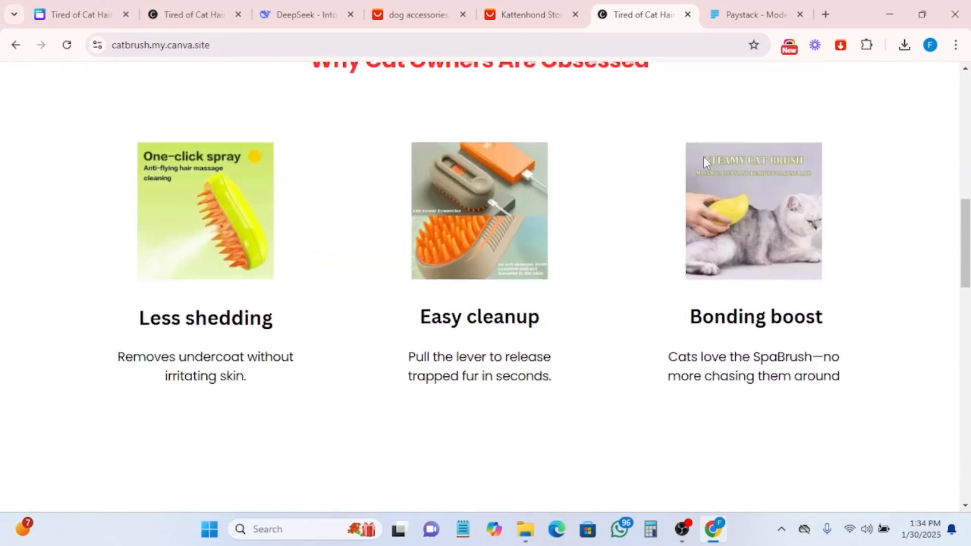
scroll(707, 192, "down", 6)
scroll(629, 253, "up", 5)
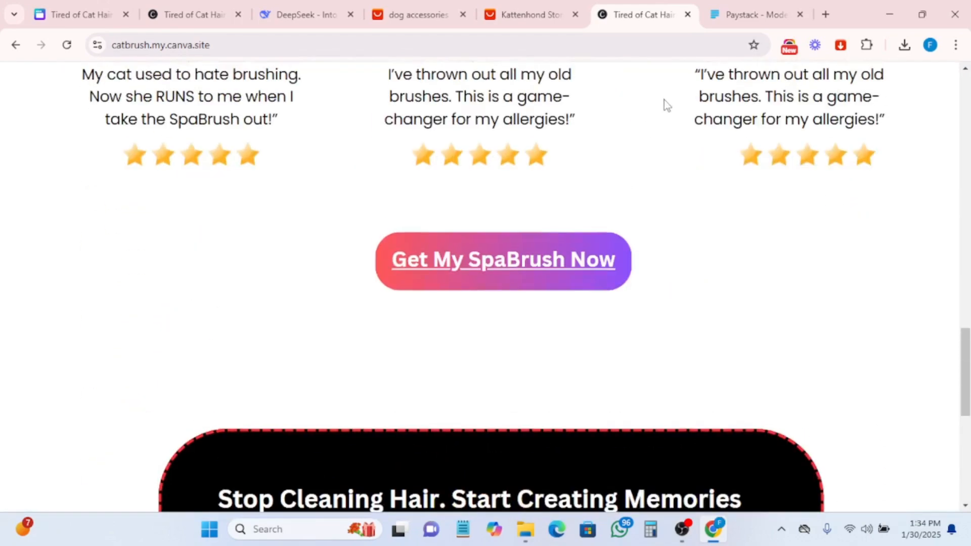
scroll(659, 158, "down", 5)
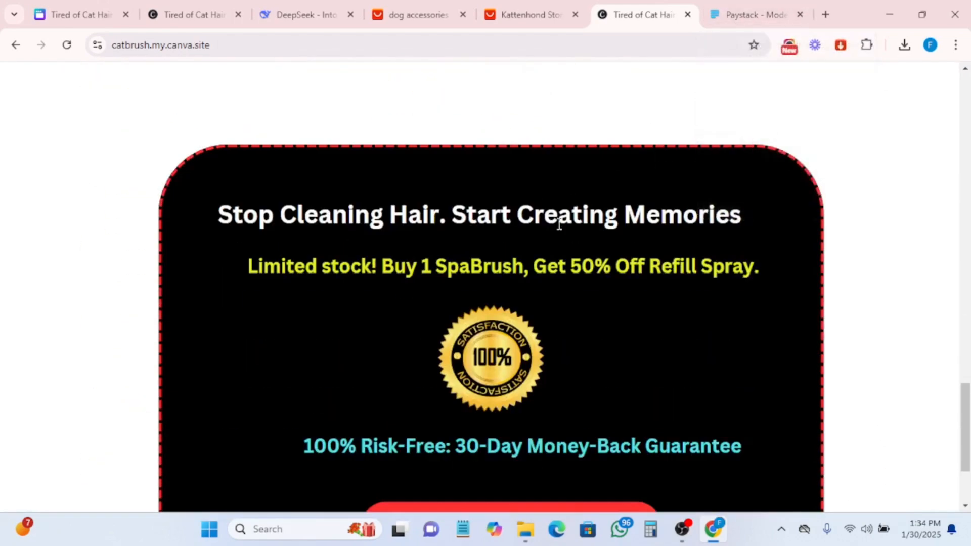